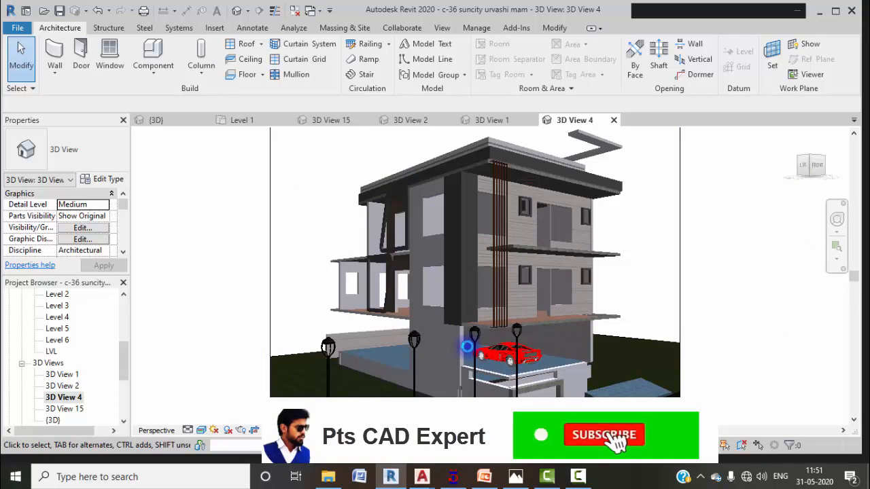
Step: Switch to AutoCAD and examine the 2D plan and the wireframe view in Drawing3
scroll(564, 233, down, 3)
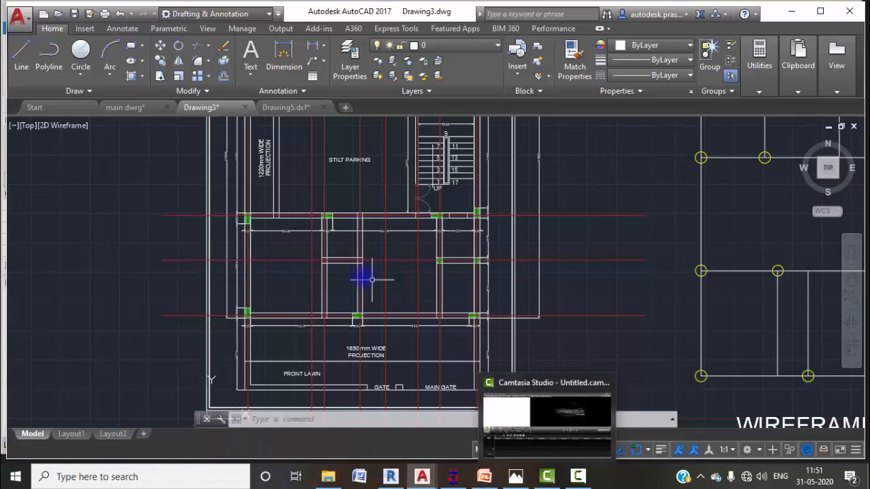
middle_drag(371, 285, 383, 373)
middle_drag(365, 270, 380, 382)
mouse_move(393, 237)
middle_down()
mouse_move(357, 254)
mouse_move(337, 278)
middle_up()
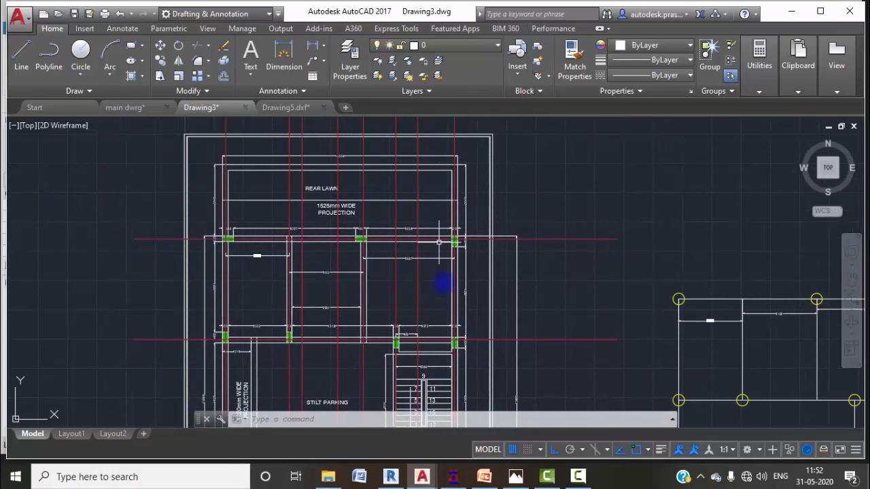
scroll(454, 328, down, 3)
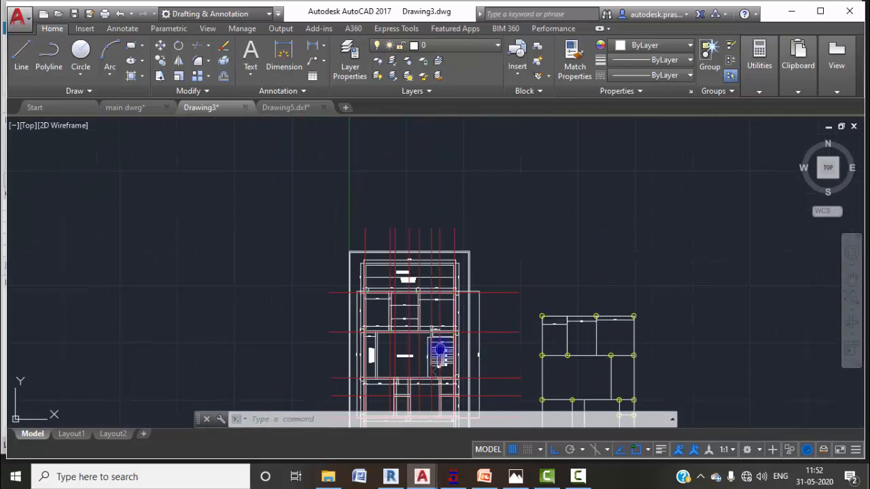
middle_drag(448, 350, 421, 252)
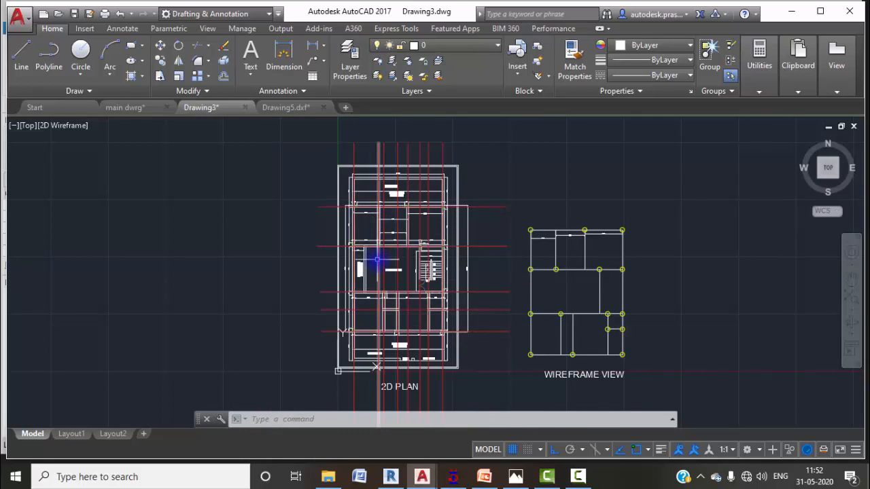
scroll(387, 285, up, 2)
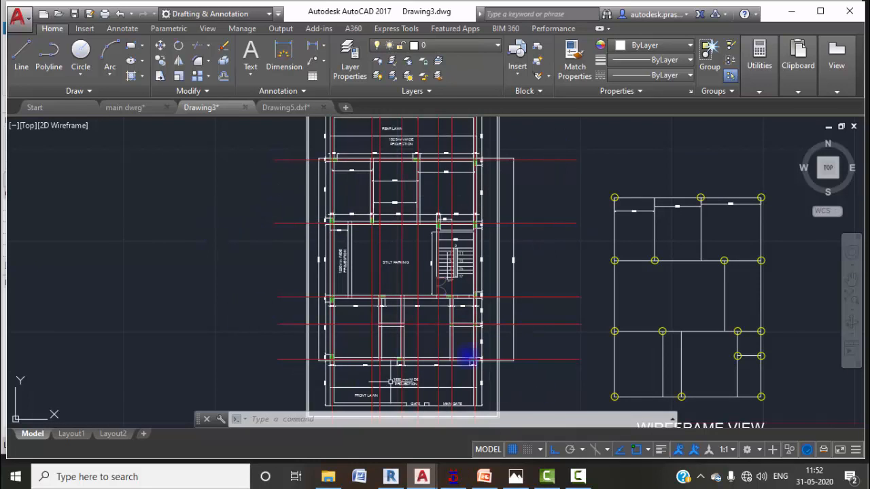
middle_drag(503, 292, 348, 294)
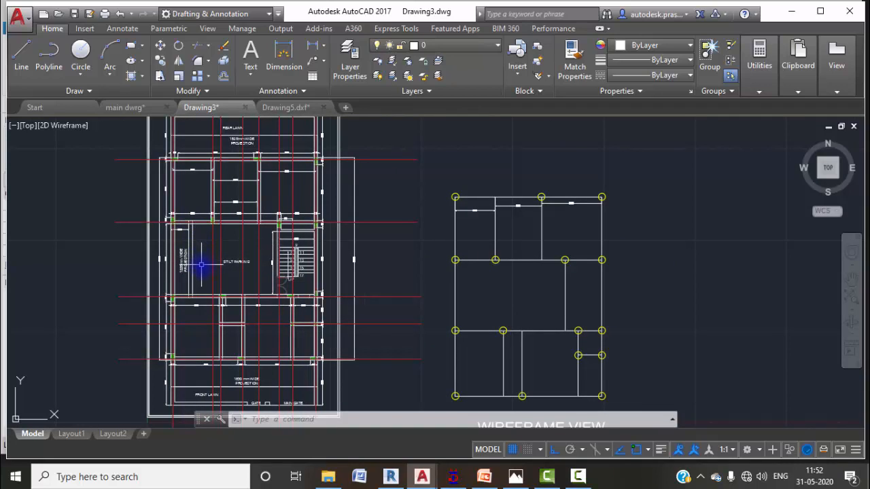
mouse_move(285, 389)
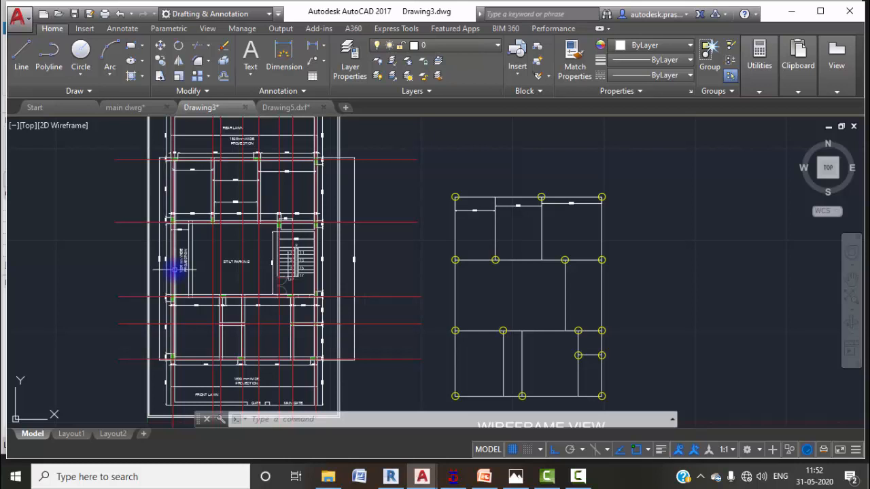
Step: Examine the hatched 230 by 460 column at the outer wall of the 2D plan and the centre lines crossing it
scroll(176, 312, up, 10)
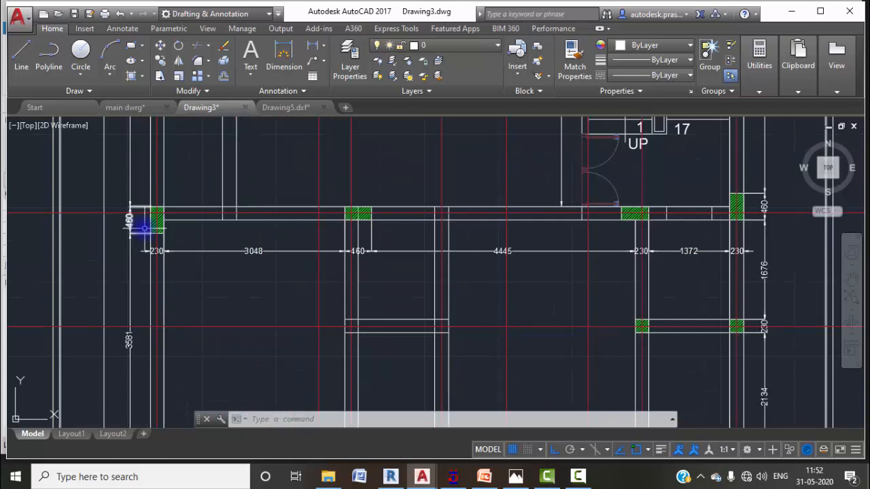
middle_drag(154, 216, 240, 332)
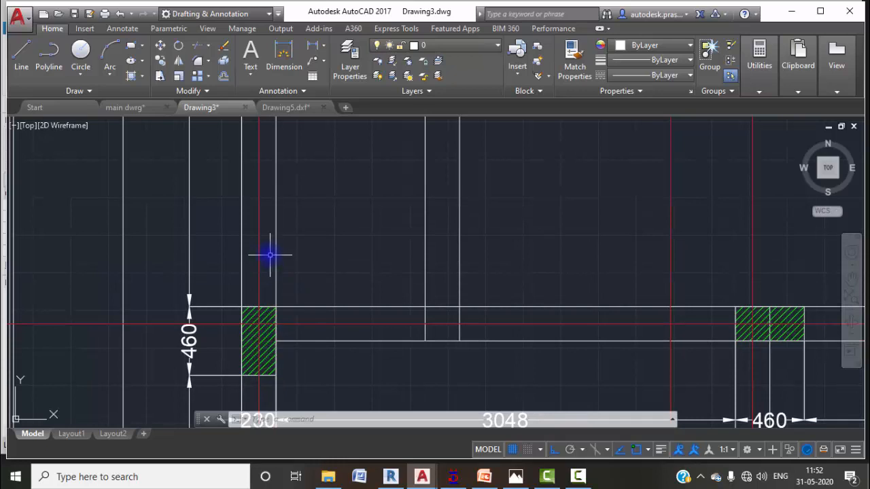
click(253, 350)
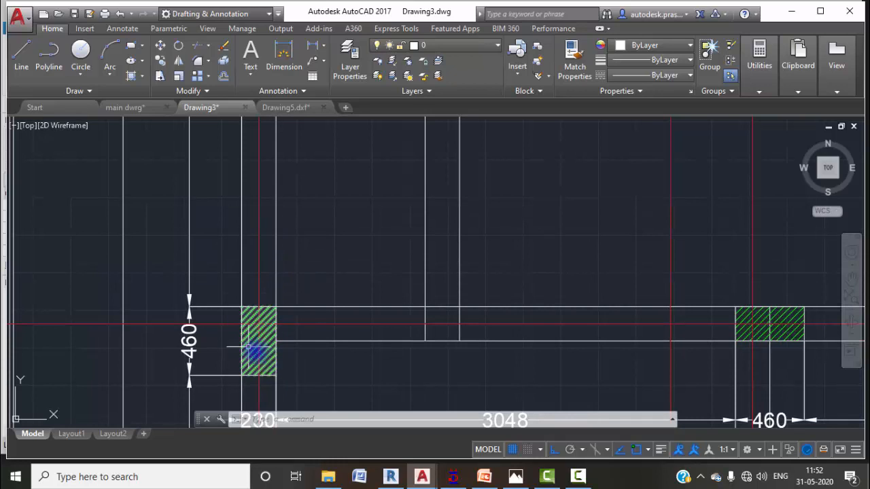
key(Escape)
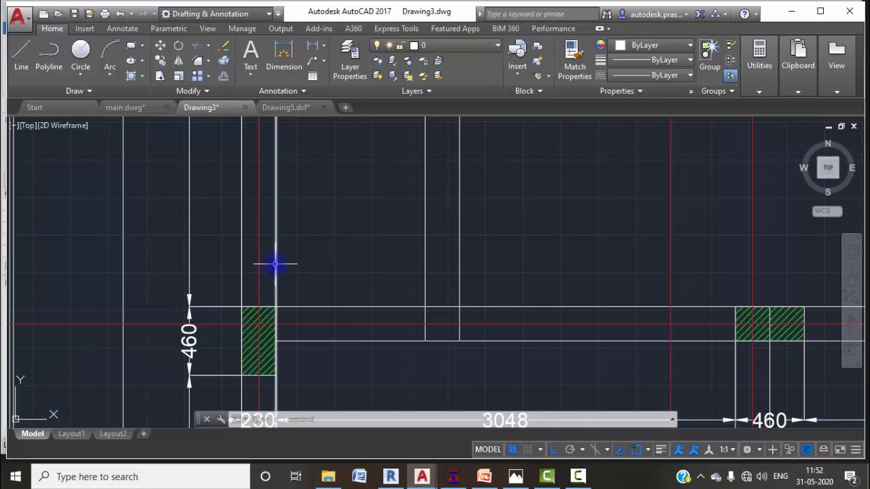
mouse_move(277, 266)
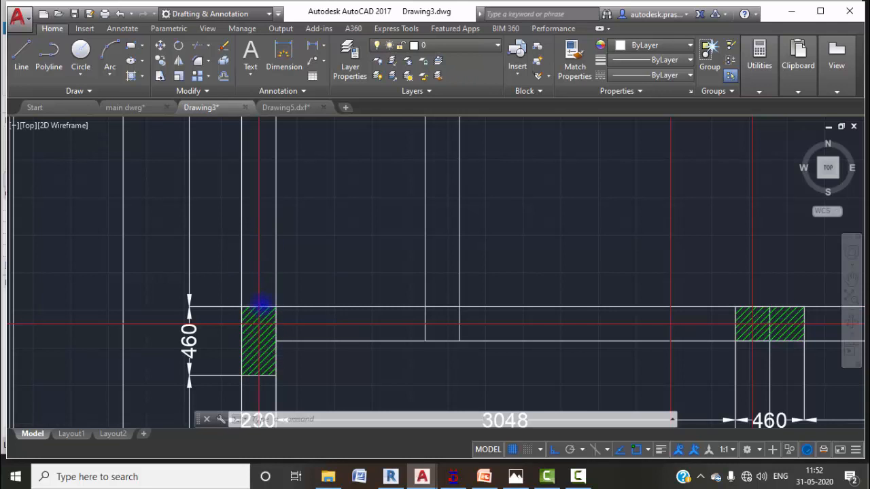
scroll(261, 306, down, 8)
scroll(340, 318, down, 5)
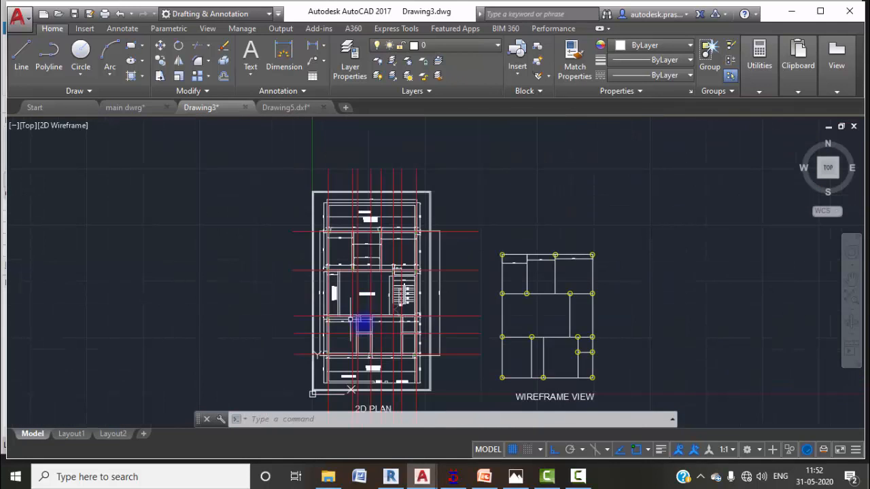
Step: Examine the wireframe view in Drawing3 and compare it with the red single-line layout in Drawing5.dxf
scroll(557, 288, up, 3)
middle_drag(560, 287, 455, 233)
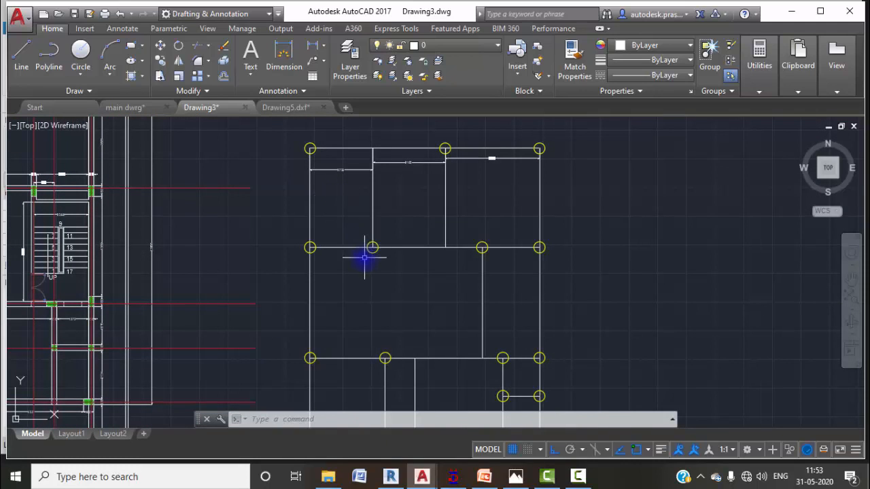
scroll(365, 257, down, 2)
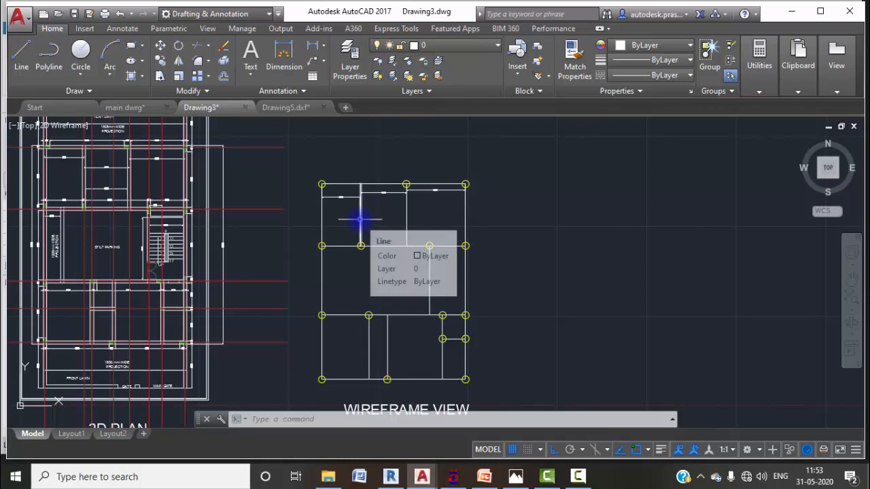
click(289, 108)
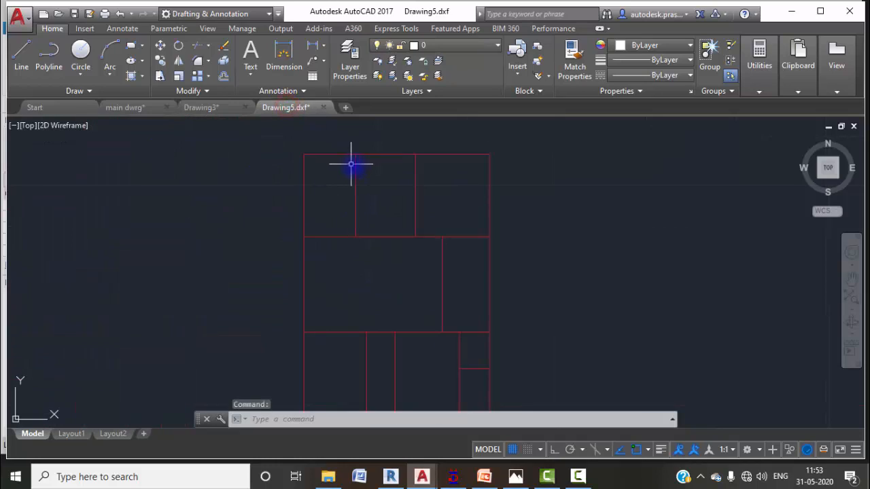
scroll(349, 163, down, 2)
middle_drag(365, 188, 369, 219)
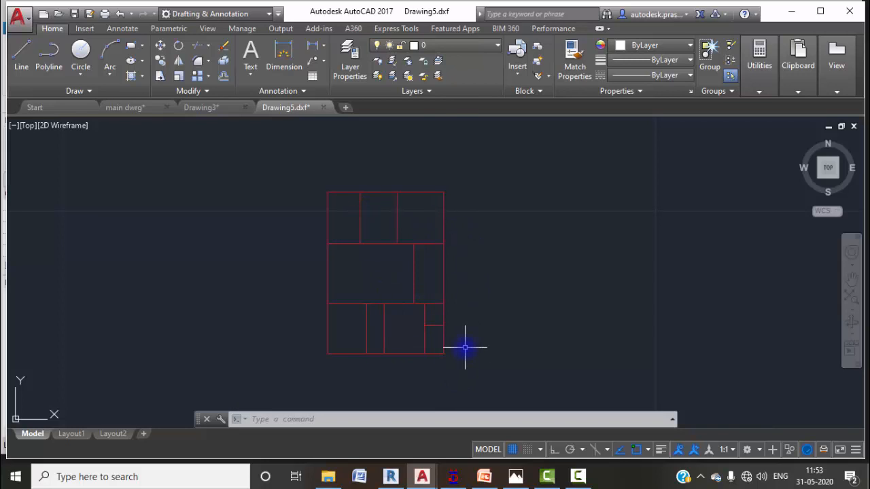
click(216, 108)
scroll(102, 248, down, 2)
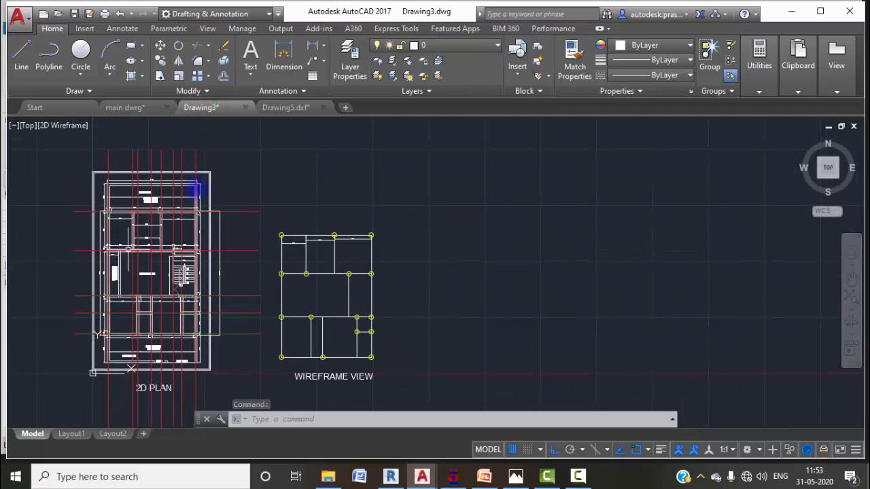
click(273, 108)
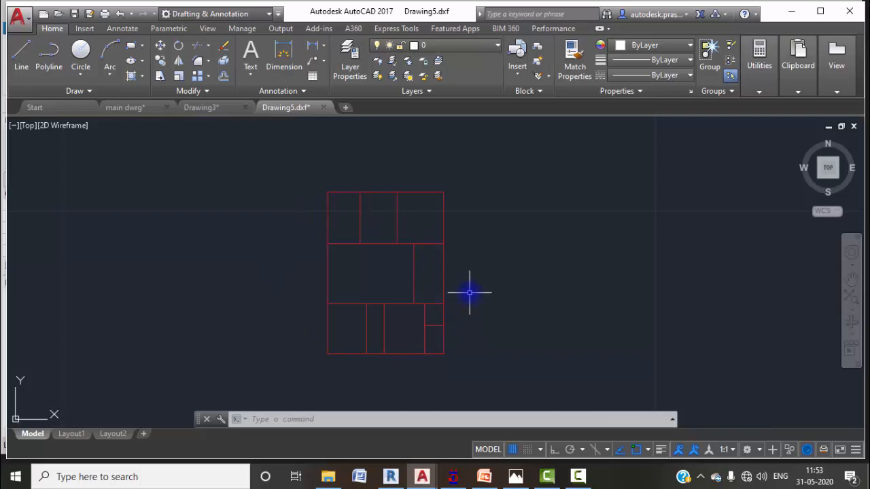
click(200, 109)
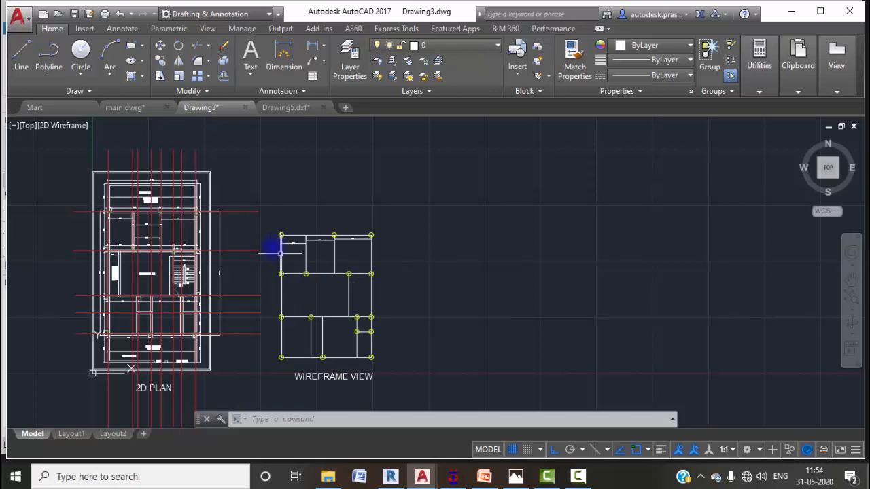
click(281, 107)
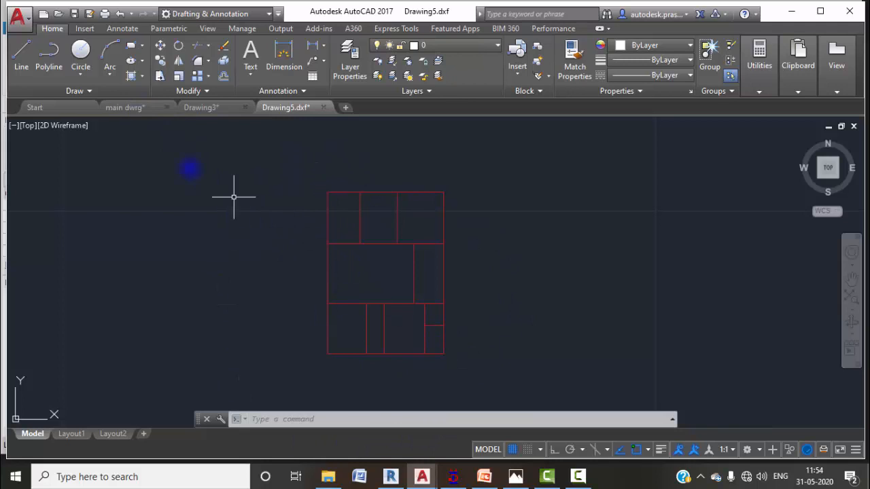
click(17, 17)
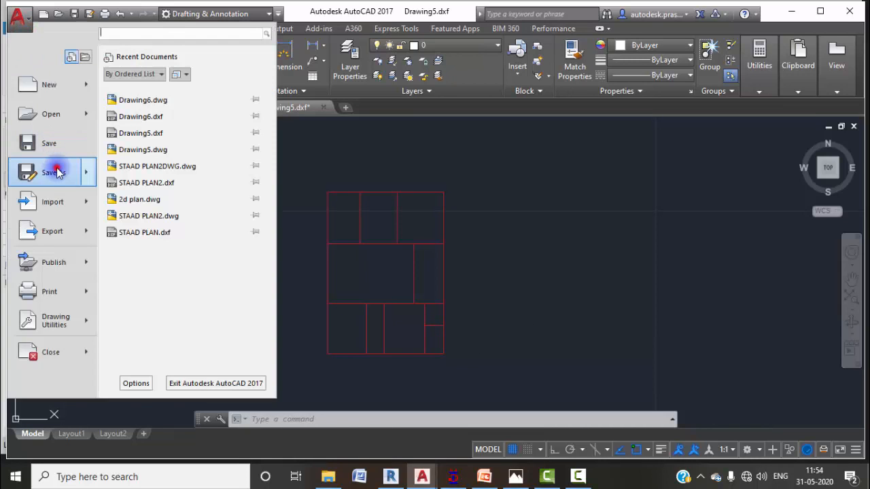
click(54, 172)
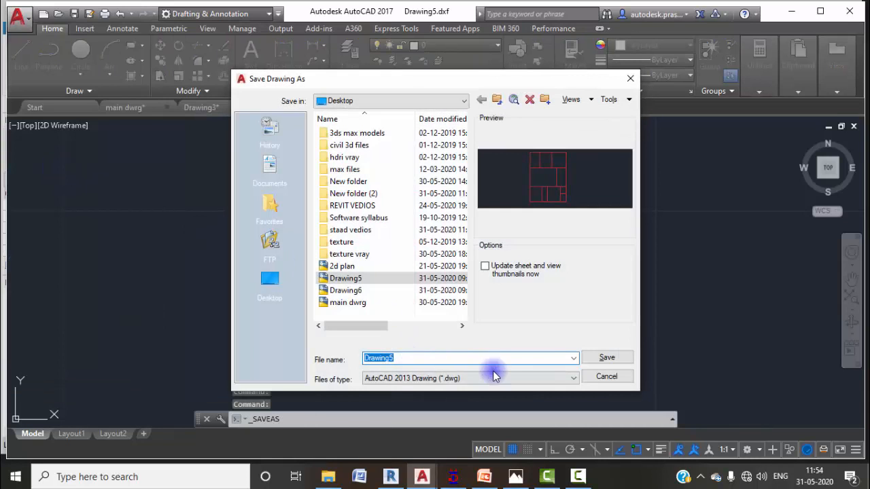
click(570, 379)
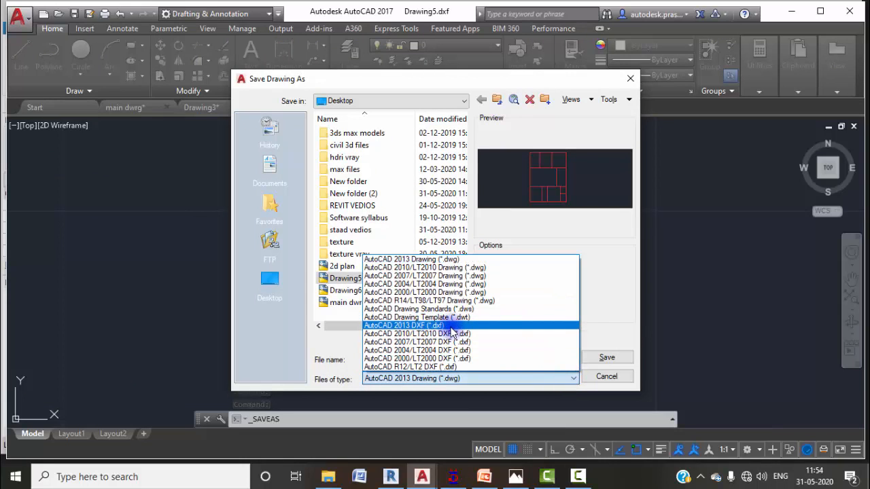
click(435, 326)
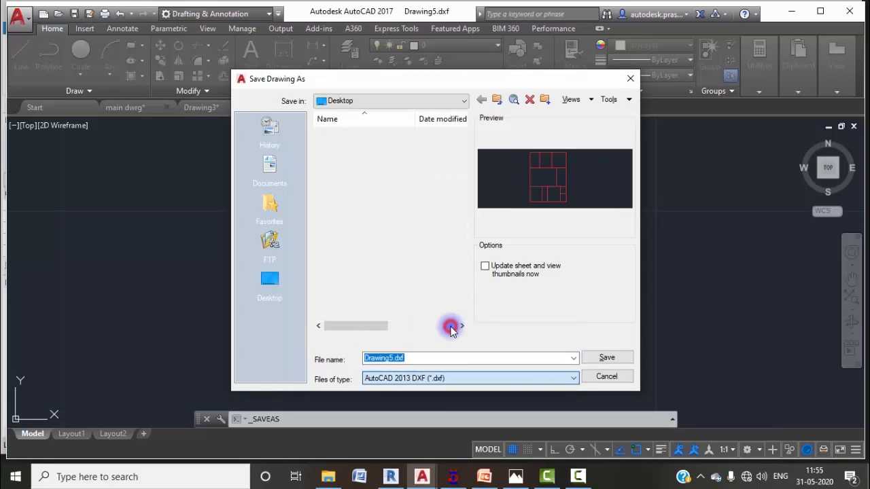
click(271, 302)
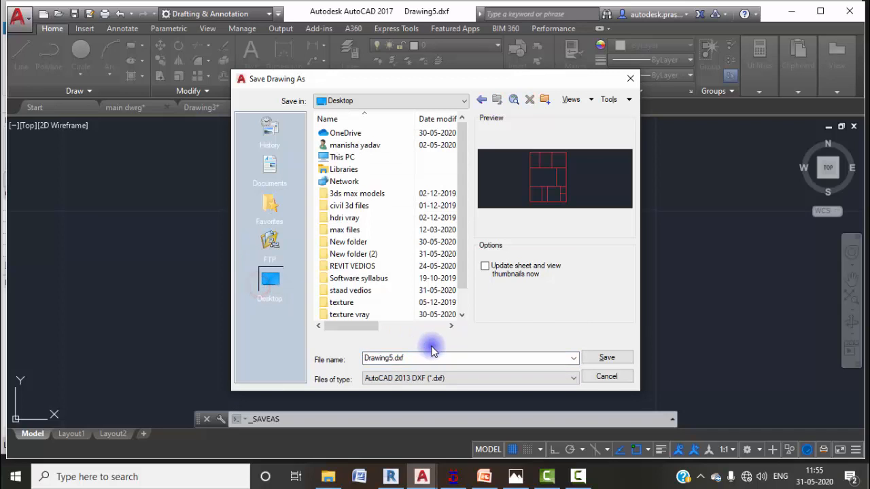
click(607, 377)
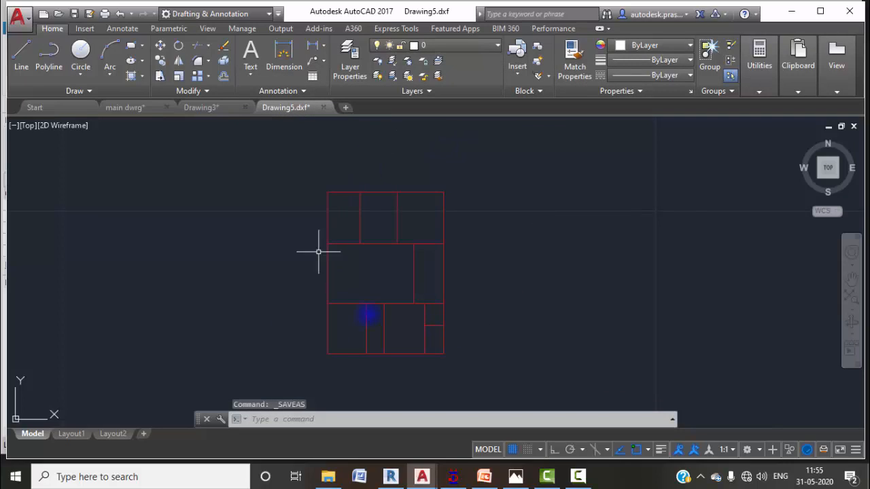
Step: Minimize the open AutoCAD and Revit windows and switch to the Str12 structure in STAAD.Pro
click(790, 10)
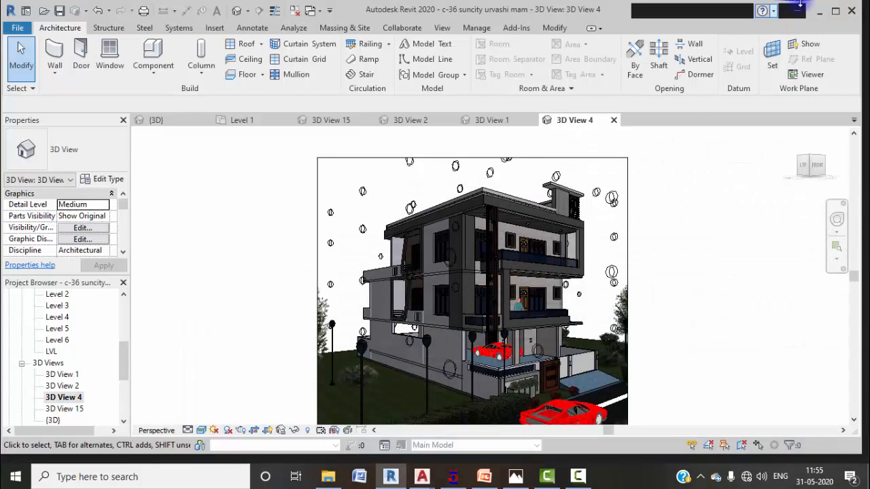
click(821, 11)
click(773, 7)
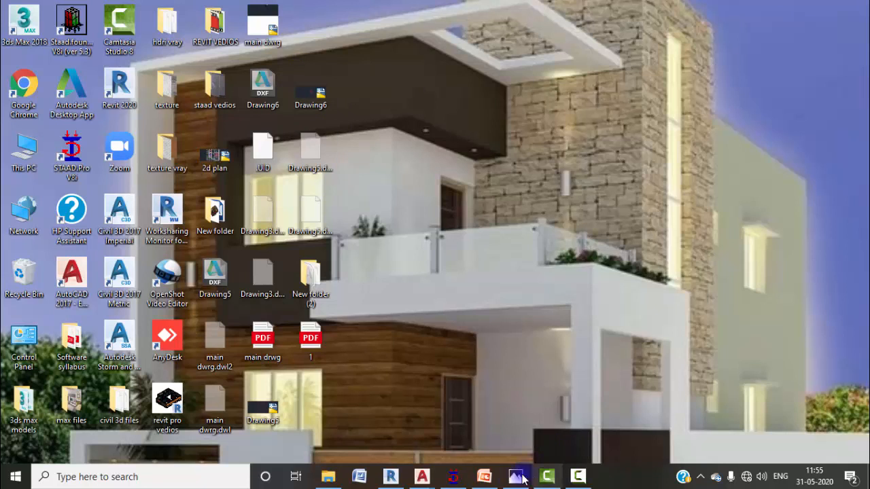
click(450, 479)
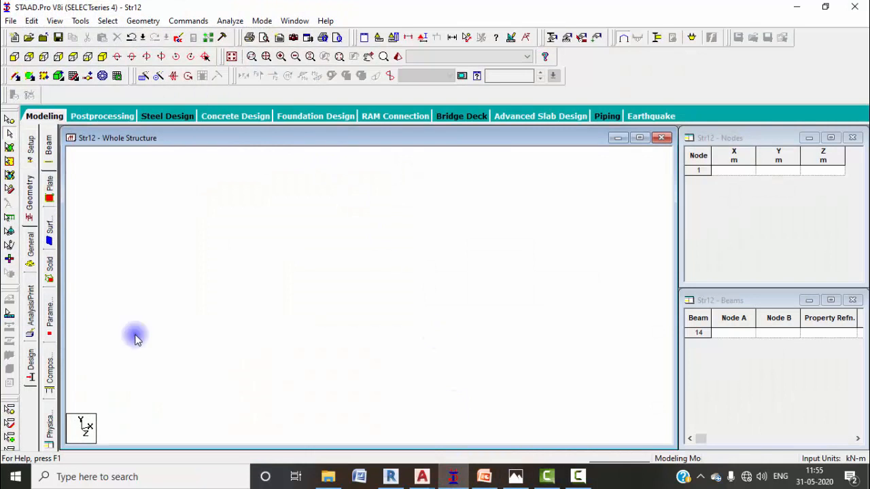
Step: Start a 3D DXF import of Drawing6 from the Desktop, discarding the changes to Str12
click(11, 22)
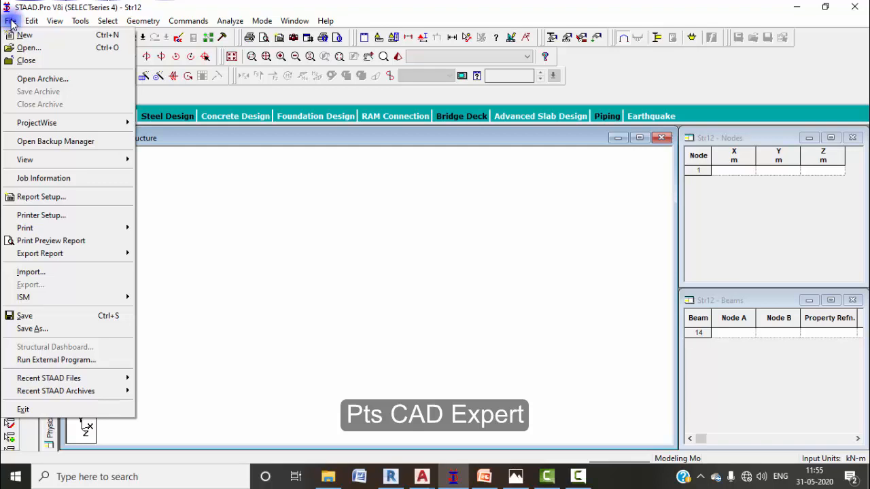
click(41, 276)
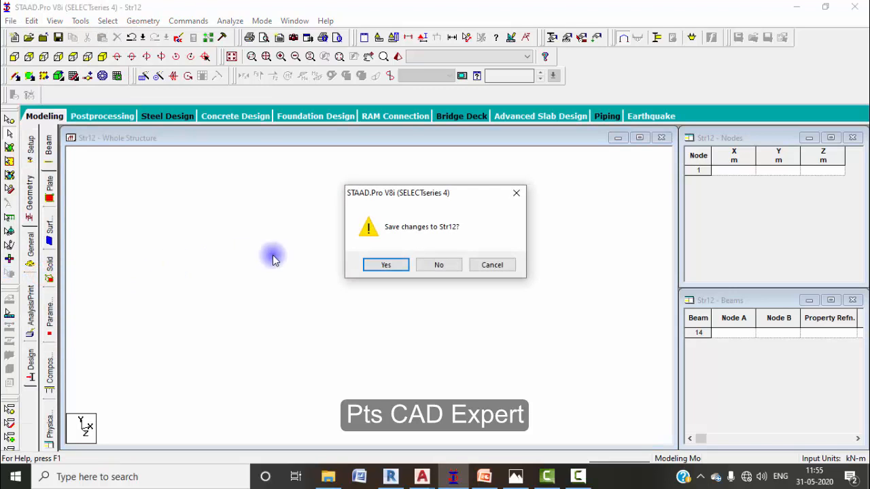
click(418, 270)
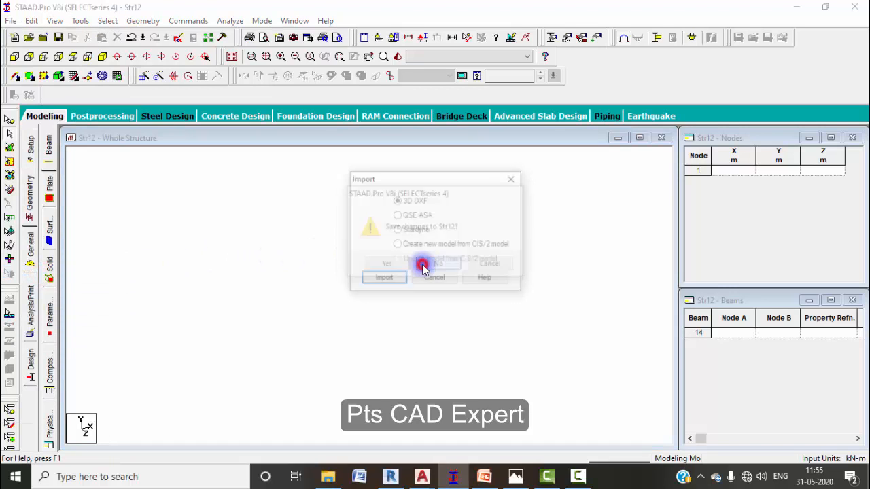
click(407, 206)
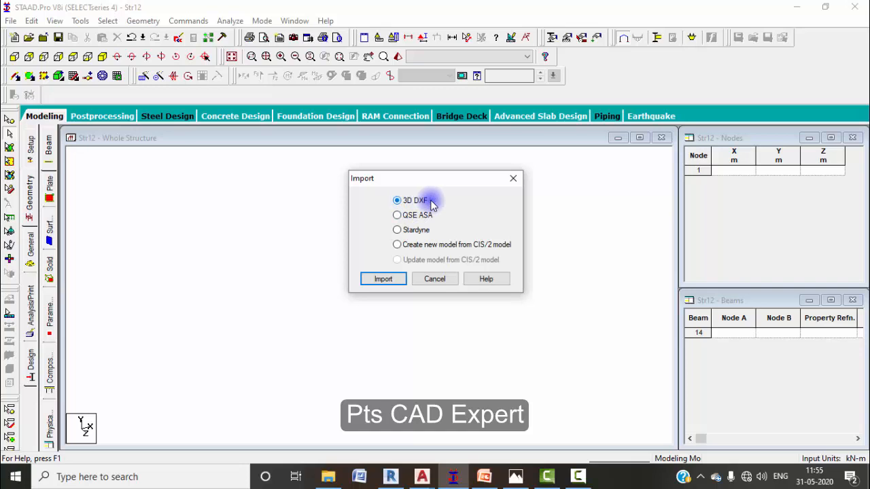
click(383, 280)
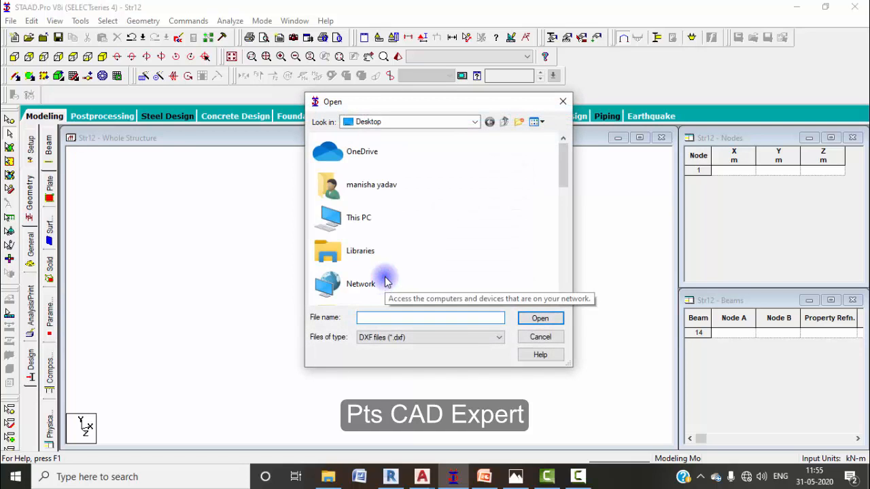
scroll(384, 275, down, 5)
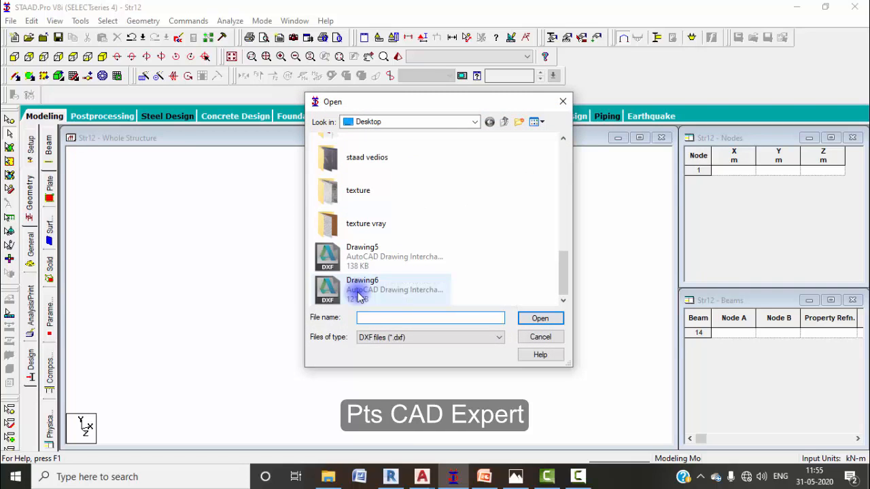
click(363, 290)
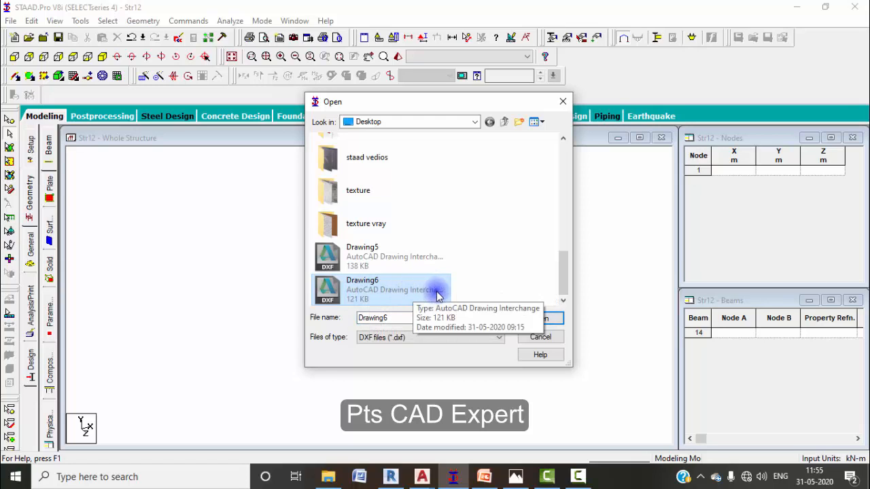
click(541, 320)
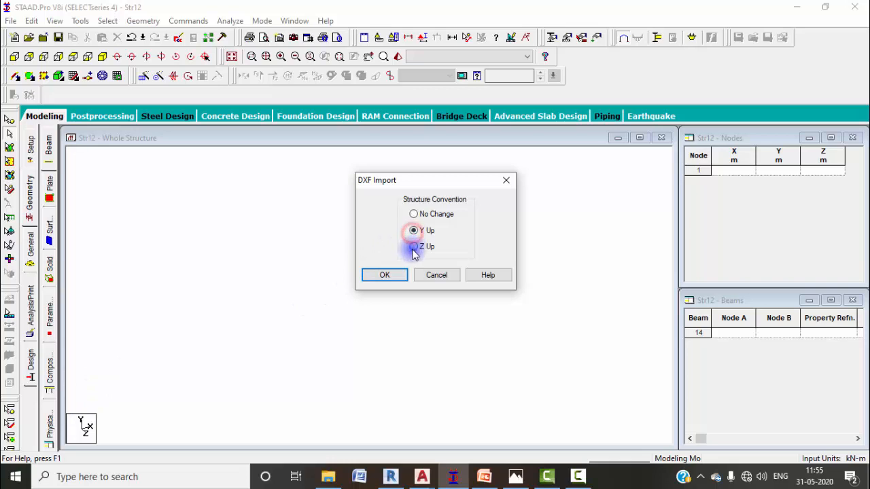
Step: Complete the DXF import with the Y Up structure convention and Meter and KiloNewton as input units
click(387, 275)
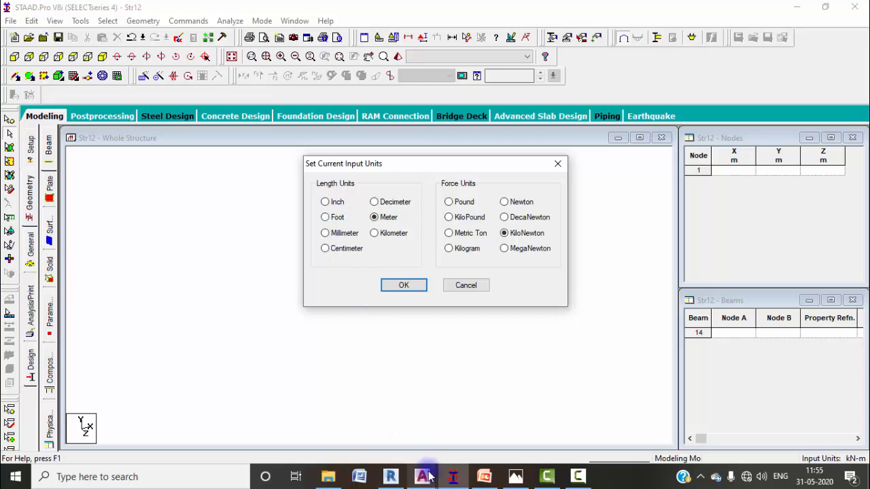
mouse_move(422, 476)
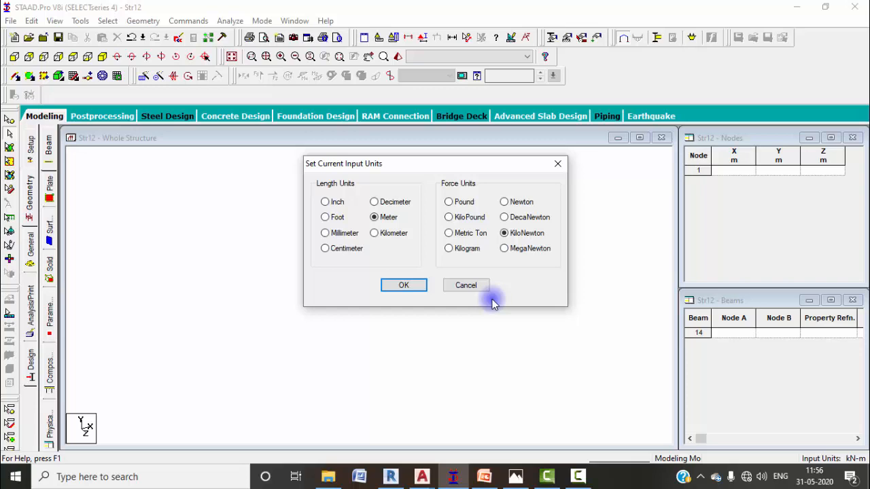
click(403, 286)
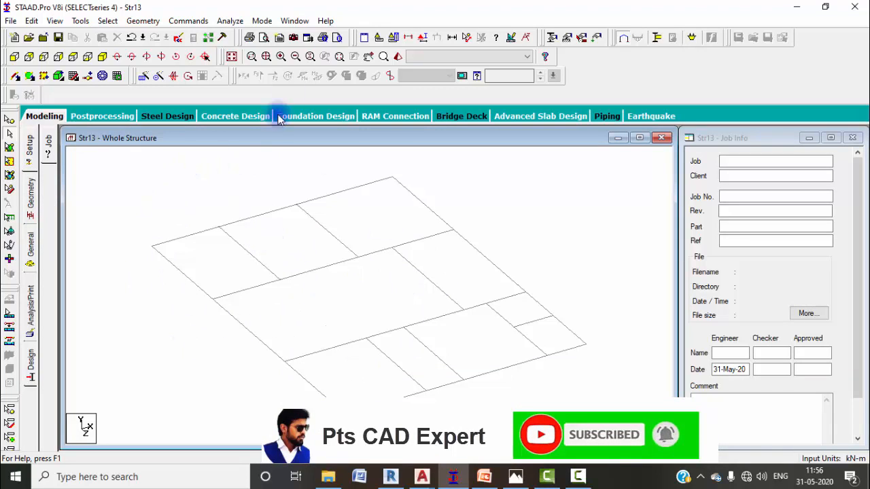
Step: Measure the node-to-node distance of the first bay on the rear edge, starting at the corner node
click(467, 37)
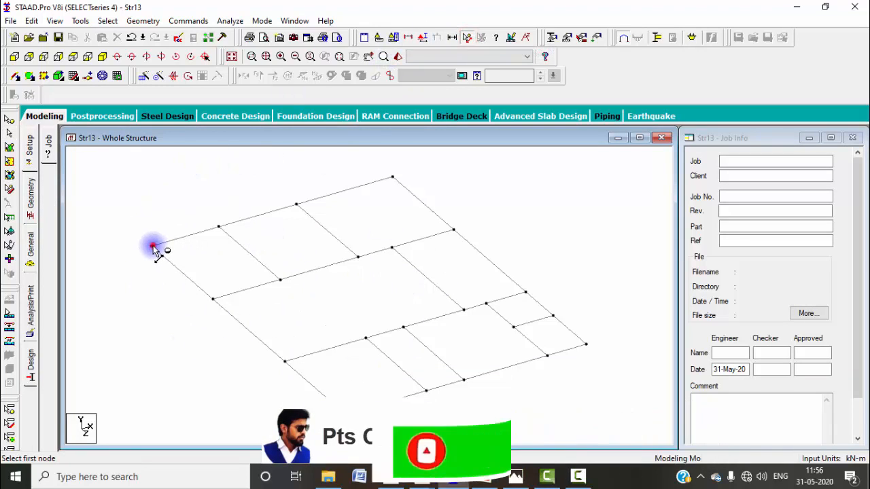
click(152, 246)
click(218, 227)
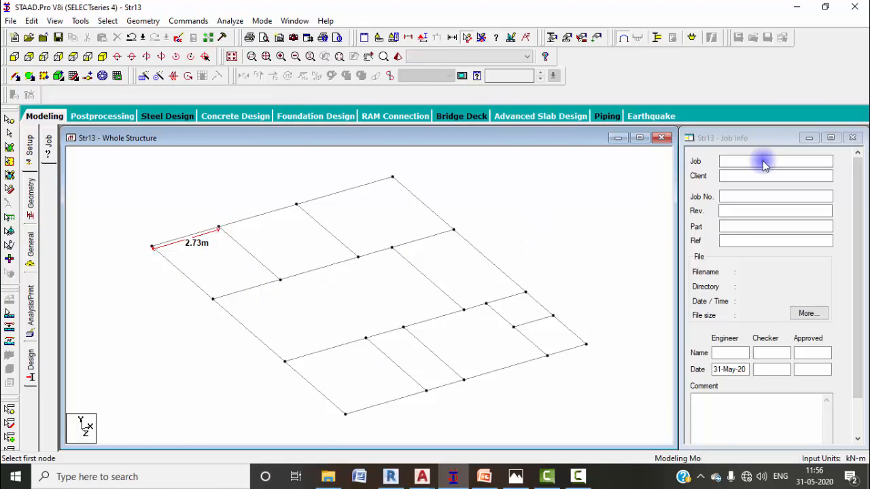
Step: Open Drawing6.dxf from the desktop in AutoCAD and add a linear dimension to the first bay along the upper edge
click(796, 7)
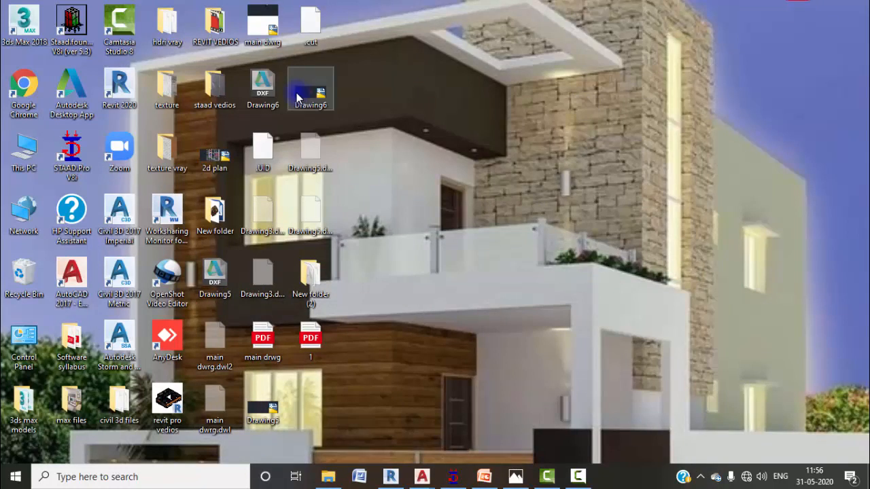
double_click(269, 90)
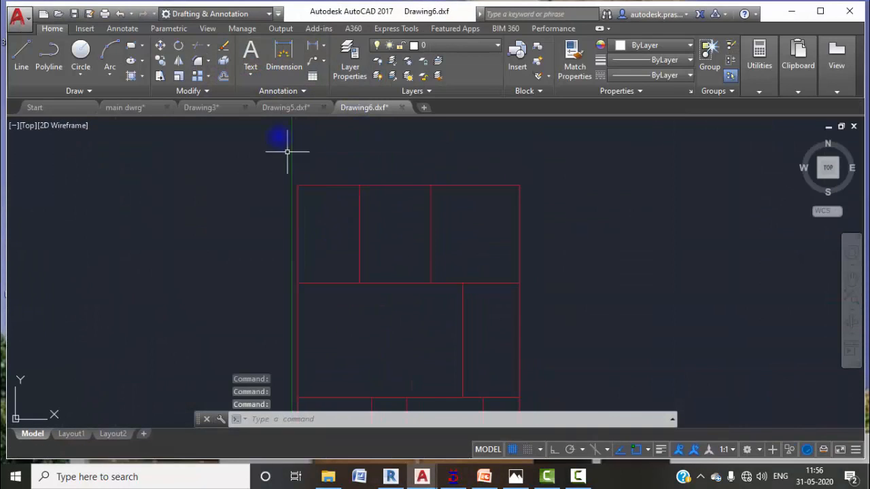
click(312, 46)
click(299, 185)
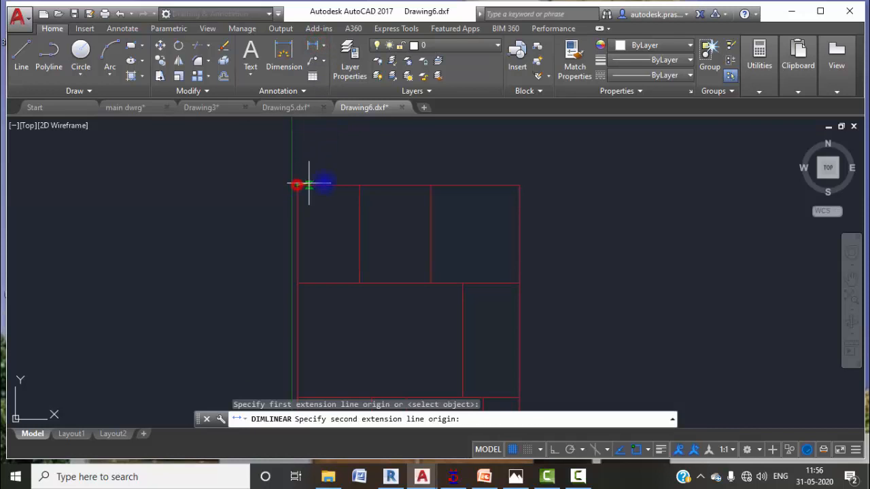
click(360, 185)
click(330, 198)
scroll(330, 198, up, 6)
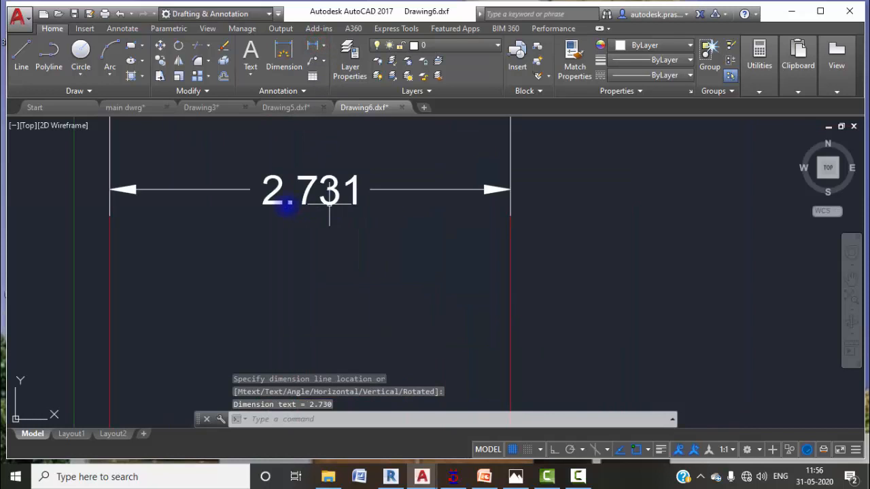
Step: Compare the bay dimension with the STAAD.Pro model, close Drawing6.dxf without saving and return to STAAD.Pro
click(453, 476)
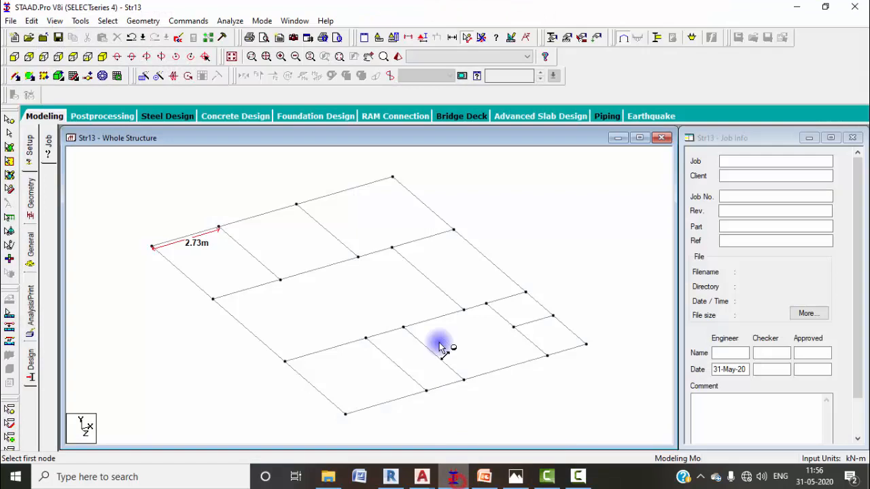
click(794, 9)
scroll(496, 227, down, 10)
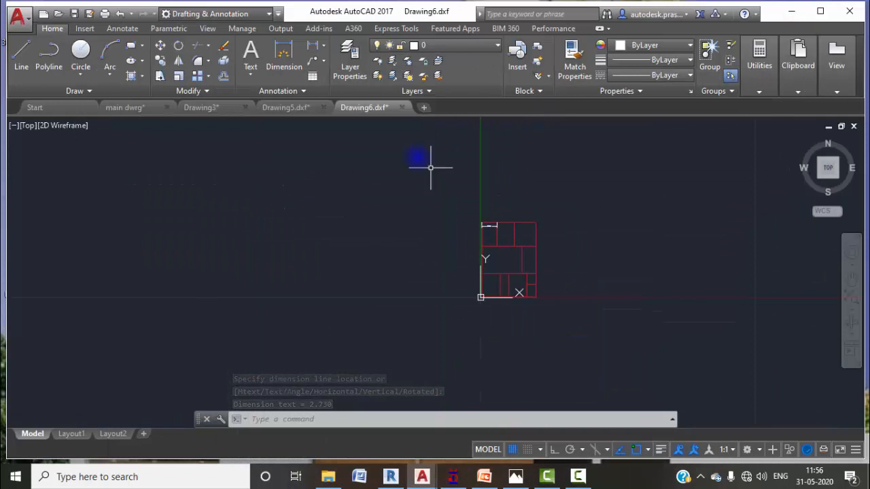
click(401, 107)
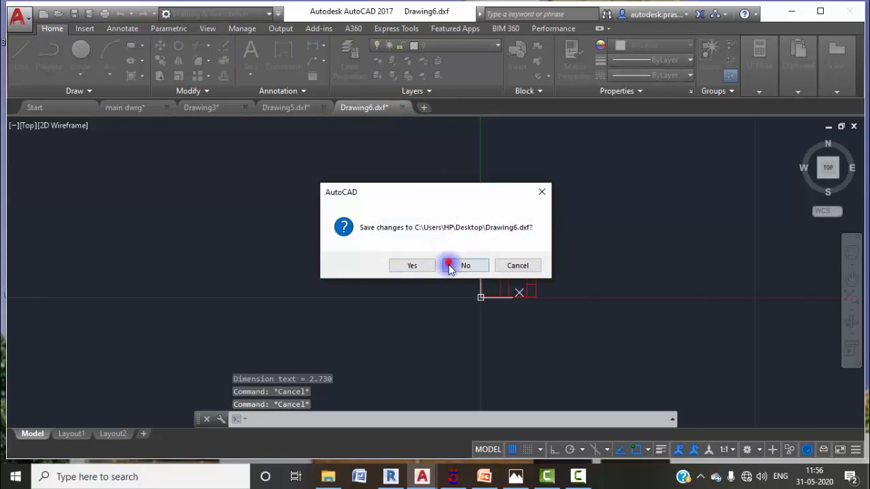
click(453, 265)
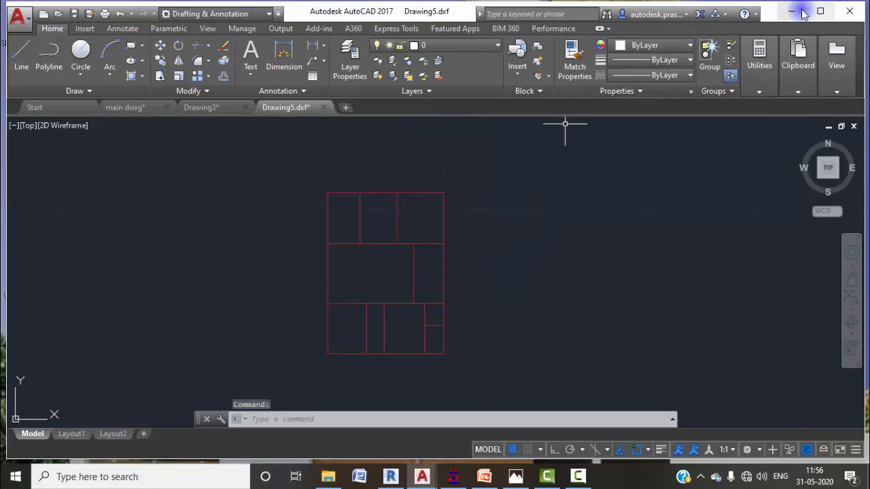
click(789, 10)
click(450, 478)
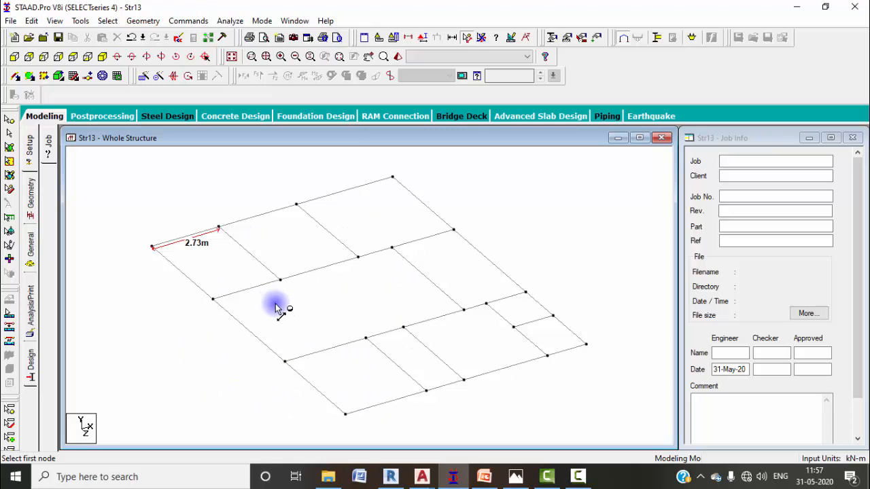
Step: Examine the green-hatched column positions across the 2D plan in AutoCAD's Drawing3, then return to STAAD.Pro
mouse_move(427, 479)
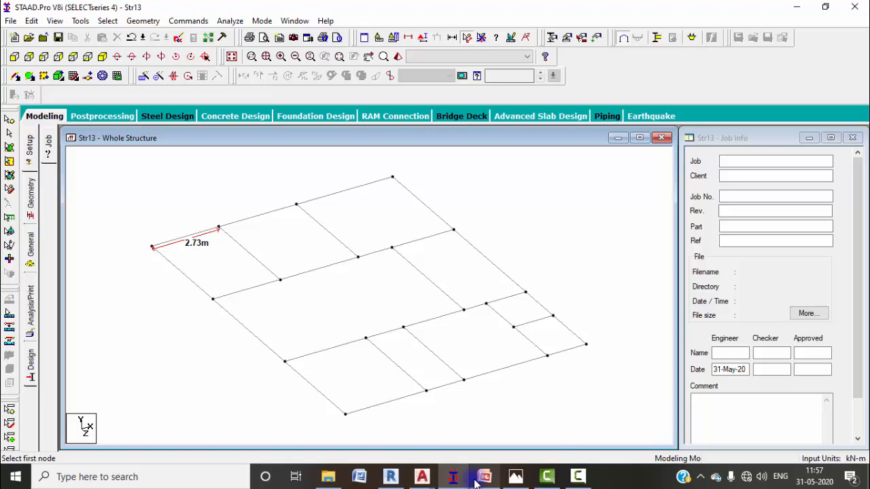
mouse_move(476, 482)
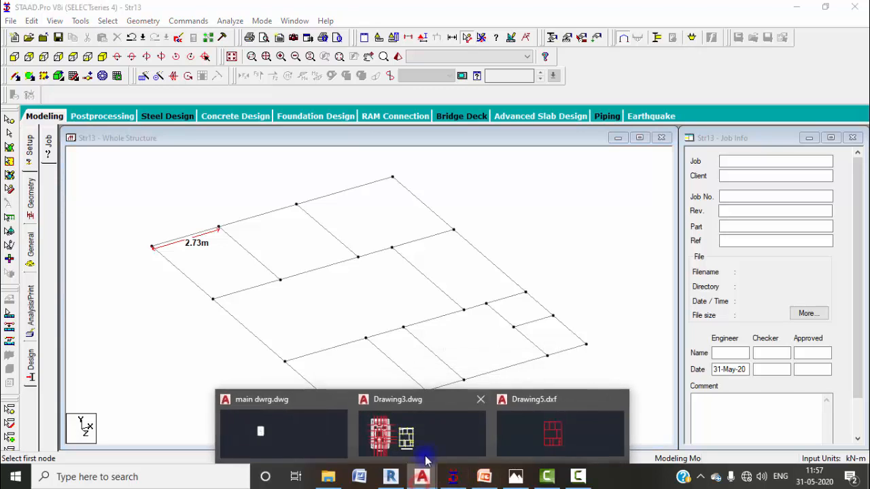
click(422, 425)
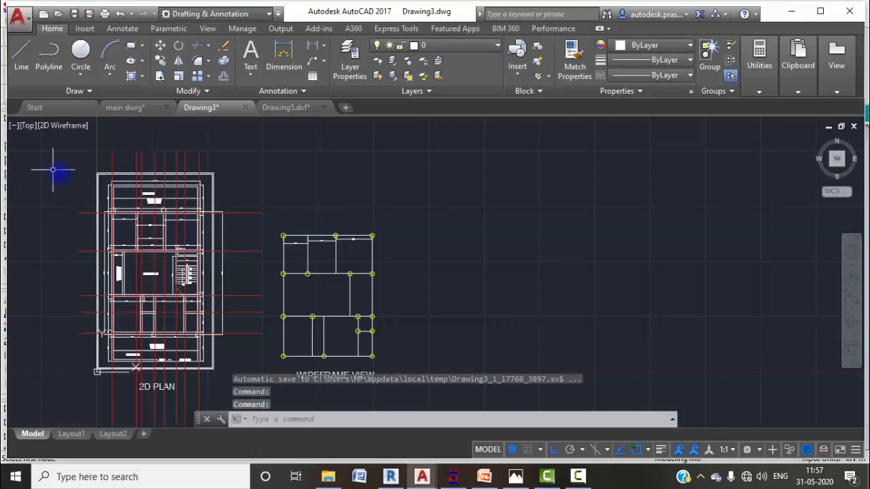
scroll(161, 189, up, 5)
middle_drag(241, 243, 245, 166)
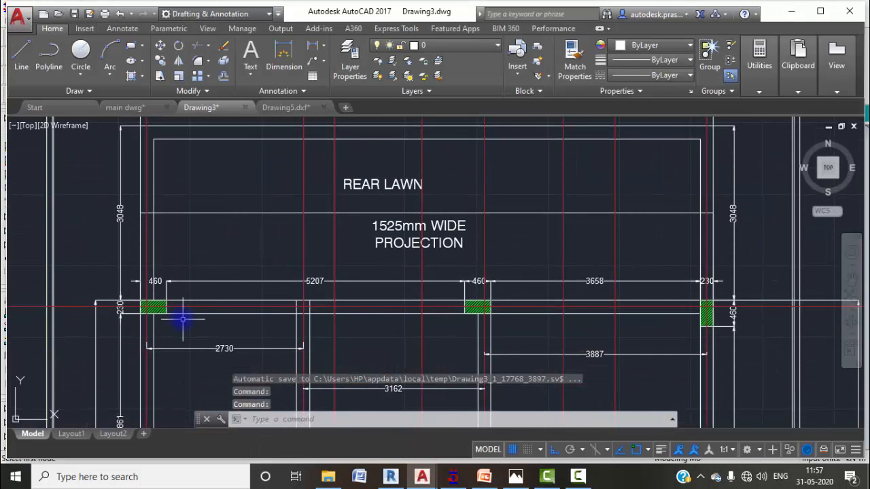
scroll(632, 313, down, 2)
middle_drag(604, 334, 564, 178)
middle_drag(617, 283, 560, 185)
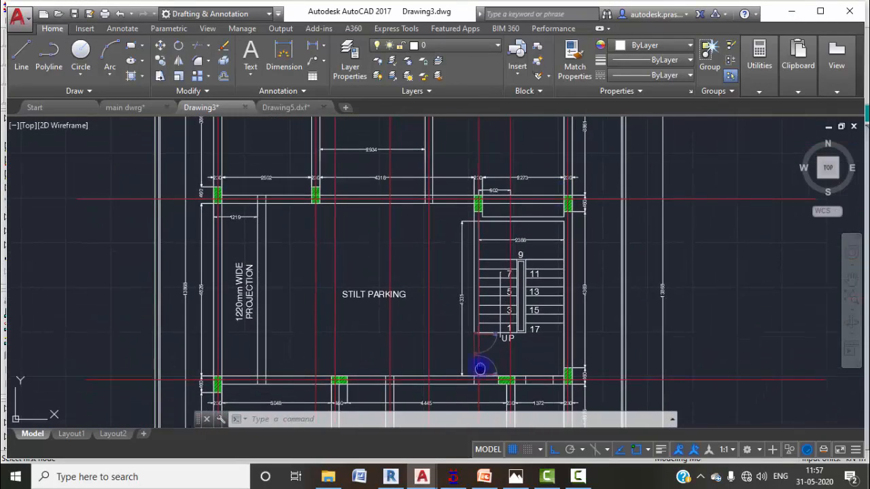
middle_drag(479, 367, 457, 206)
scroll(389, 333, down, 2)
mouse_move(388, 334)
middle_down()
mouse_move(470, 191)
mouse_move(436, 333)
middle_up()
scroll(423, 259, down, 2)
middle_drag(443, 247, 412, 297)
middle_drag(360, 189, 330, 296)
scroll(309, 265, up, 4)
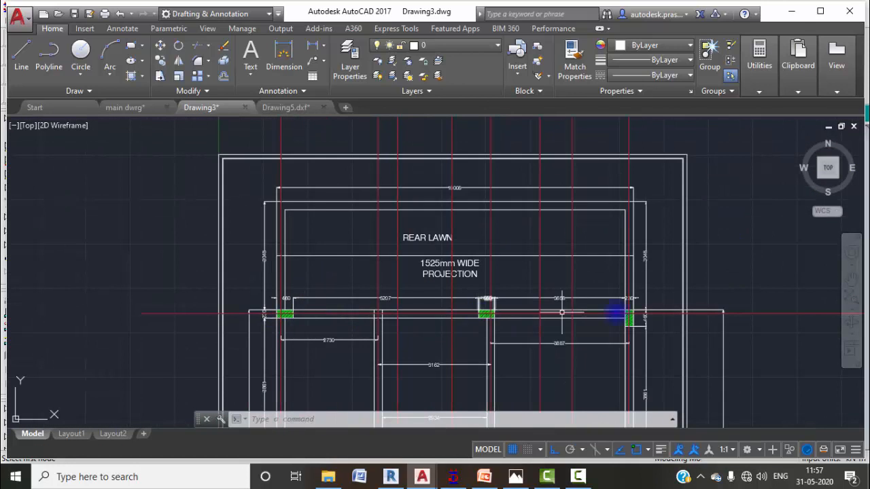
click(792, 11)
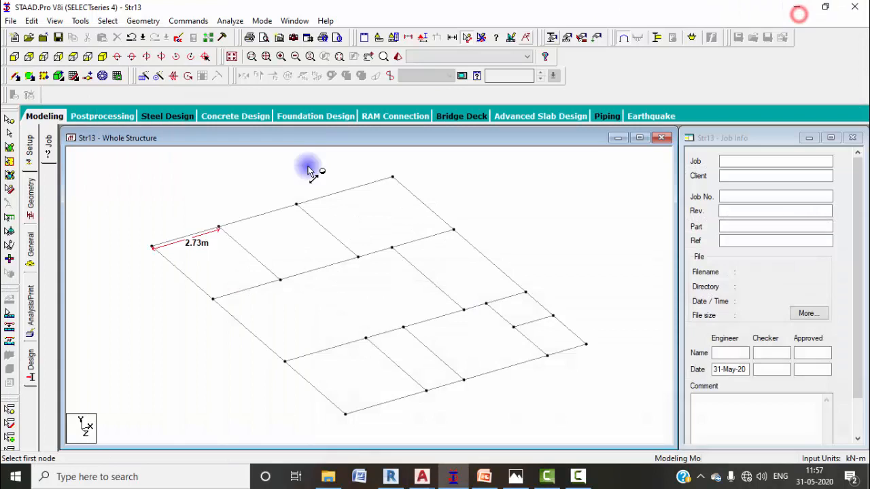
Step: Select the column nodes along the rear edge and second grid line, using the node selection cursor instead of the dimension tool
click(144, 237)
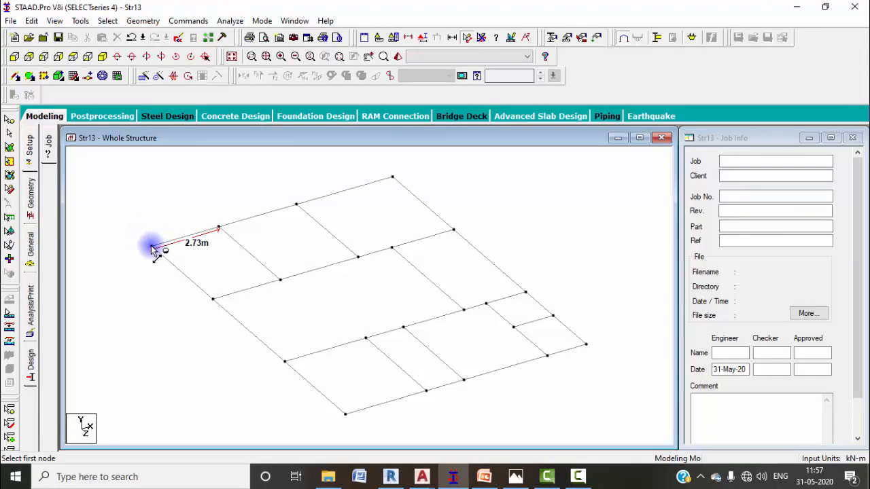
click(151, 246)
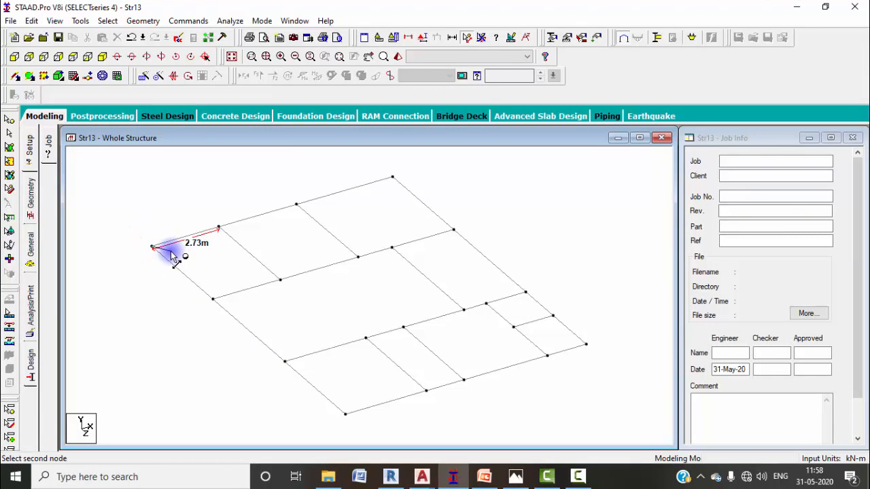
click(9, 121)
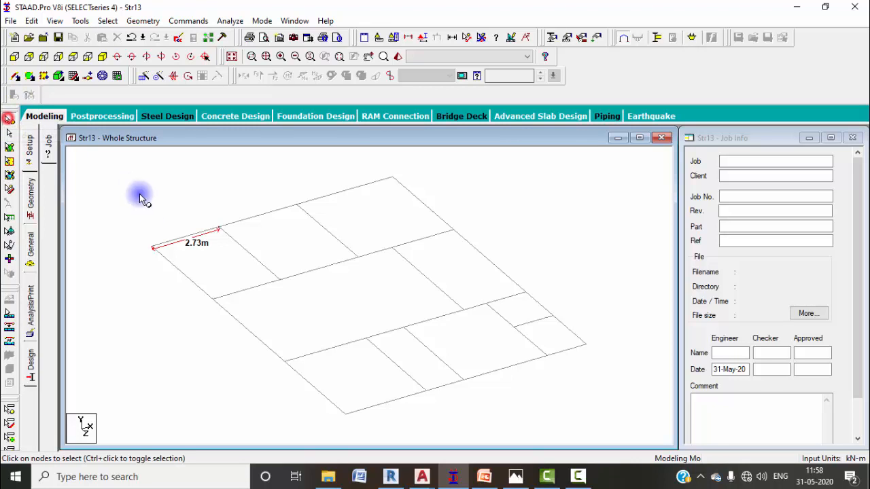
click(141, 236)
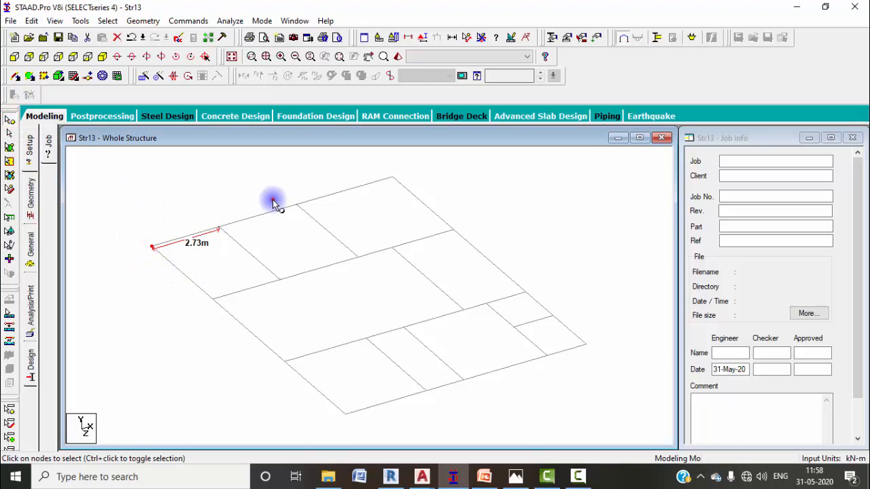
drag(275, 200, 302, 209)
drag(382, 154, 416, 201)
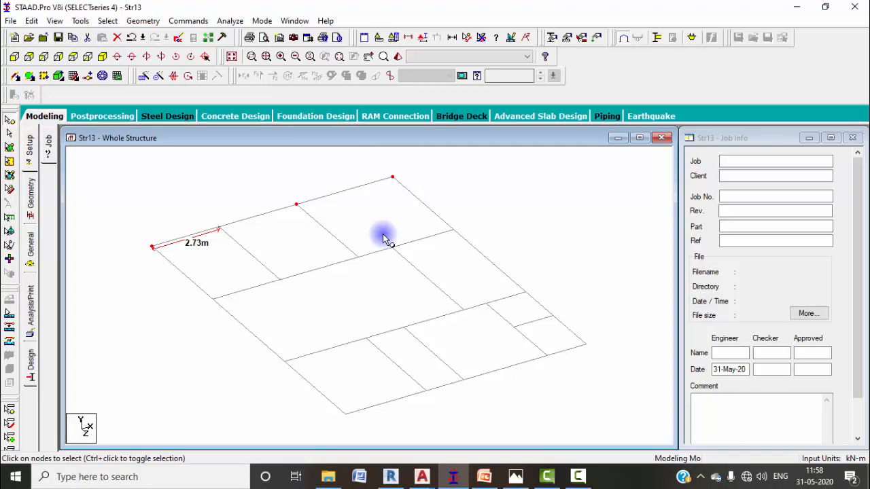
drag(199, 288, 242, 321)
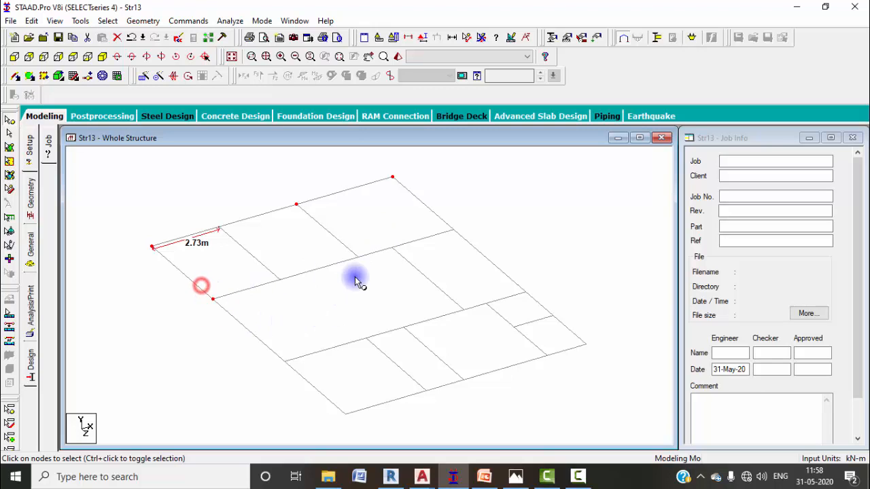
drag(346, 243, 403, 258)
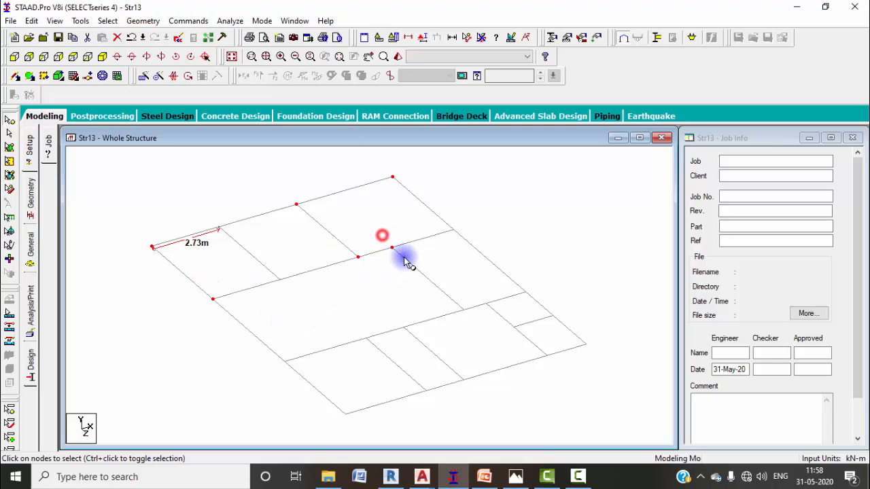
drag(438, 218, 469, 240)
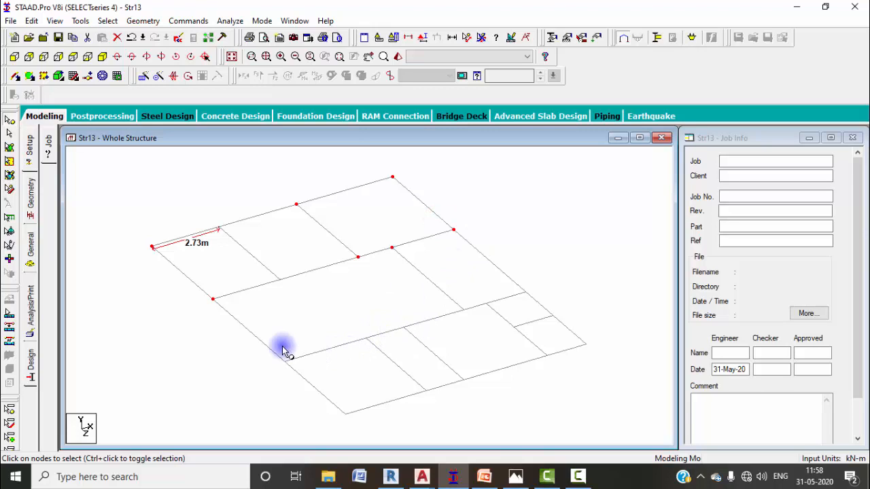
Step: Add the third-line and front-edge column nodes to the selection, and swap the second line's inner node for the neighbouring junction nearer the first bay
drag(267, 348, 301, 371)
drag(394, 317, 412, 336)
drag(453, 297, 485, 321)
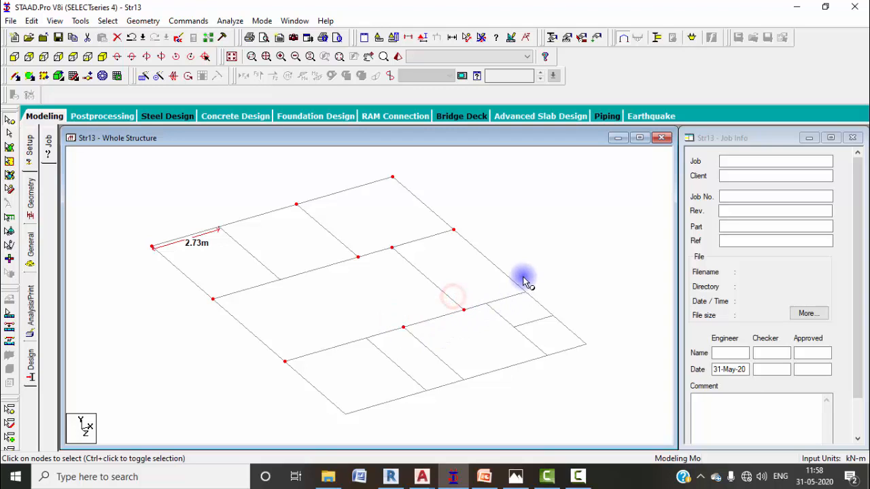
drag(515, 280, 530, 304)
drag(341, 399, 379, 421)
drag(414, 379, 443, 409)
drag(530, 345, 554, 364)
drag(577, 337, 588, 363)
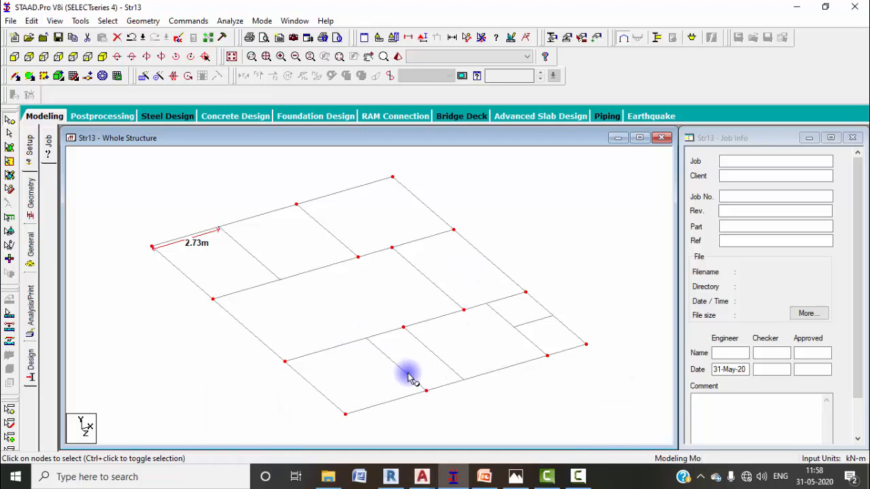
ctrl+click(280, 280)
ctrl+click(358, 257)
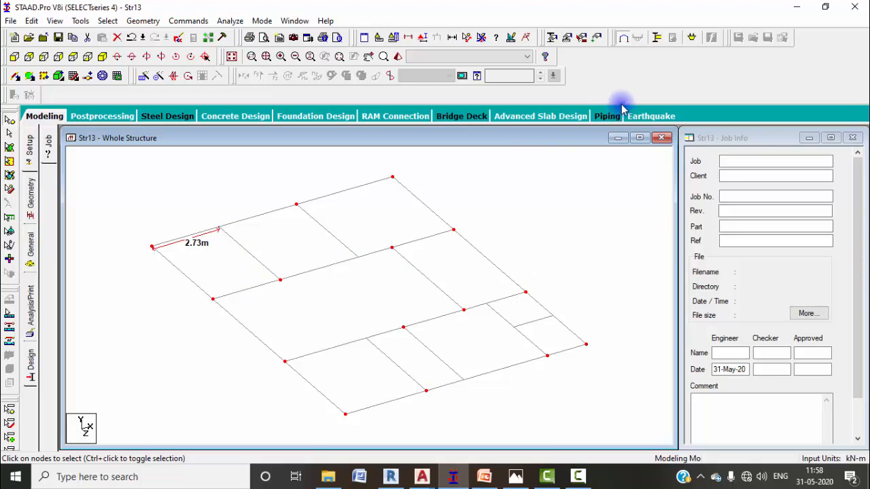
Step: Generate columns below the selected nodes with a one-step Translational Repeat in Y at -3 m spacing, with linked steps
click(143, 77)
click(305, 295)
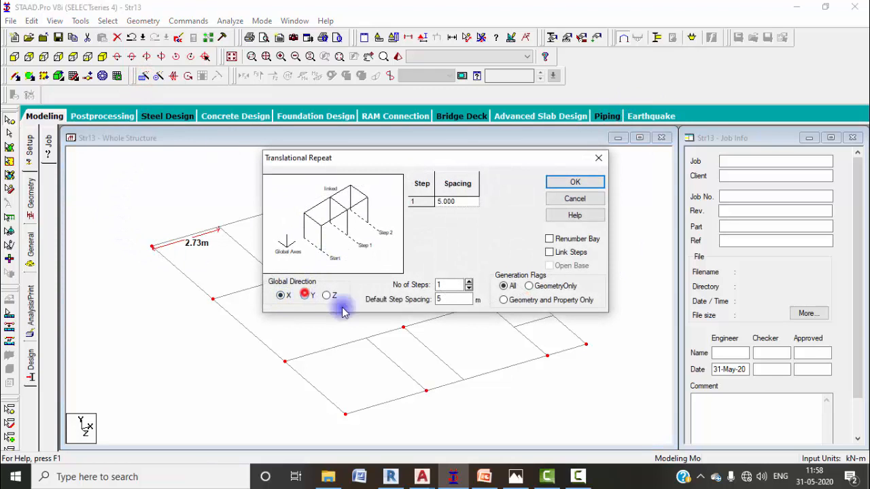
drag(447, 299, 422, 299)
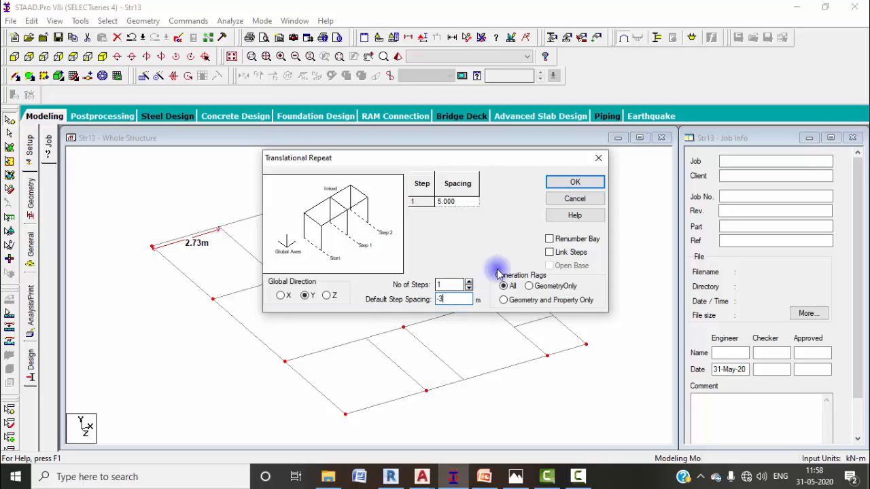
click(550, 252)
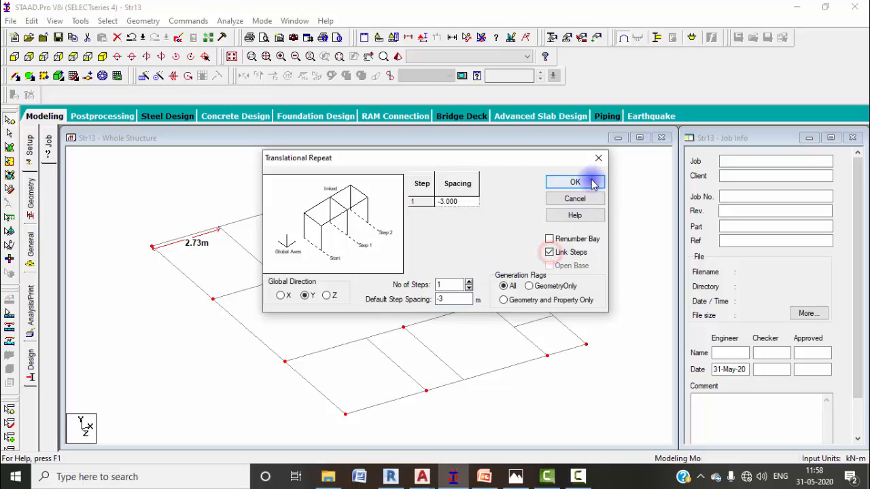
click(575, 183)
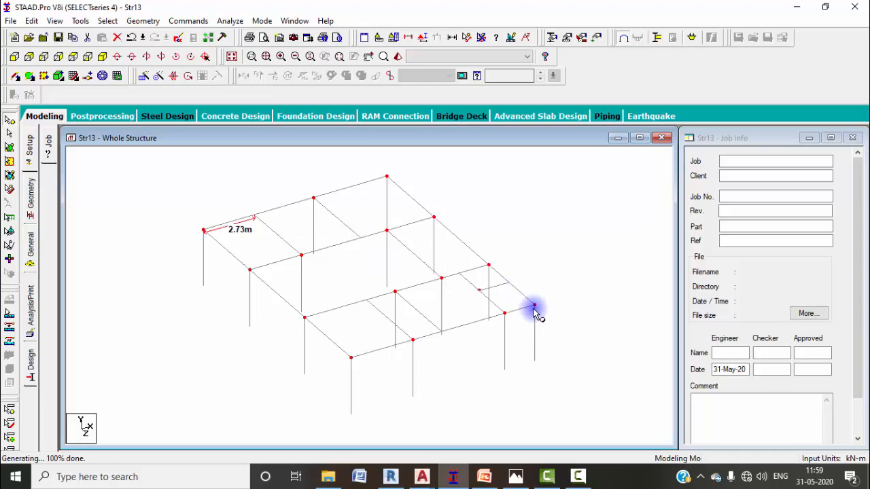
Step: Select both end nodes of the small bay's short inner beam and repeat them once in Y at -3 m with linked steps
click(477, 288)
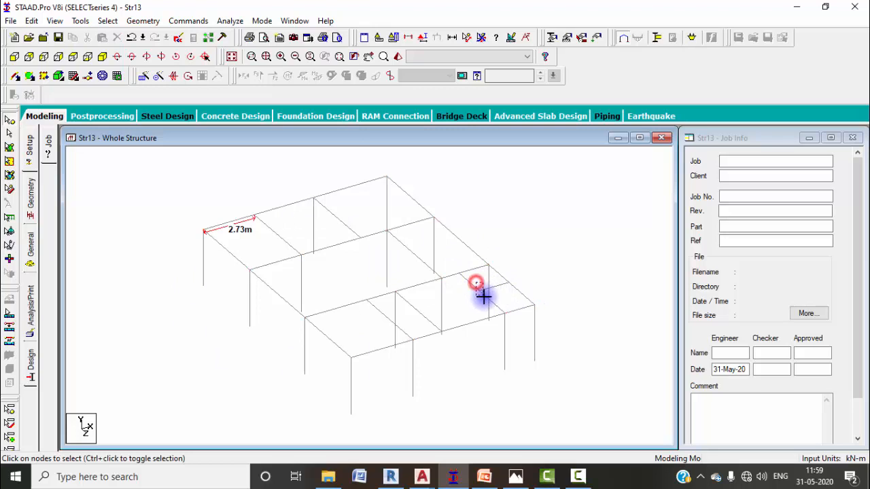
click(503, 277)
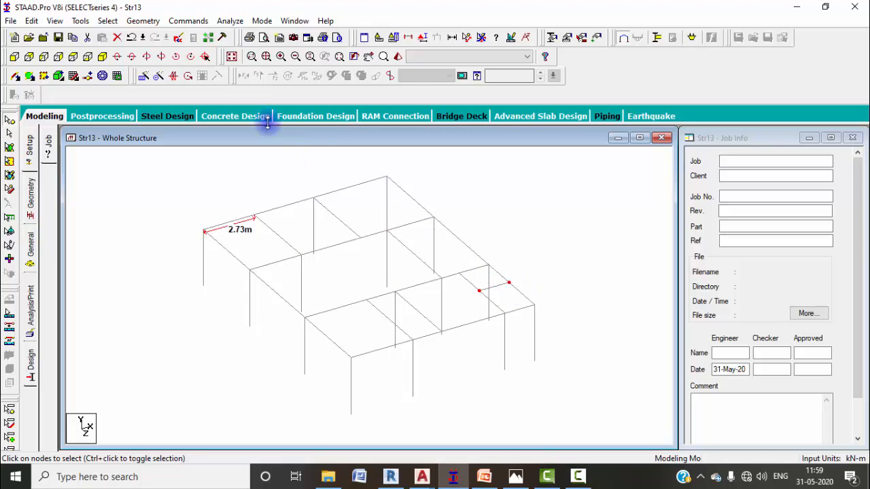
click(144, 75)
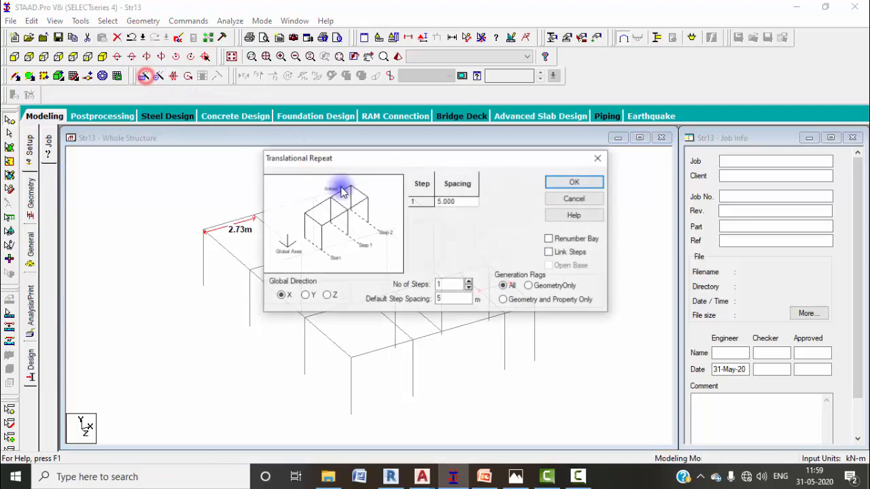
click(307, 295)
double_click(452, 298)
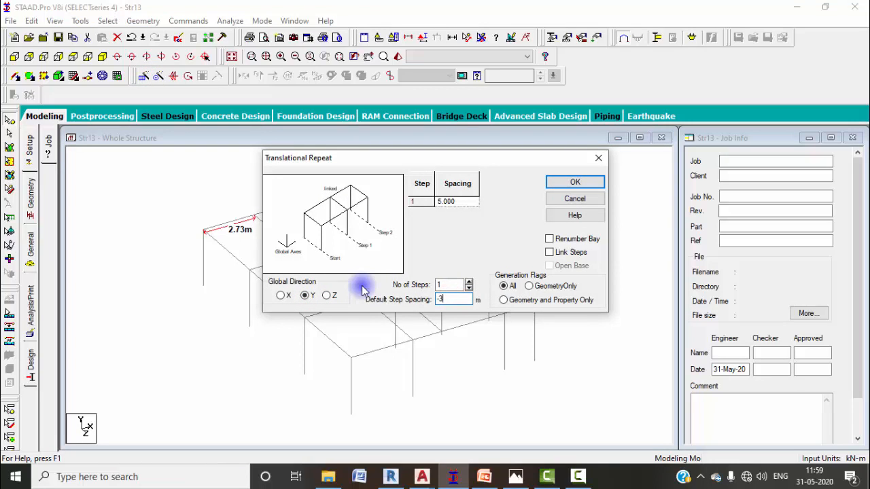
text(-3)
click(549, 252)
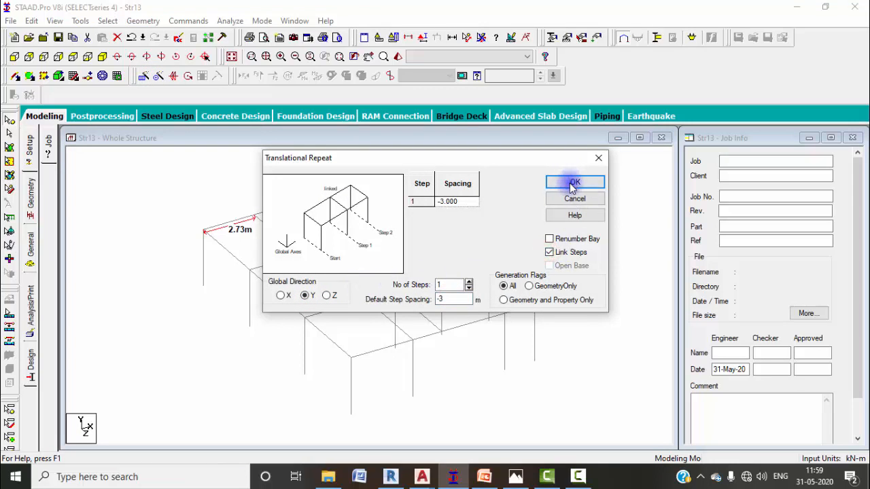
click(573, 184)
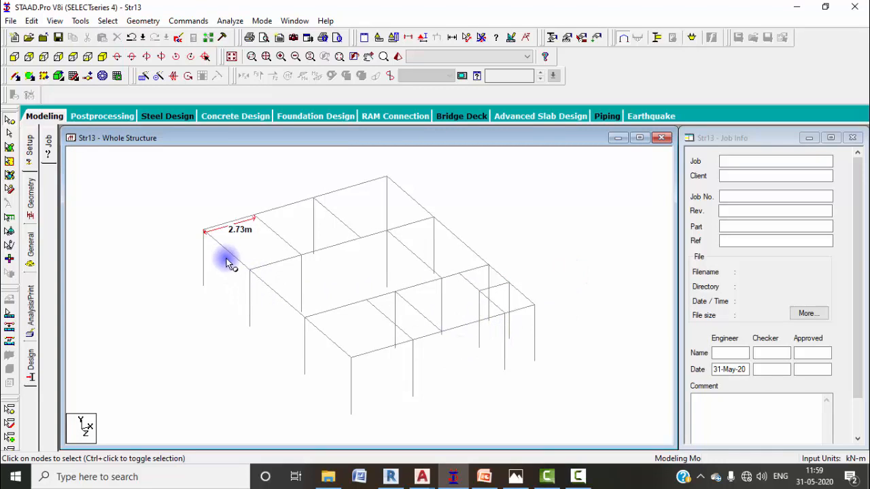
Step: View the house's 3D rendering in Photos, then return to STAAD.Pro
click(511, 478)
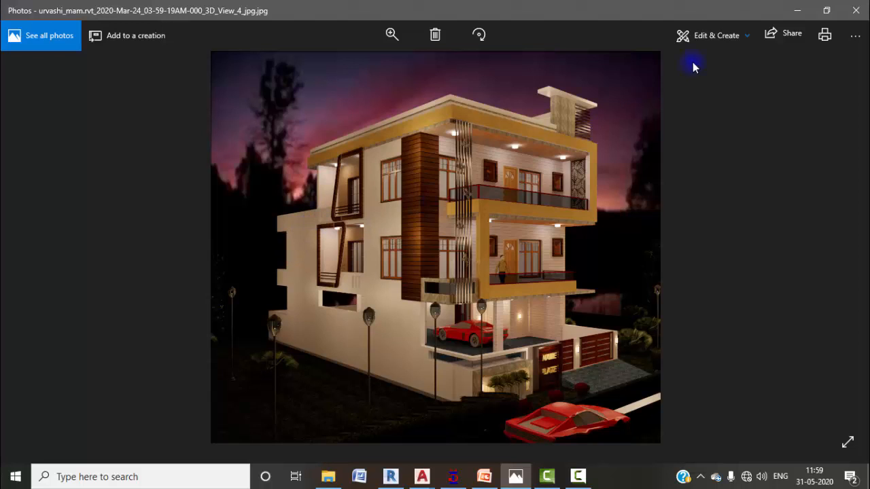
click(797, 10)
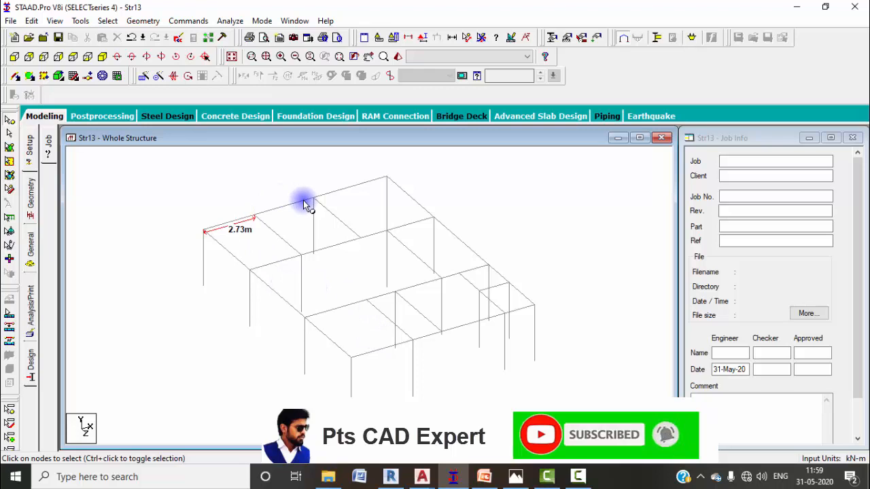
Step: Select all floor beams from the front view and copy them one unlinked step of 3 m along Y with Translational Repeat
click(14, 56)
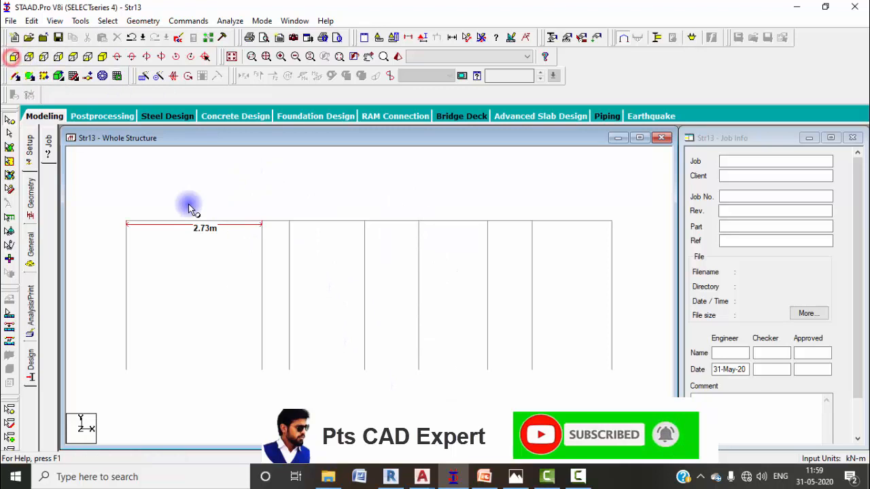
drag(107, 192, 625, 226)
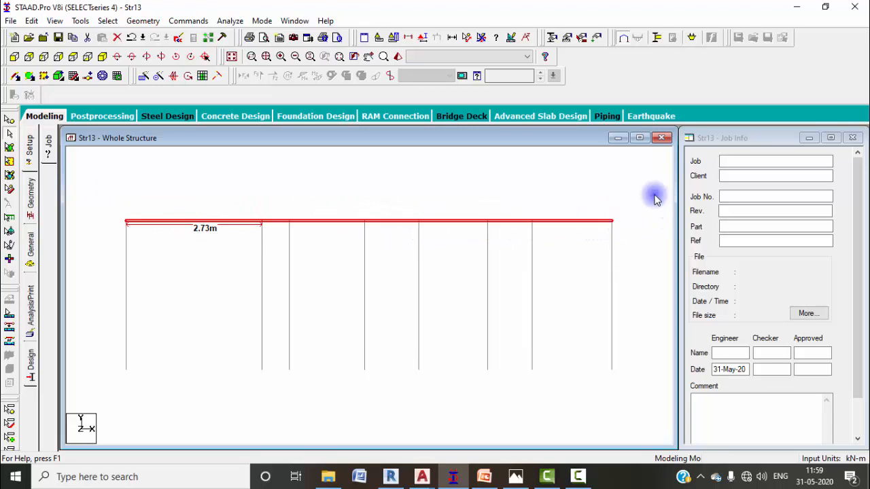
click(143, 76)
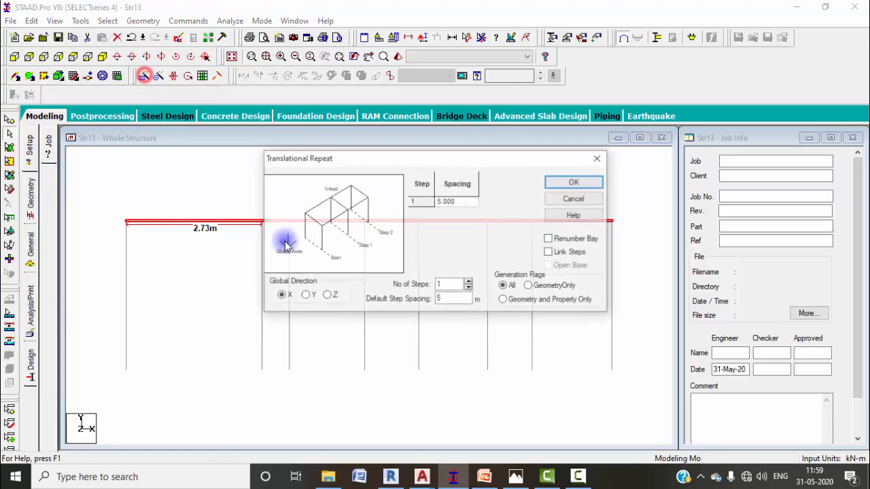
click(308, 295)
double_click(445, 299)
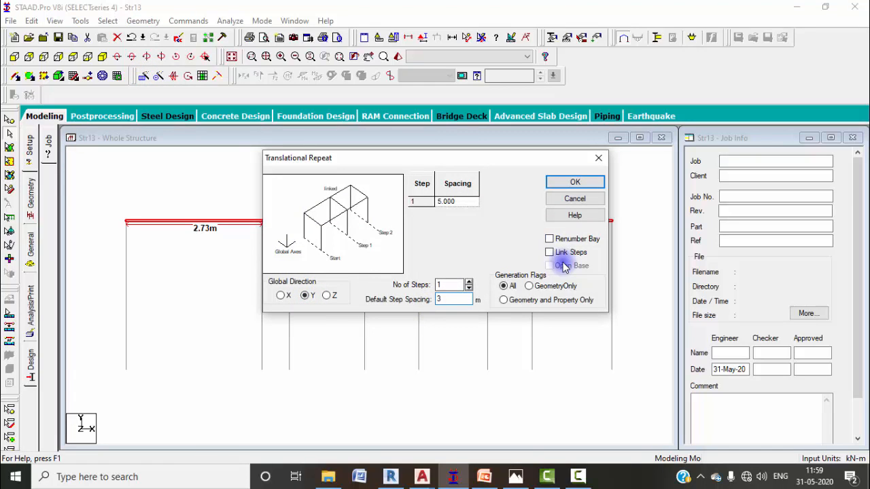
click(577, 183)
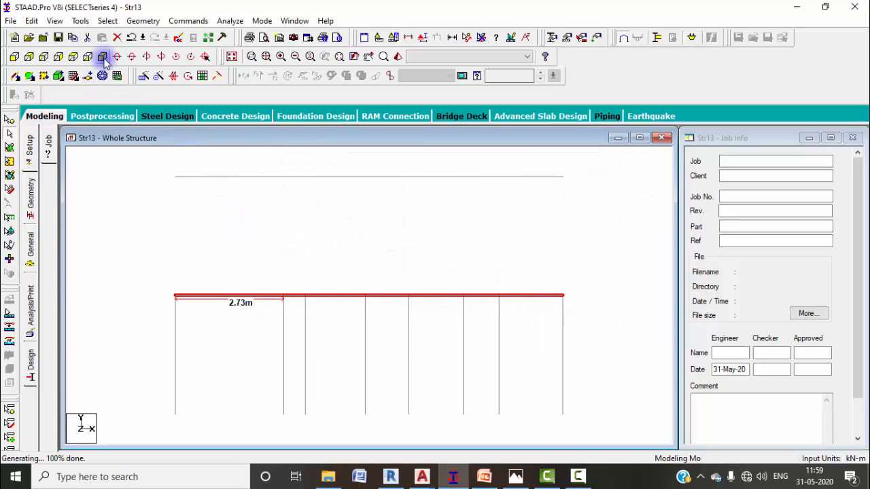
Step: Draw upper-storey columns between the two floor levels at the rear edge's first corner and its intermediate column node, working in isometric view
click(103, 57)
click(267, 281)
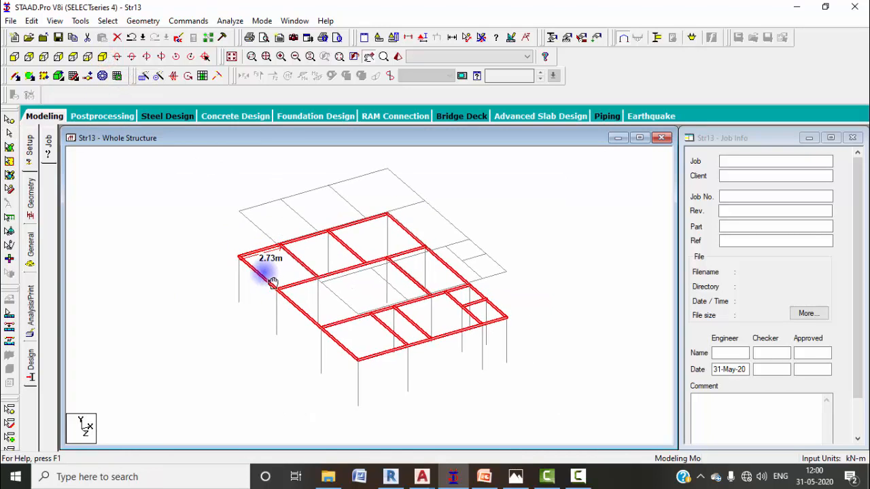
click(15, 76)
drag(233, 279, 233, 229)
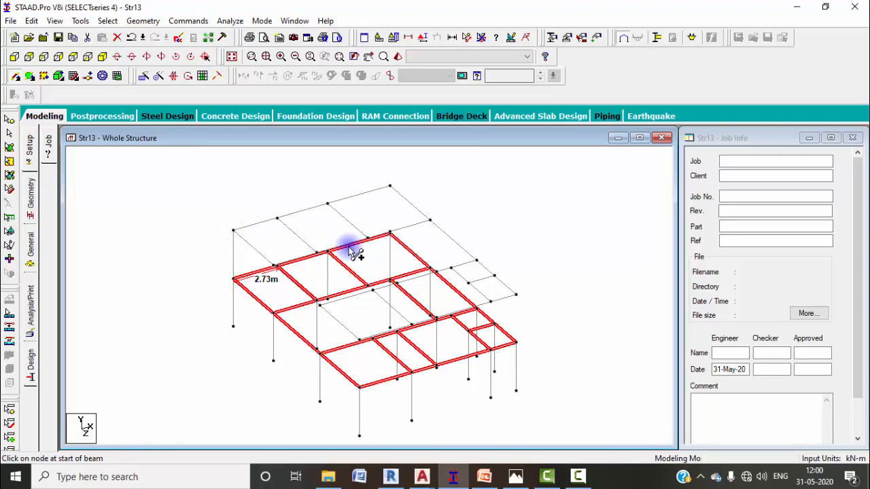
drag(330, 250, 327, 203)
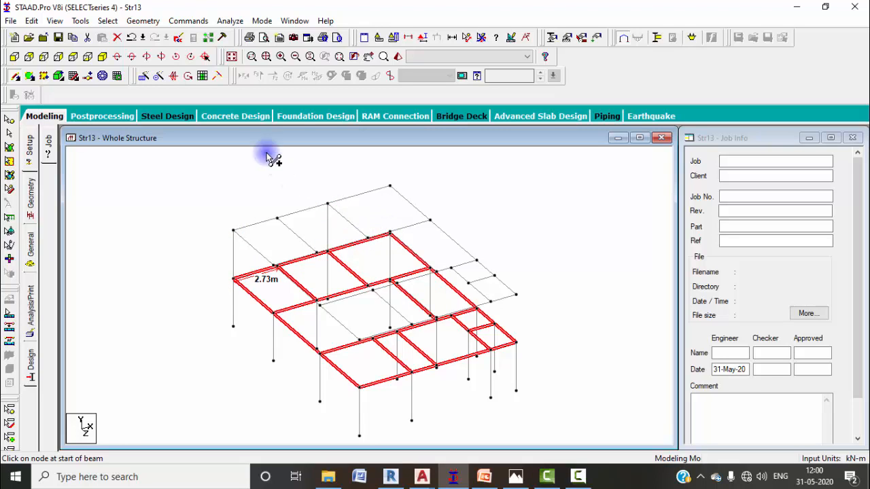
Step: Draw an upper-storey column between the two floor levels at the edge node beside the small bay
click(147, 58)
click(148, 59)
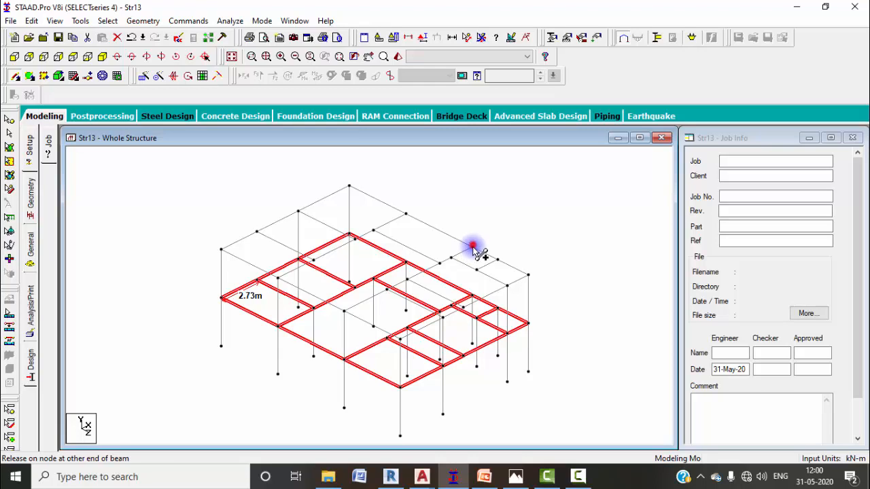
drag(473, 248, 474, 299)
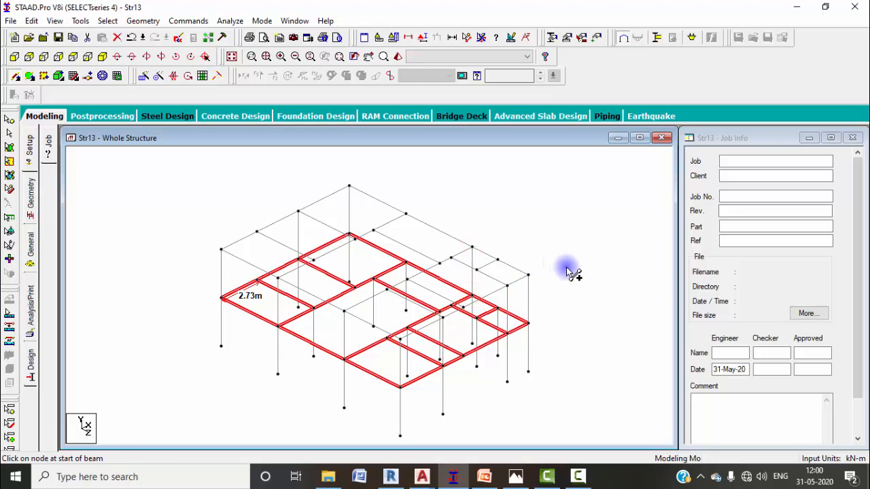
click(160, 57)
click(161, 58)
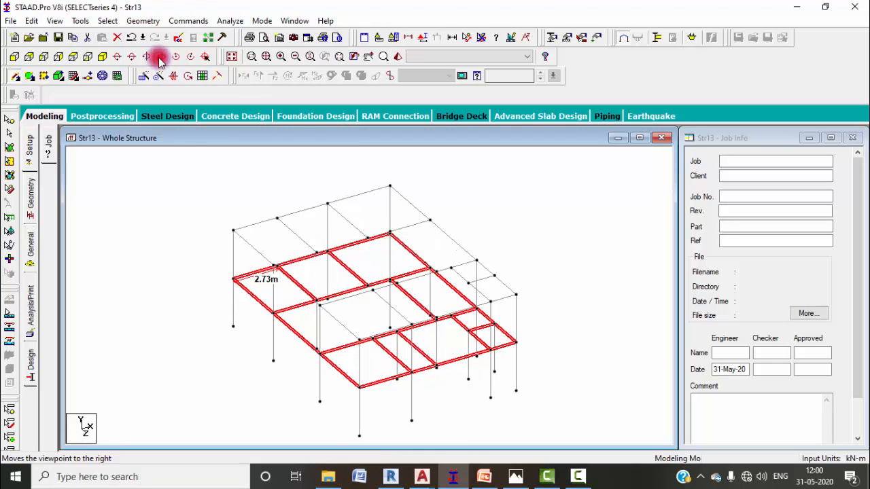
click(147, 58)
click(147, 58)
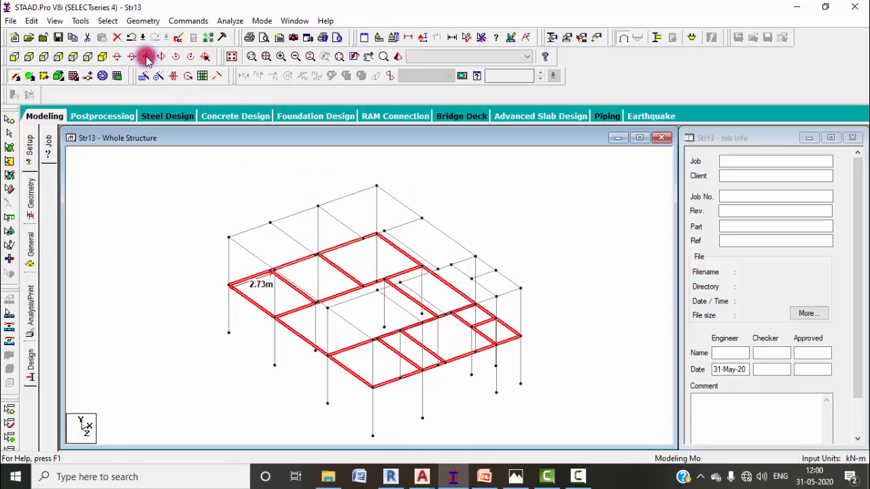
click(147, 58)
click(146, 58)
click(147, 58)
click(147, 57)
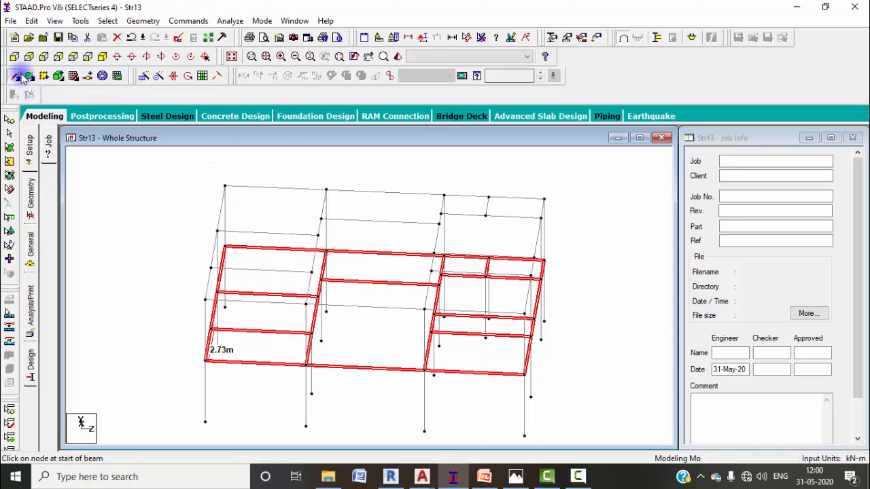
Step: Delete all upper-storey columns between the two floor levels, selecting them together in the front view
click(14, 57)
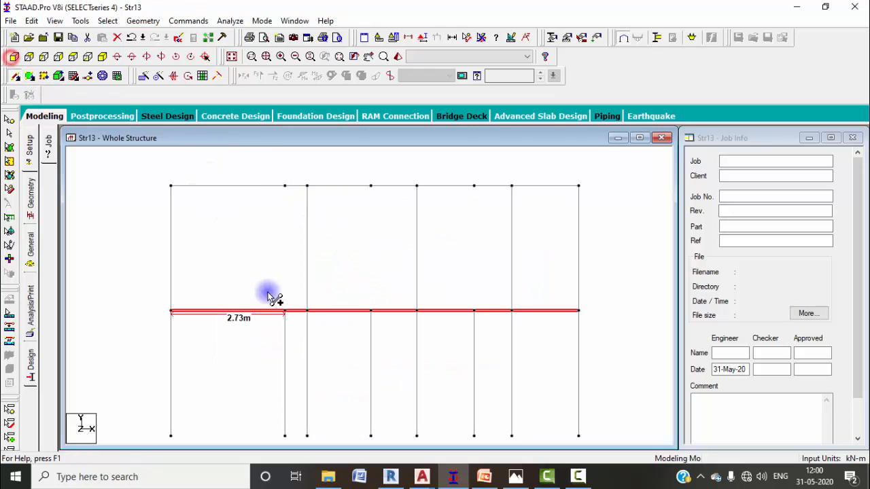
click(155, 239)
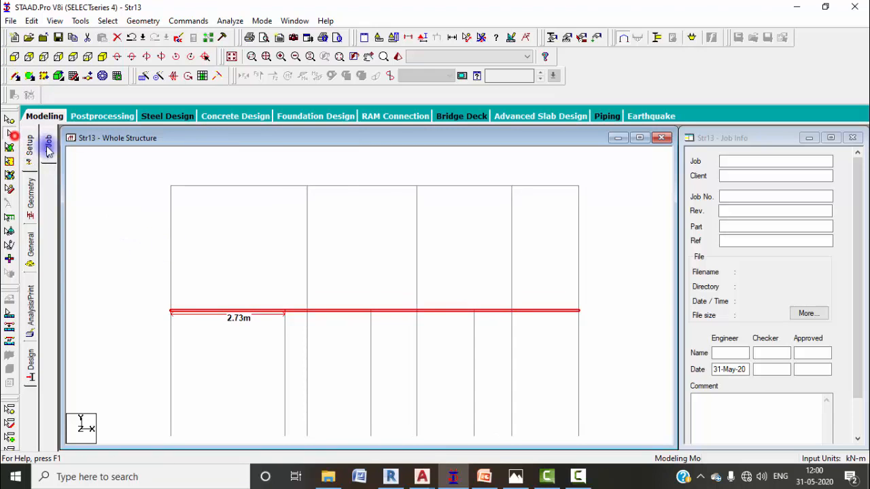
drag(149, 229, 622, 296)
key(Delete)
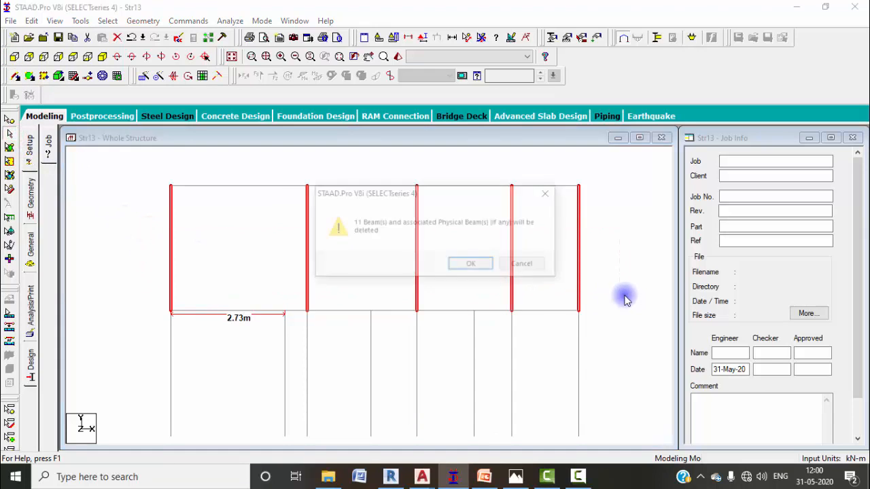
click(469, 263)
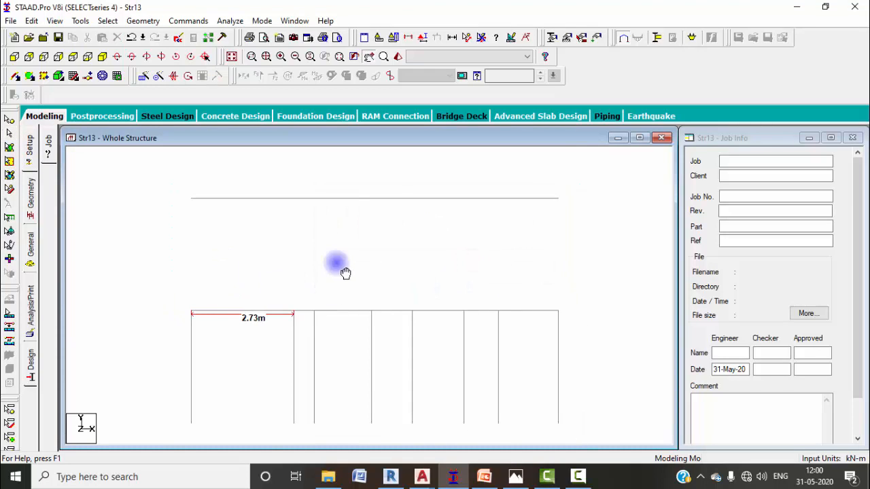
Step: Select all ground-storey columns and copy them one unlinked step of 3 m along Y with Translational Repeat
drag(181, 286, 656, 388)
click(156, 117)
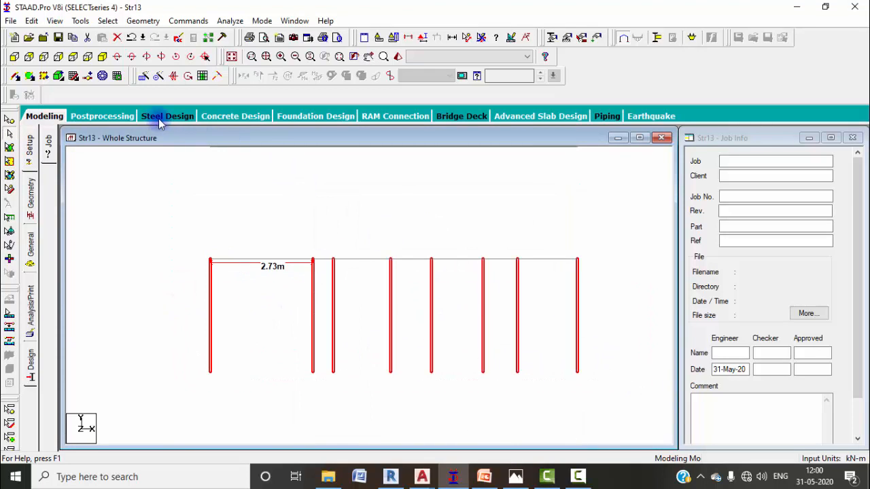
drag(135, 78, 143, 79)
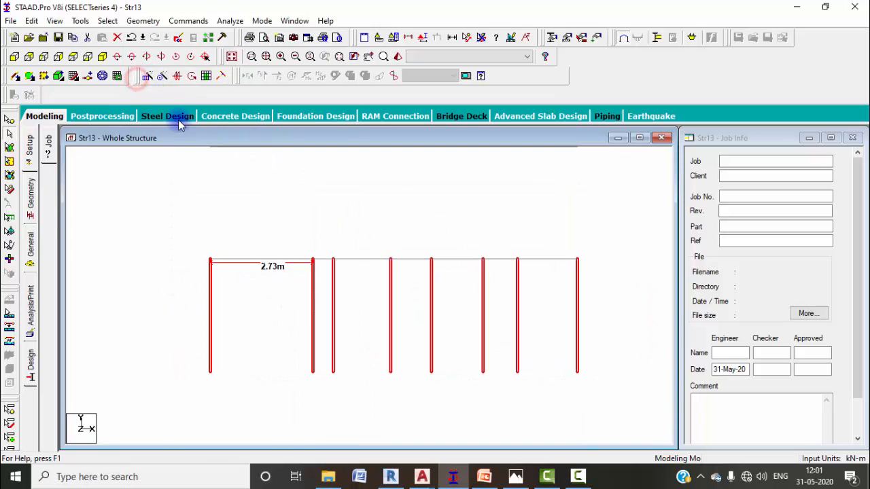
click(147, 77)
click(305, 296)
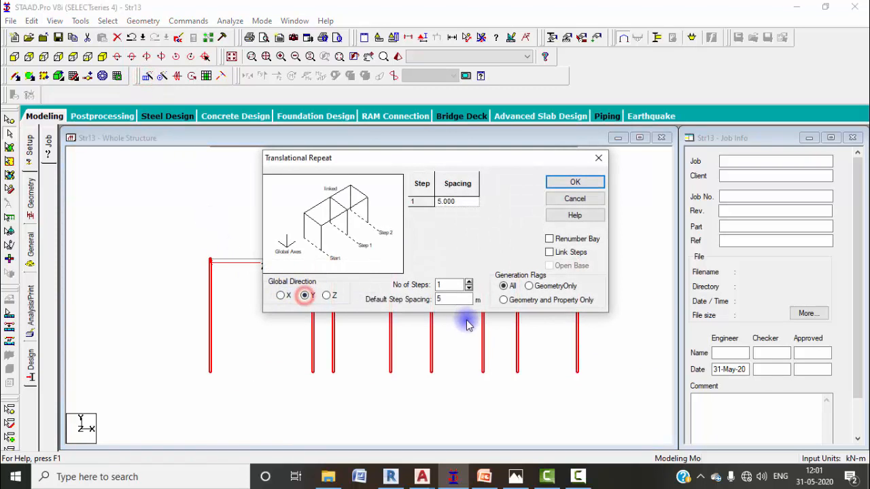
double_click(453, 300)
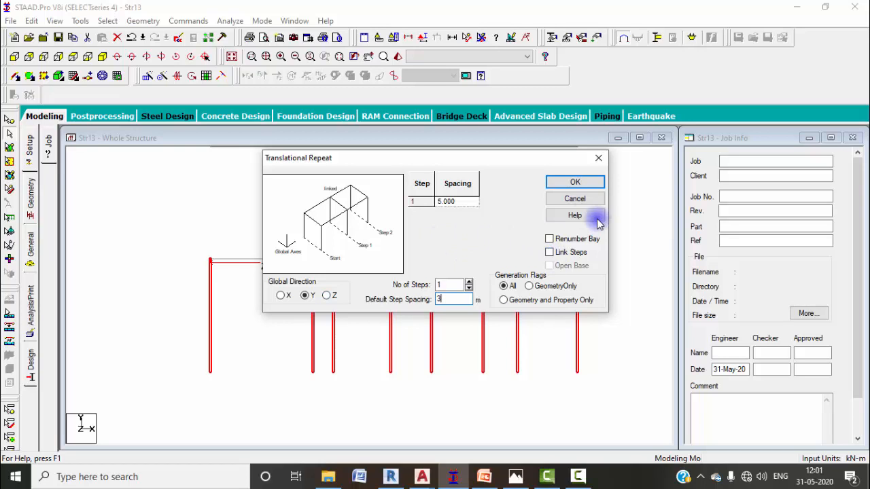
click(566, 184)
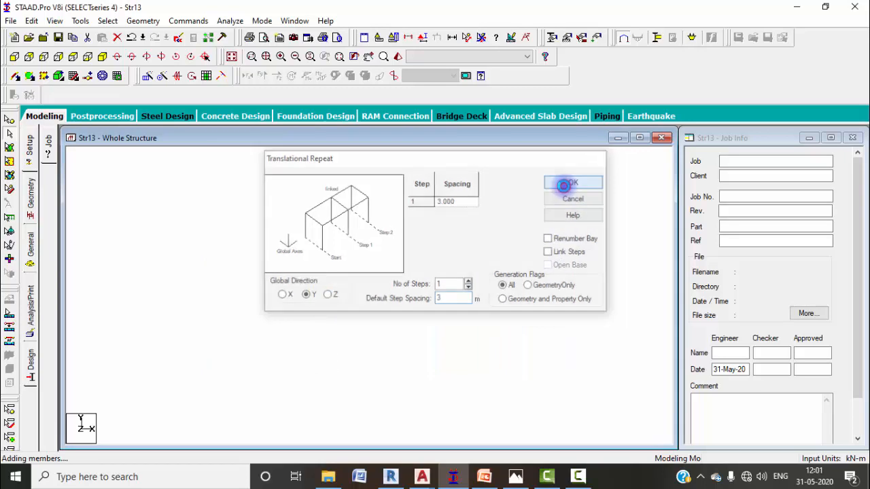
click(100, 57)
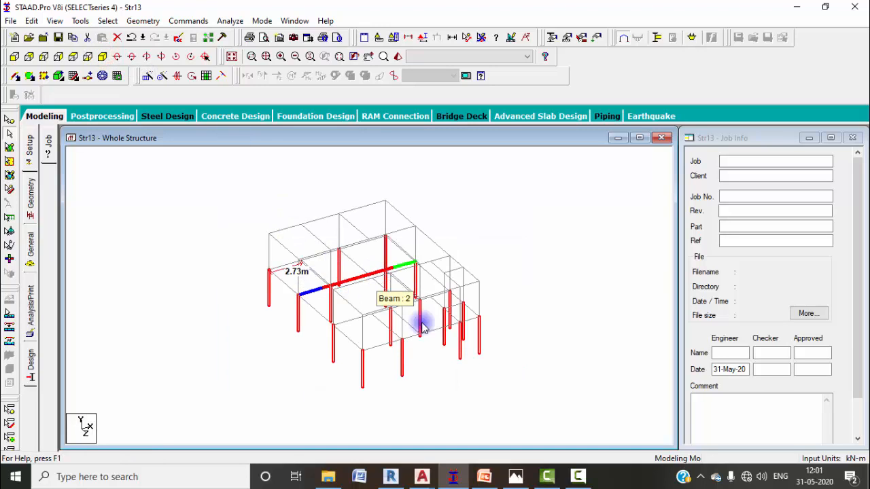
click(546, 353)
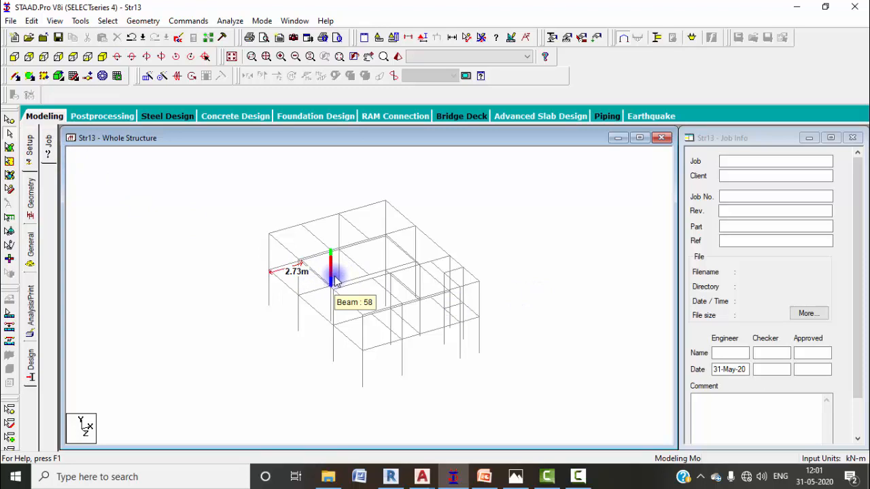
Step: Select the second-storey columns except the three along the rear edge and copy them one unlinked step of 3 m along Y
click(14, 59)
drag(181, 230, 570, 277)
click(103, 58)
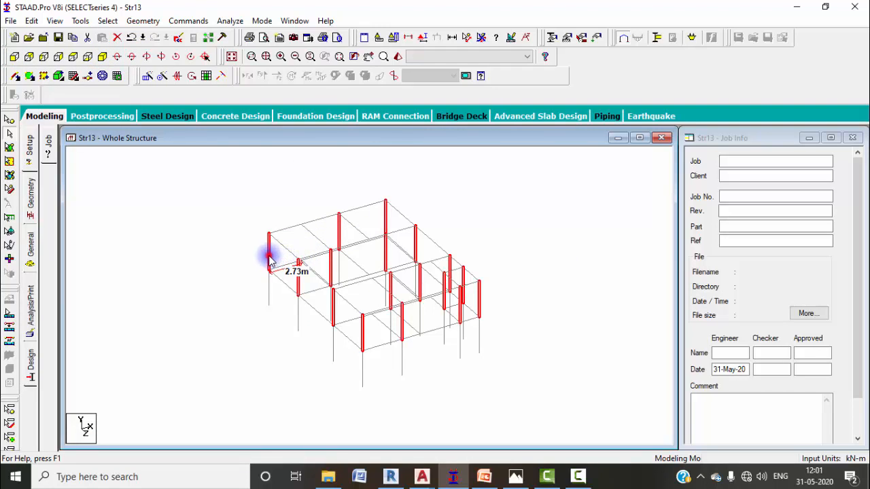
ctrl+click(340, 232)
ctrl+click(386, 218)
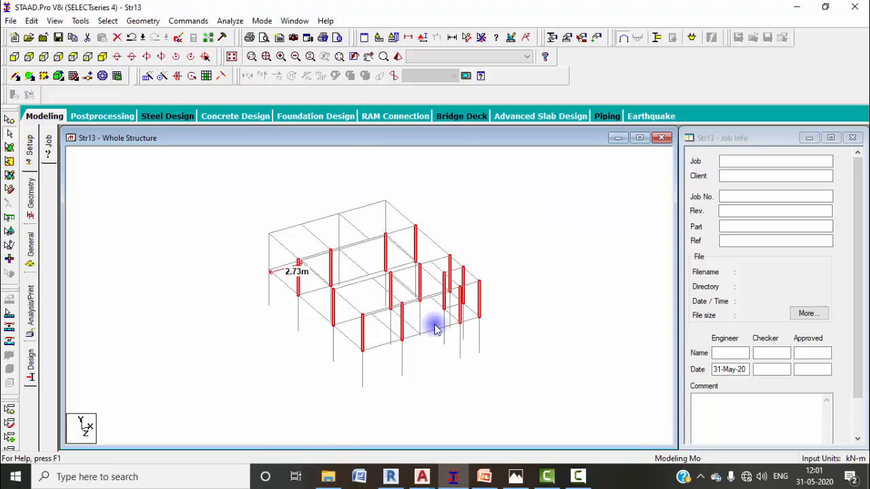
click(102, 58)
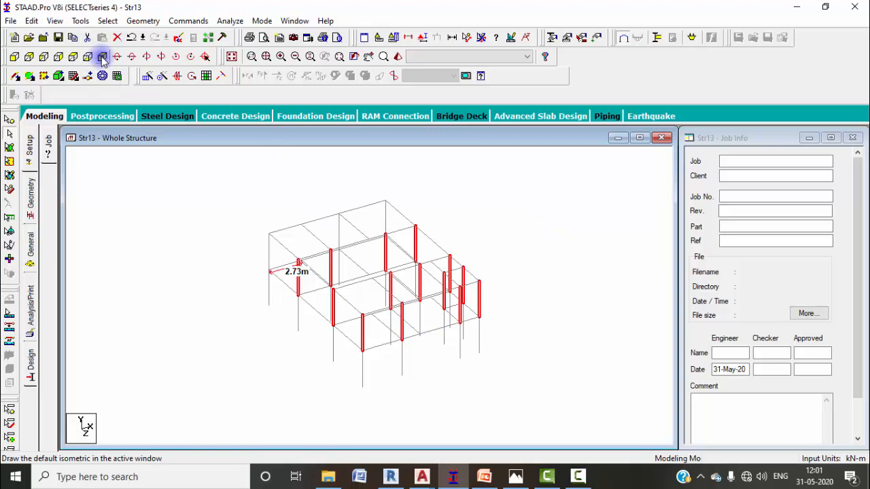
click(147, 76)
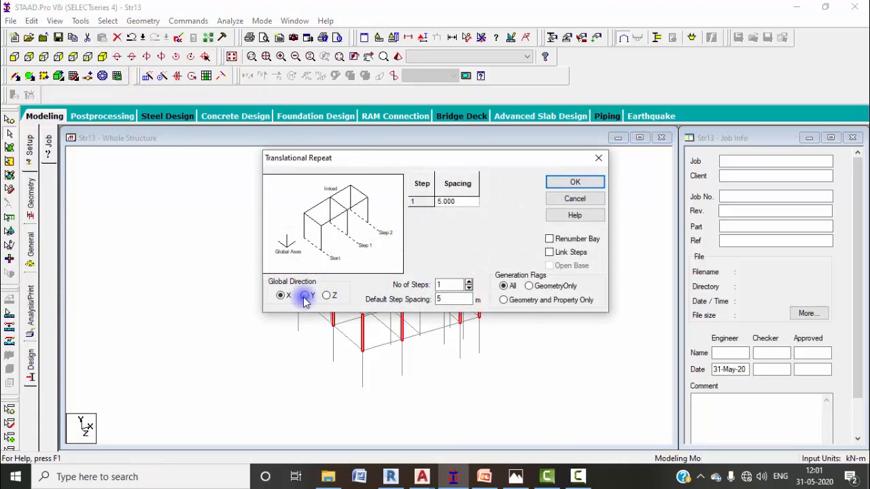
click(308, 296)
double_click(456, 299)
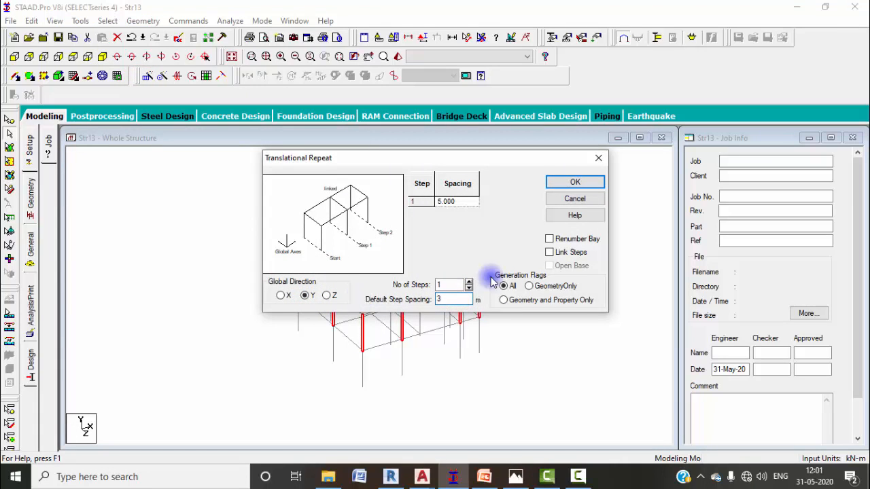
key(Return)
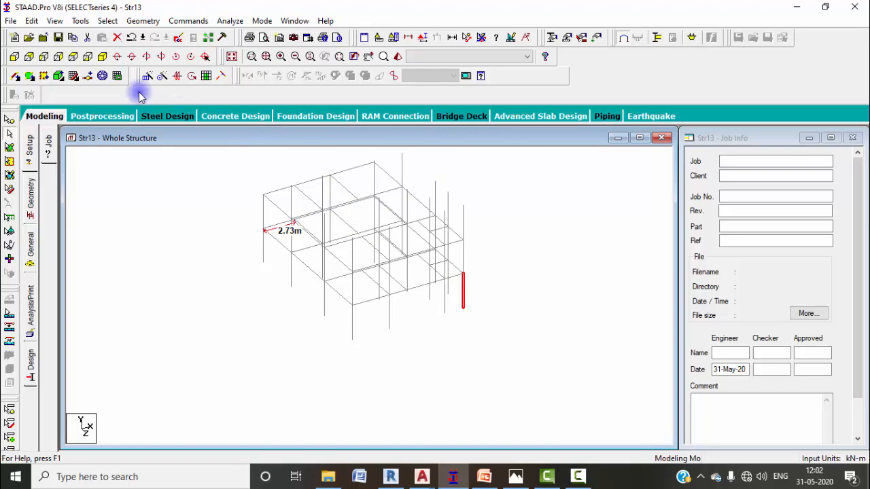
Step: Select all beams parallel to X and all beams parallel to Z on both floor levels
click(13, 59)
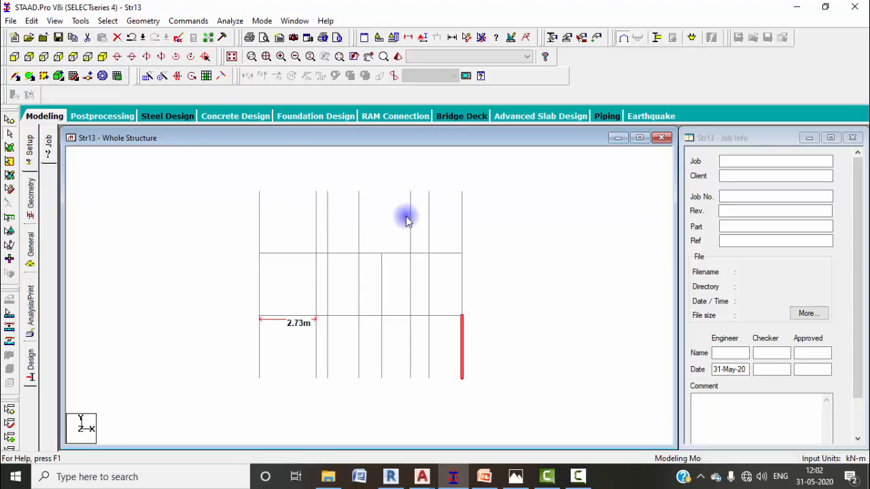
click(102, 57)
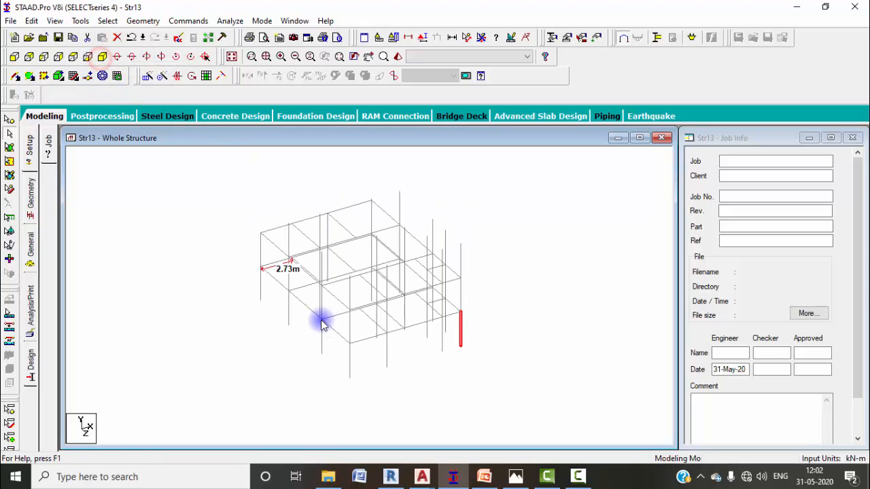
click(107, 21)
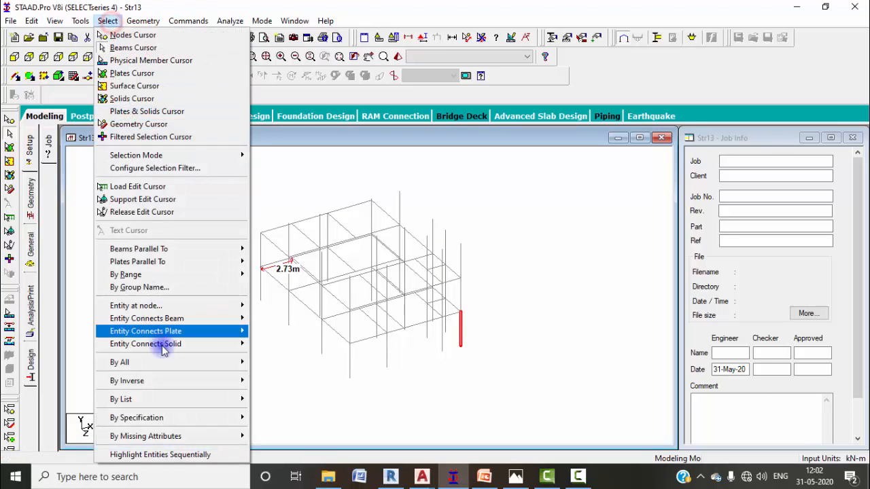
mouse_move(194, 252)
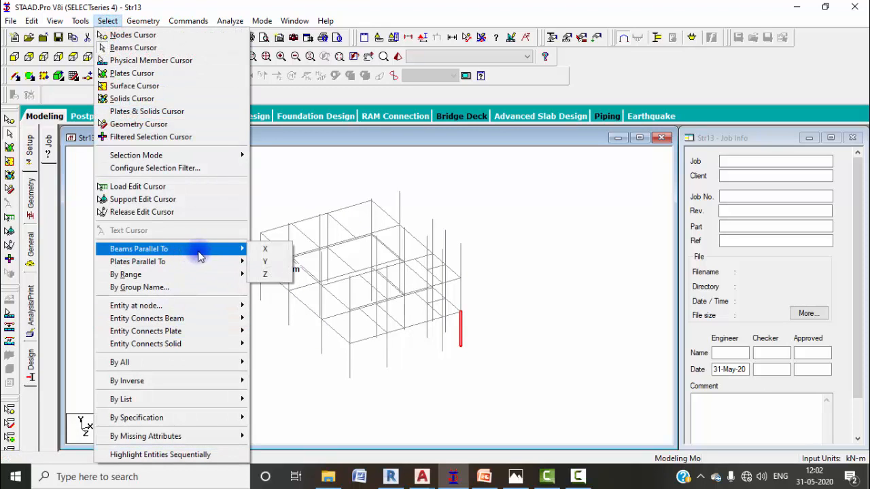
click(259, 248)
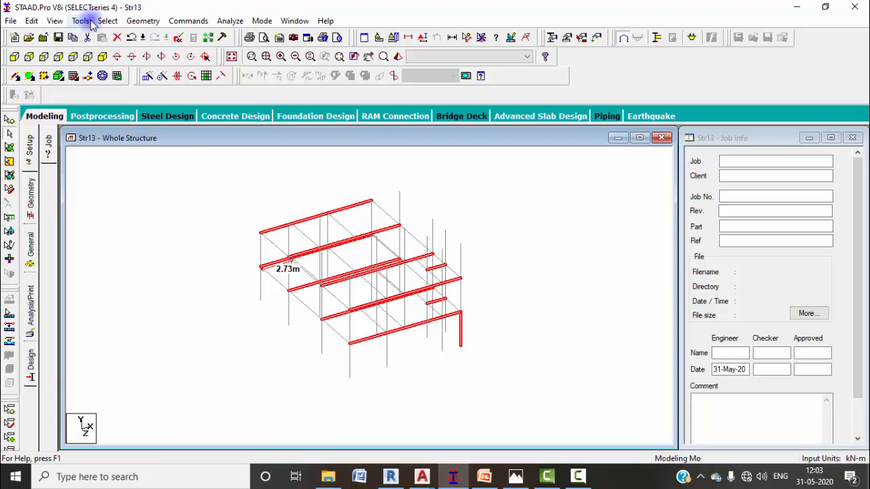
click(148, 23)
click(148, 23)
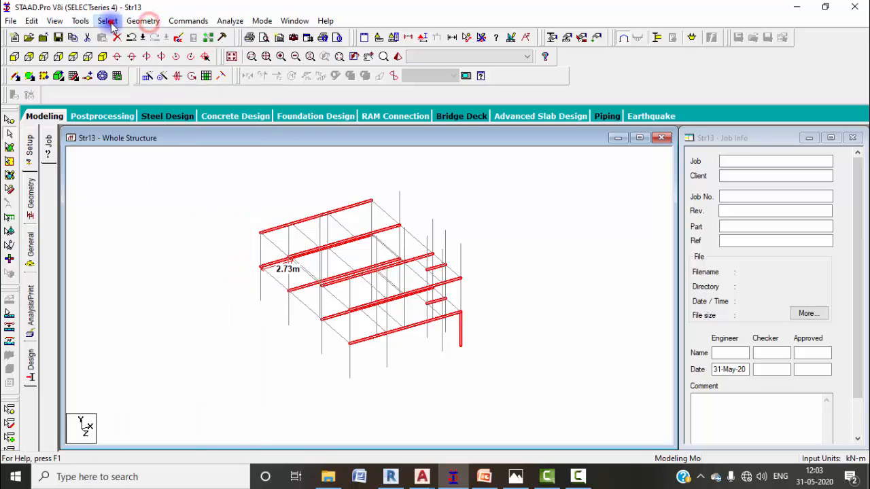
click(107, 21)
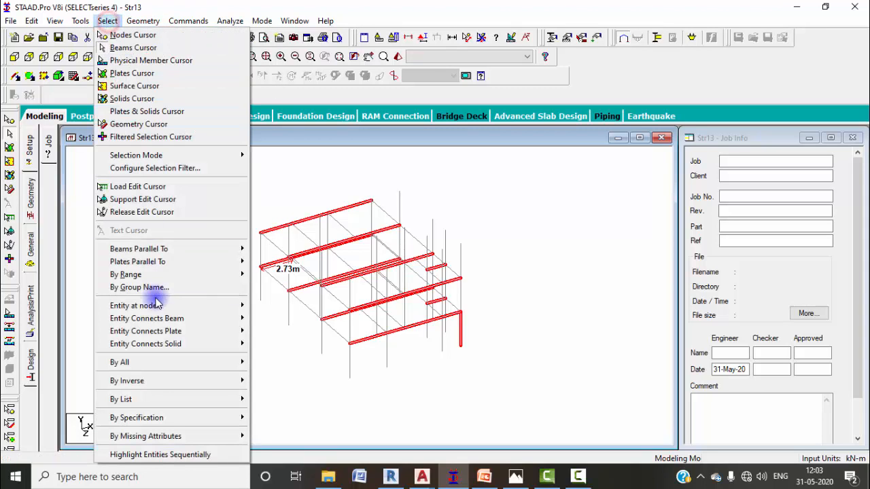
mouse_move(167, 249)
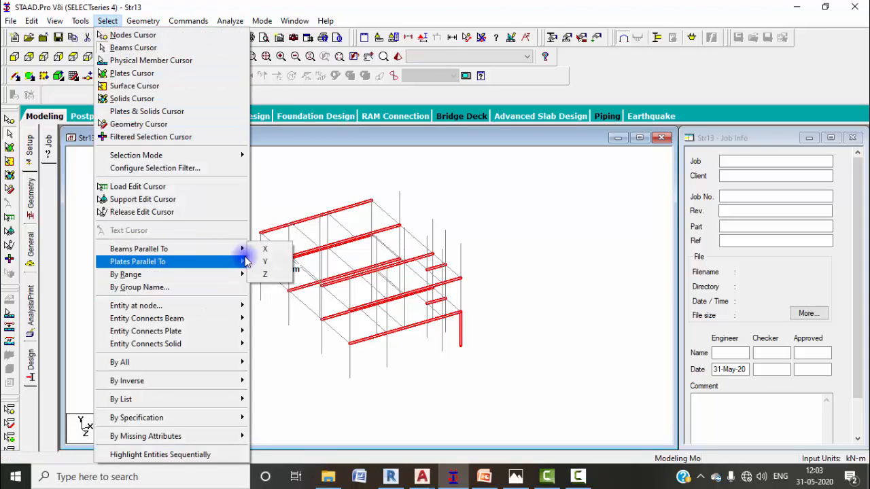
click(263, 273)
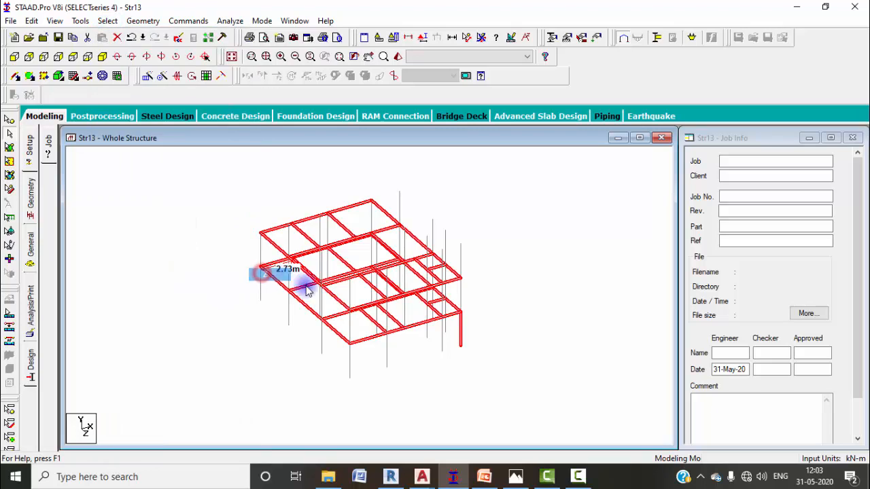
Step: Deselect the lower-floor beams together from the front view, keeping the upper-floor beams selected
click(15, 58)
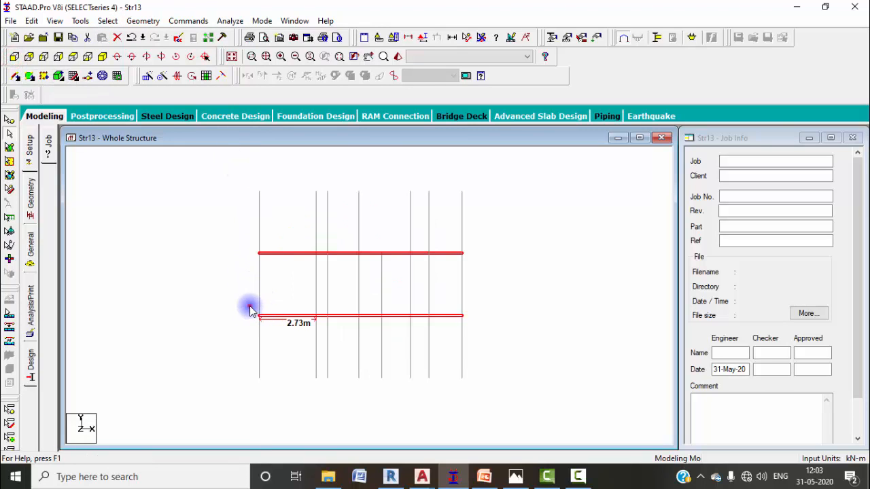
drag(250, 306, 486, 320)
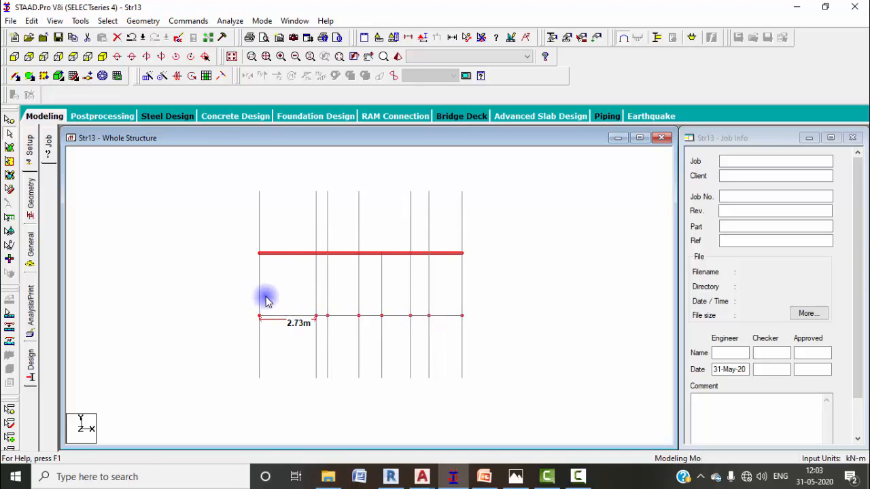
click(262, 317)
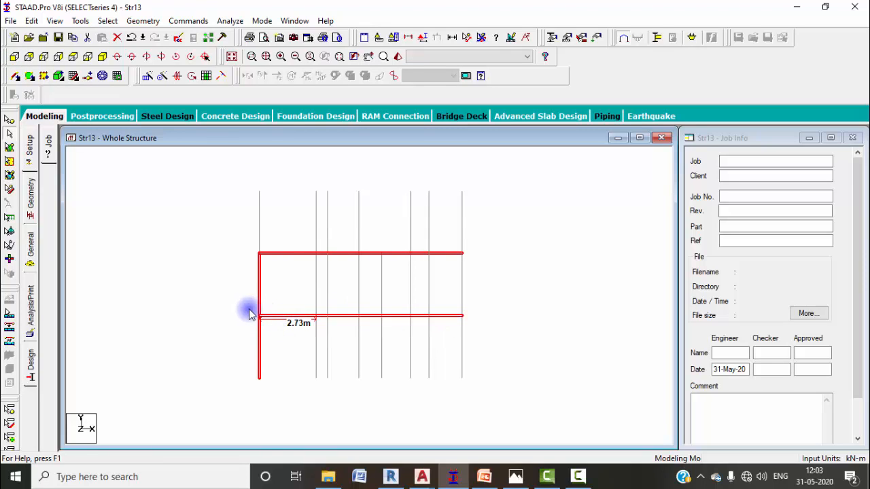
ctrl+click(277, 313)
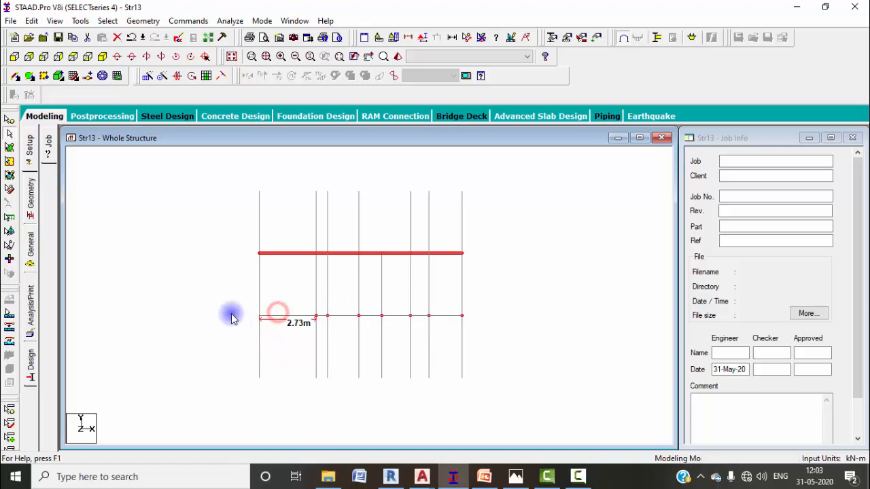
Step: In the isometric view, deselect the individual lower-floor beams parallel to Z in the front bay that are still selected
click(102, 58)
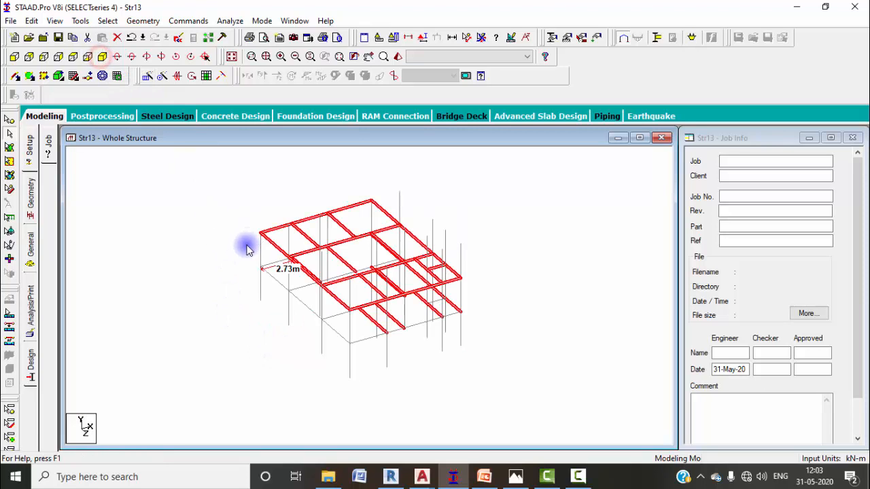
ctrl+click(380, 331)
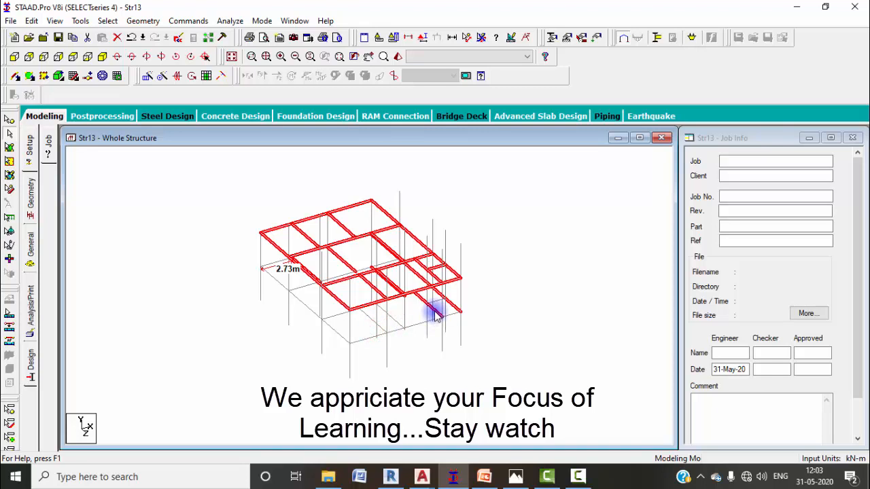
scroll(421, 306, up, 1)
scroll(437, 306, up, 1)
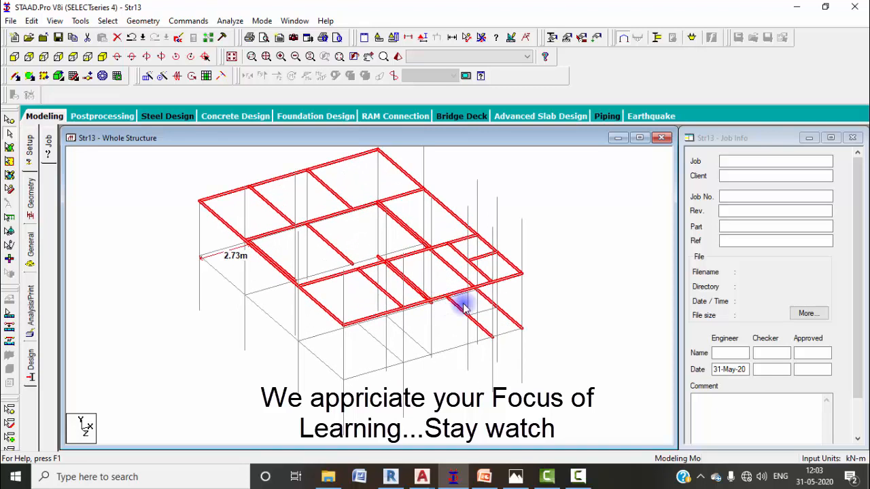
ctrl+click(454, 305)
ctrl+click(507, 318)
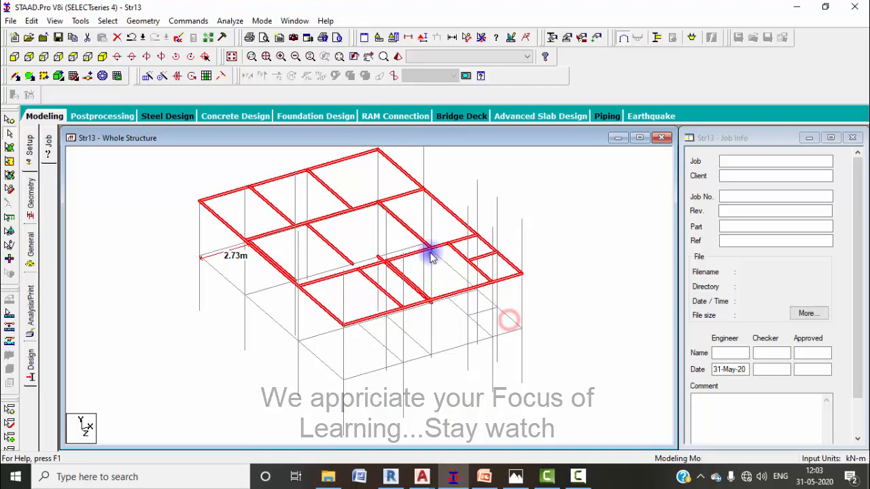
ctrl+click(402, 221)
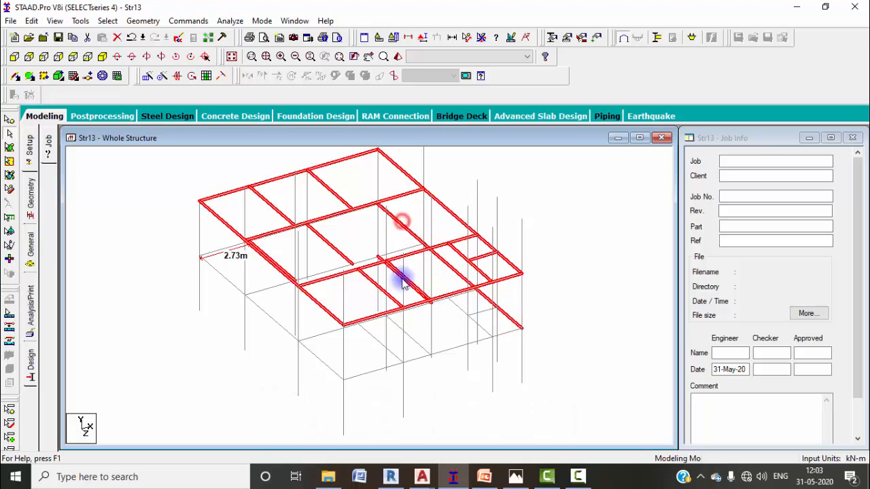
ctrl+click(408, 234)
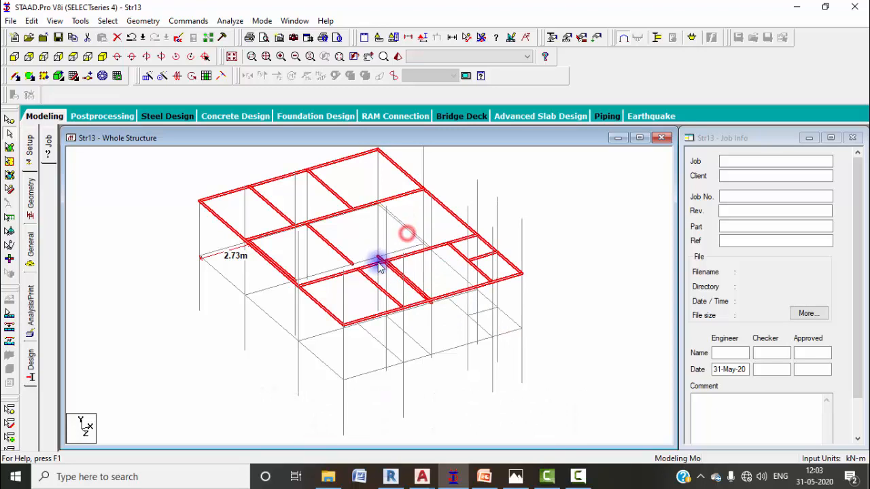
ctrl+click(333, 248)
ctrl+click(333, 249)
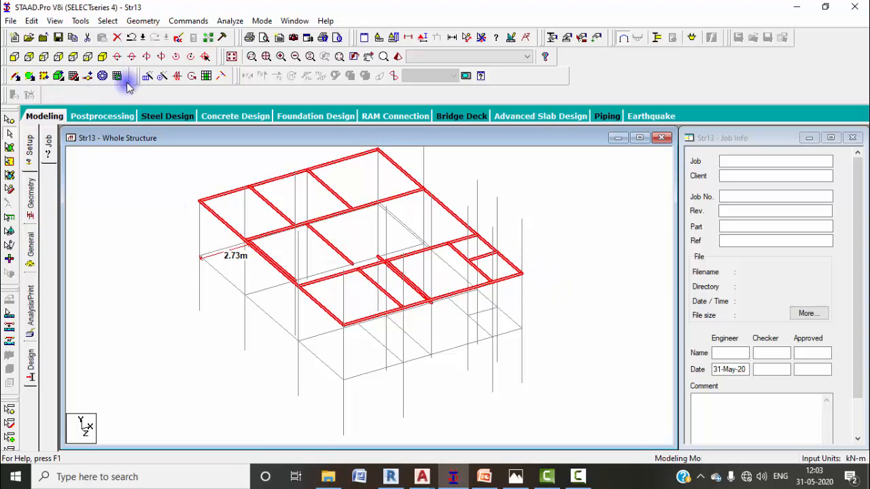
Step: Reselect the upper-floor beam parallel to Z in the middle bay and deselect the three remaining lower-floor beams parallel to Z
click(149, 57)
click(148, 57)
click(148, 57)
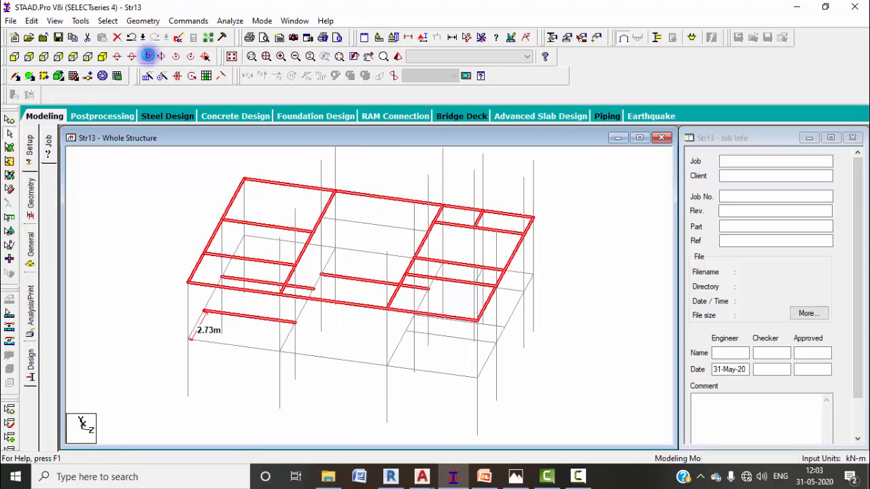
click(345, 222)
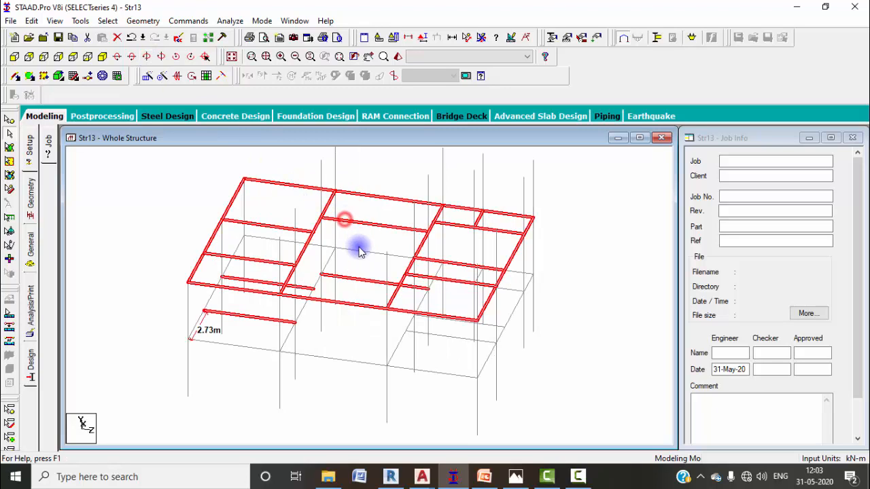
click(350, 274)
click(303, 287)
click(262, 316)
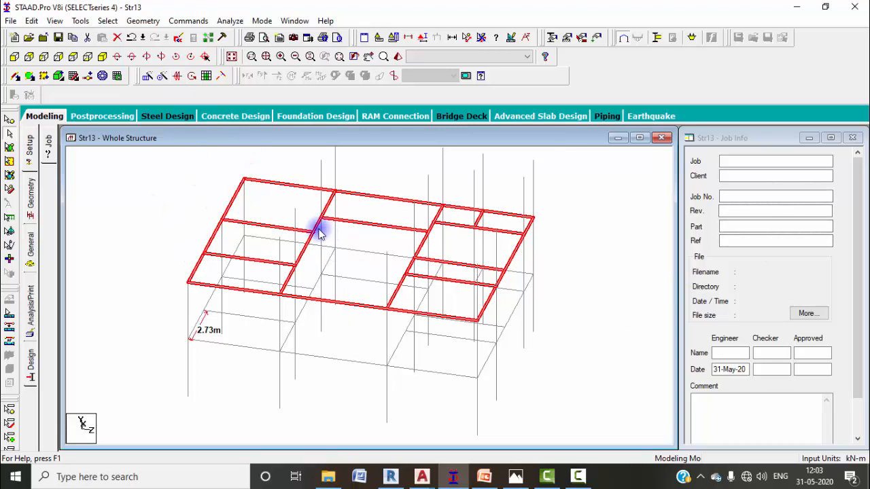
Step: Deselect the rear bay's two inner beams and rear edge beam, and copy the selected floor one unlinked step along Y to the column tops
click(265, 222)
click(215, 256)
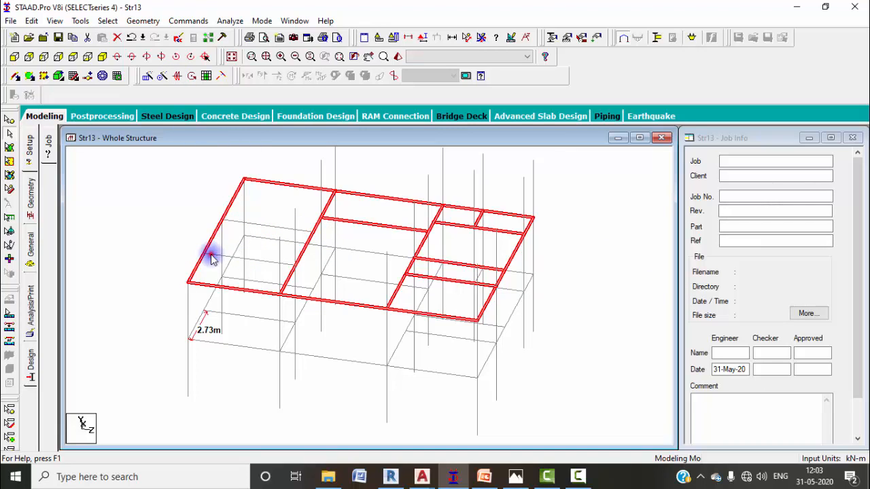
click(206, 244)
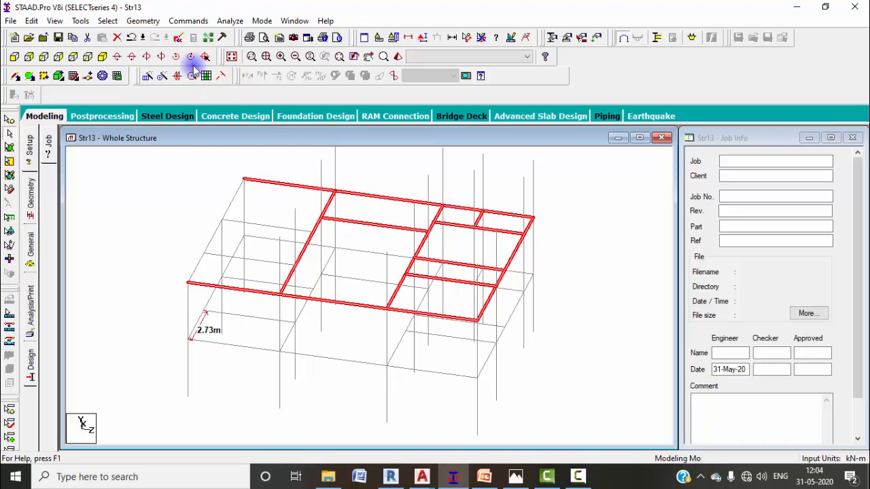
click(150, 74)
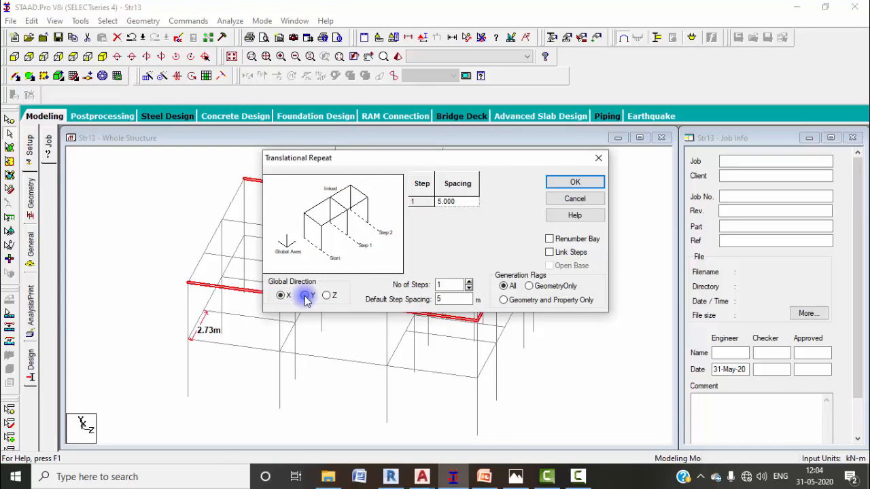
click(313, 296)
double_click(450, 300)
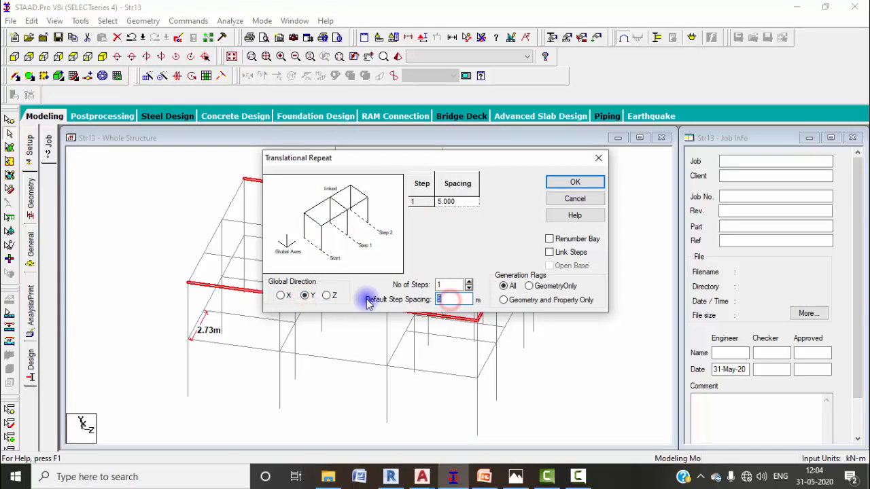
click(575, 182)
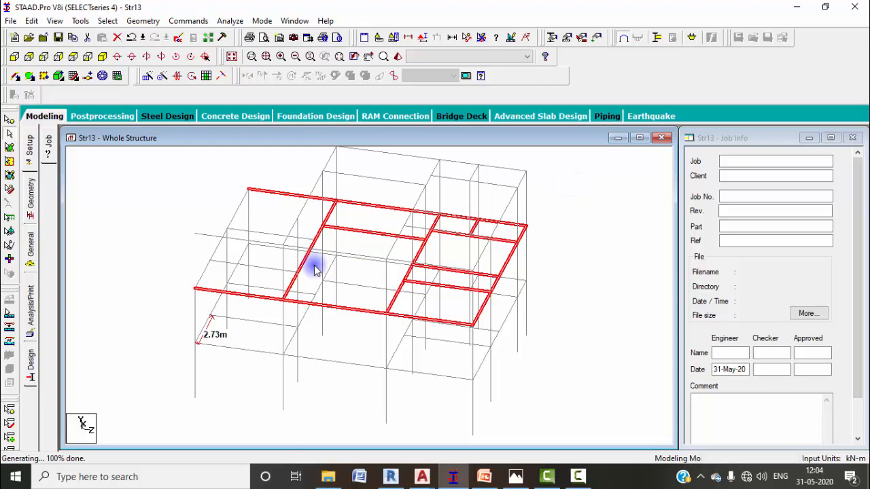
Step: Select the two long top-level side beams that overhang the rear bay
scroll(297, 337, down, 1)
scroll(319, 324, down, 1)
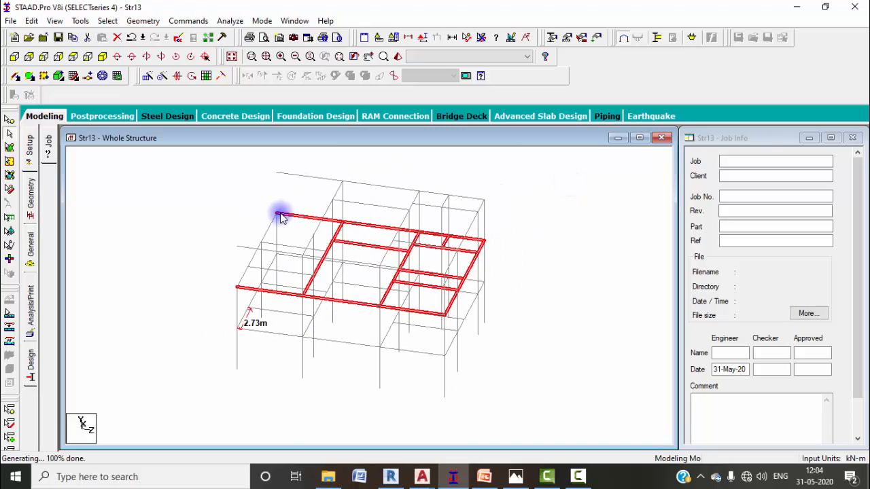
click(305, 177)
ctrl+click(242, 247)
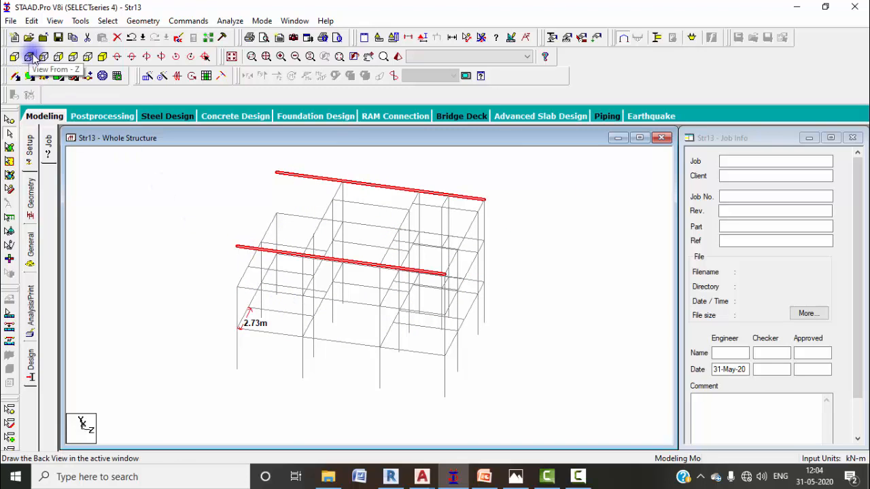
Step: Select the perimeter and interior beams in the plan view and intersect them with a tolerance of 0 m
click(71, 57)
scroll(322, 243, down, 1)
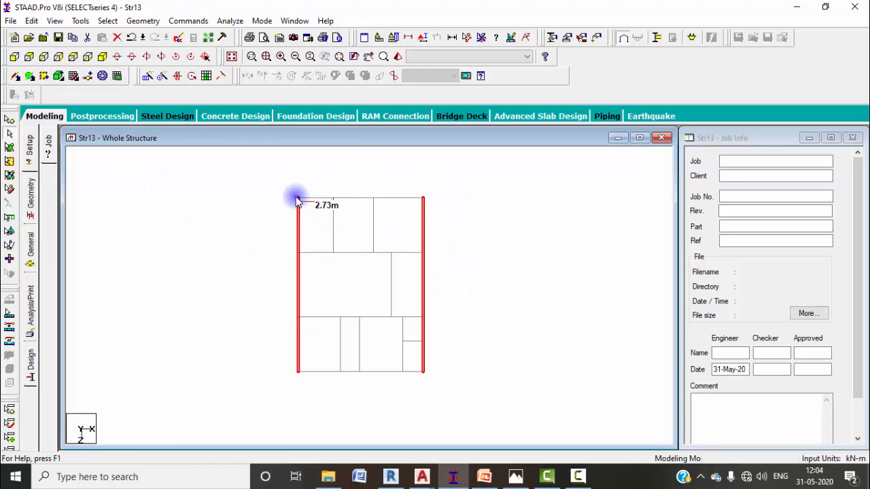
drag(292, 192, 434, 202)
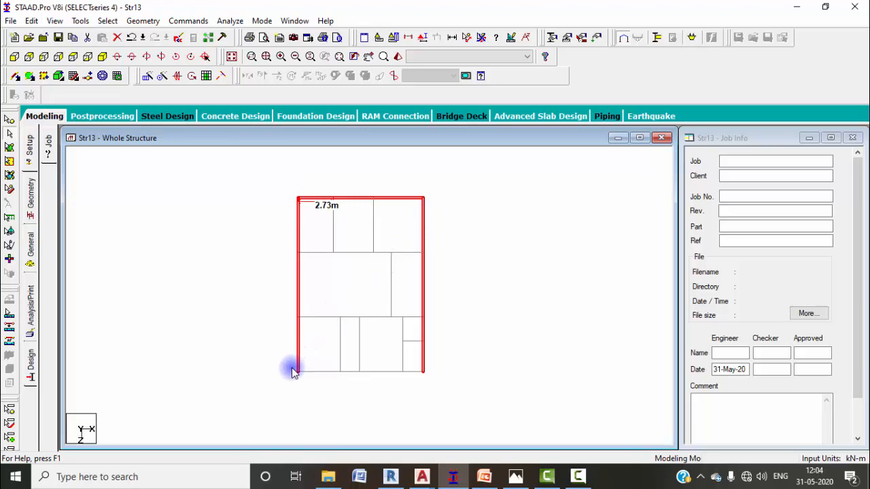
mouse_move(288, 365)
ctrl+mouse_down()
mouse_move(386, 384)
mouse_move(442, 383)
ctrl+mouse_up()
ctrl+drag(288, 182, 315, 393)
ctrl+drag(414, 183, 452, 397)
ctrl+drag(317, 213, 406, 263)
ctrl+drag(312, 236, 412, 364)
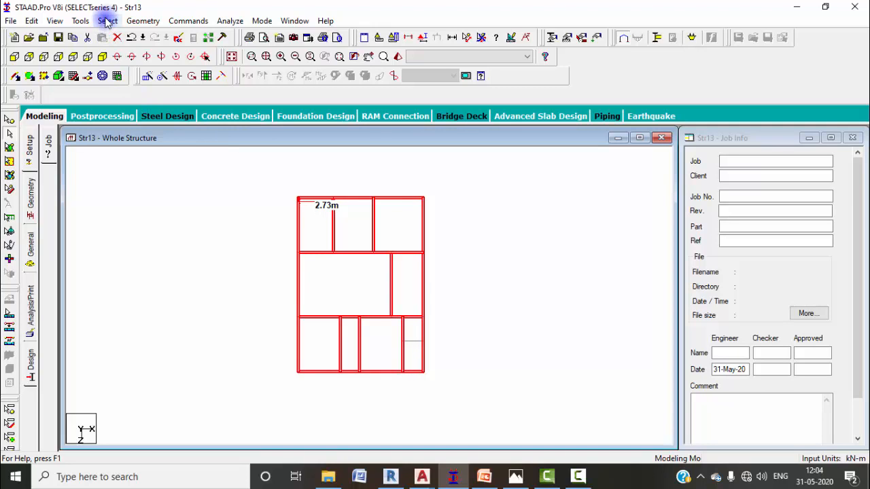
click(132, 21)
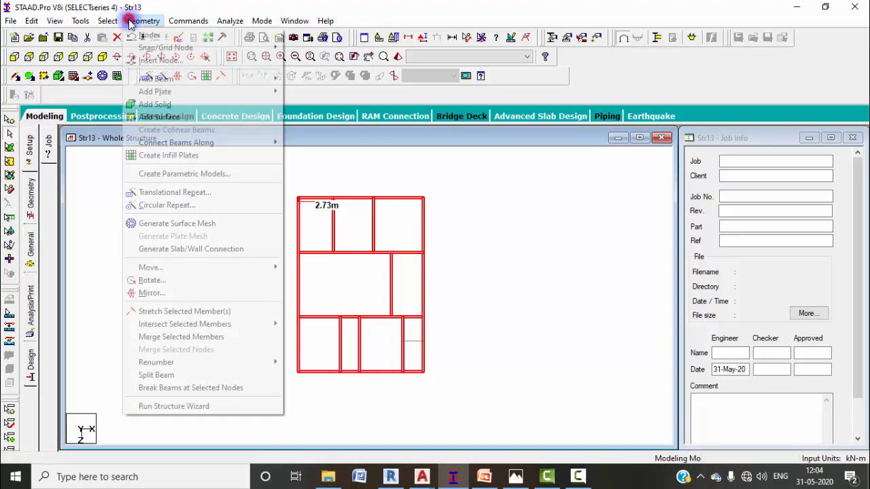
click(155, 324)
click(307, 324)
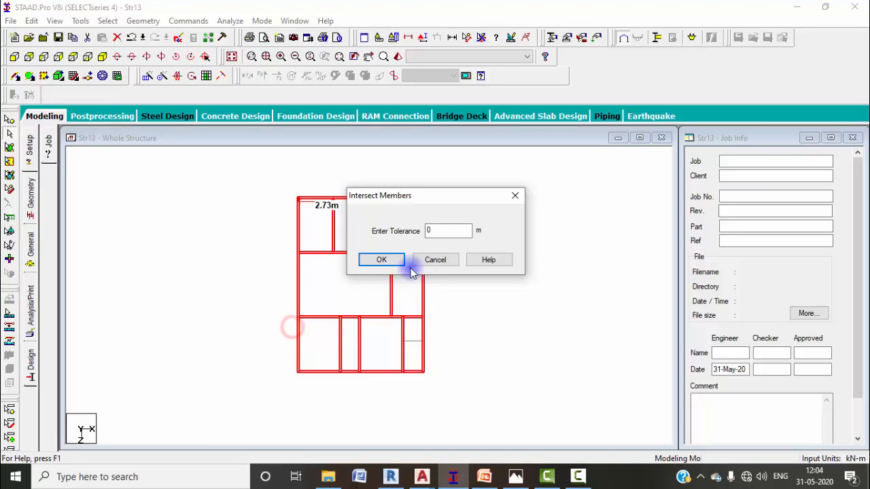
click(391, 260)
click(464, 264)
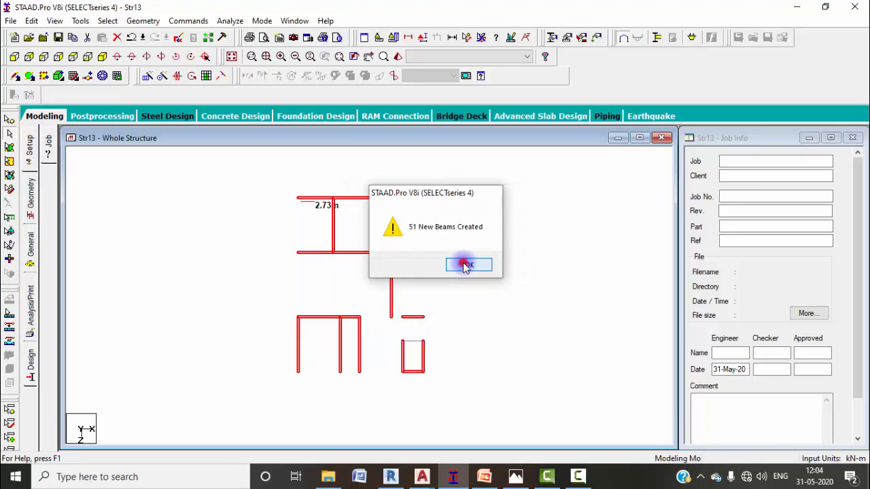
Step: Check in the plan view how the edge and interior beams are divided by selecting individual segments
click(350, 198)
click(398, 198)
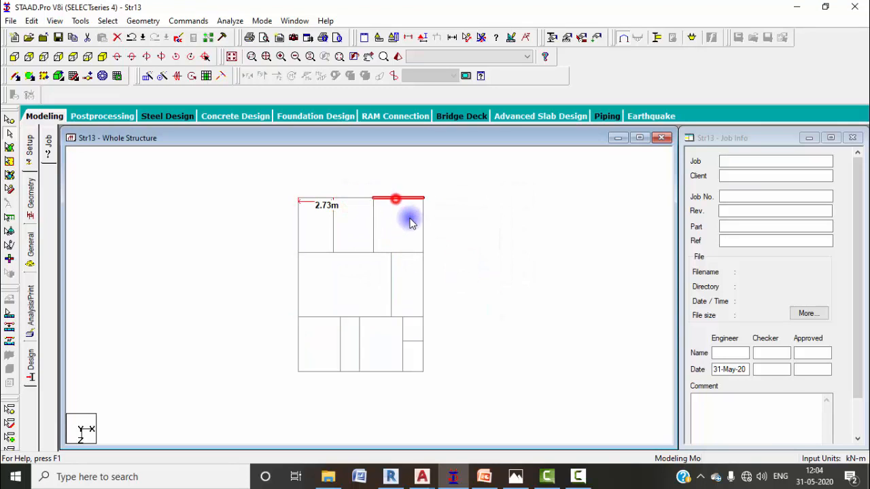
click(422, 234)
click(421, 285)
click(392, 295)
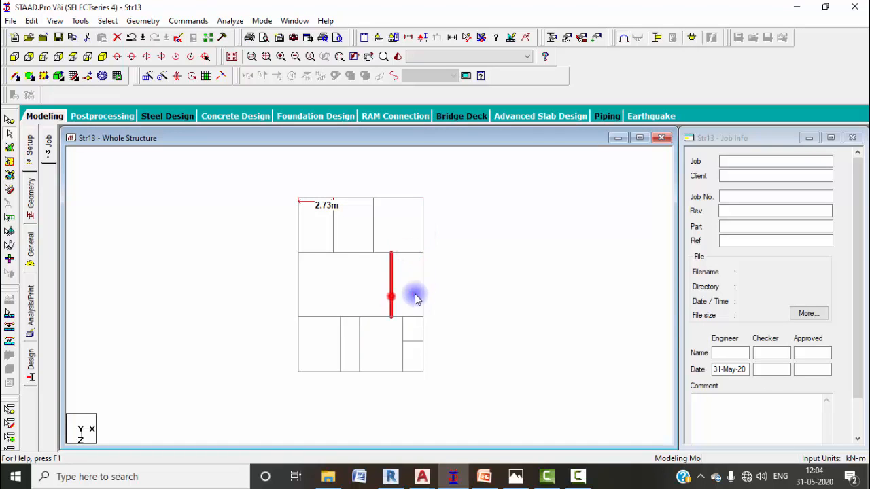
Step: Delete the two top-level beam segments overhanging the rear bay, together with their orphaned nodes
click(102, 56)
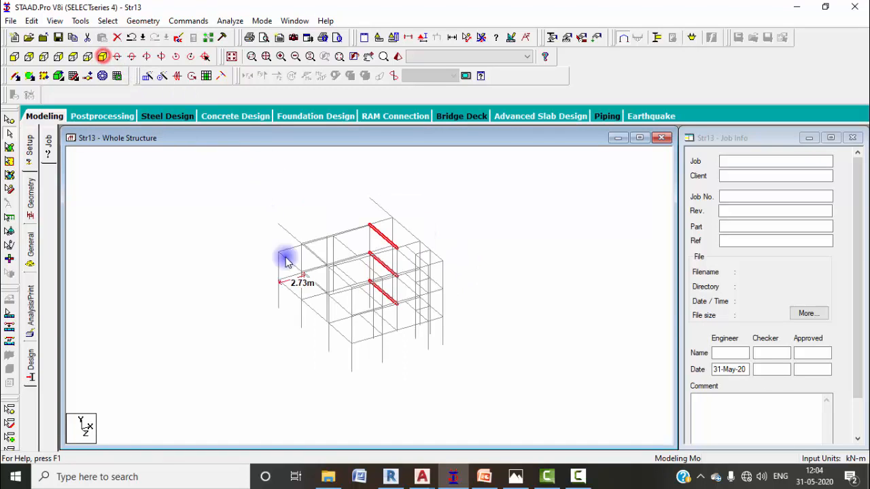
click(287, 229)
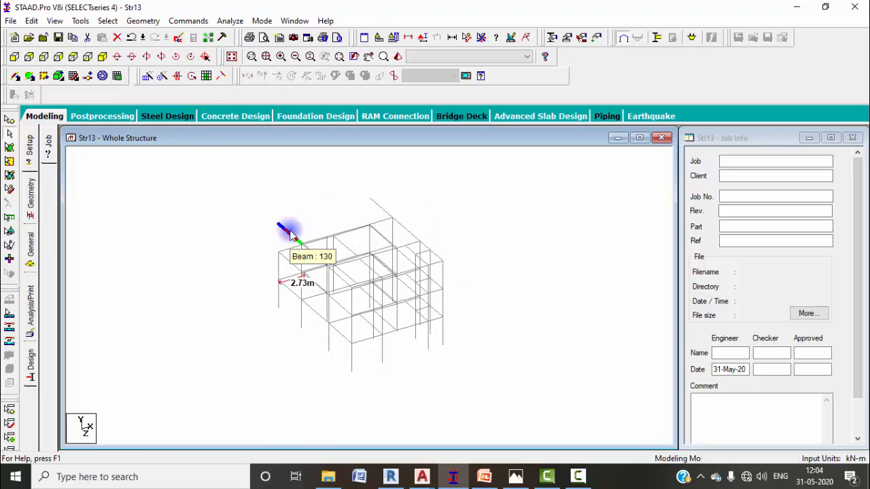
key(Delete)
click(467, 265)
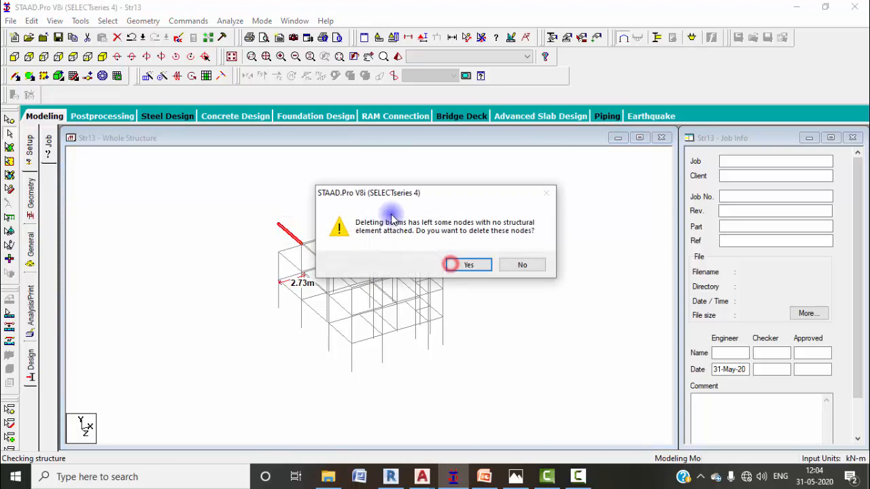
click(453, 268)
click(388, 200)
key(Delete)
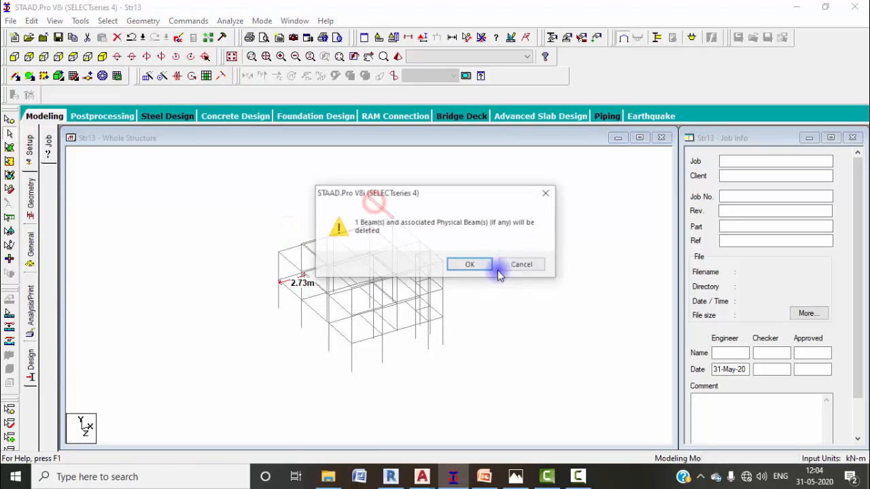
click(472, 264)
click(474, 265)
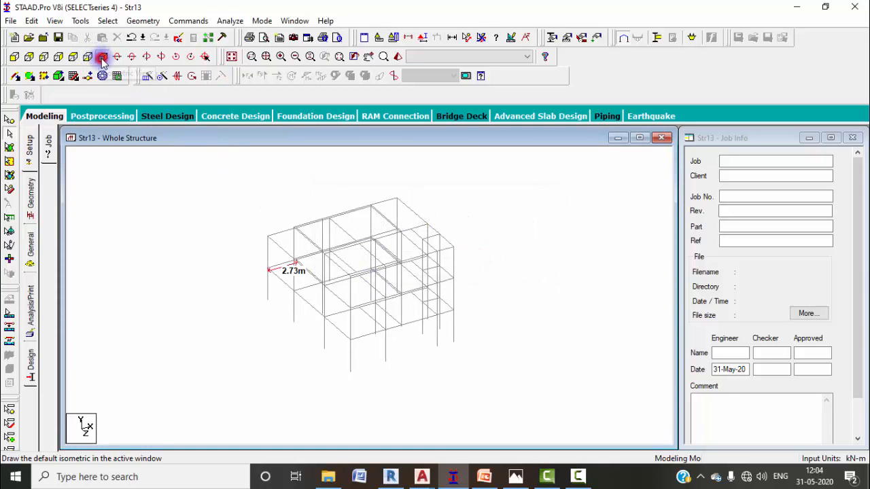
click(149, 59)
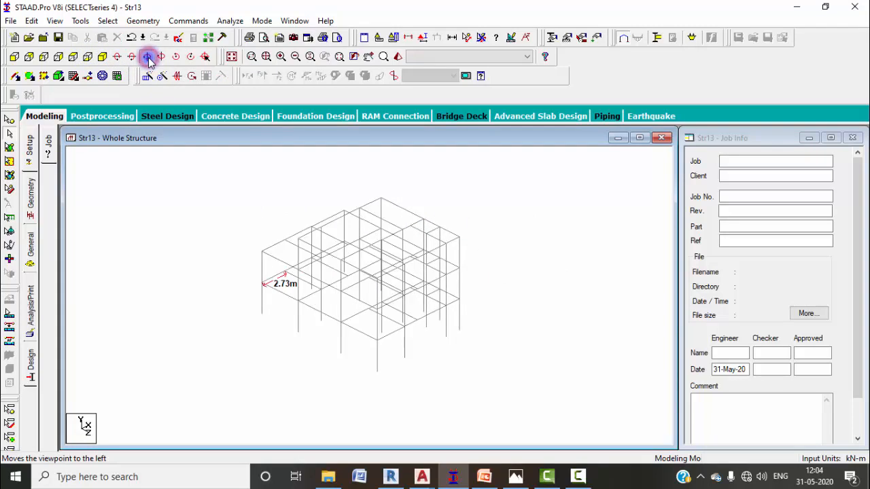
Step: Inspect the whole frame from all sides for stray members and clear the displayed dimension label
click(148, 59)
click(149, 58)
click(148, 58)
click(148, 59)
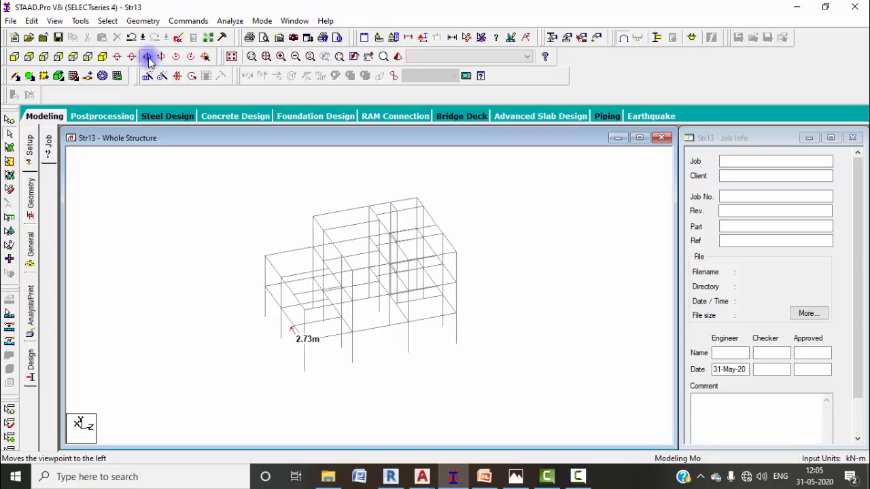
click(149, 59)
click(148, 58)
click(149, 58)
click(149, 59)
click(149, 58)
click(149, 58)
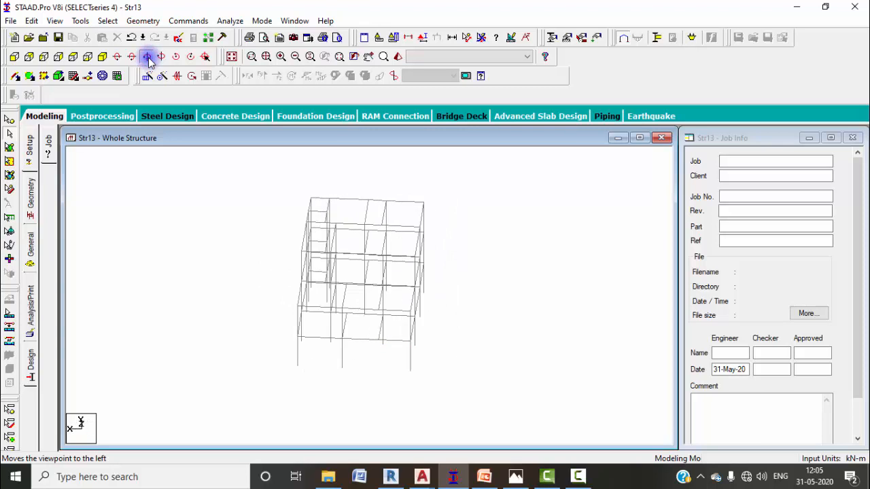
click(149, 58)
click(149, 59)
click(149, 58)
click(149, 58)
click(149, 59)
click(148, 59)
click(149, 59)
click(149, 59)
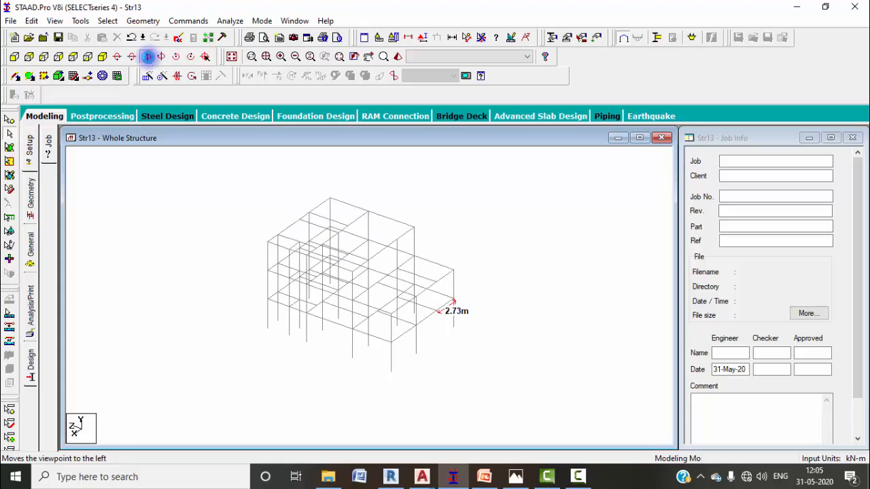
click(149, 58)
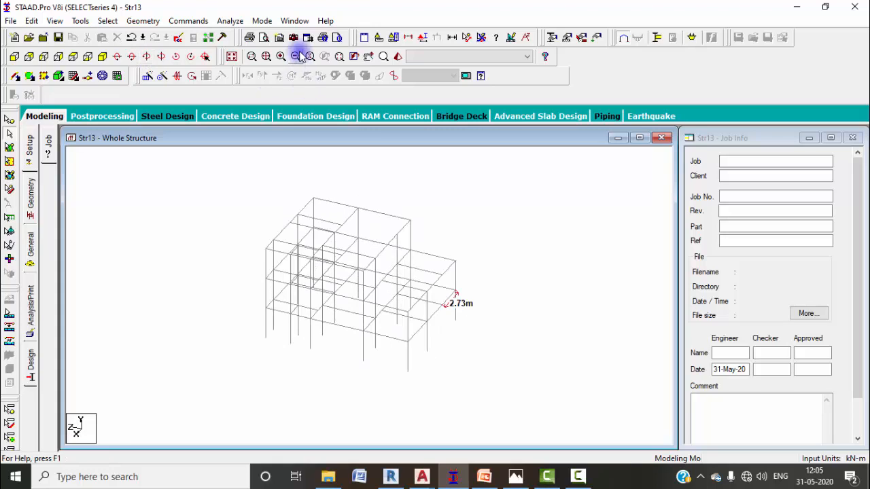
click(481, 37)
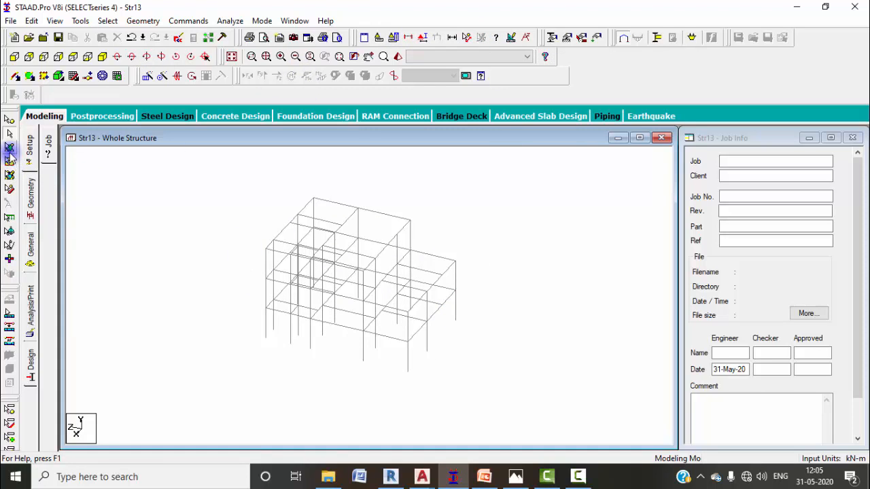
Step: Review the geometry tables and highlight beam 3 from the beam list to locate it in the frame
click(29, 190)
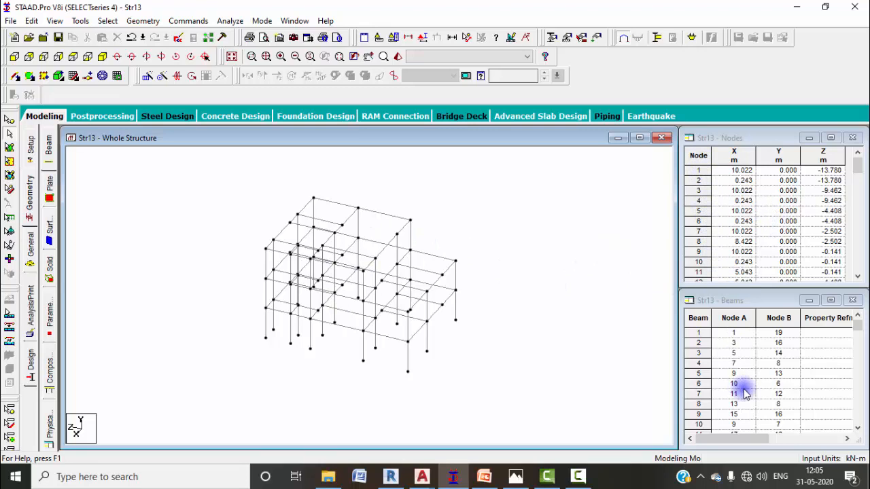
click(698, 354)
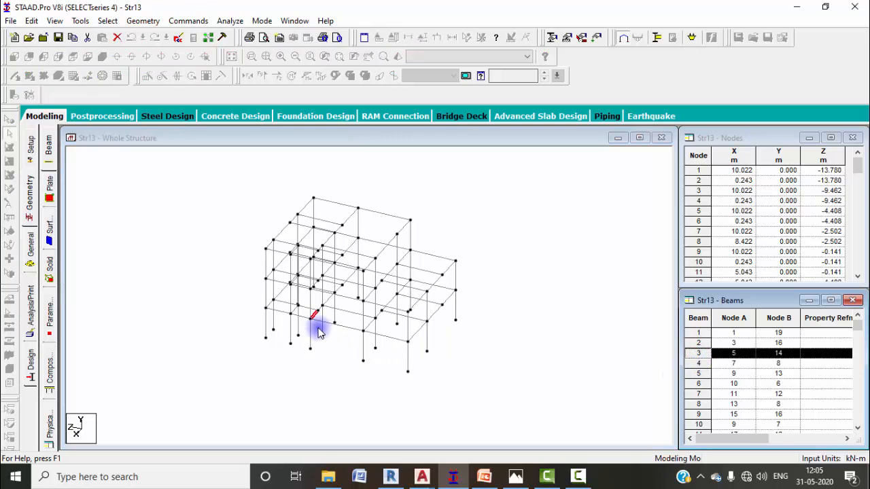
click(711, 426)
click(514, 357)
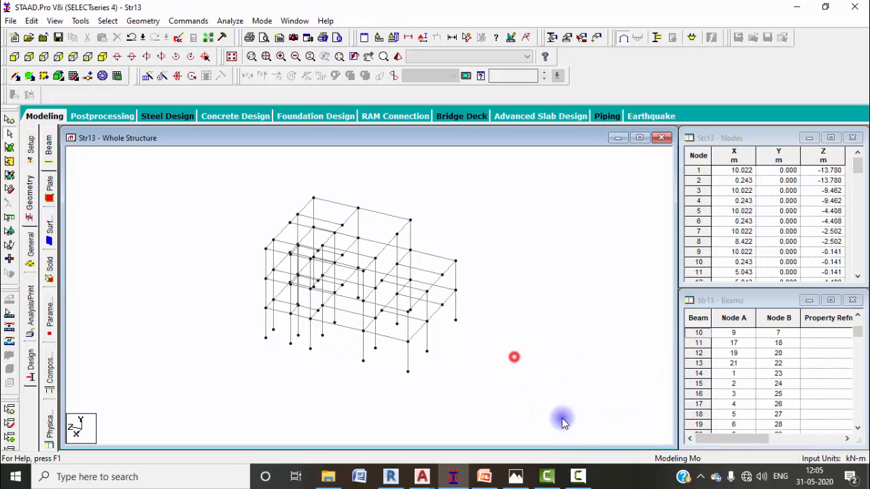
Step: Define a rectangular concrete section with YD 0.46 m and ZD 0.30 m
click(38, 253)
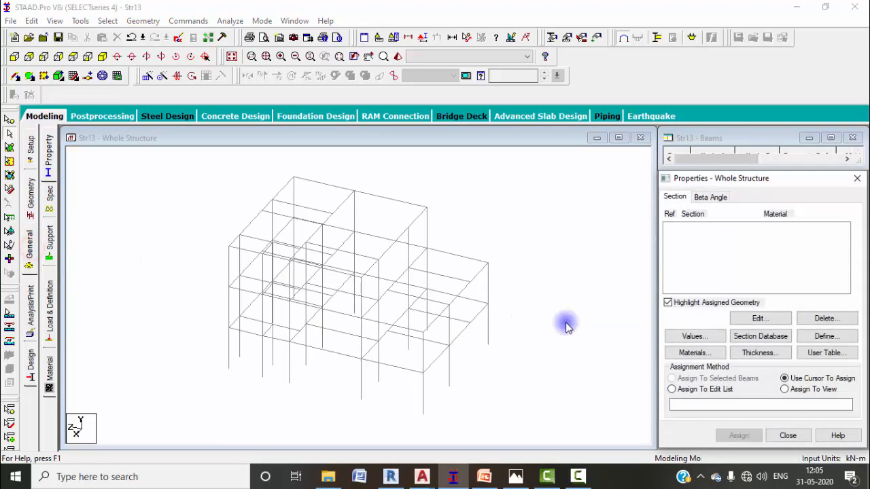
click(822, 338)
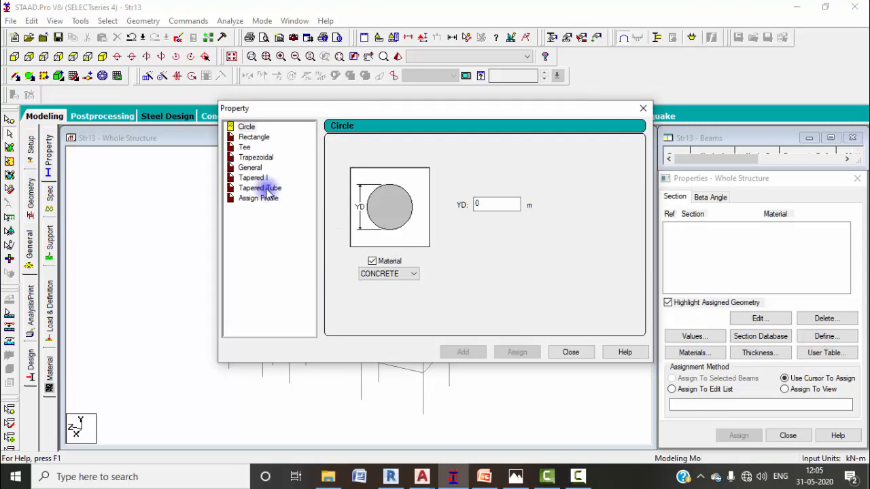
click(247, 138)
double_click(486, 196)
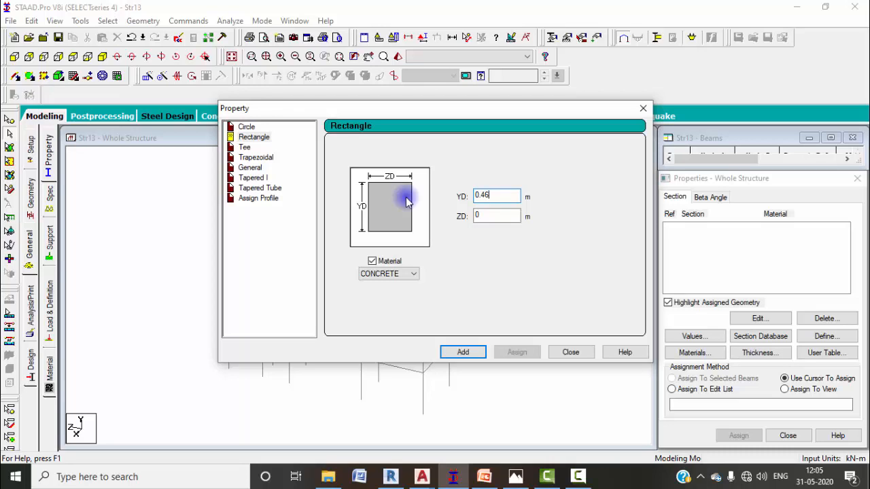
click(485, 214)
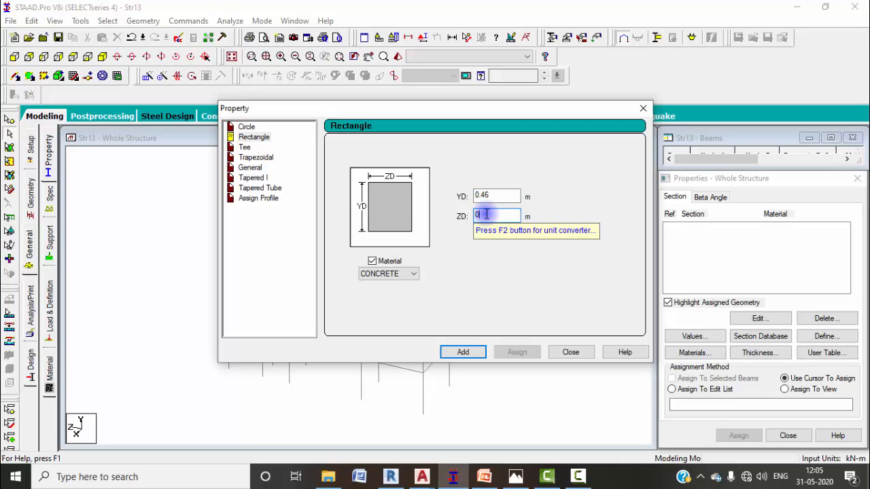
text(.30)
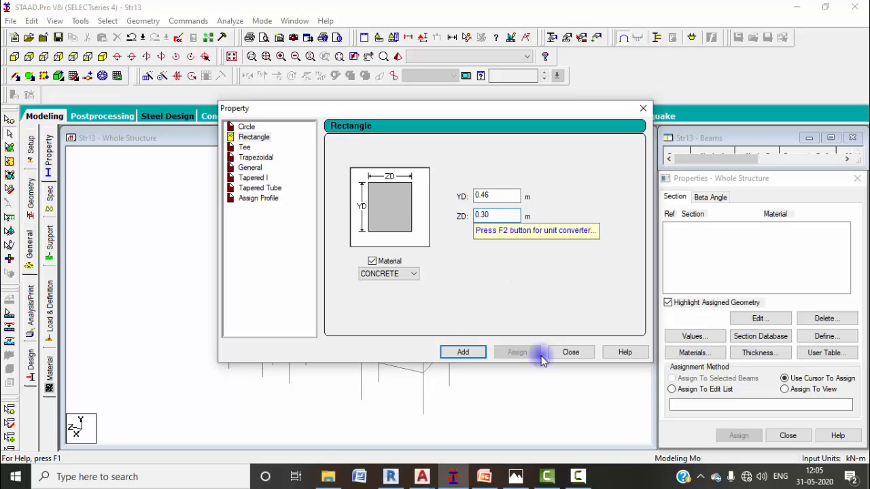
click(459, 352)
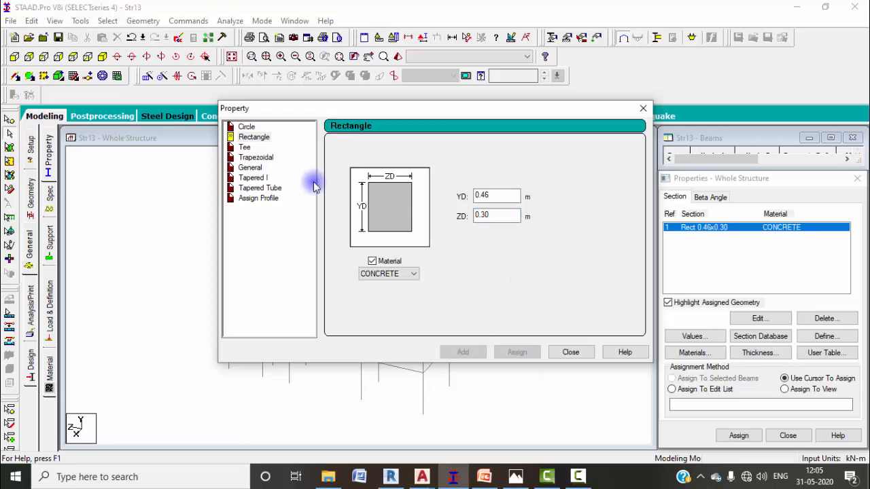
Step: Add a second rectangular concrete section with YD and ZD both 0.3 m and finish defining sections
click(494, 192)
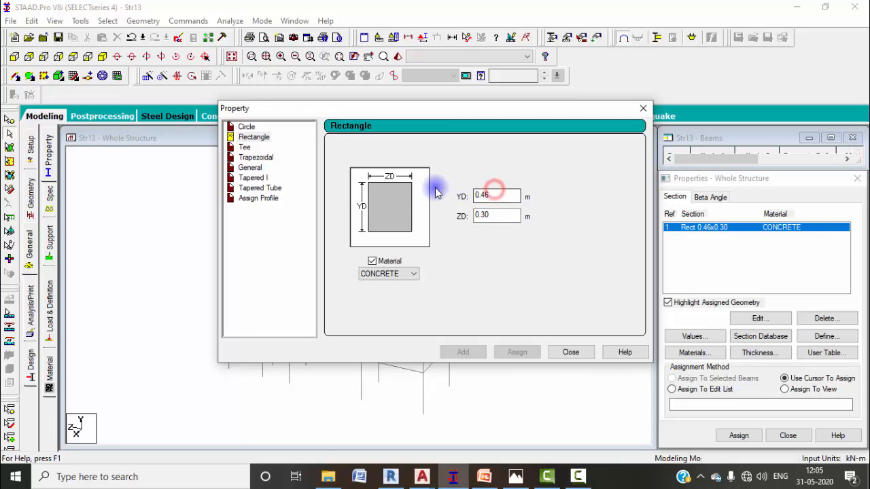
double_click(476, 195)
text(0.)
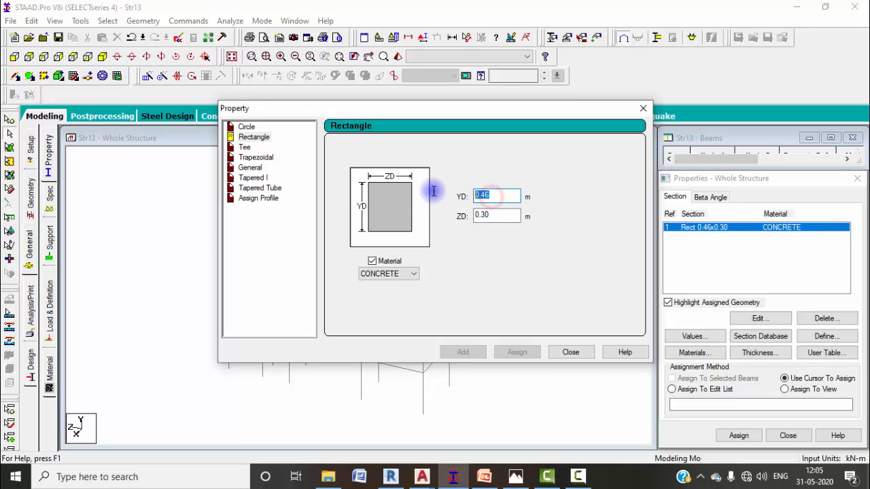
text(3)
double_click(506, 214)
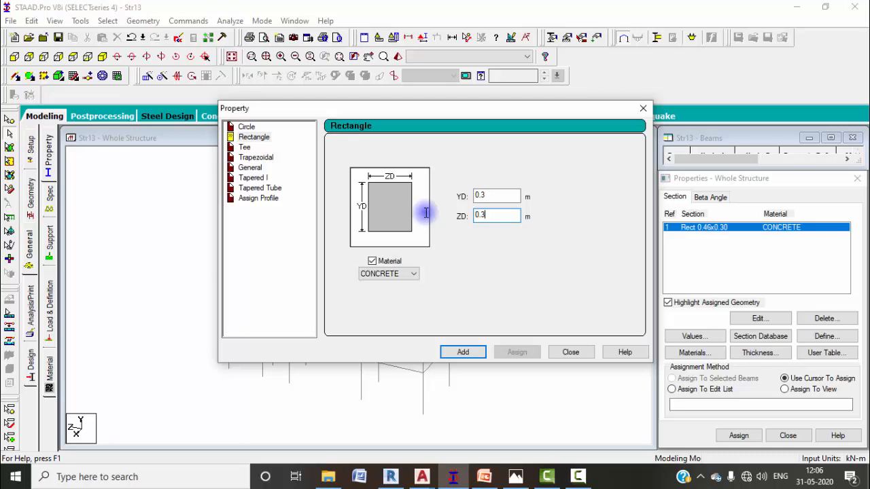
click(466, 352)
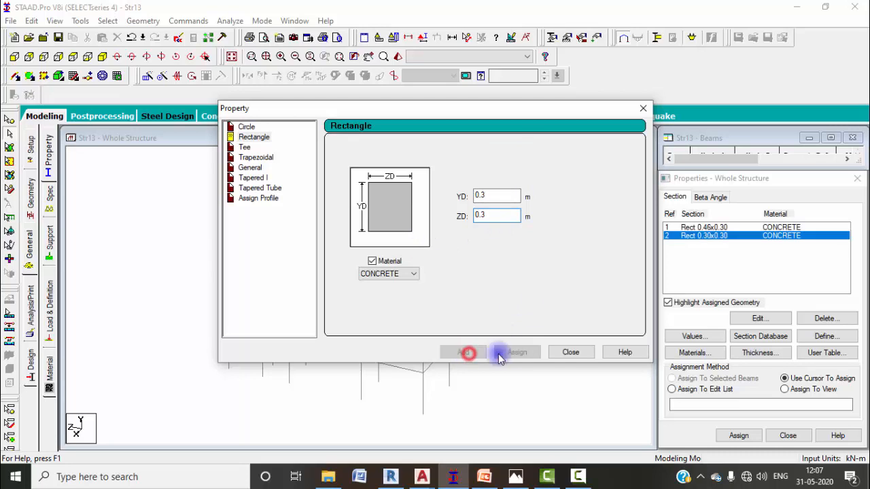
click(573, 351)
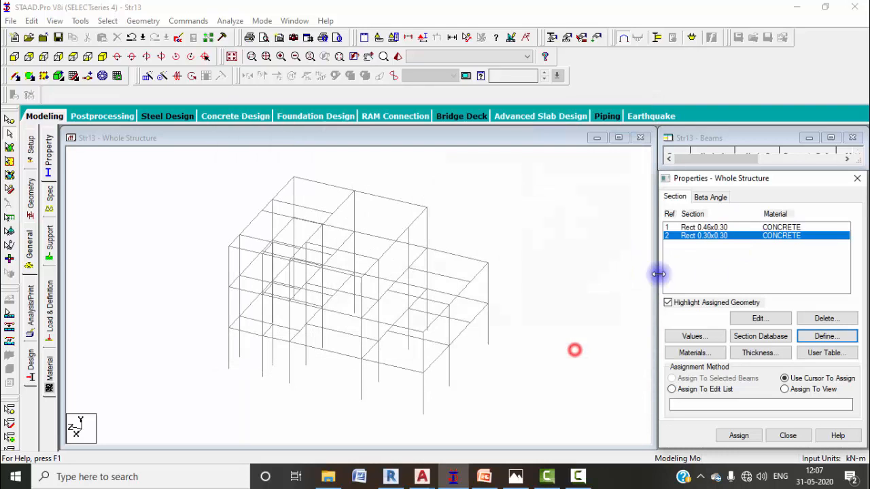
Step: Assign the Rect 0.46x0.30 section to all columns by selecting the members parallel to Y
click(683, 229)
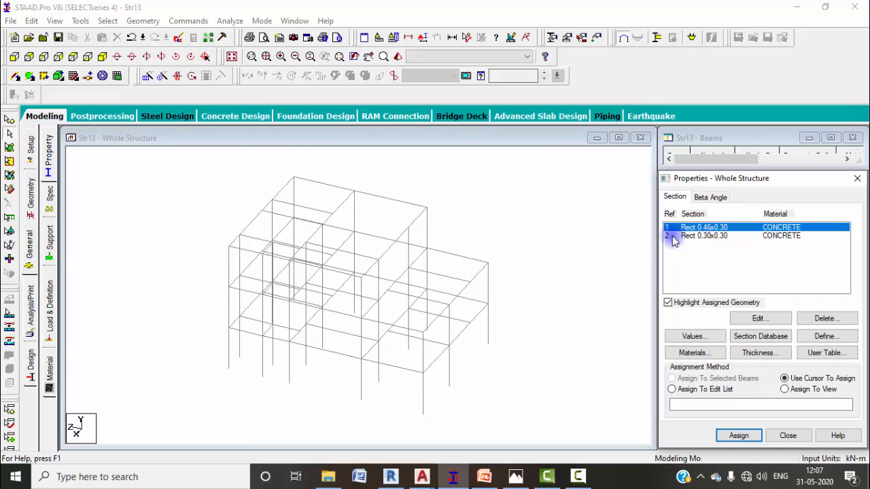
click(108, 22)
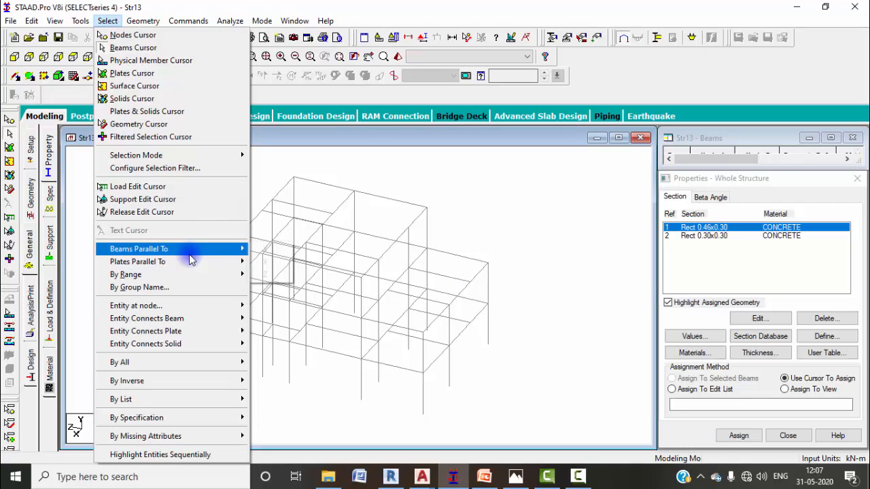
mouse_move(239, 249)
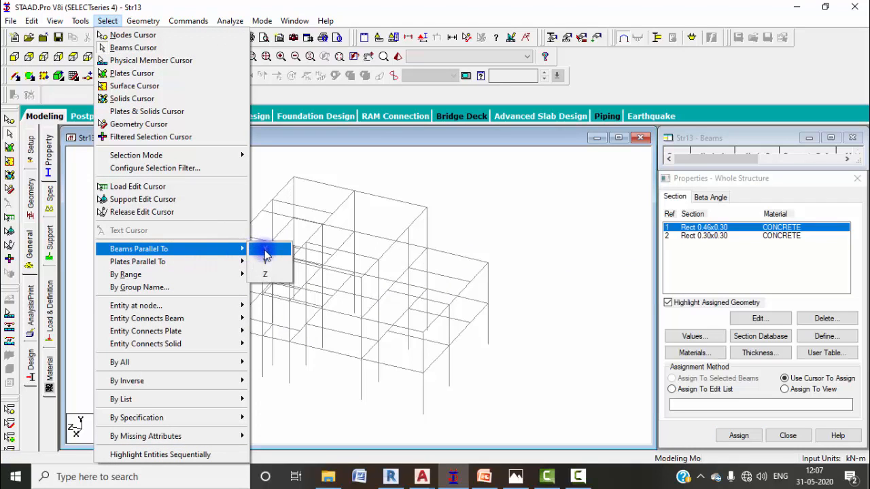
click(266, 262)
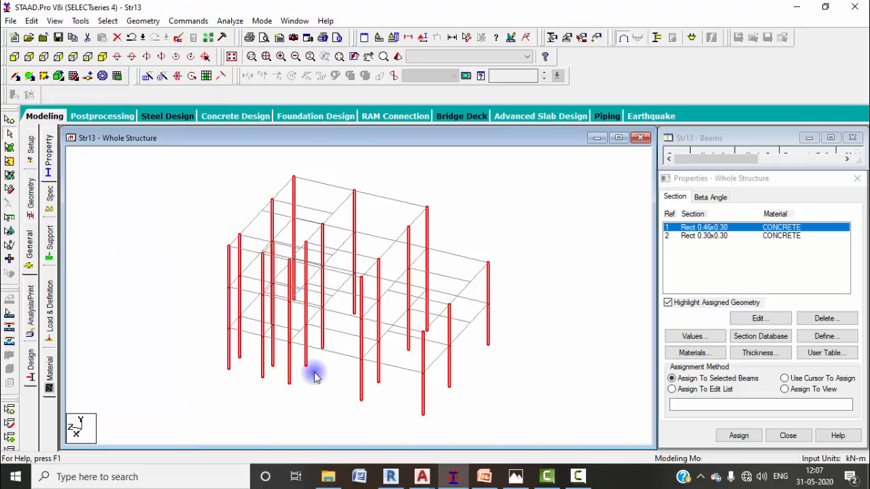
click(739, 436)
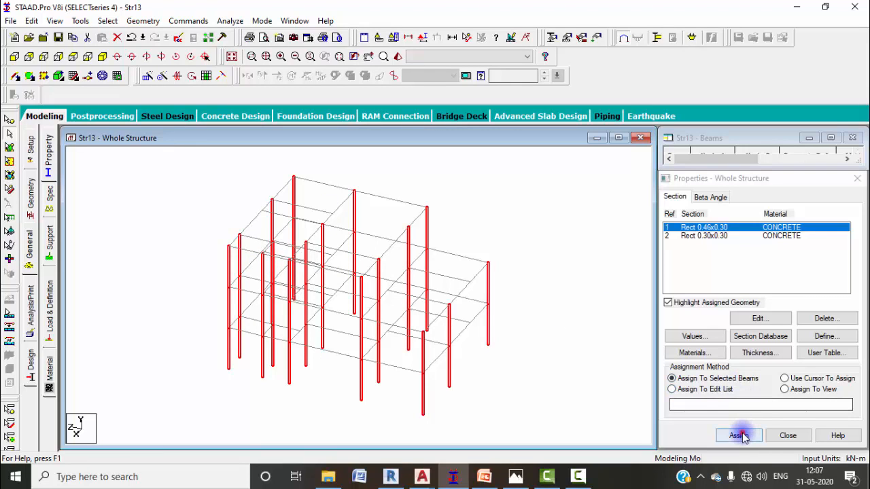
click(773, 342)
Step: Assign the Rect 0.30x0.30 section to all floor beams by selecting the members parallel to X and Z
click(711, 235)
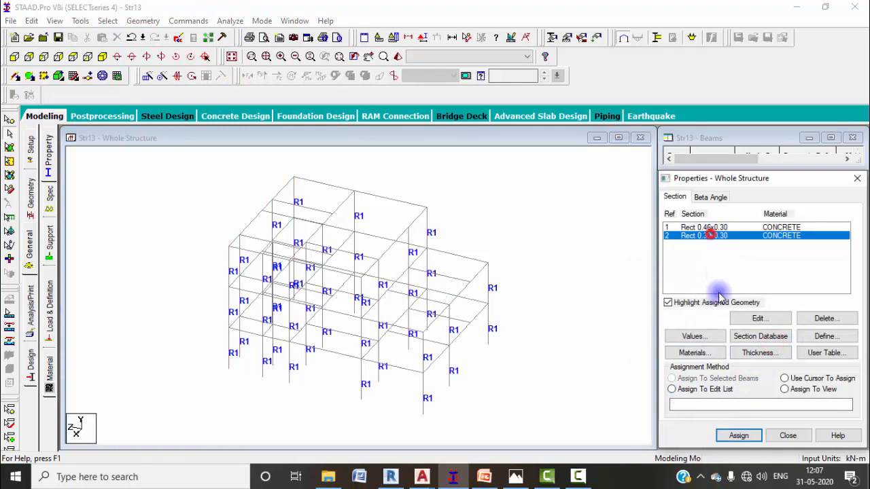
click(108, 21)
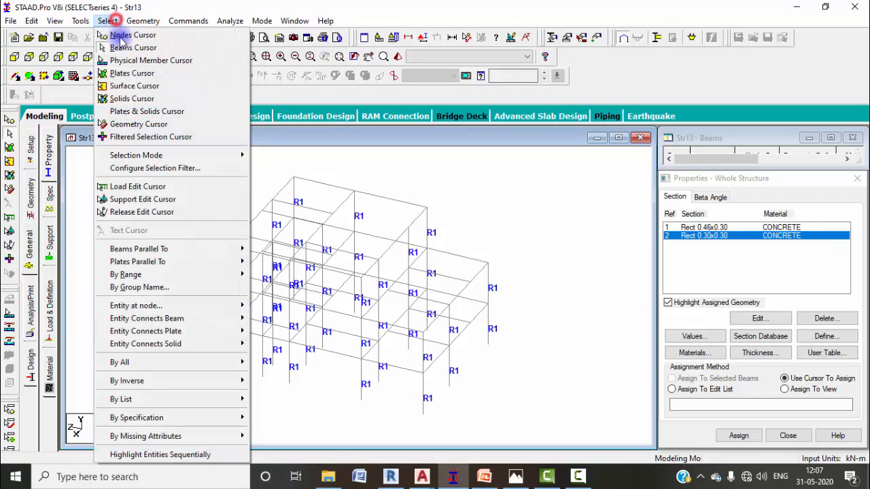
mouse_move(178, 252)
click(261, 249)
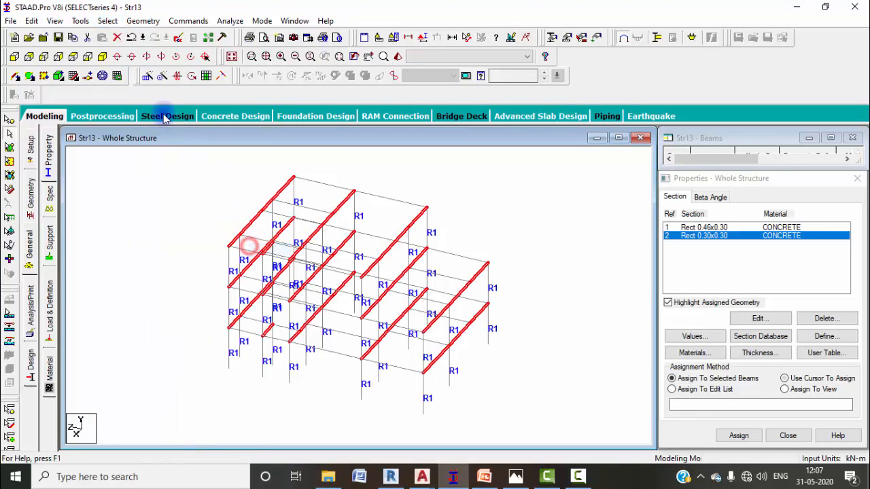
click(108, 20)
mouse_move(244, 249)
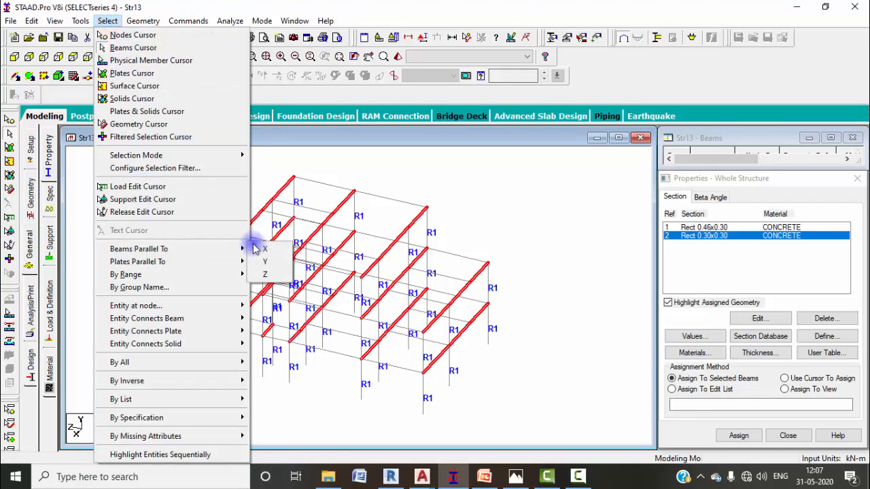
click(266, 273)
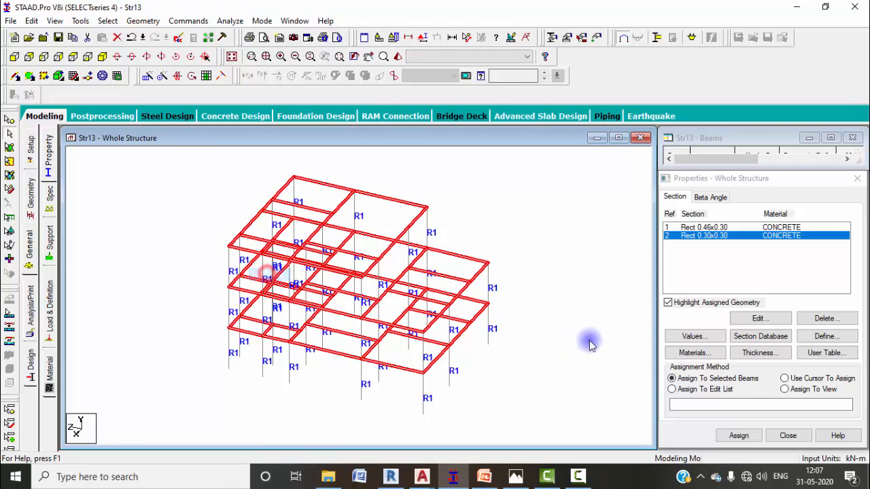
click(739, 436)
click(780, 344)
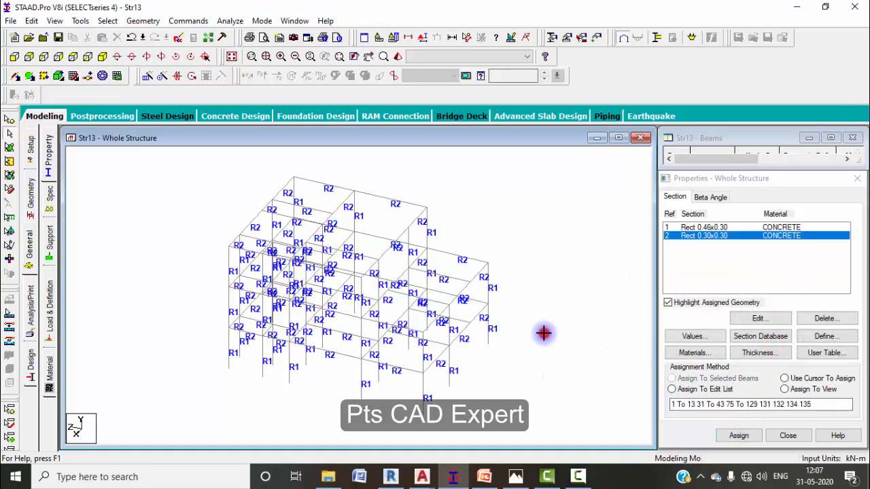
Step: Create a fixed support and choose it for assignment
click(48, 242)
click(756, 345)
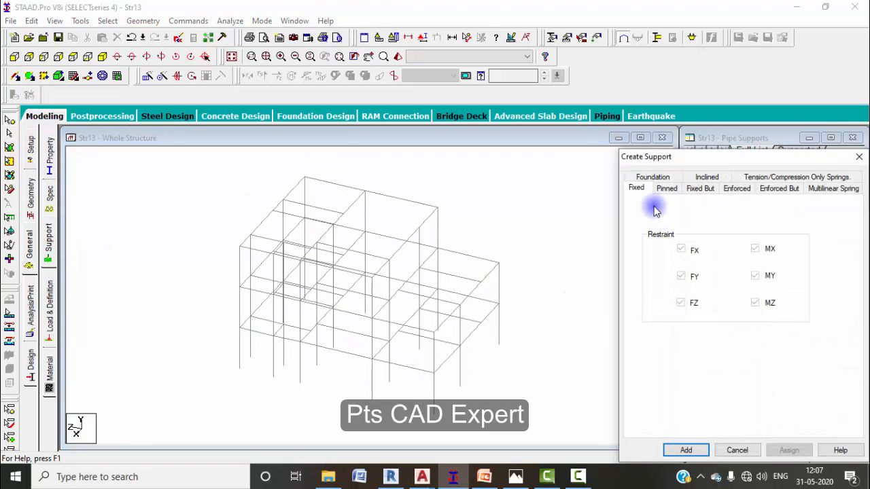
click(708, 449)
click(732, 265)
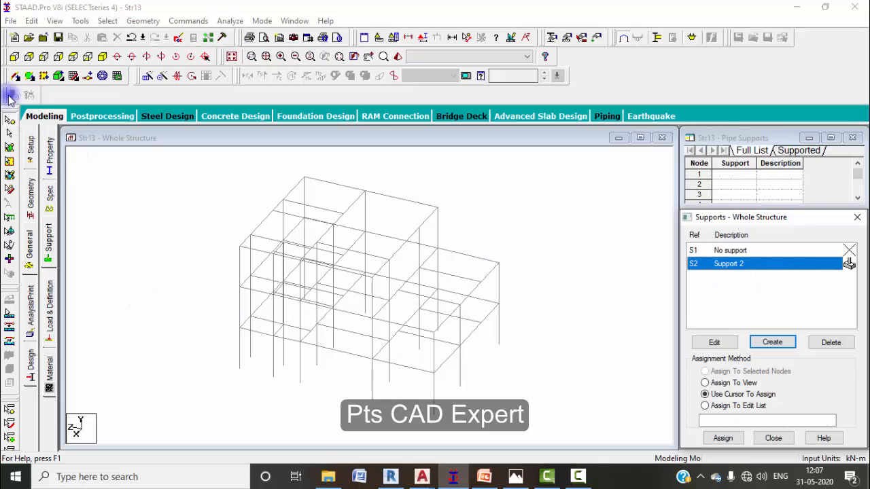
Step: Select all column base nodes in the front view and assign the fixed support to them
click(13, 56)
drag(225, 404, 569, 421)
click(103, 56)
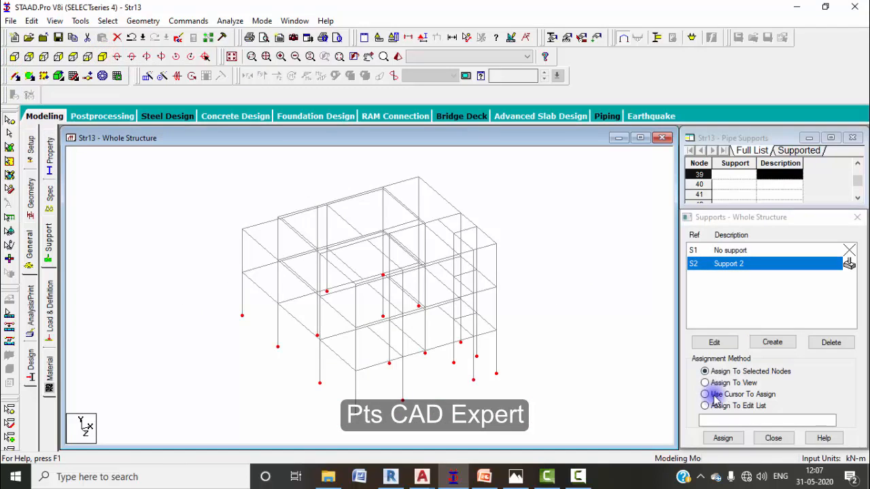
click(722, 439)
click(775, 361)
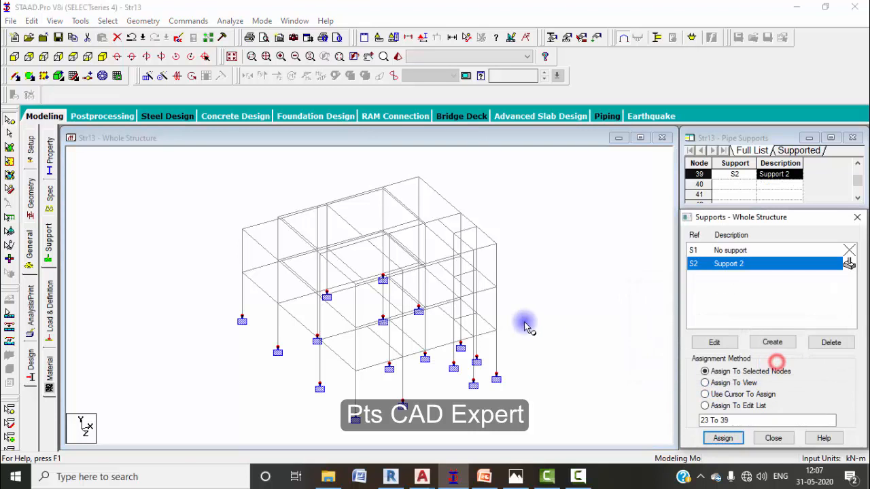
click(49, 256)
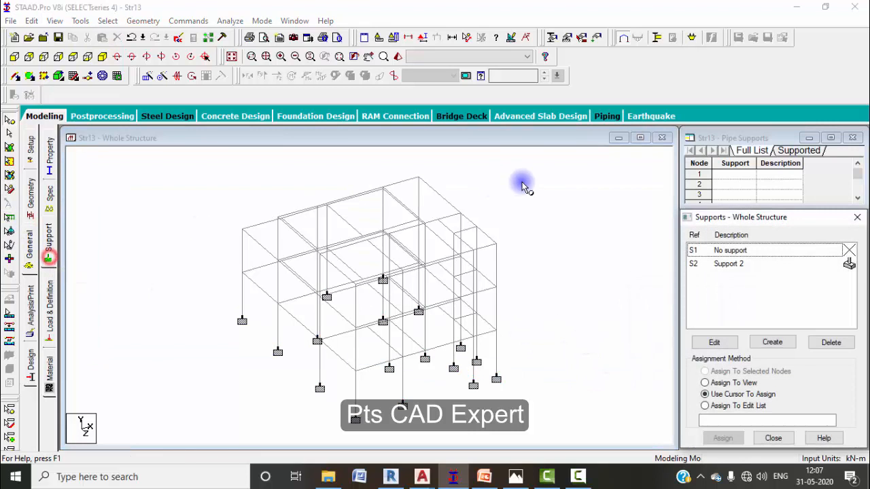
Step: Create primary load case 1 with loading type Dead and the title "dead"
click(48, 315)
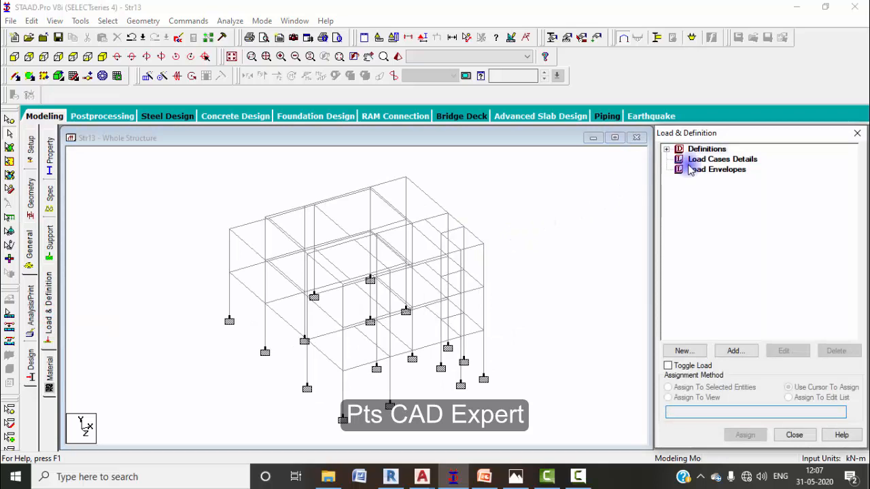
click(696, 163)
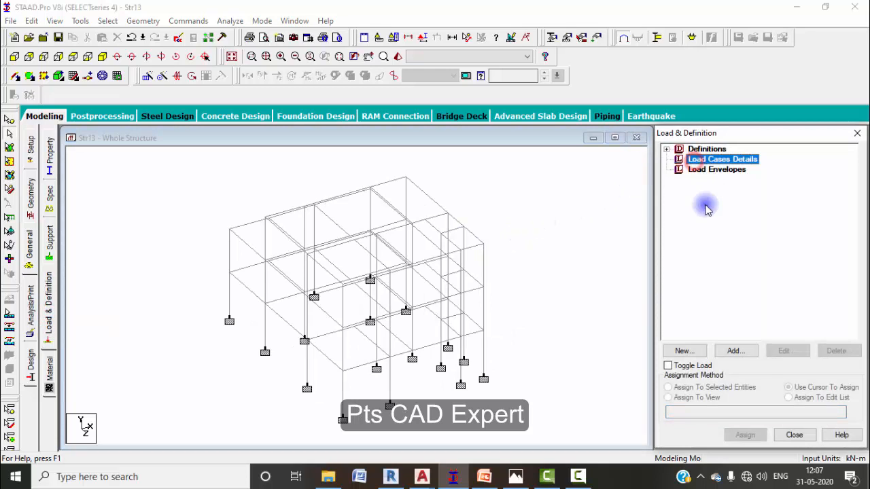
click(737, 351)
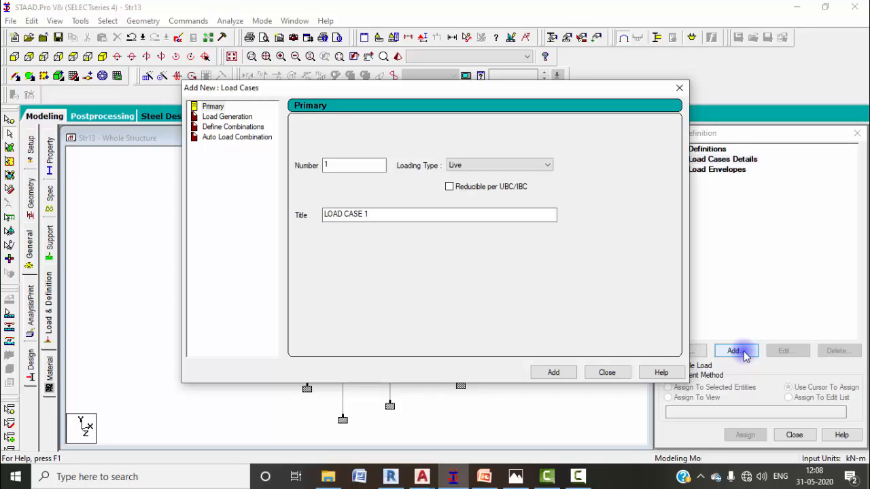
click(534, 165)
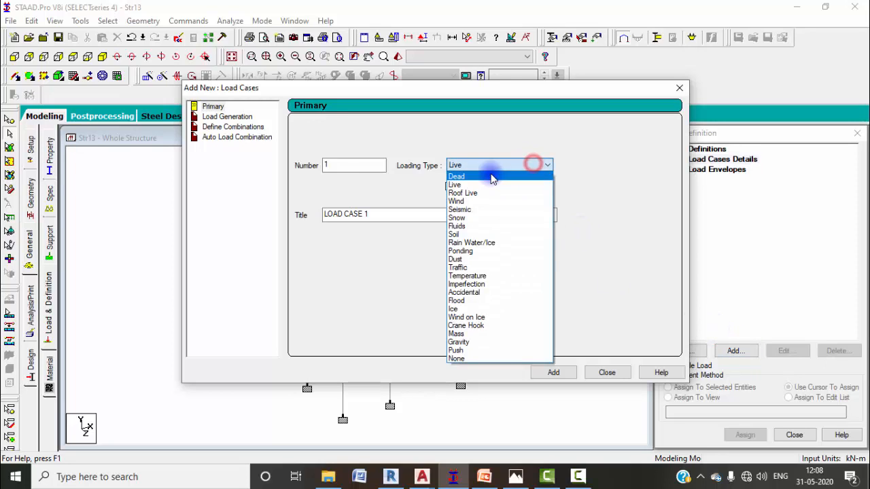
click(491, 174)
drag(373, 215, 208, 215)
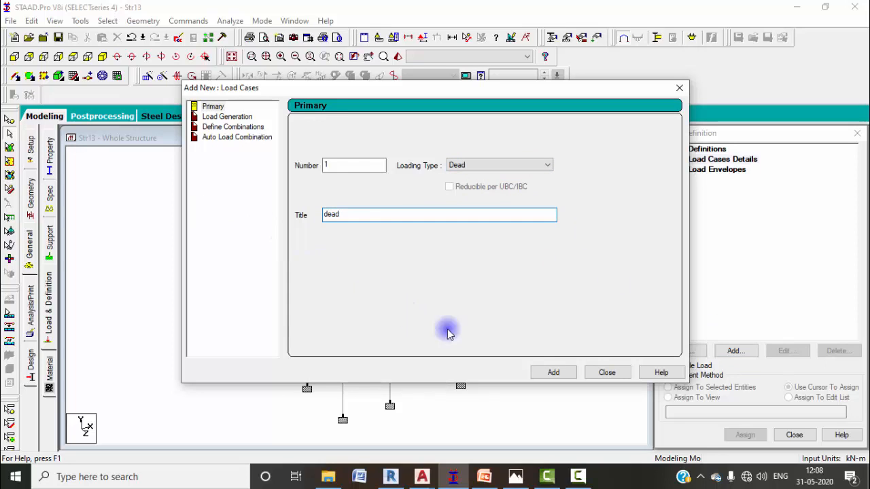
click(550, 372)
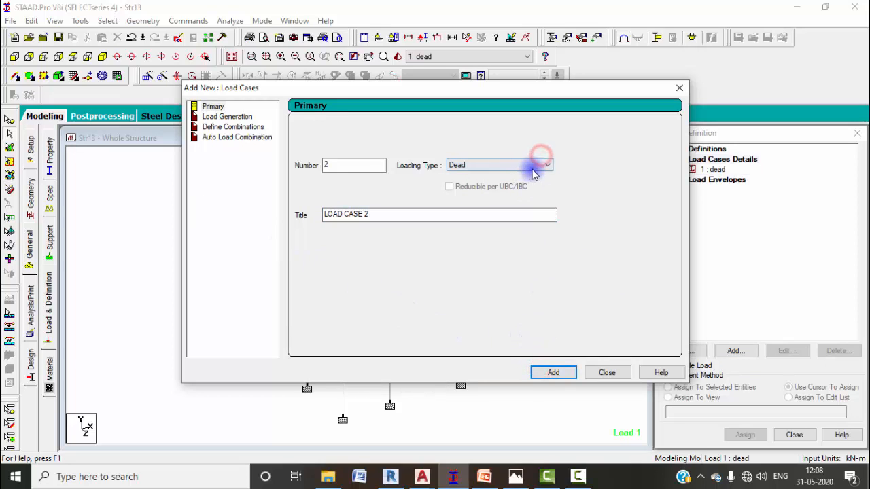
Step: Create primary load case 2 with loading type Live and the title "live", and finish adding load cases
click(533, 169)
click(462, 185)
click(406, 214)
drag(299, 215, 114, 229)
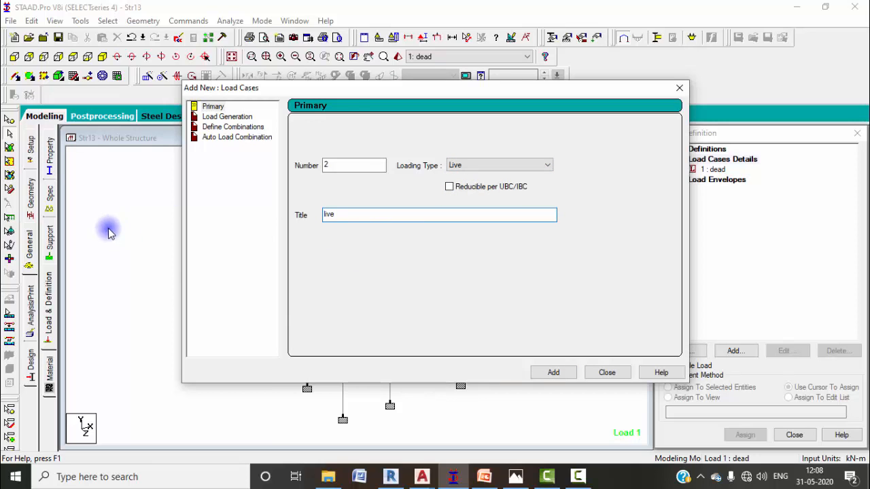
click(555, 371)
click(595, 373)
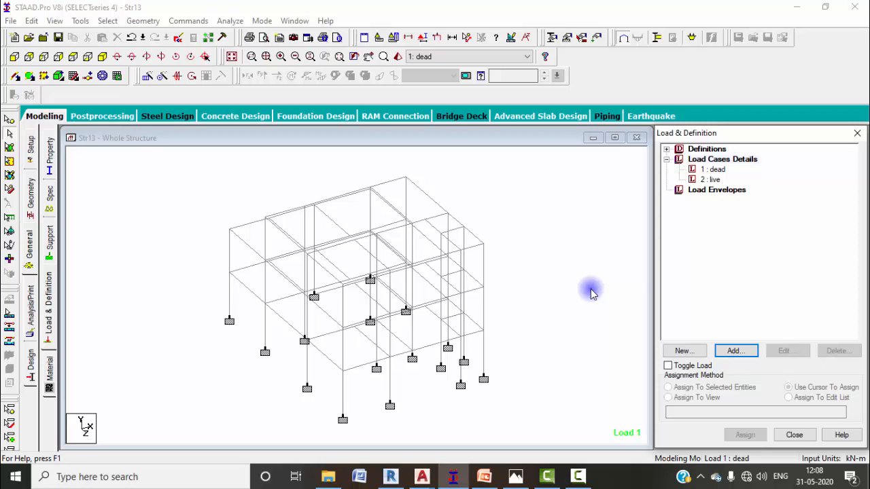
Step: Start a new load item in the dead load case and review the dead load components slide in PowerPoint
click(713, 170)
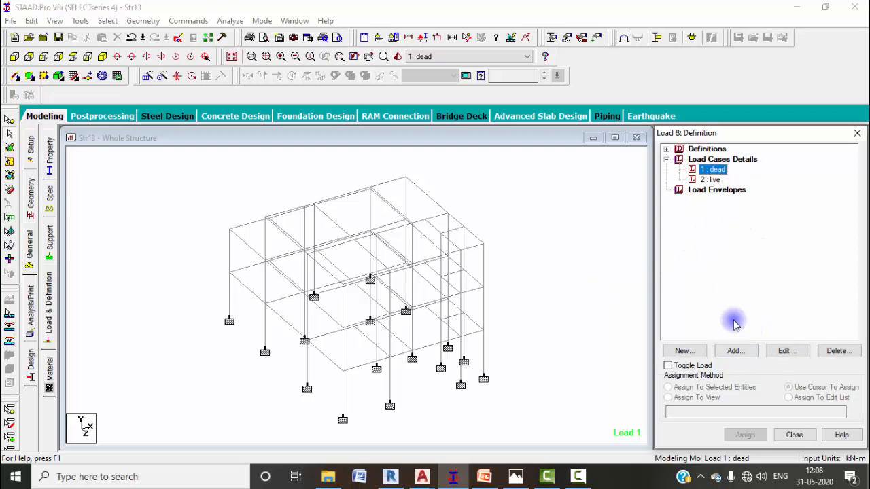
click(734, 353)
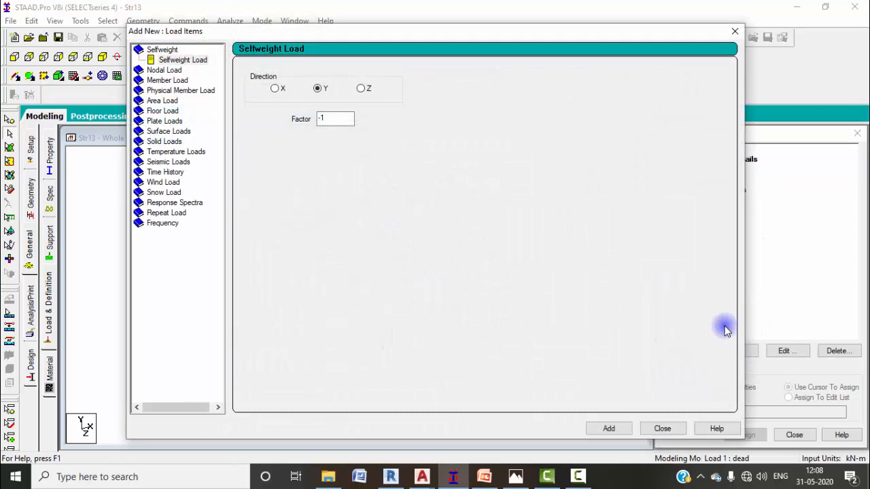
click(484, 476)
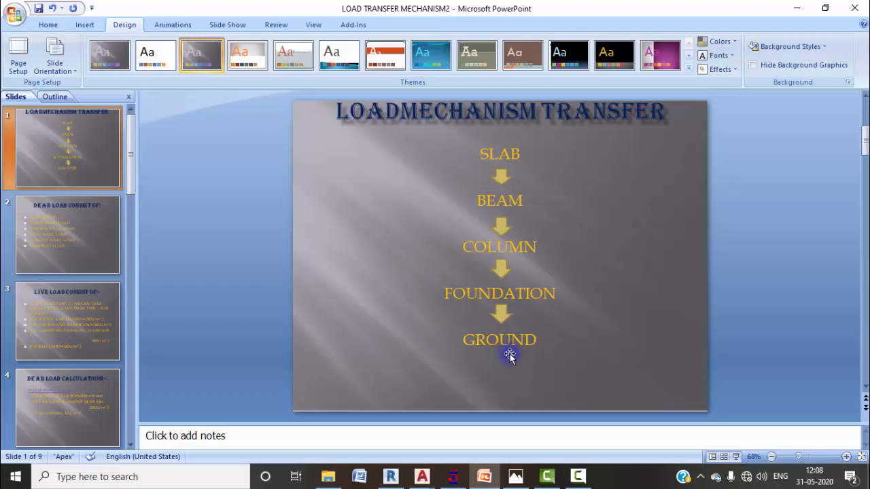
click(77, 218)
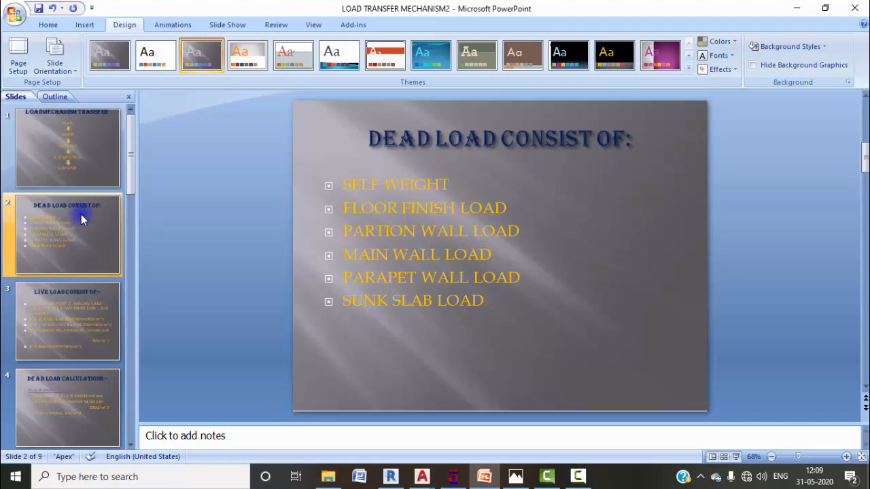
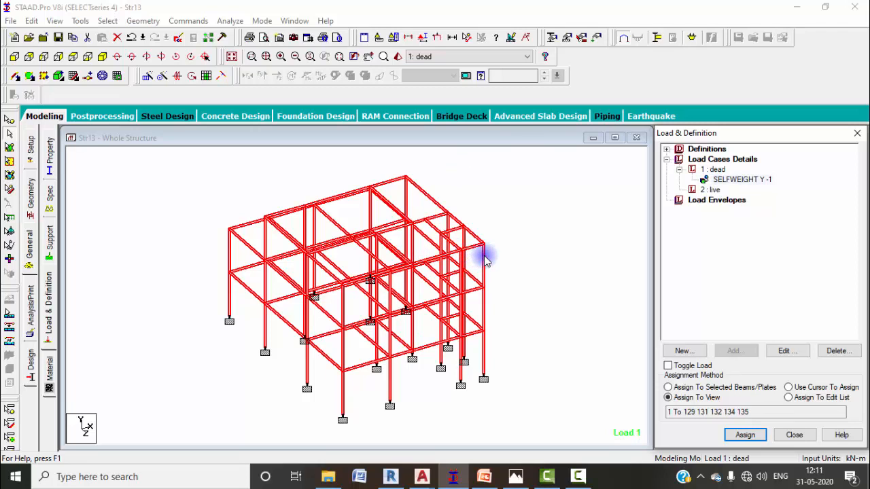
Step: Start another load item in the dead load case and consult the floor finish load calculation in PowerPoint
click(516, 248)
click(714, 170)
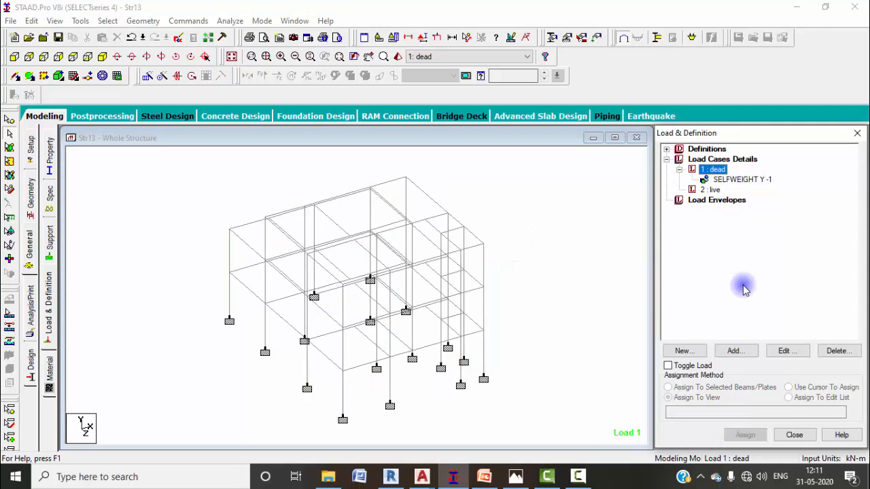
click(734, 352)
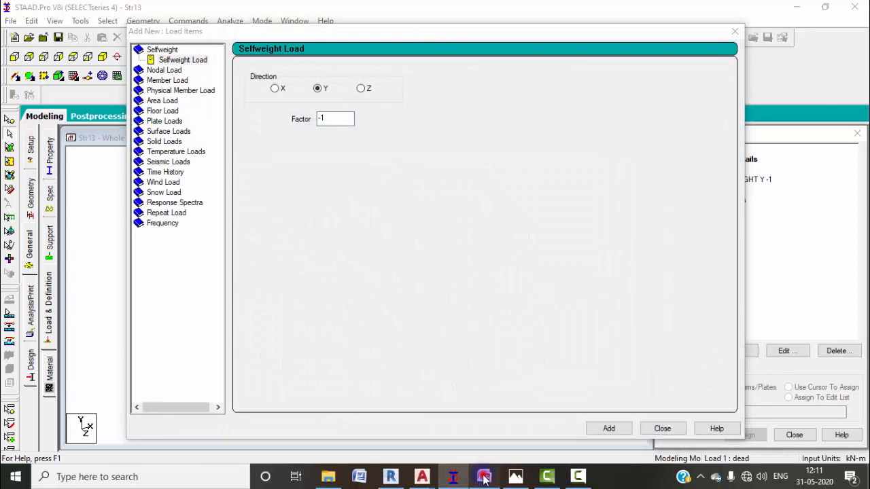
click(483, 477)
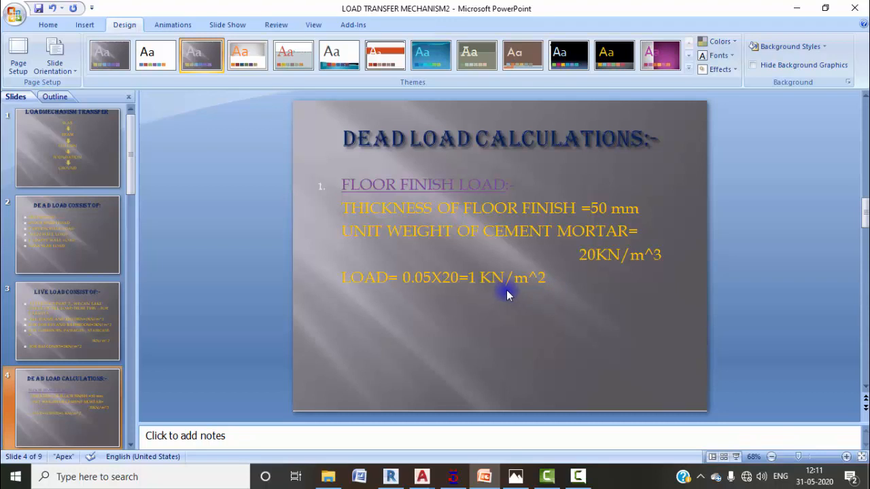
click(795, 9)
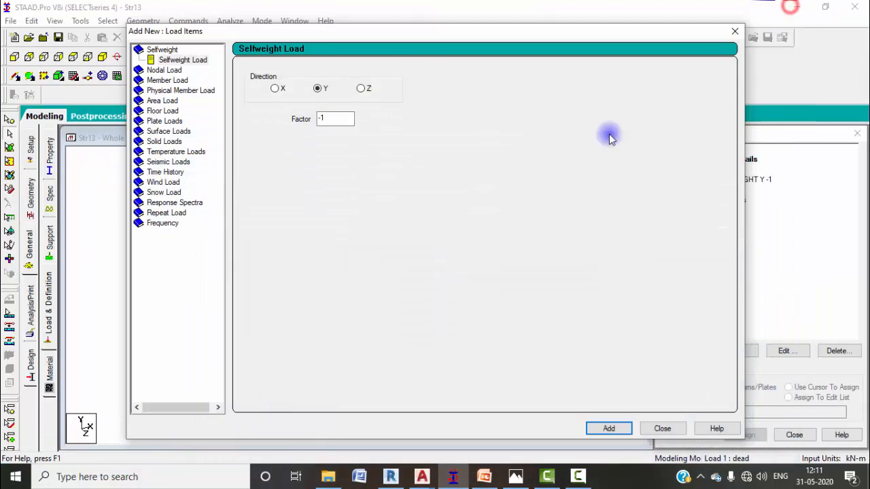
Step: Add a floor load of -1 kN/m2 in global Y over a Y range of 0 to 9 m to the dead case and display it
click(163, 110)
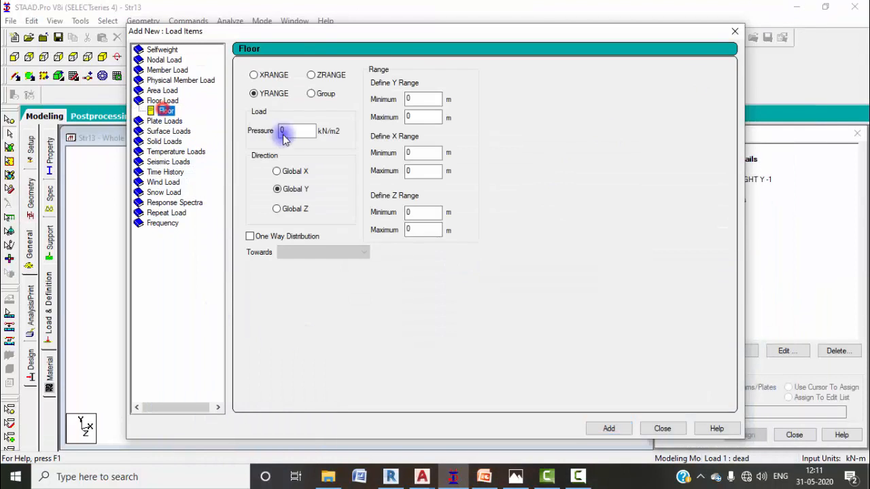
double_click(294, 129)
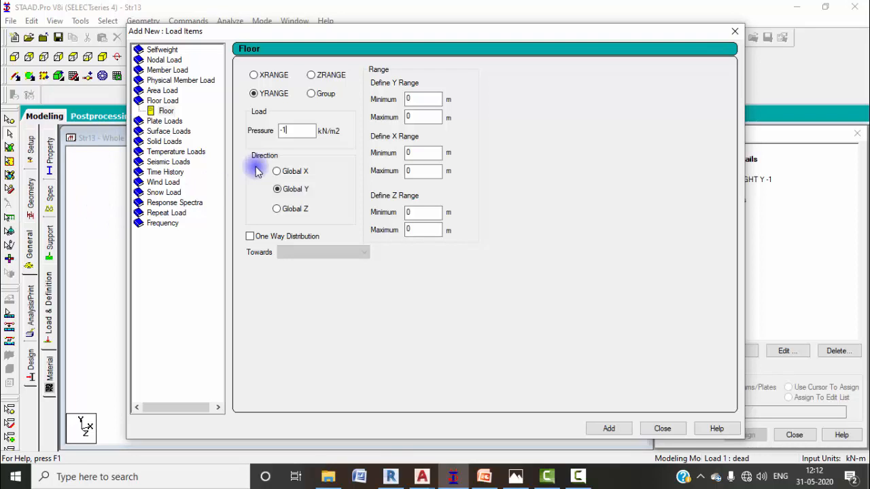
click(292, 131)
drag(415, 117, 374, 118)
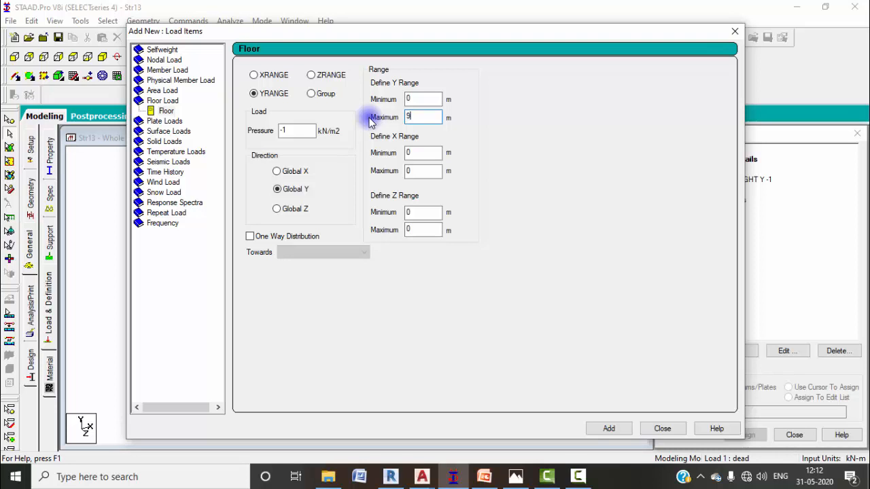
click(591, 427)
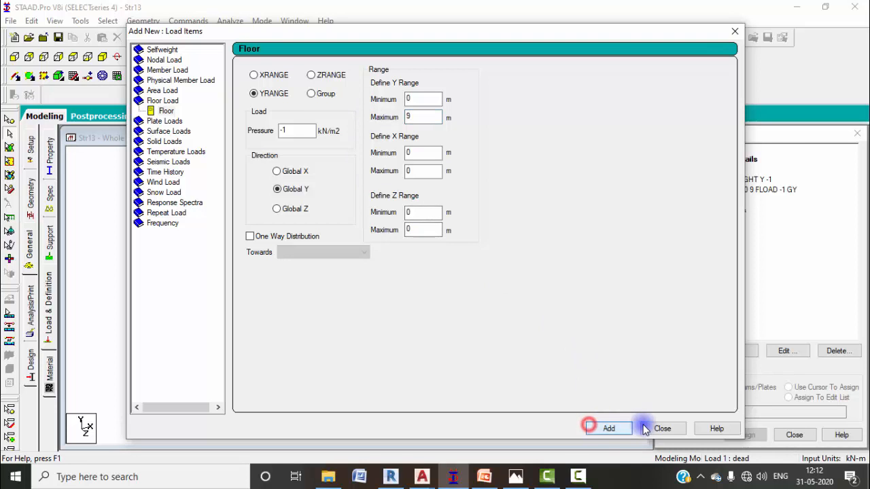
click(646, 429)
click(732, 191)
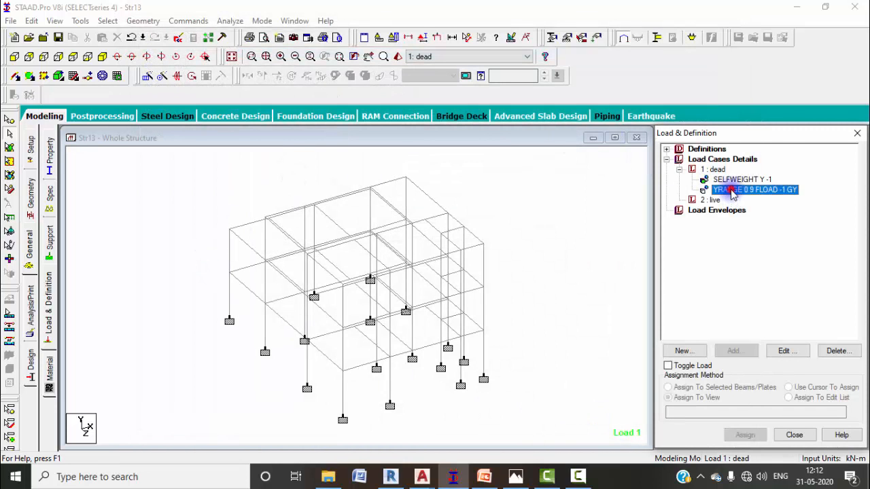
click(598, 205)
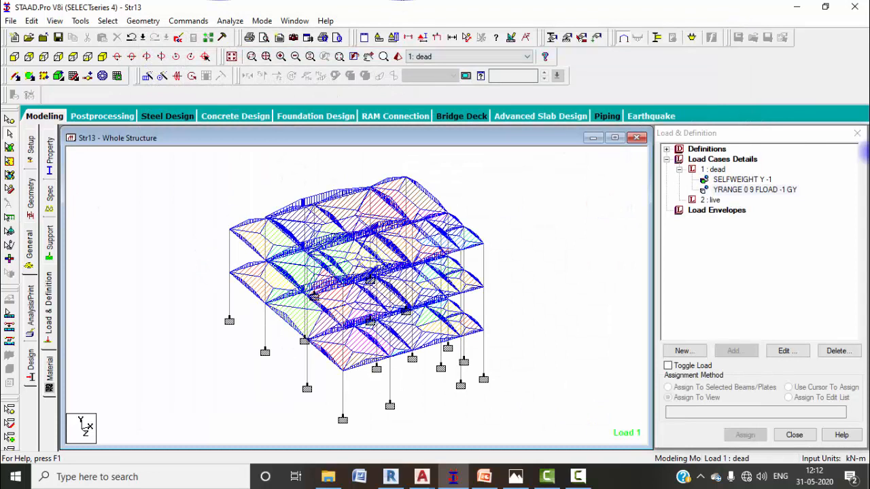
Step: Start a further load item in the dead load case and consult the slab self-weight calculation in PowerPoint
click(712, 169)
click(735, 351)
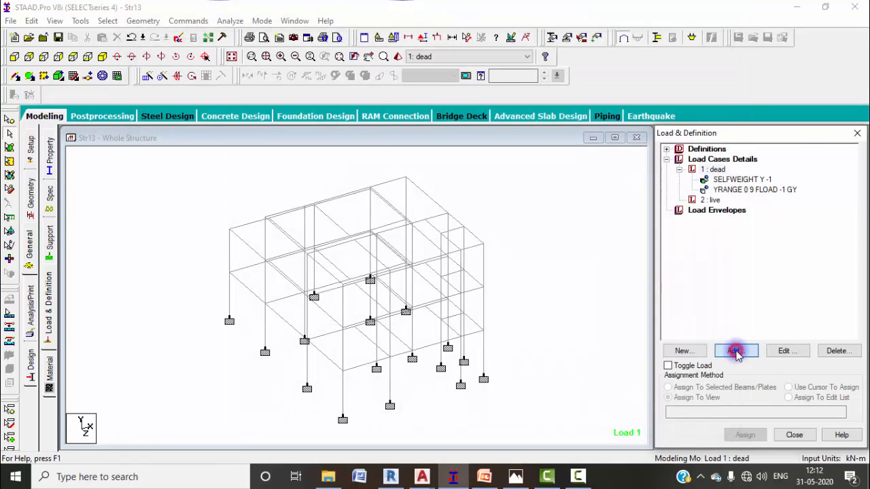
click(482, 480)
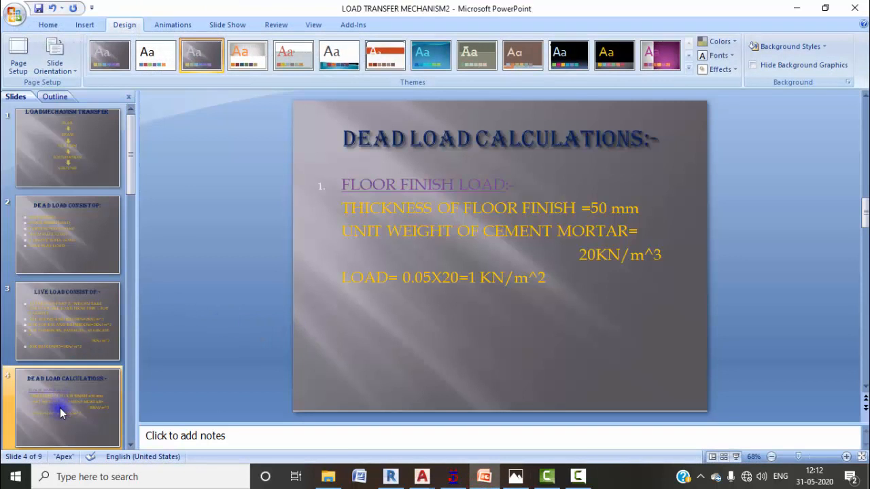
scroll(61, 409, down, 1)
click(62, 407)
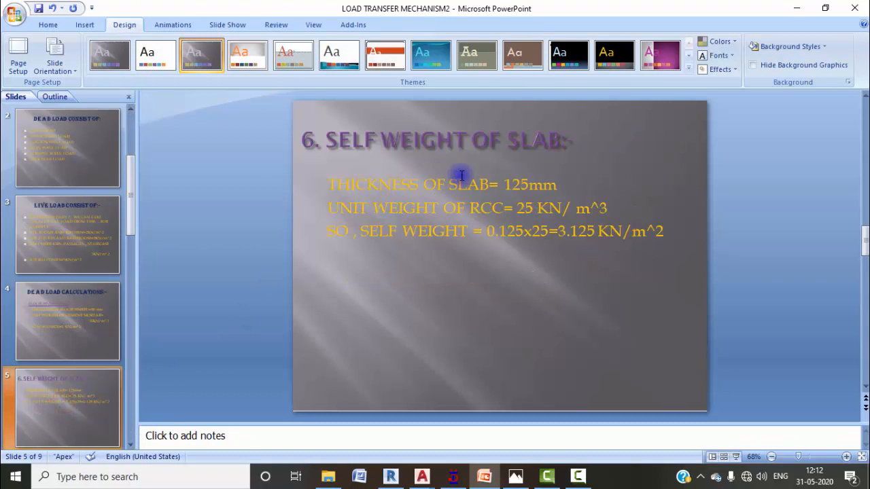
click(796, 8)
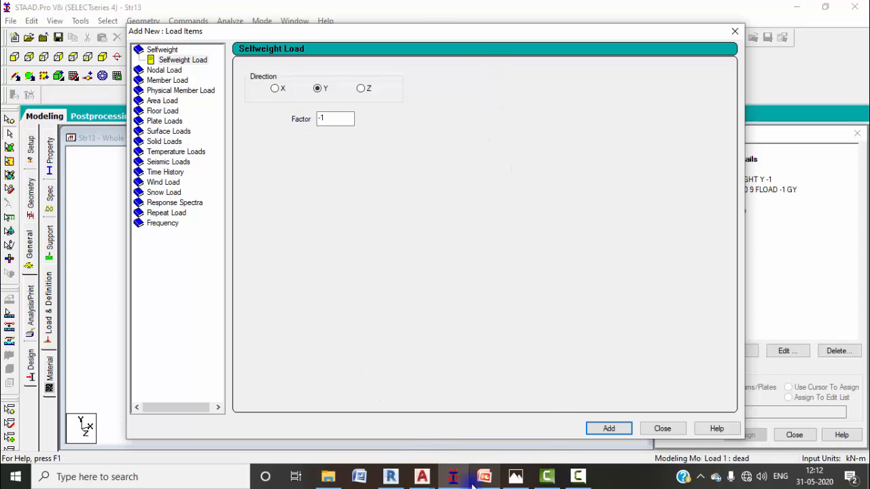
click(491, 480)
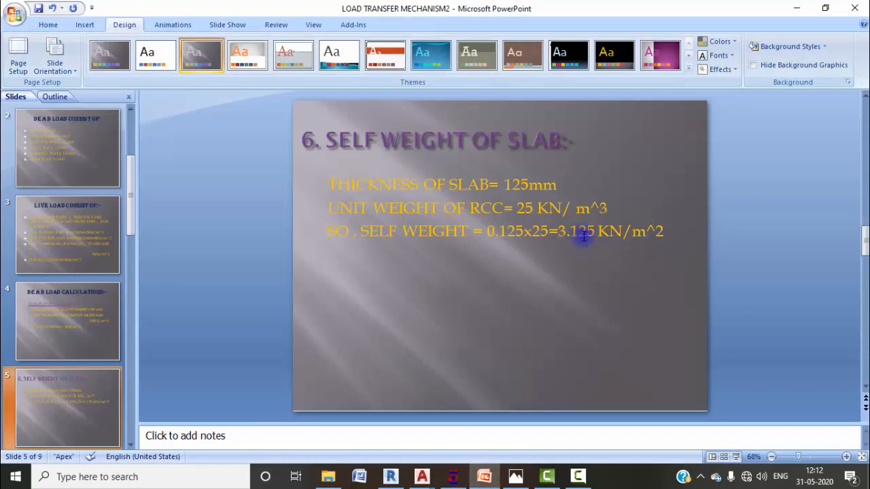
click(796, 8)
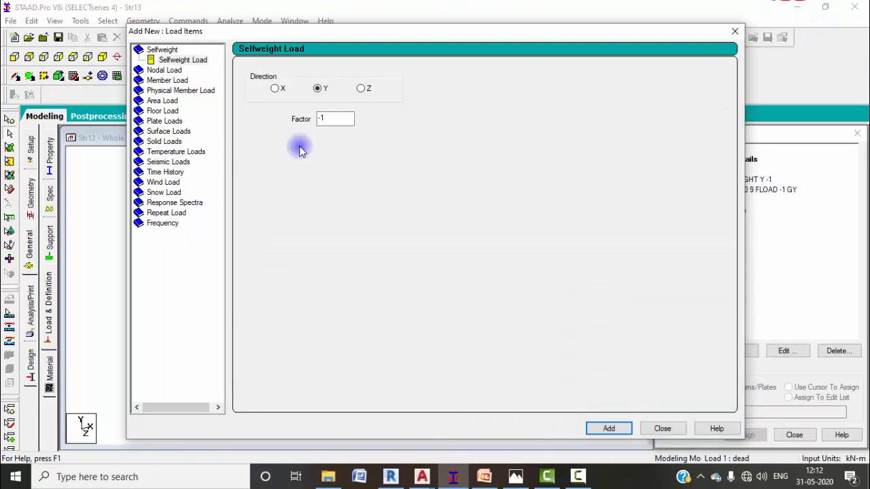
Step: Add a floor load of -3.125 kN/m2 in global Y over a Y range of 0 to 9 m for the slab self-weight and display it
click(163, 111)
double_click(306, 129)
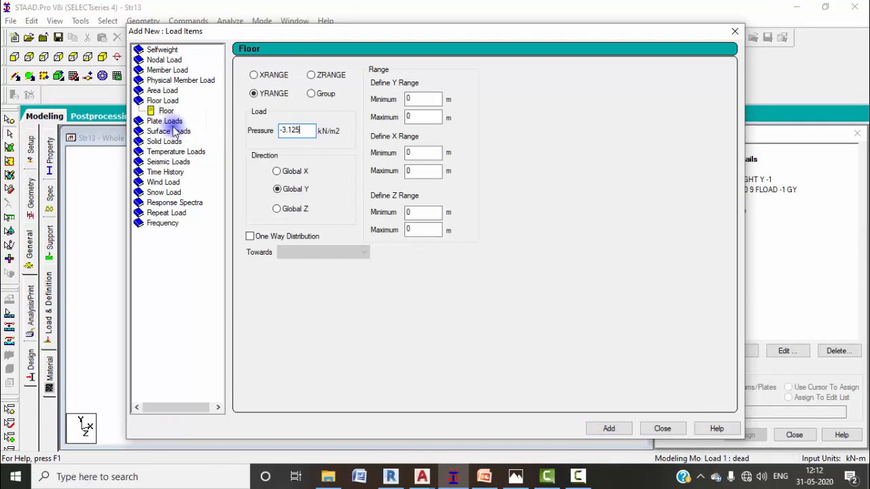
double_click(423, 116)
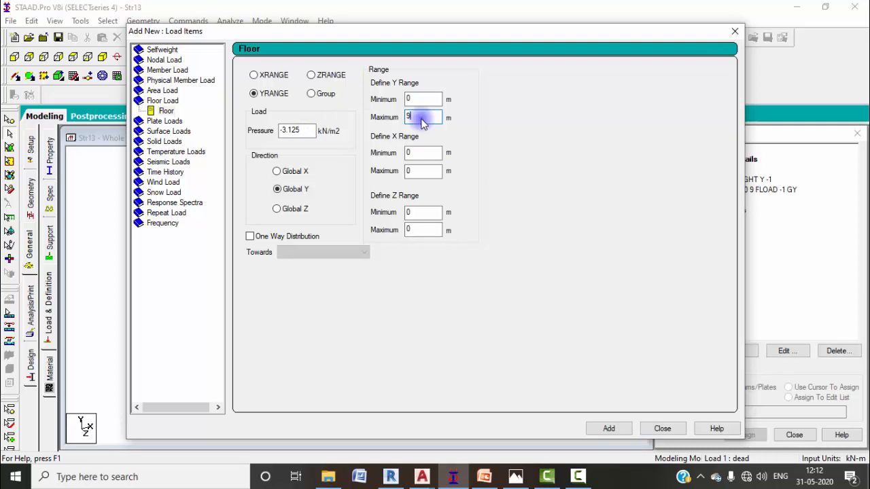
click(601, 428)
click(652, 428)
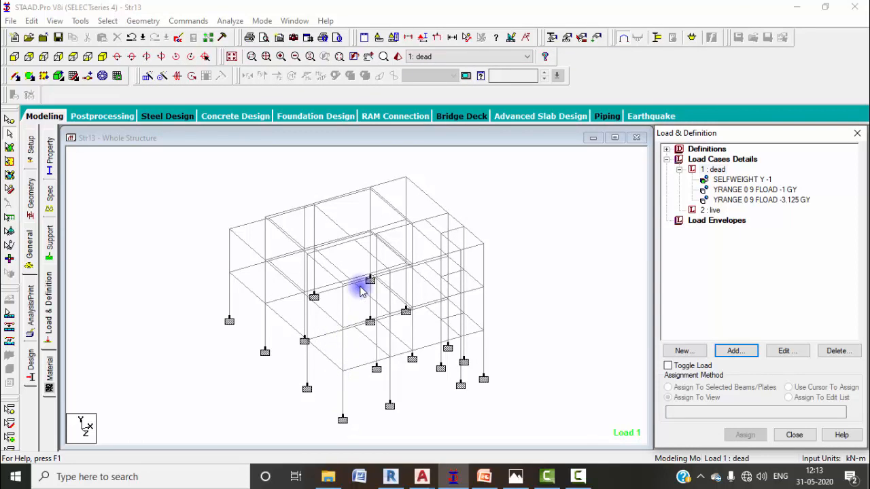
click(722, 199)
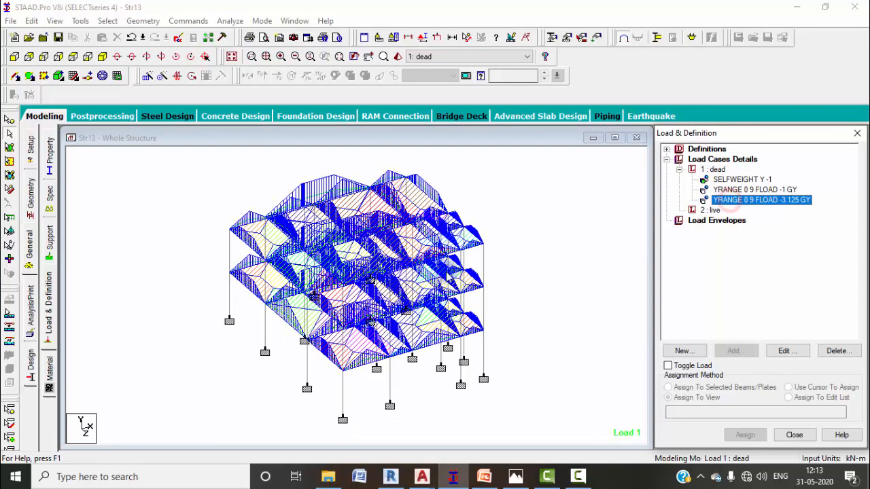
click(561, 306)
Step: Select the dead load case and consult the partition wall load calculation in PowerPoint before returning to STAAD.Pro
click(713, 169)
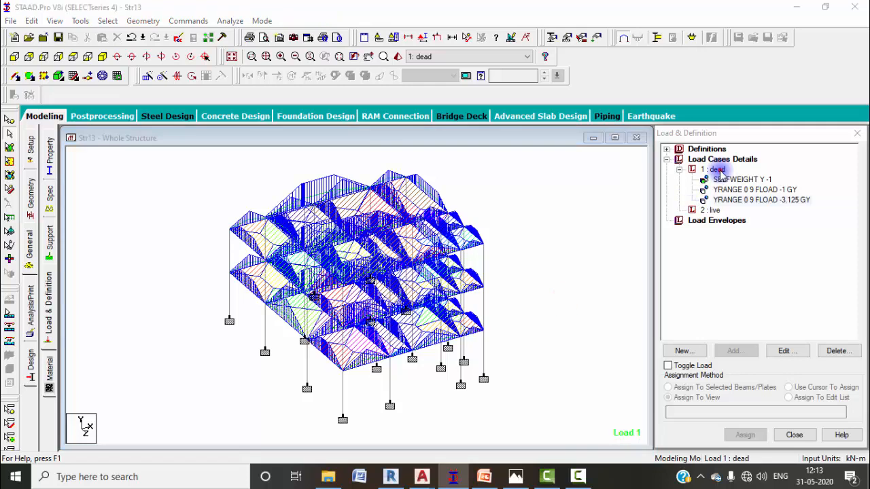
click(485, 477)
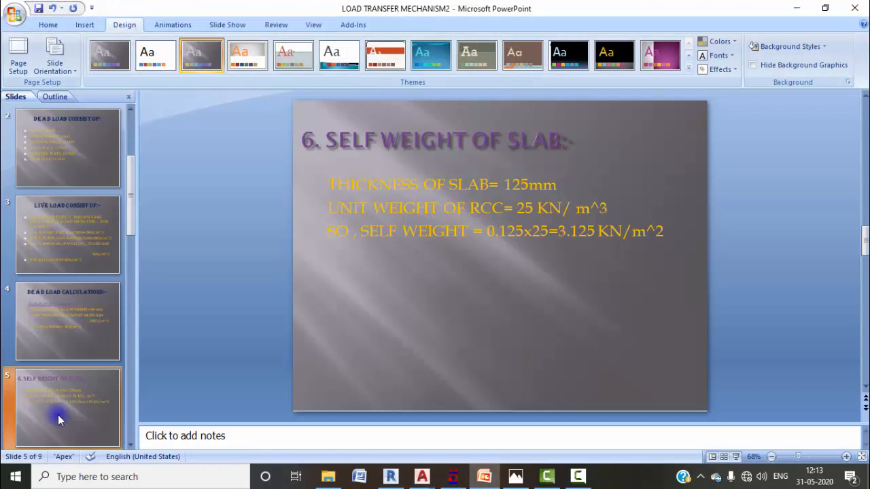
scroll(278, 390, down, 1)
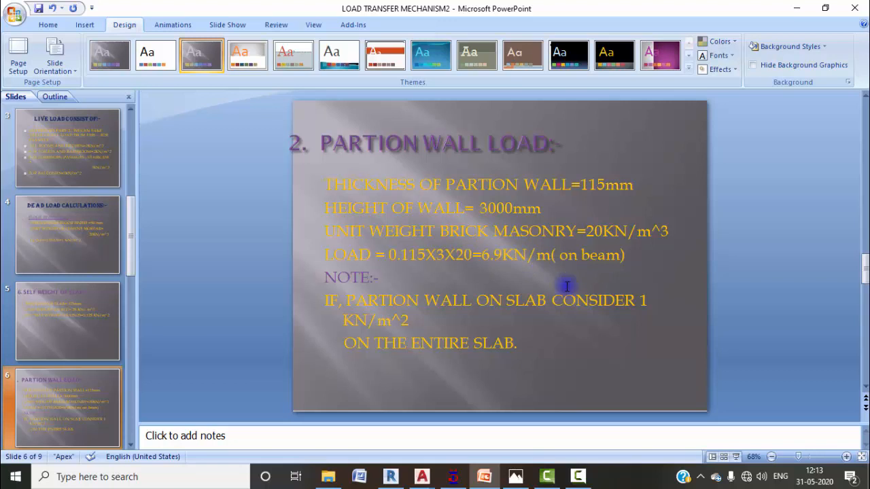
click(453, 478)
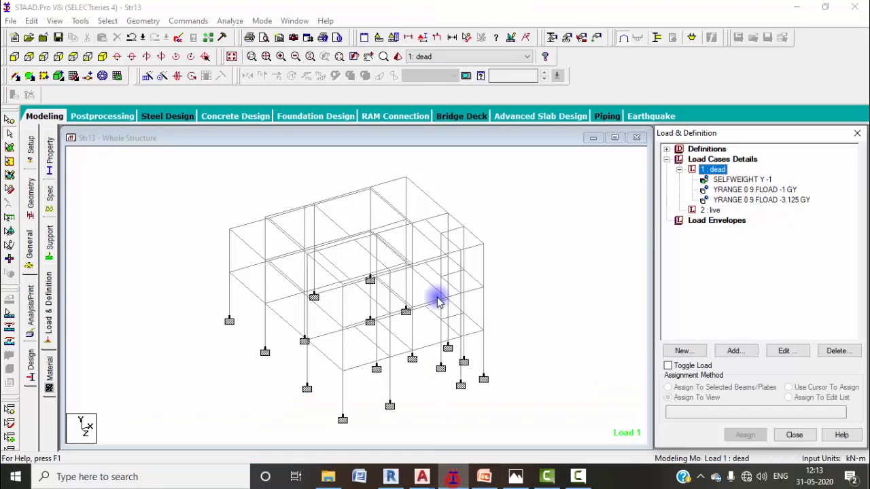
Step: Add a uniform member force of -6.9 kN/m in global Y to the dead load case for the partition walls
click(725, 351)
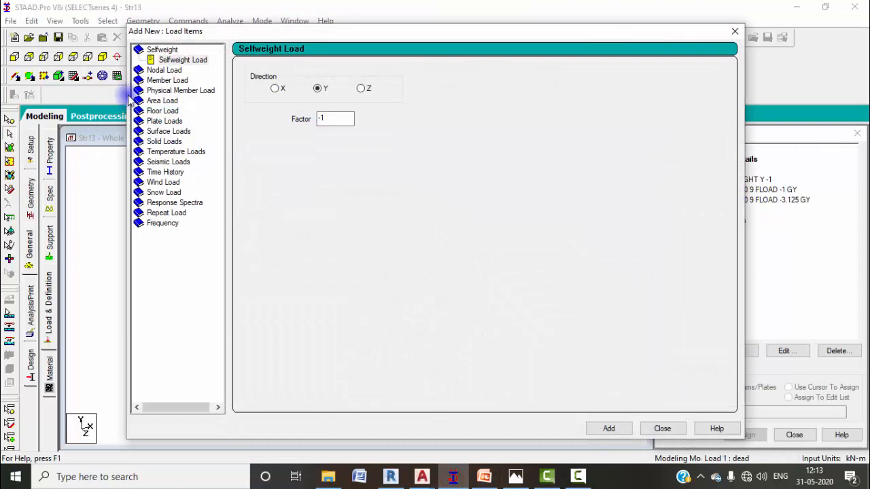
click(152, 80)
click(355, 102)
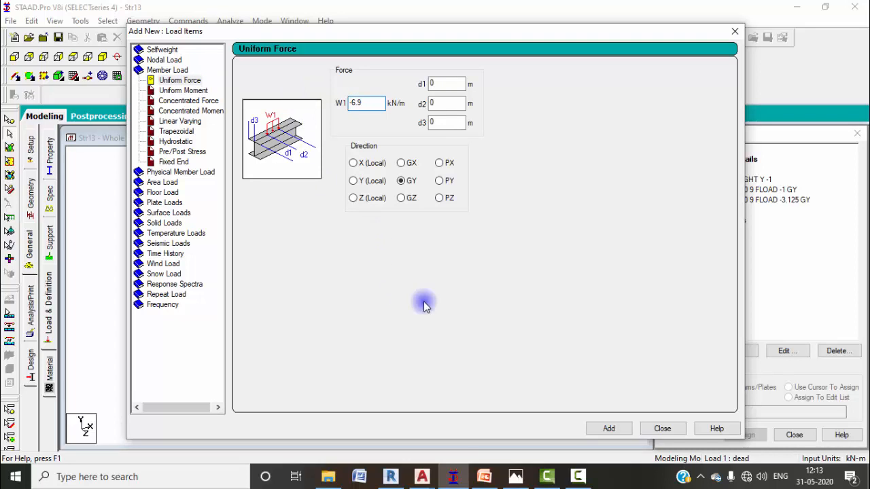
click(662, 435)
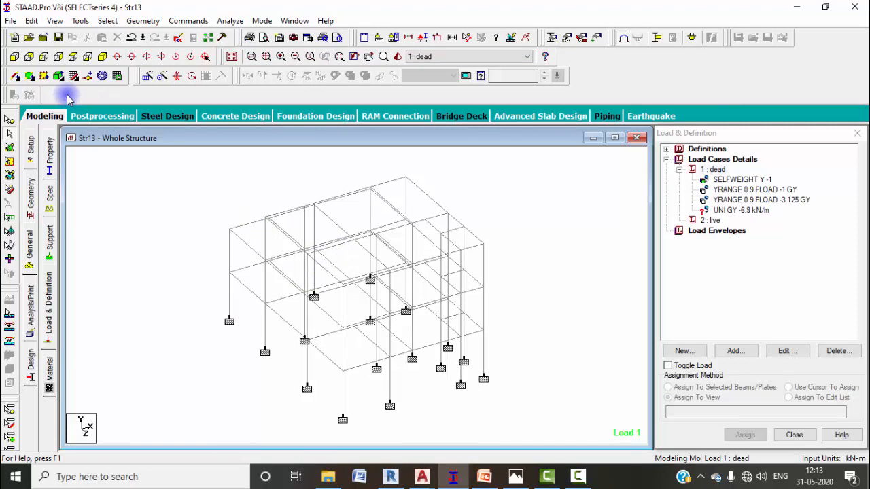
Step: Select the interior members across all storeys in plan and assign the -6.9 kN/m uniform load to them
click(72, 56)
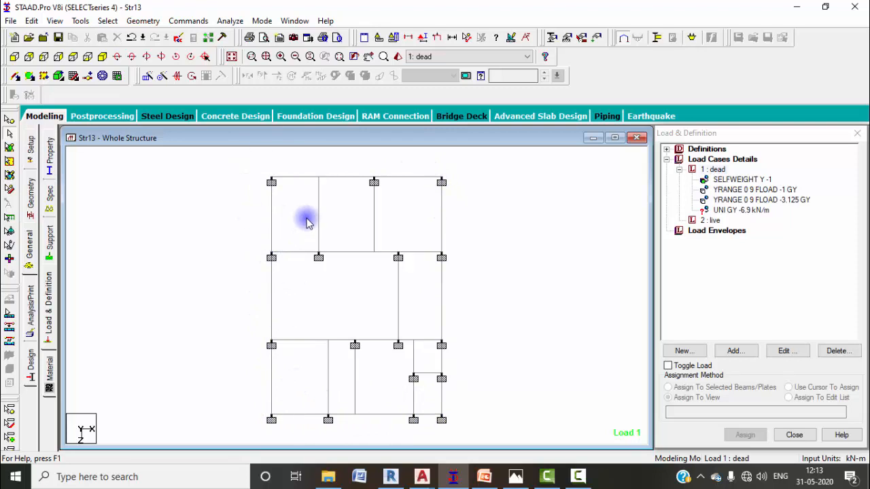
drag(427, 406, 291, 224)
drag(431, 406, 289, 196)
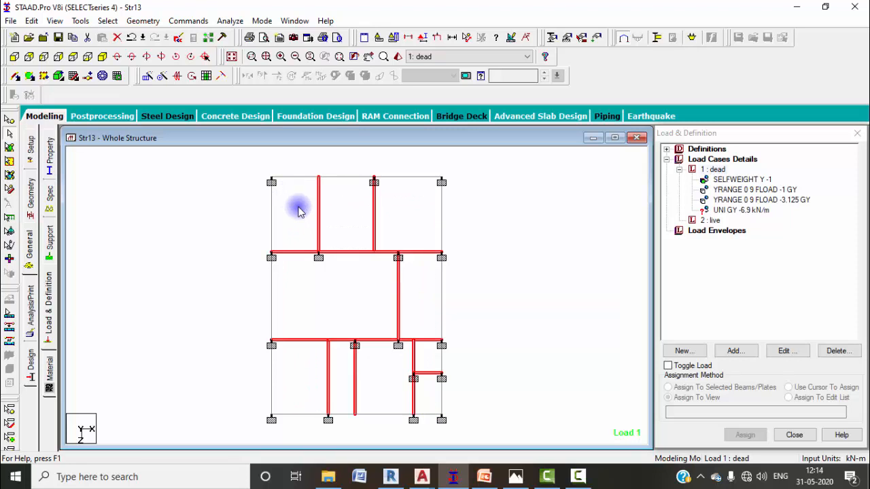
click(102, 56)
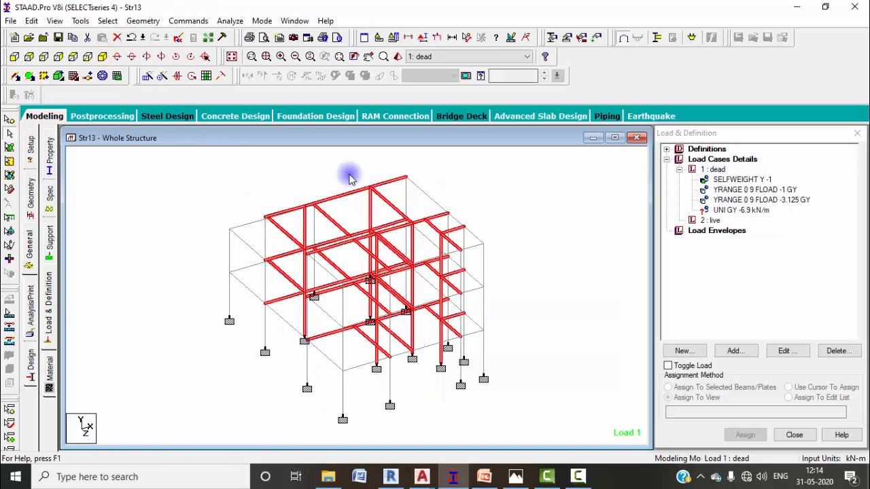
click(734, 211)
click(691, 385)
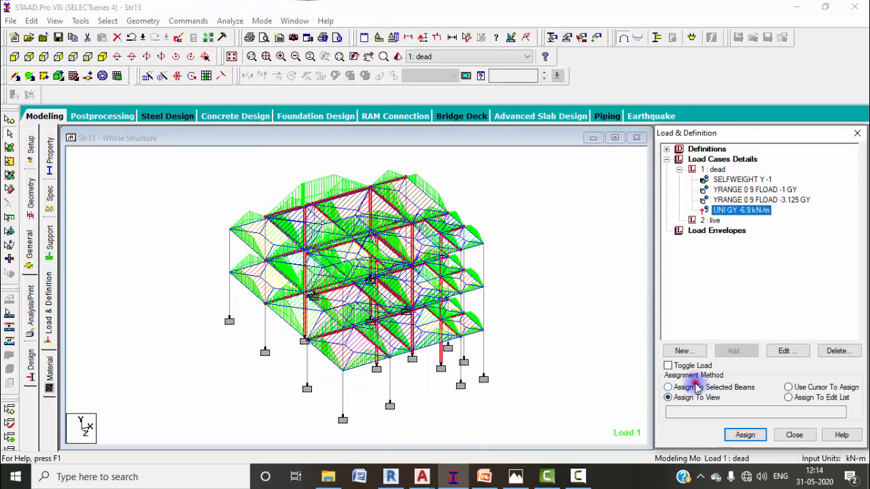
click(747, 436)
click(778, 320)
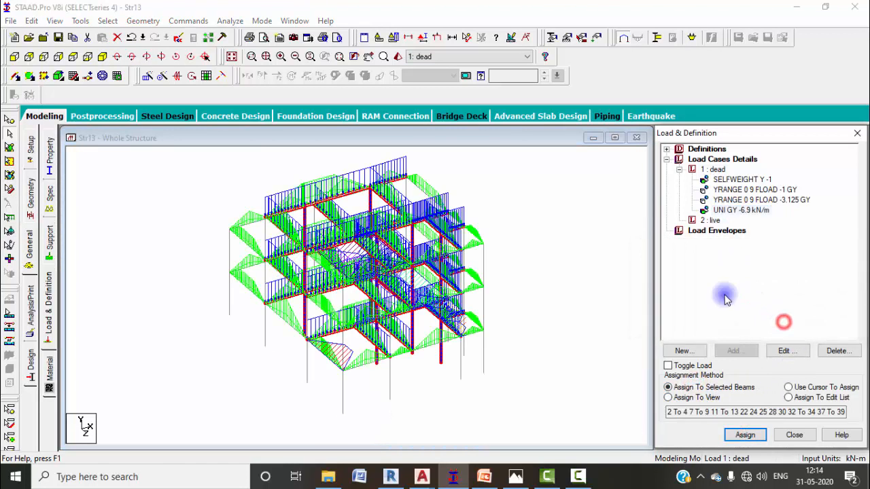
Step: Select the dead load case again and consult the main wall load calculation in PowerPoint before returning to STAAD.Pro
click(714, 169)
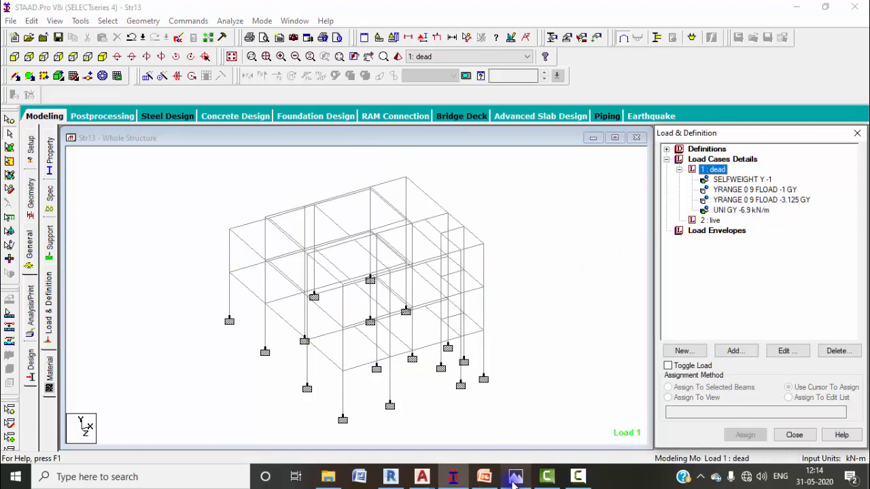
click(485, 478)
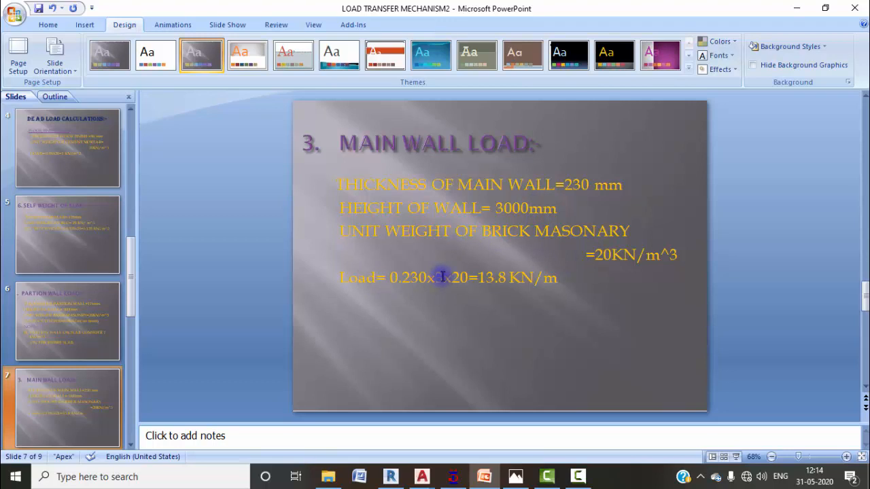
click(797, 8)
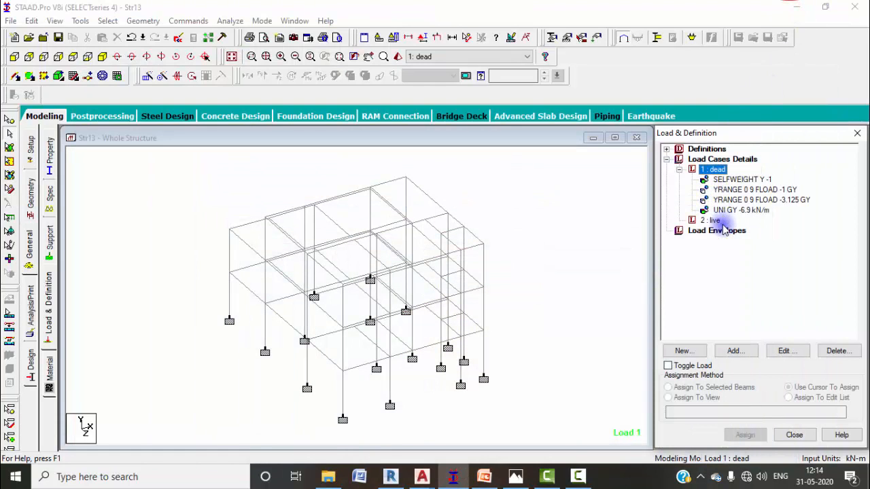
Step: Add a uniform member force of -13.8 kN/m in global Y to the dead load case for the main walls
click(733, 351)
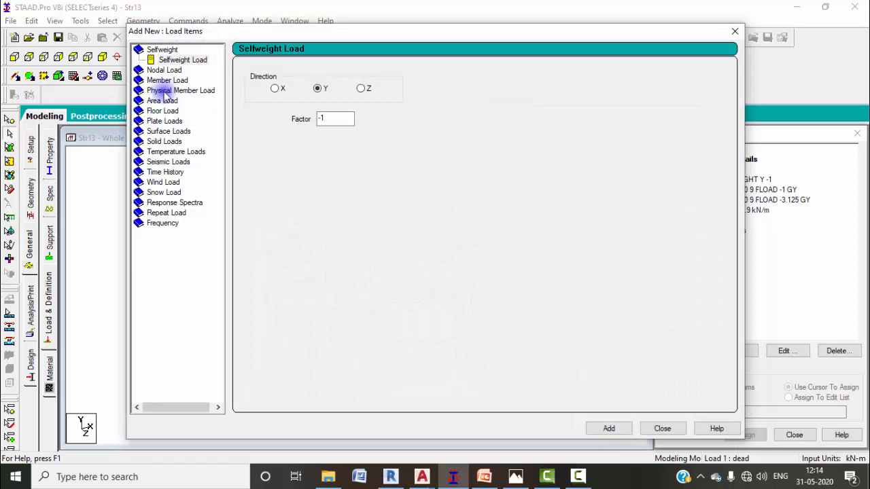
click(167, 80)
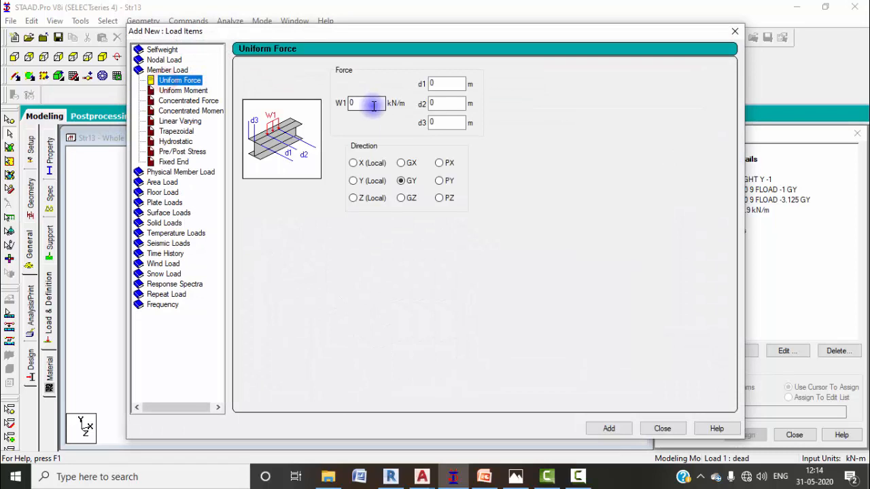
double_click(358, 101)
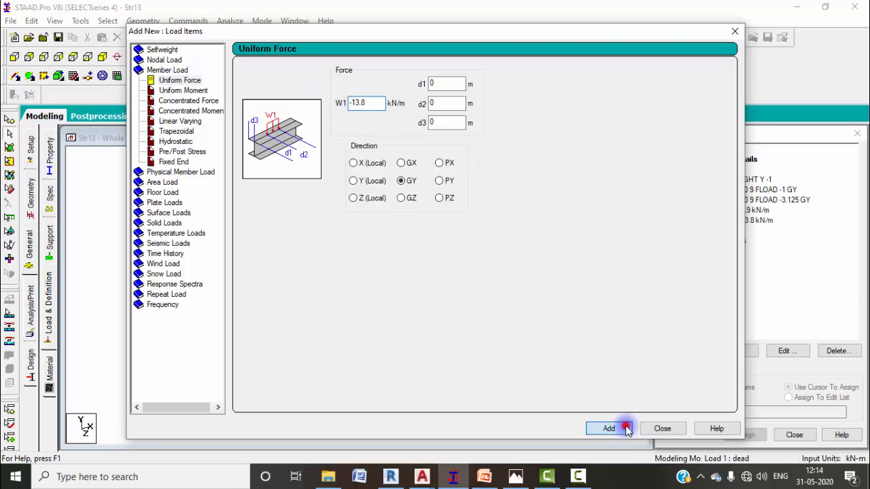
Step: Assign the new -13.8 kN/m GY uniform load to the selected perimeter beams of the two lower floors
click(651, 429)
click(730, 221)
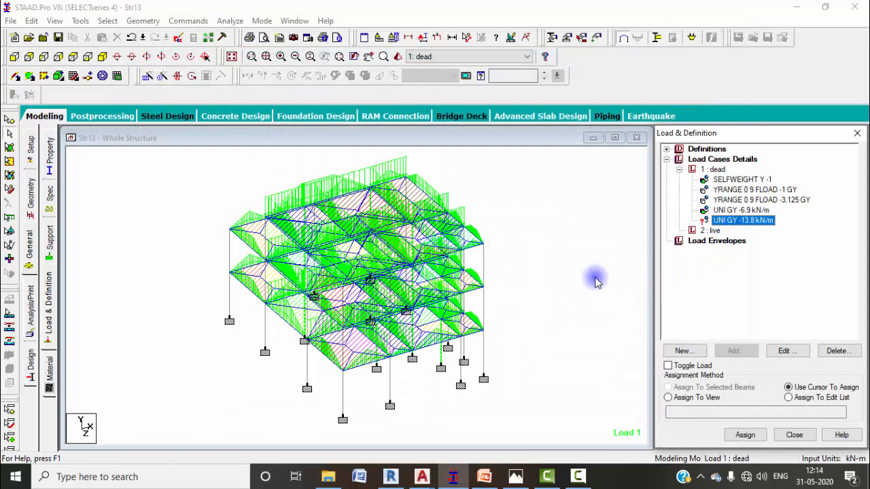
click(72, 56)
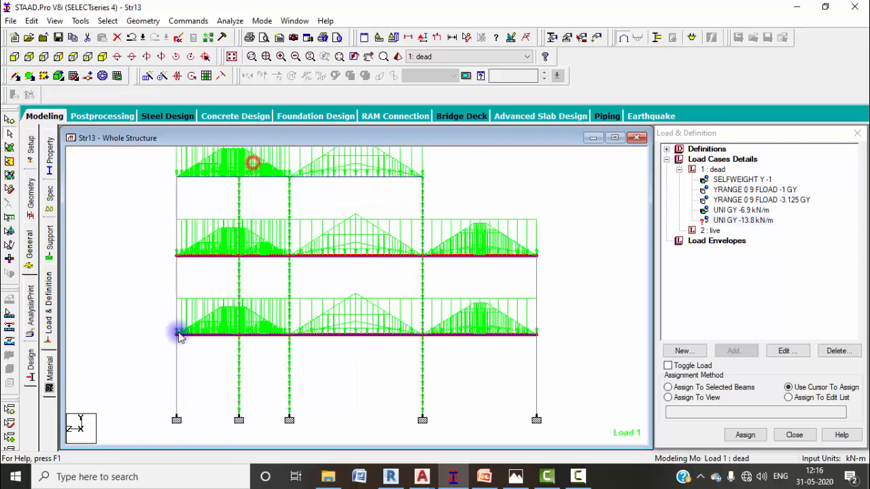
click(170, 332)
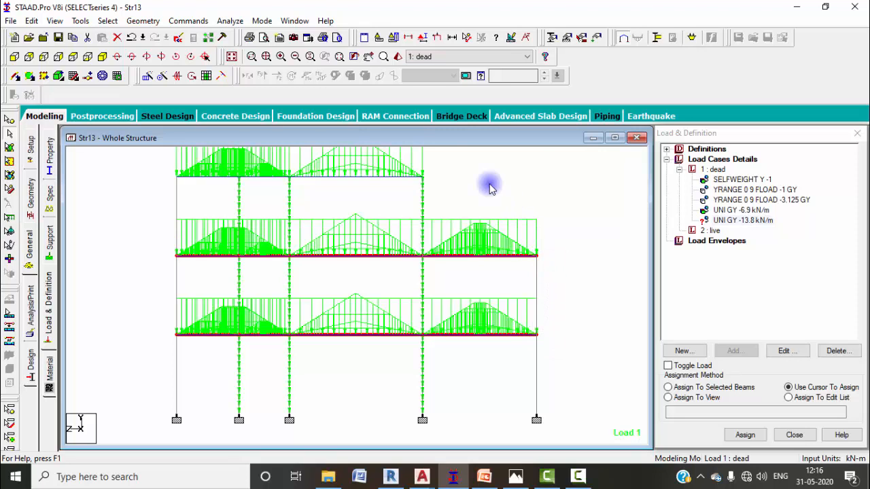
click(102, 56)
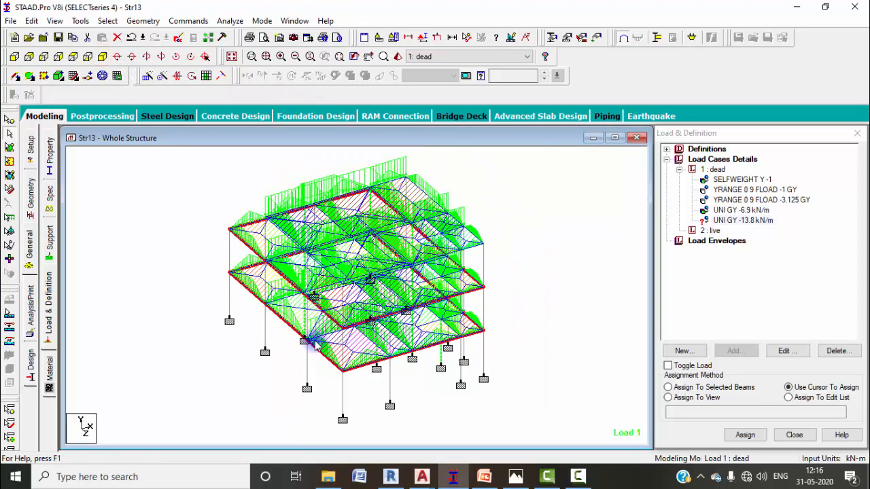
click(669, 388)
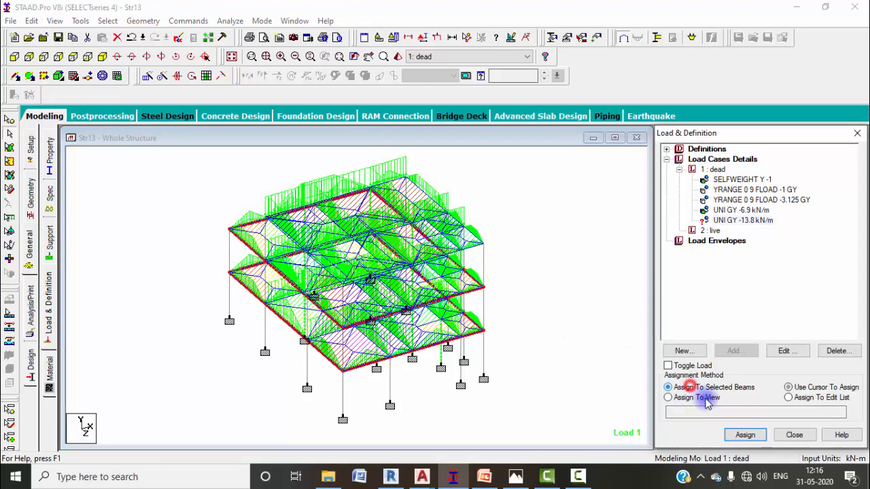
click(731, 437)
click(767, 321)
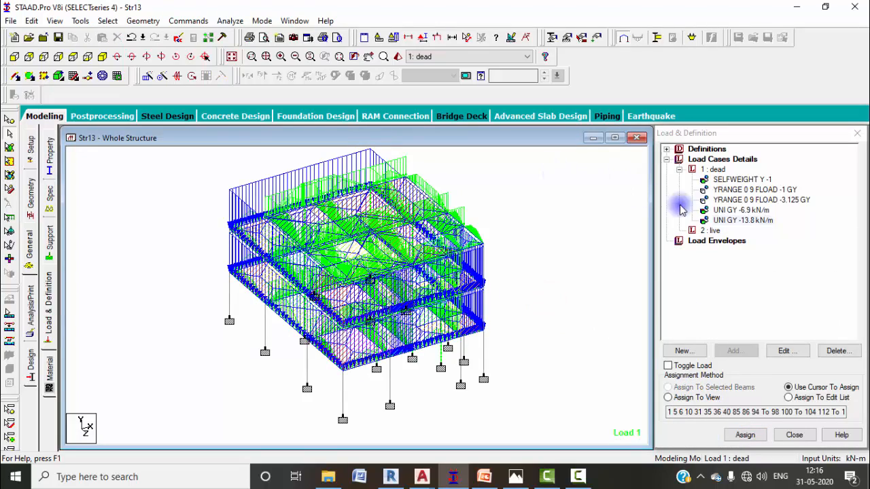
click(721, 210)
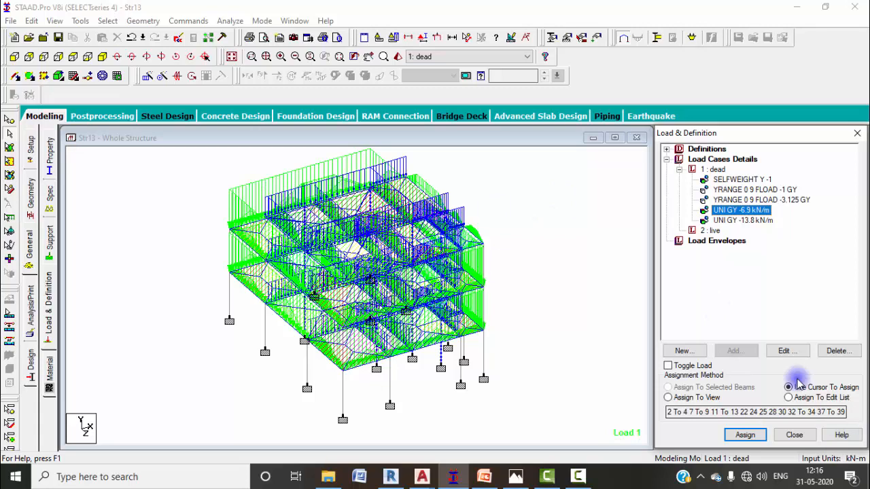
click(828, 353)
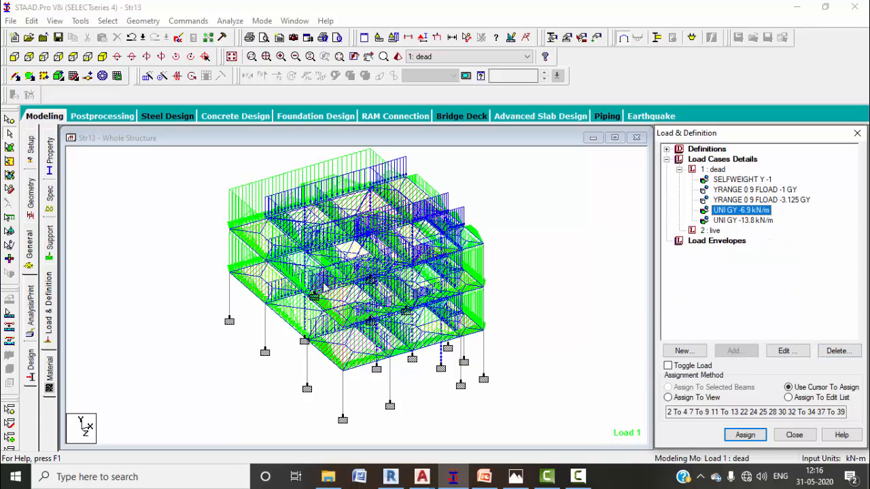
click(416, 318)
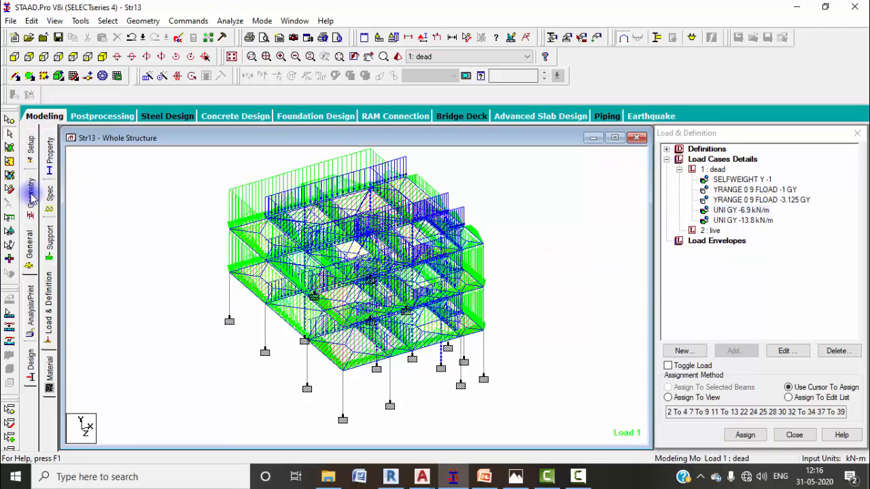
Step: Review which members carry the selfweight and the -13.8 kN/m uniform load in the dead load case
click(718, 181)
click(577, 222)
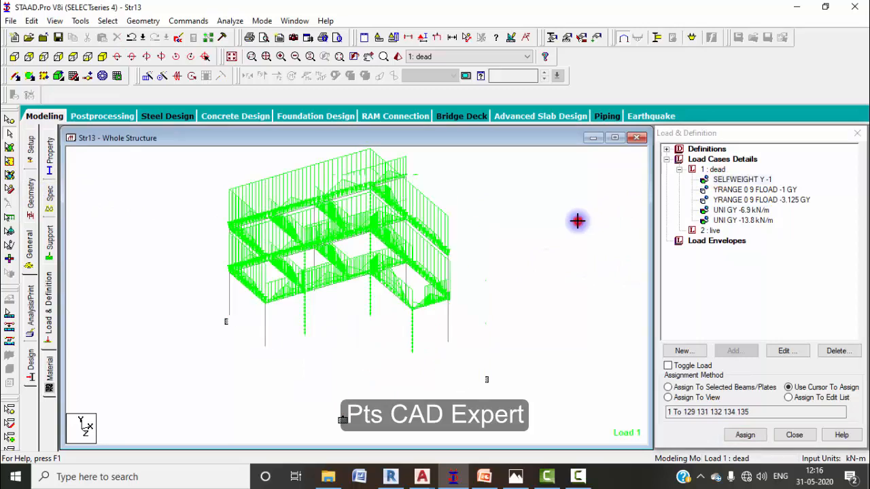
click(748, 220)
click(586, 243)
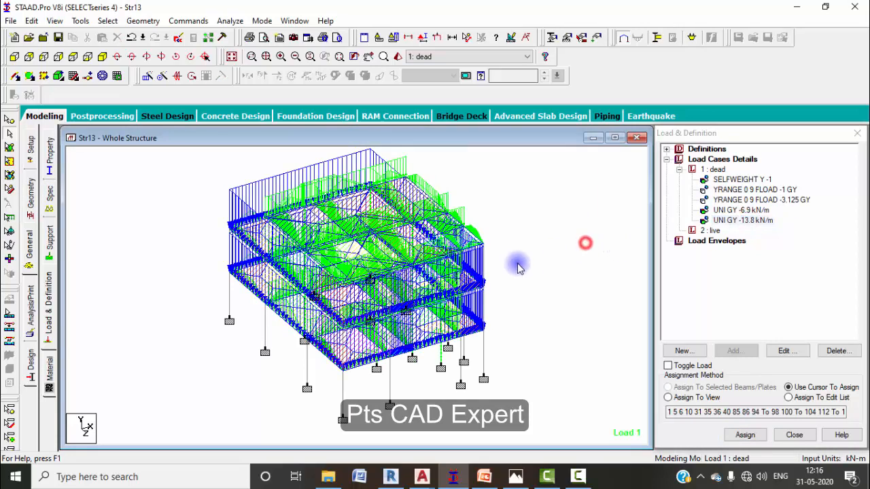
Step: Delete the UNI GY -6.9 kN/m load from the dead load case in the front elevation view
click(14, 57)
click(713, 170)
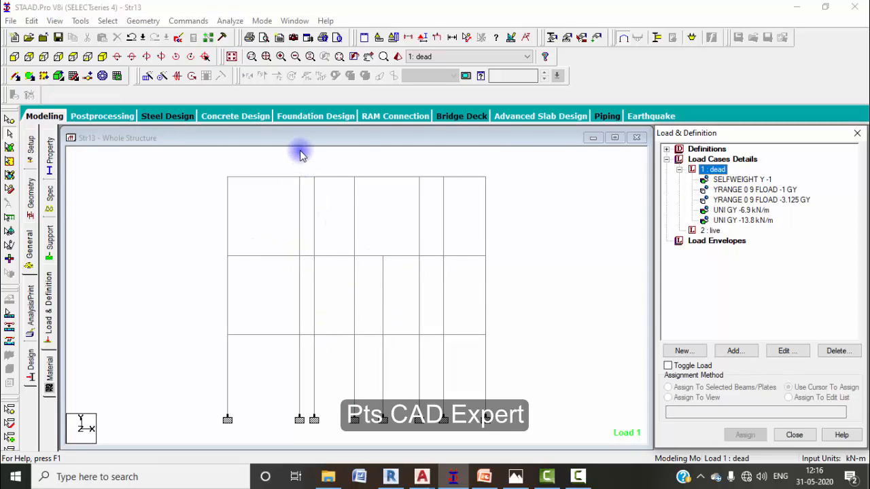
click(740, 203)
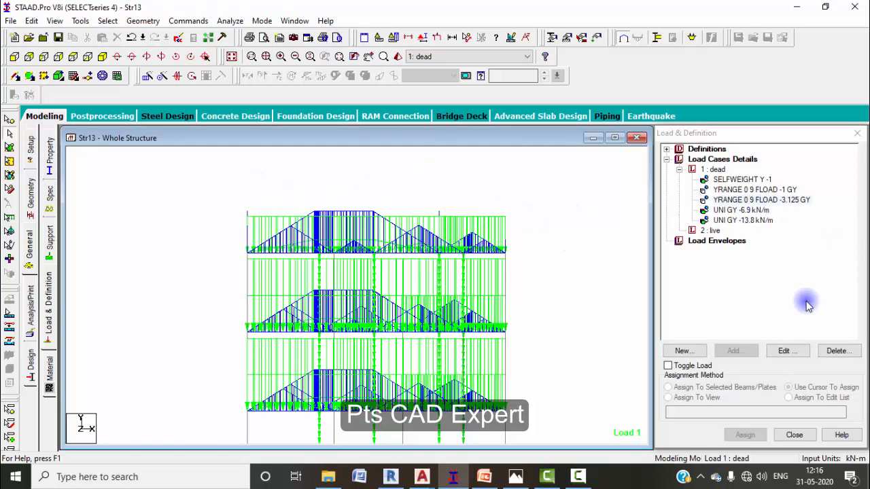
click(737, 211)
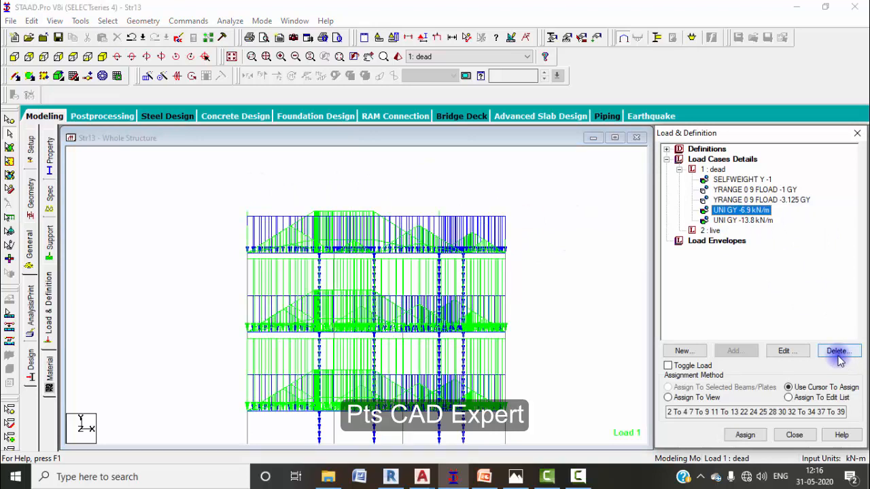
click(838, 353)
Step: Add a uniform member force of -6.9 kN/m in the GY direction to the dead load case
click(717, 170)
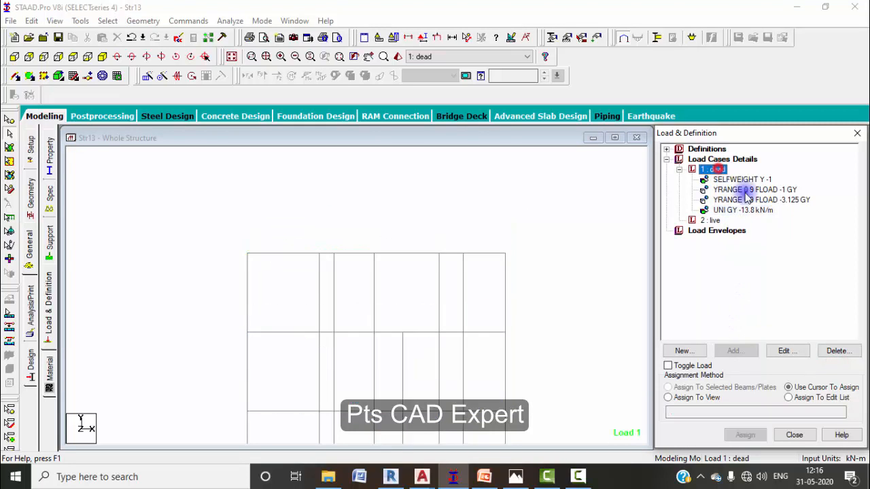
click(733, 351)
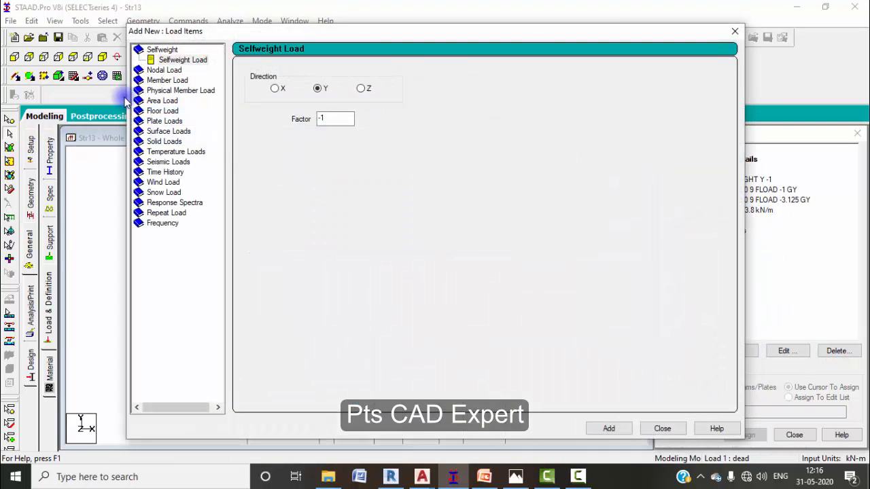
click(167, 80)
click(353, 101)
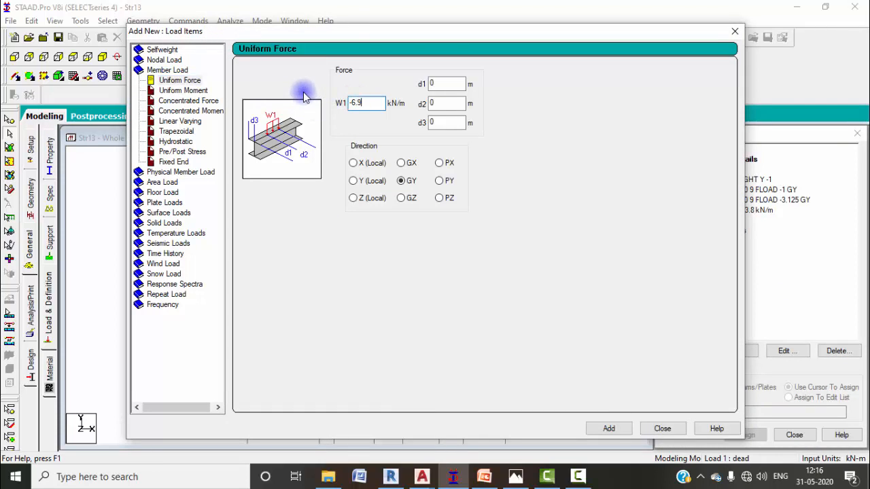
click(615, 430)
click(661, 431)
Step: Choose the -6.9 kN/m uniform load and select all beams on the two lower floors in the front elevation
click(726, 221)
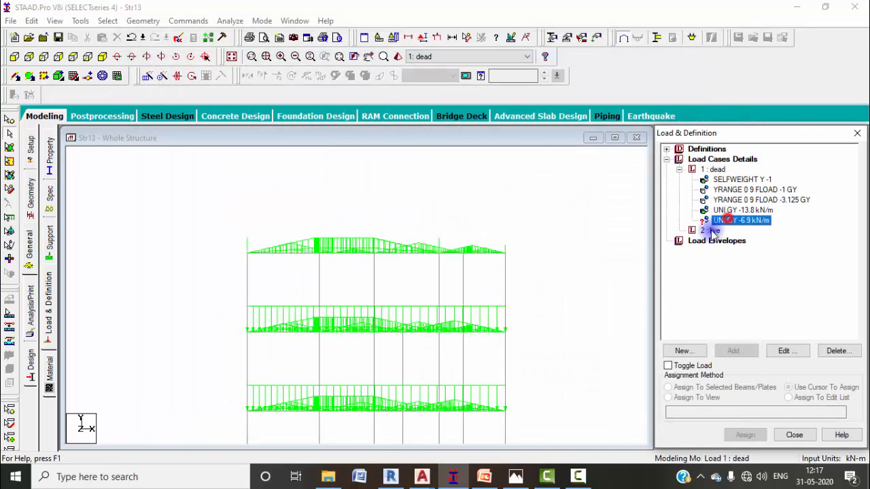
scroll(544, 239, down, 1)
middle_drag(546, 247, 525, 177)
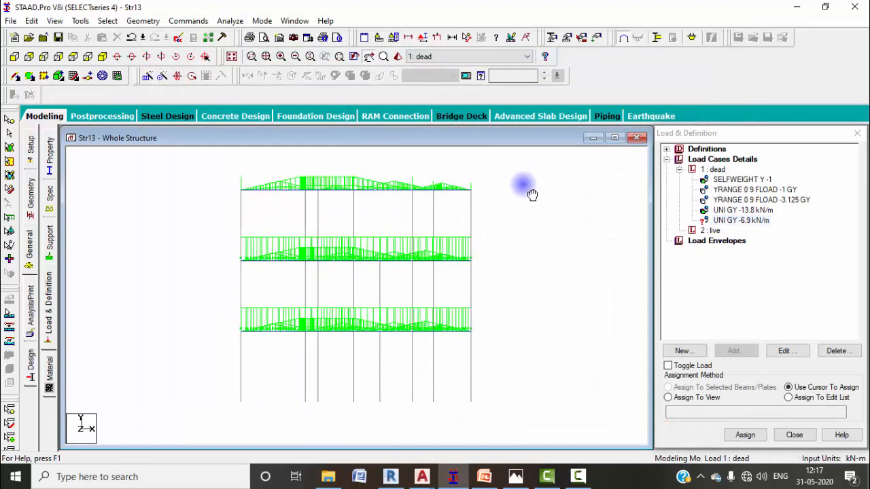
click(261, 261)
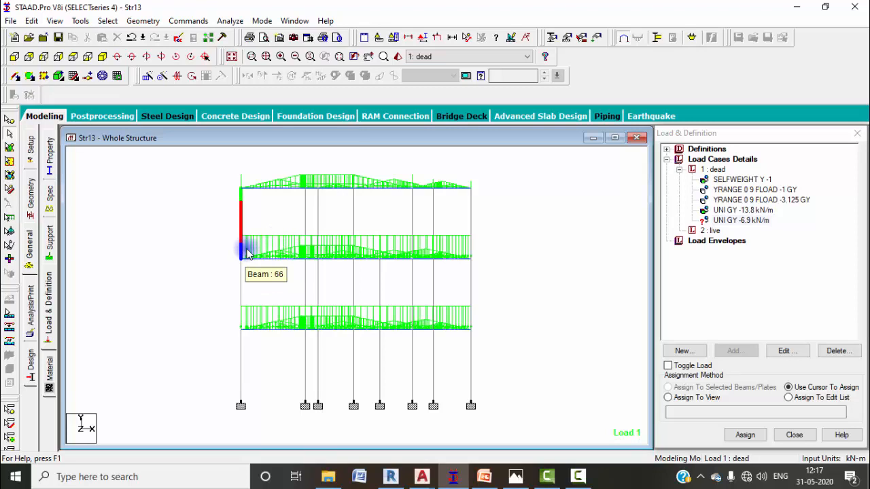
click(465, 267)
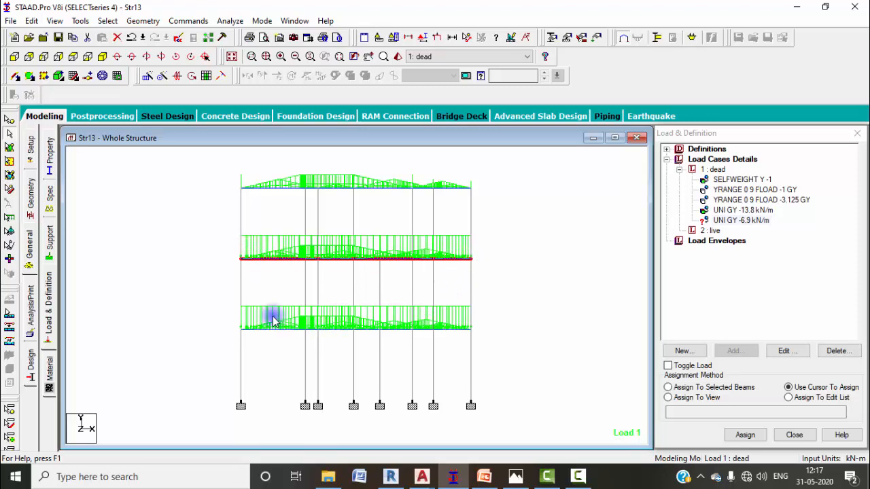
click(465, 338)
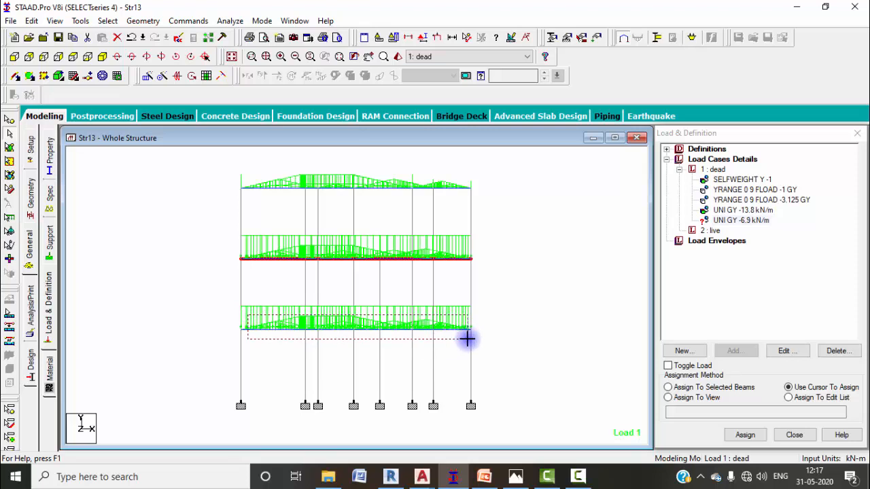
Step: Remove the outer perimeter beams of the two lower floors from the selection, keeping the interior beams selected
click(101, 58)
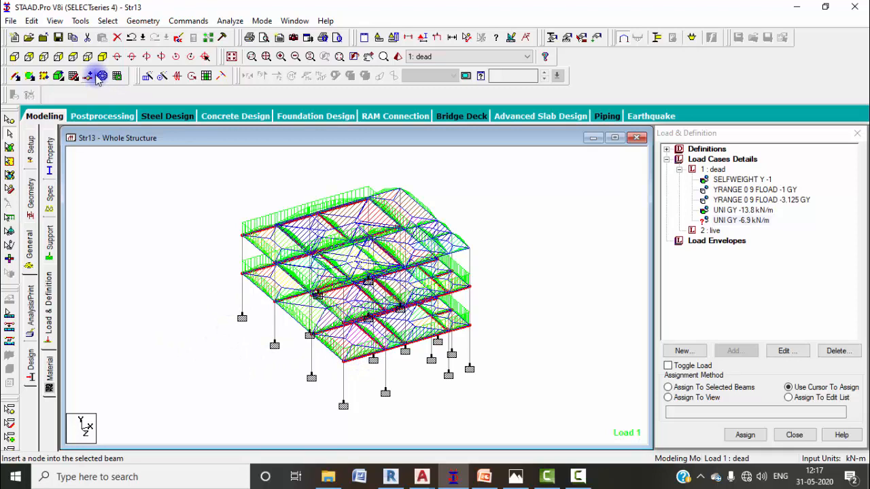
click(44, 58)
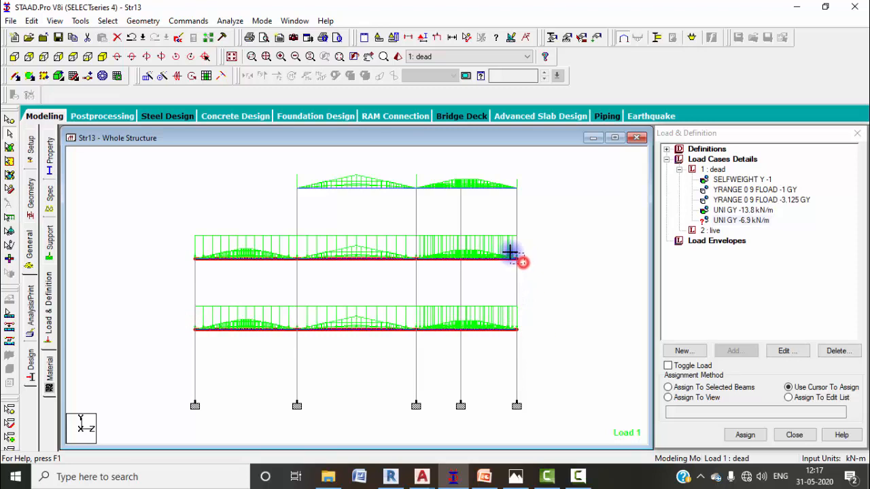
click(102, 56)
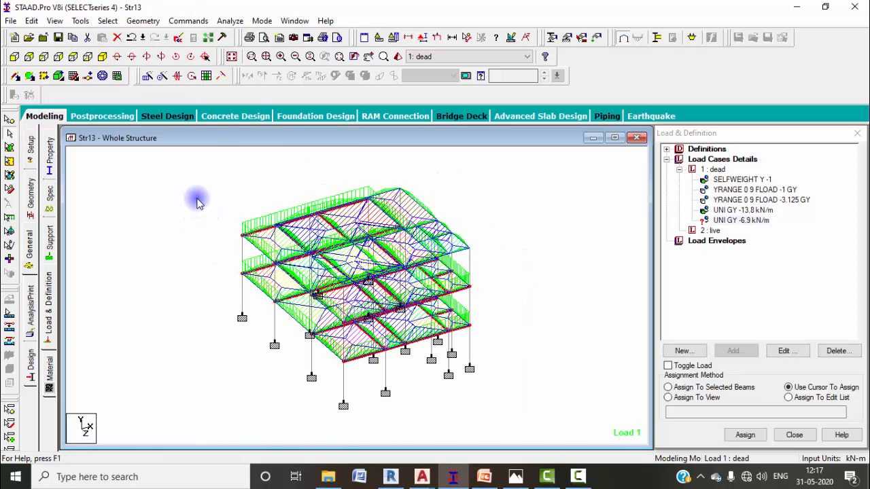
scroll(197, 203, up, 4)
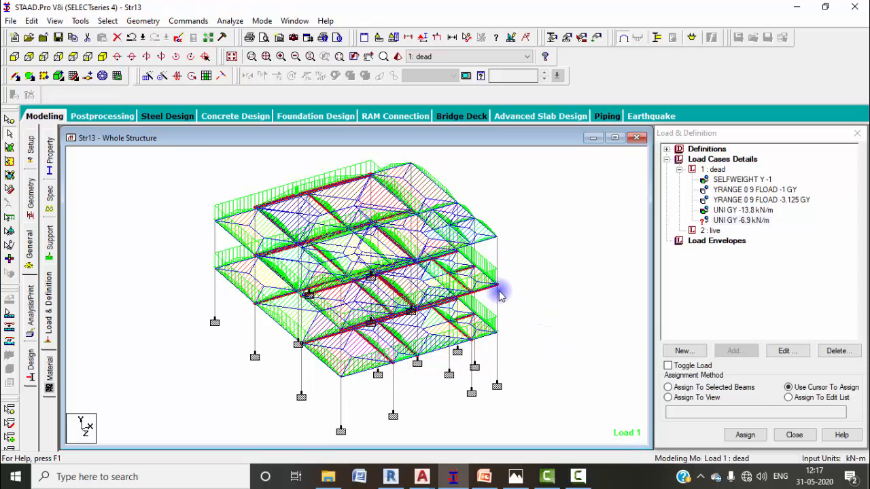
scroll(430, 294, up, 4)
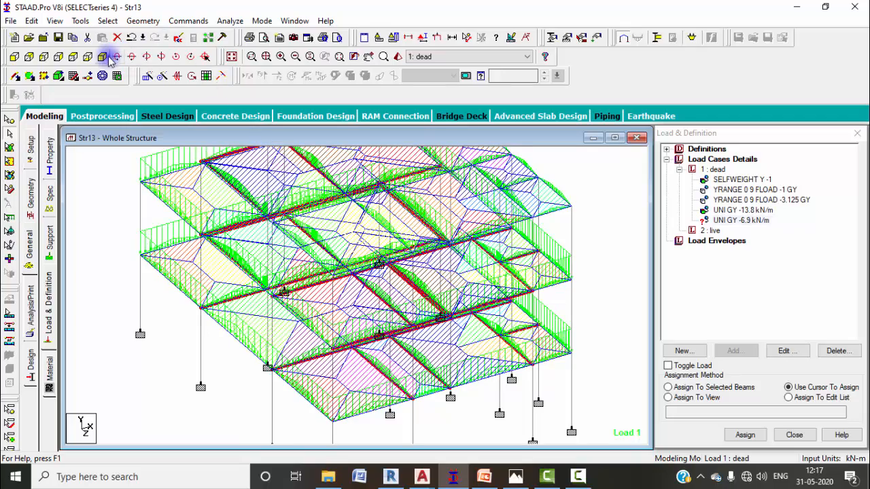
Step: Correct the beam selection along the roof's setback edge by deselecting the stray member picked there
click(148, 58)
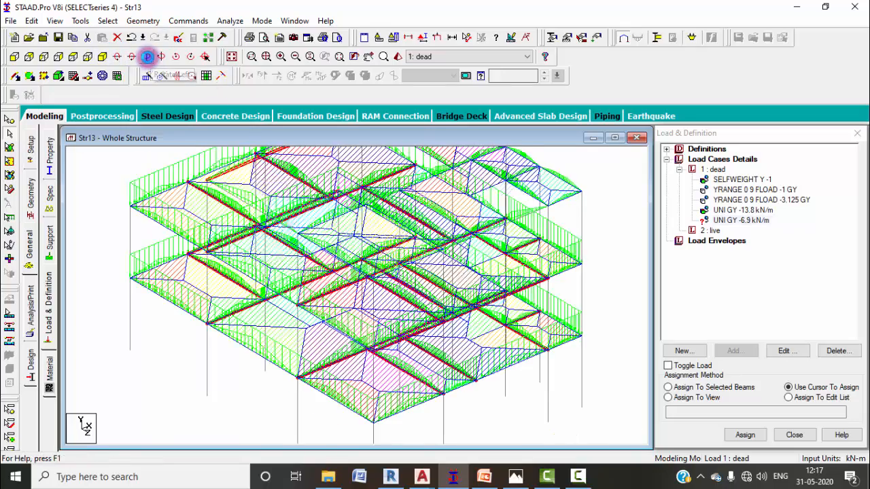
click(148, 57)
click(148, 58)
click(148, 57)
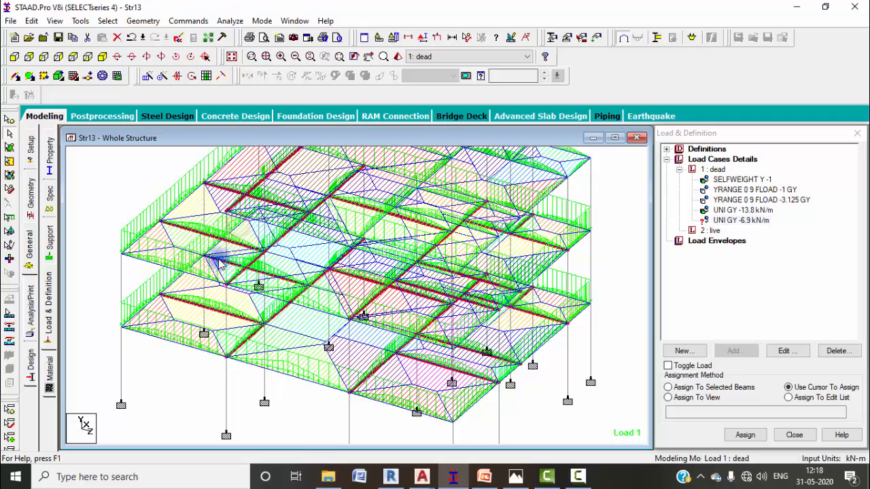
middle_drag(197, 274, 203, 342)
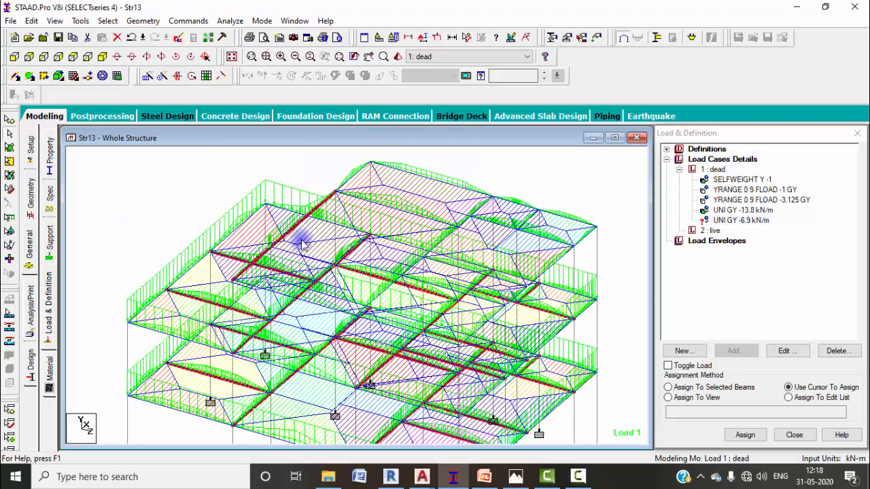
click(146, 56)
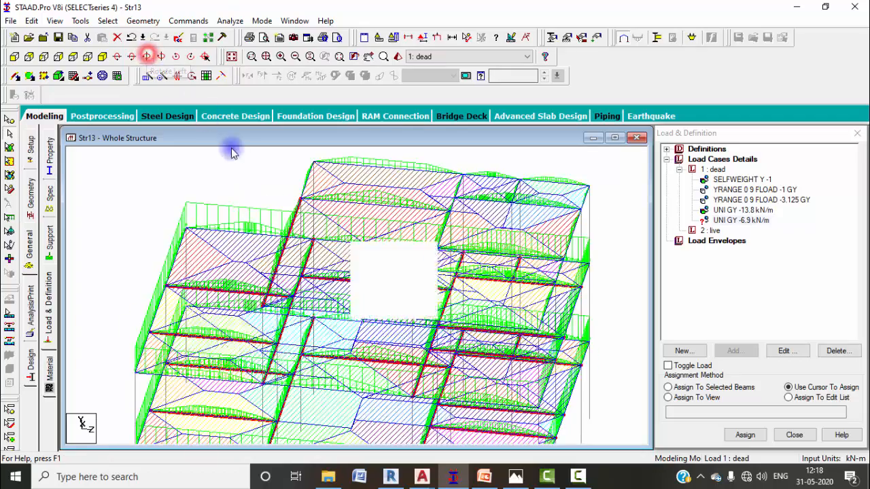
click(291, 212)
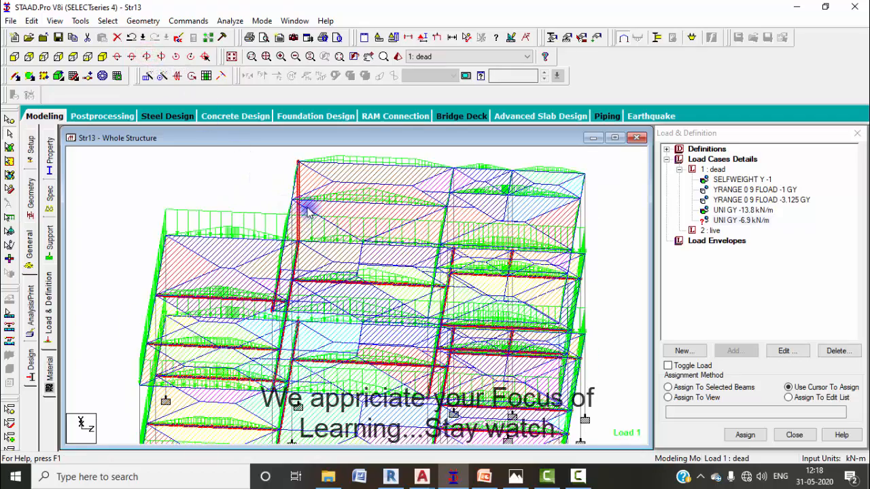
click(300, 184)
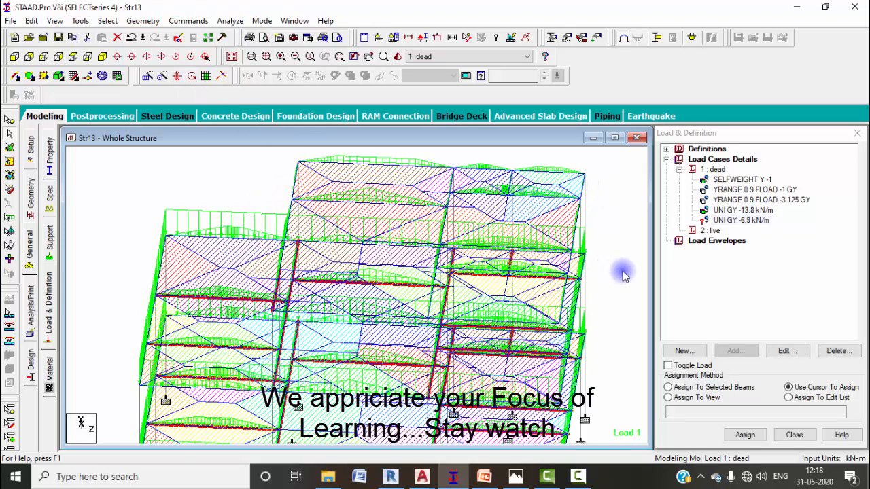
Step: Check the selected interior beams from the opposite side of the structure
click(144, 58)
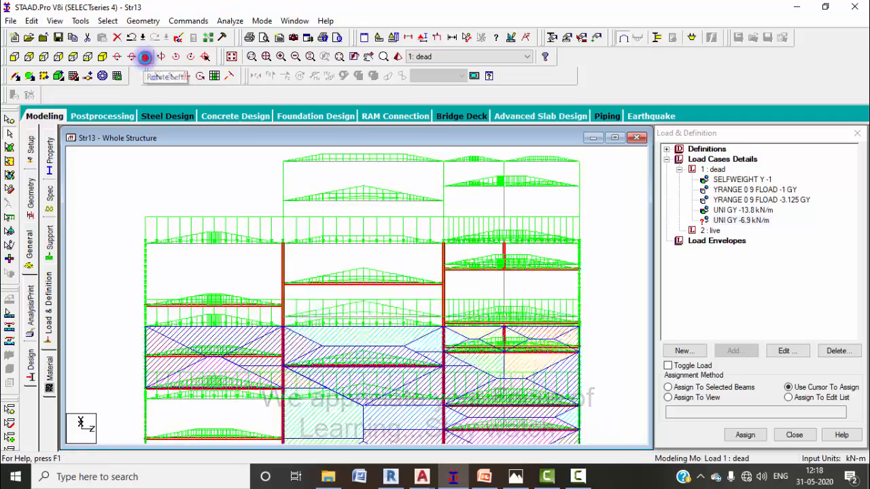
click(145, 57)
click(145, 58)
click(146, 58)
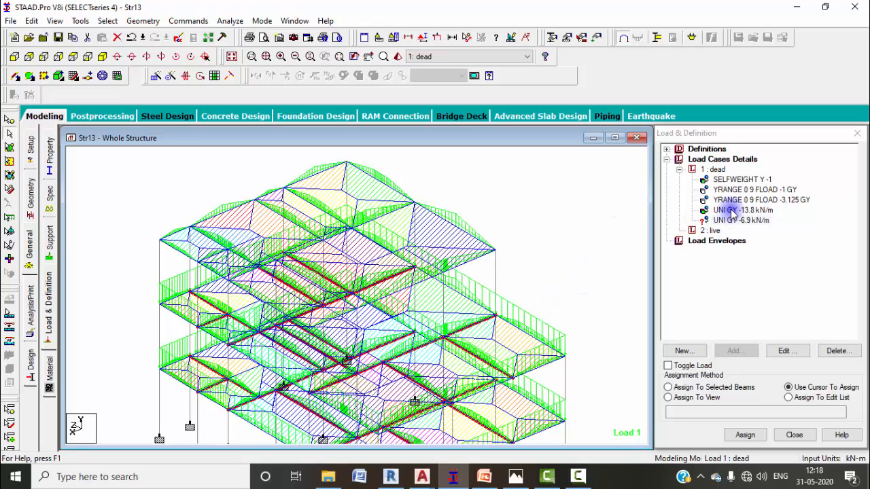
Step: Assign the -6.9 kN/m uniform load to the selected interior beams
click(714, 387)
click(751, 433)
click(779, 321)
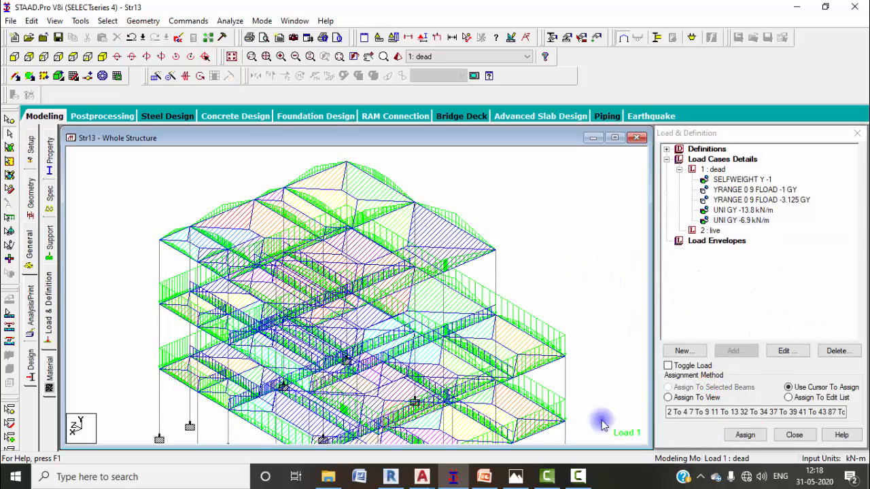
Step: Look up the parapet wall load calculation in the PowerPoint presentation and return to STAAD.Pro
click(484, 476)
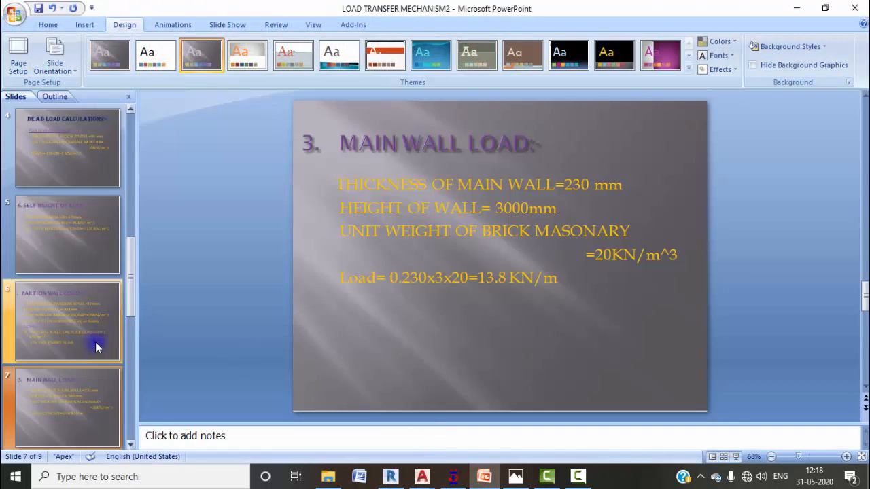
key(Down)
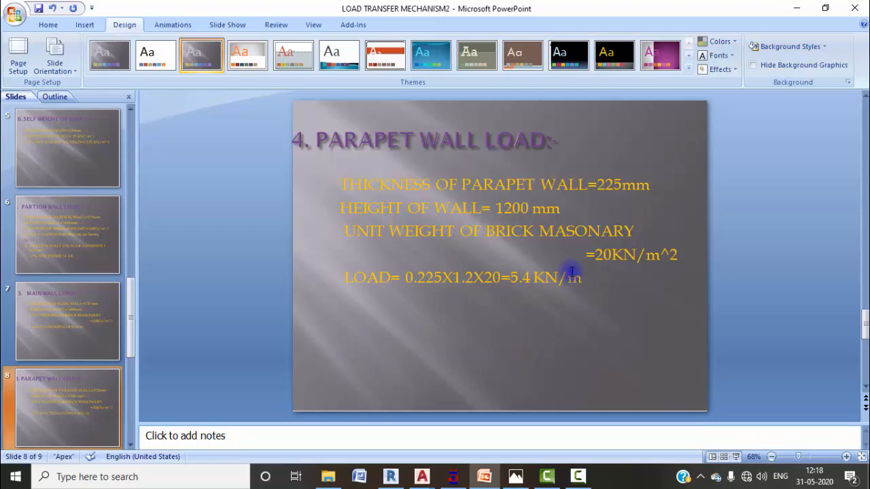
click(796, 8)
Step: Add a uniform member force of -5.4 kN/m in the GY direction to the dead load case
click(709, 168)
click(731, 350)
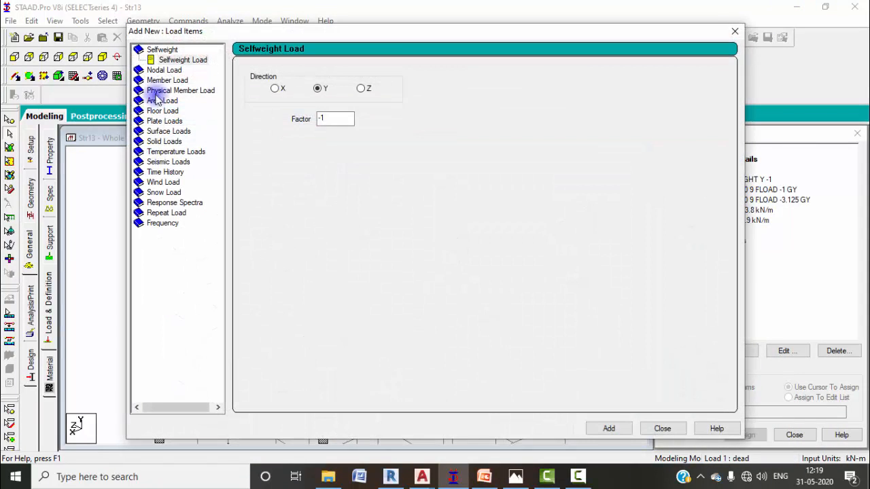
click(164, 80)
click(371, 101)
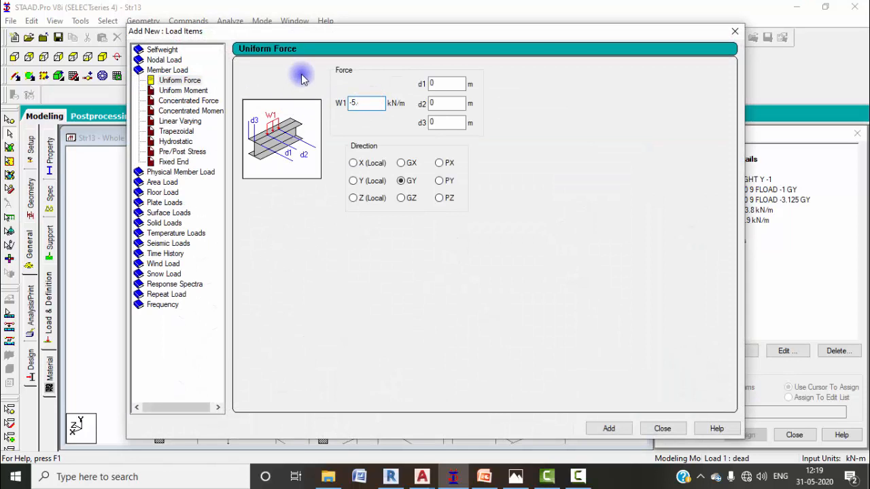
click(609, 428)
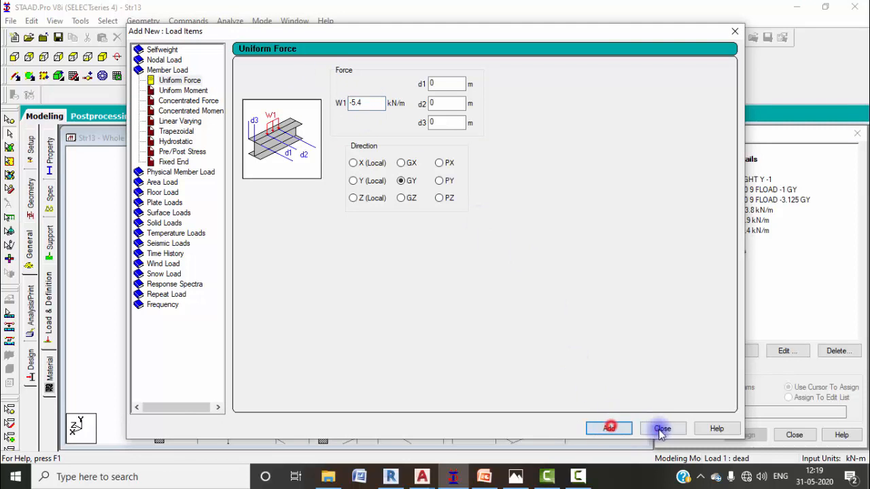
click(662, 428)
Step: Choose the -5.4 kN/m uniform load and select the roof level's perimeter beams in the front and side elevations
click(724, 231)
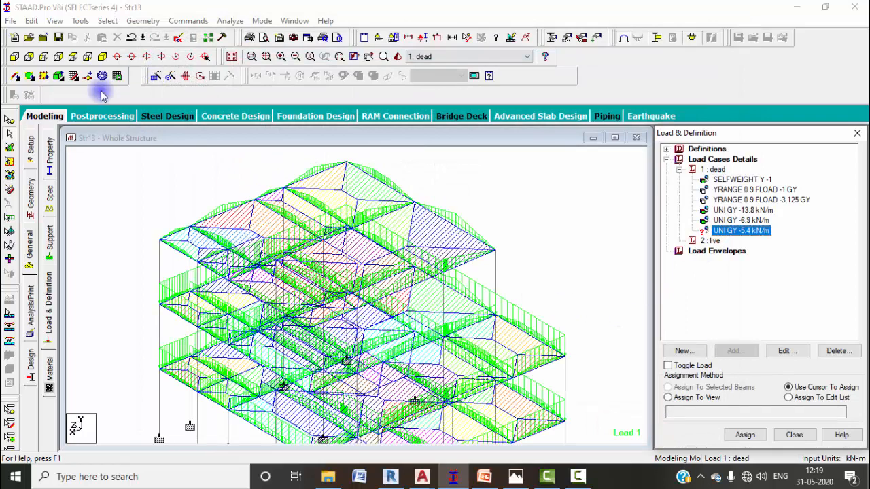
click(14, 57)
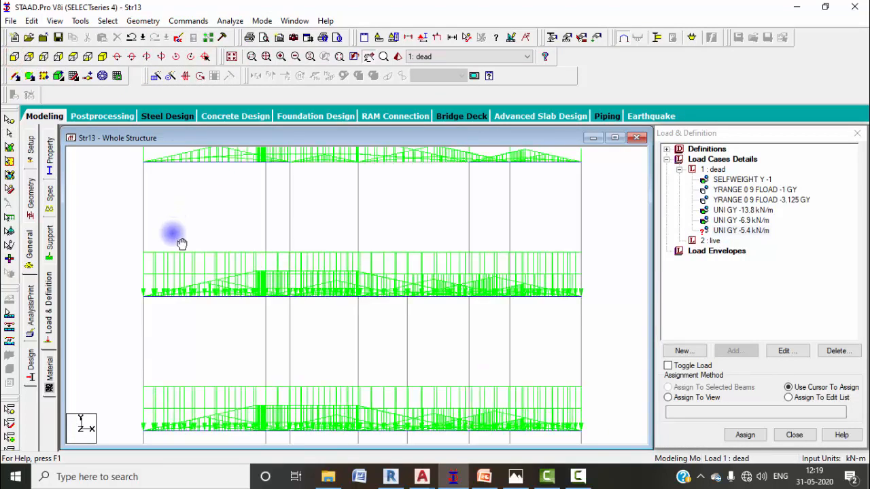
click(138, 231)
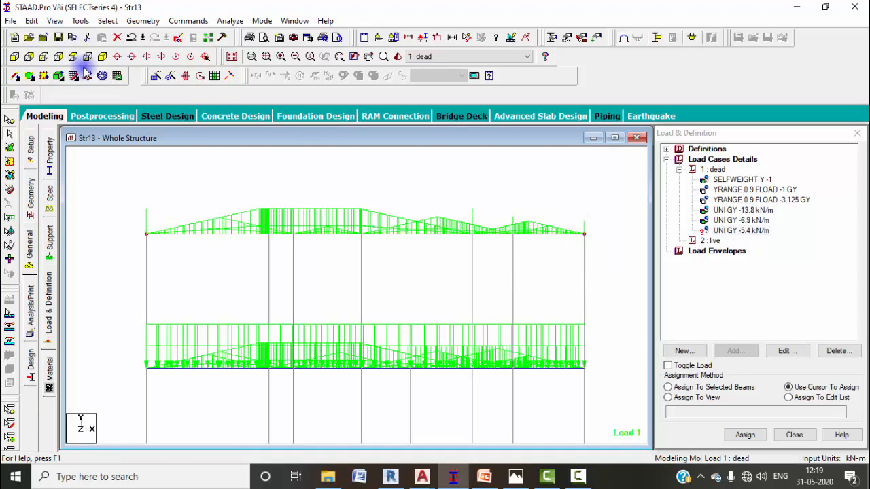
click(432, 225)
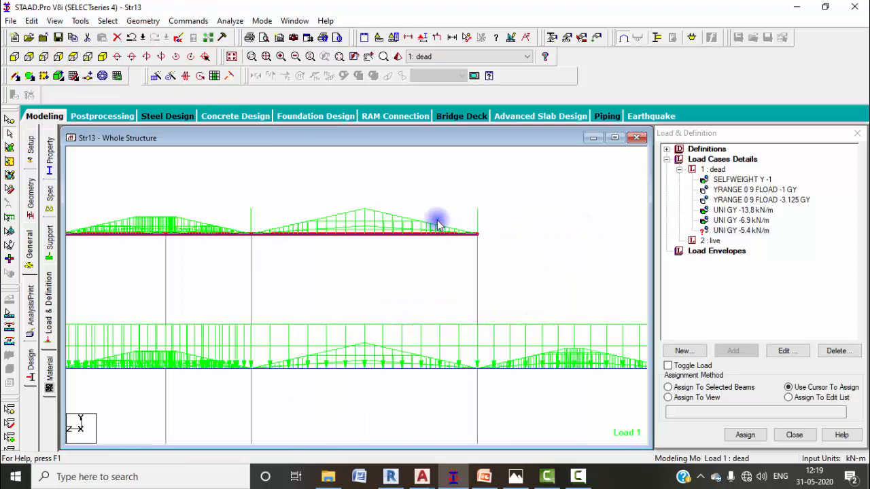
middle_drag(401, 258, 569, 255)
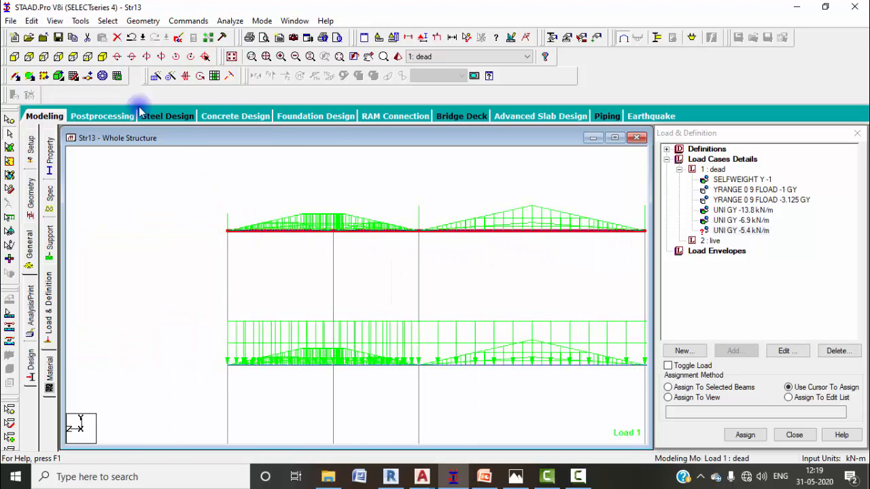
click(102, 56)
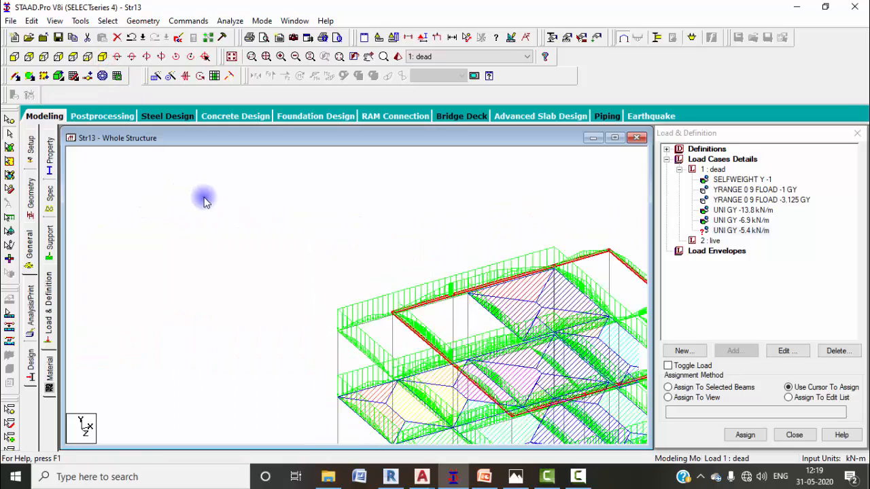
Step: Assign the -5.4 kN/m parapet load to the selected roof perimeter beams
click(668, 387)
click(744, 435)
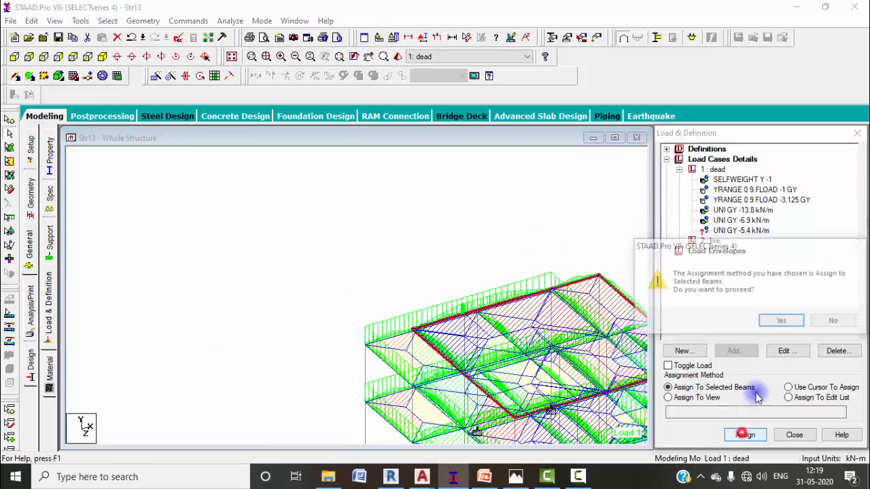
click(780, 322)
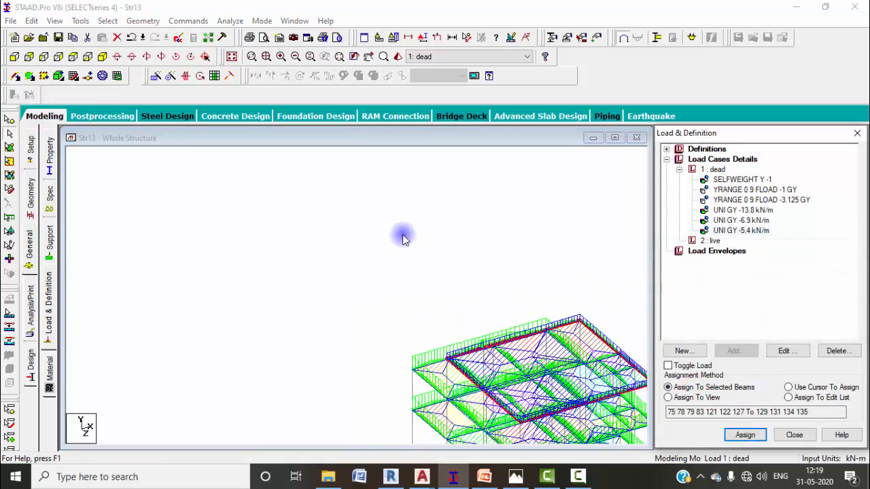
Step: Review the load factors slide and the slide overview in PowerPoint, and return to STAAD.Pro
mouse_move(433, 481)
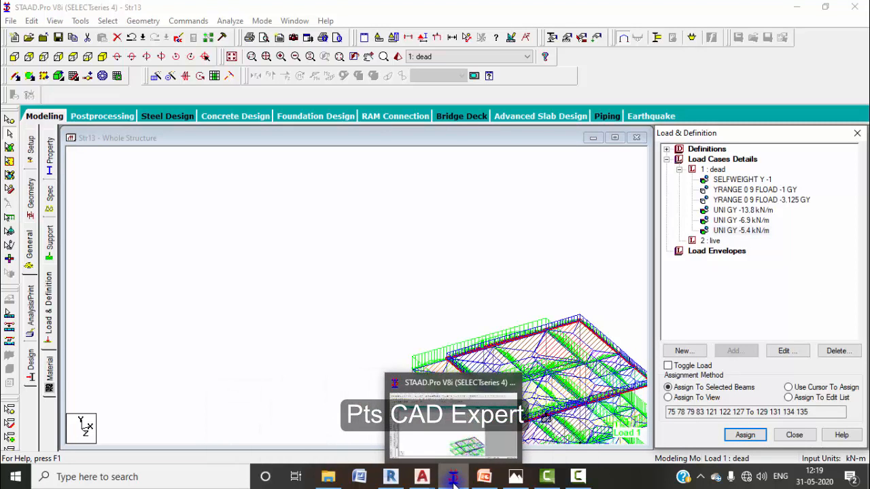
click(484, 476)
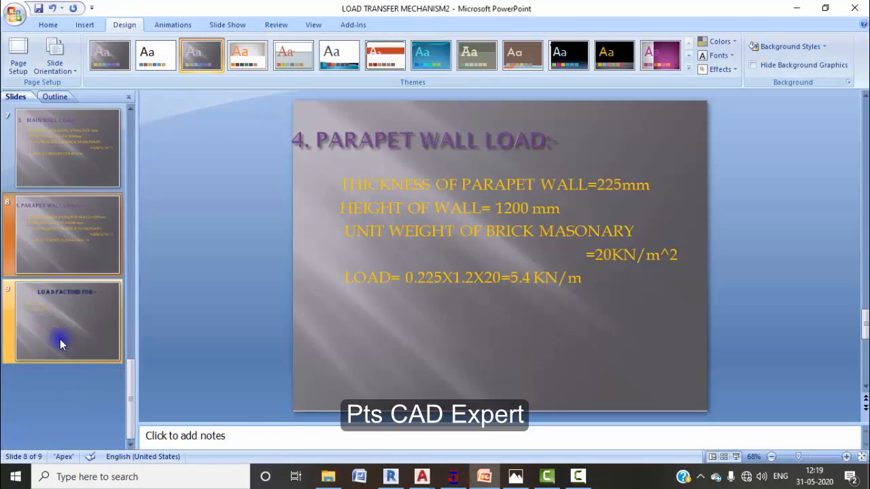
click(74, 331)
scroll(82, 286, up, 5)
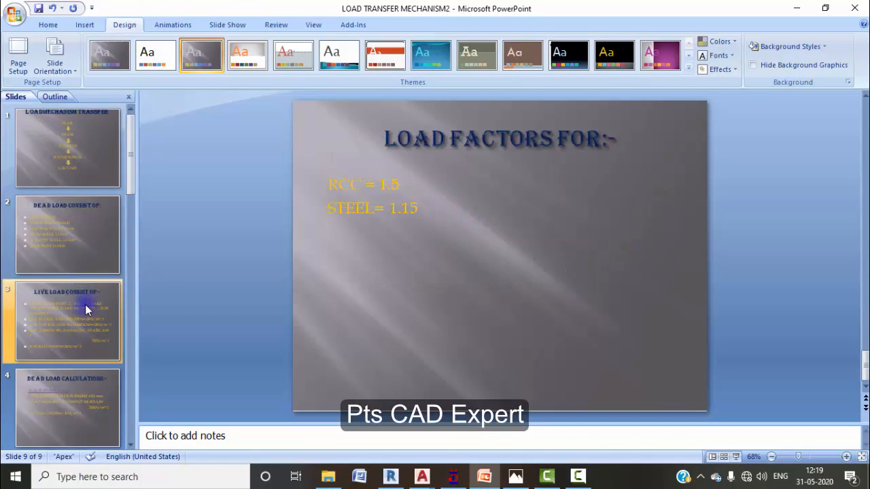
click(800, 10)
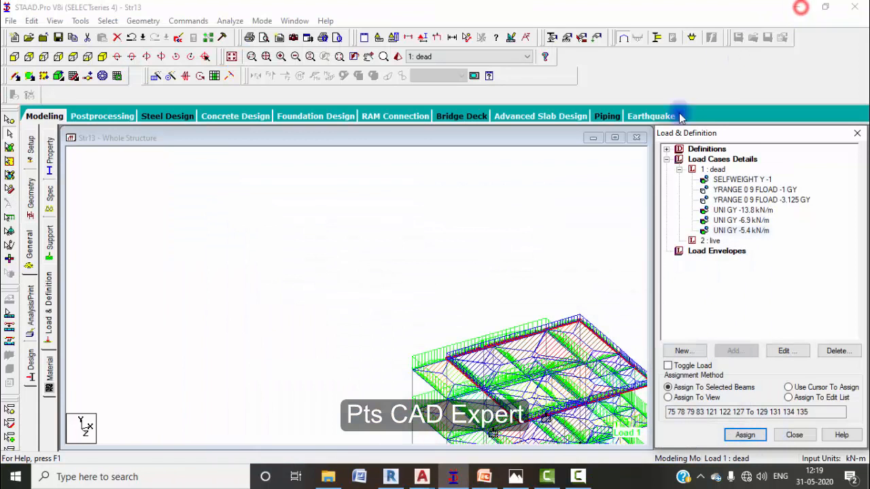
Step: Add a -2 kN/m2 Global Y floor load over the Y range 0 to 9 m to the live load case and display it
click(711, 241)
click(733, 350)
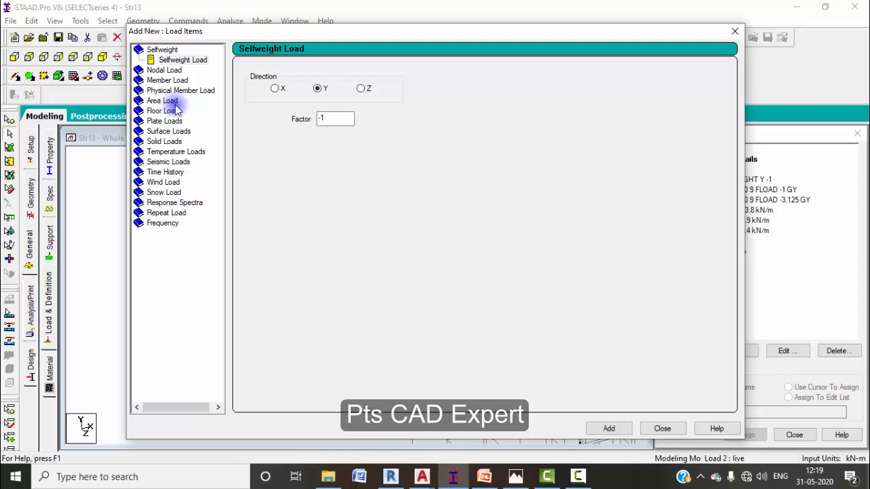
click(174, 112)
click(282, 131)
text(-2)
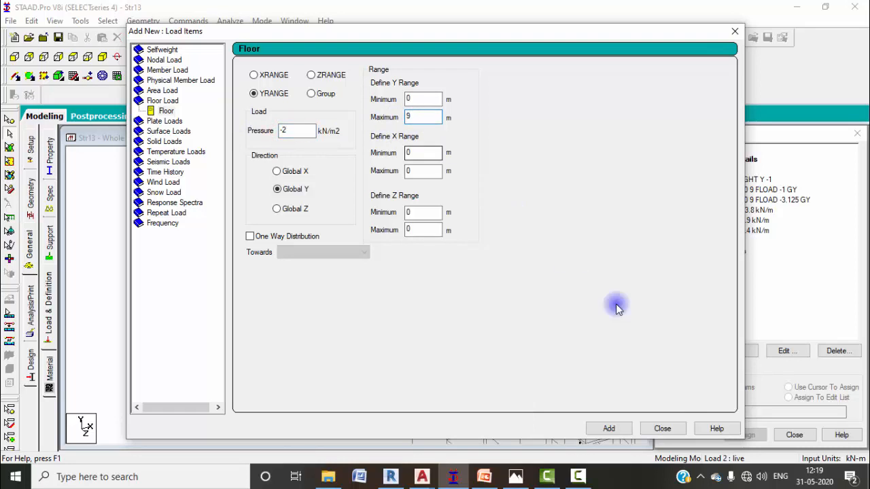
click(651, 430)
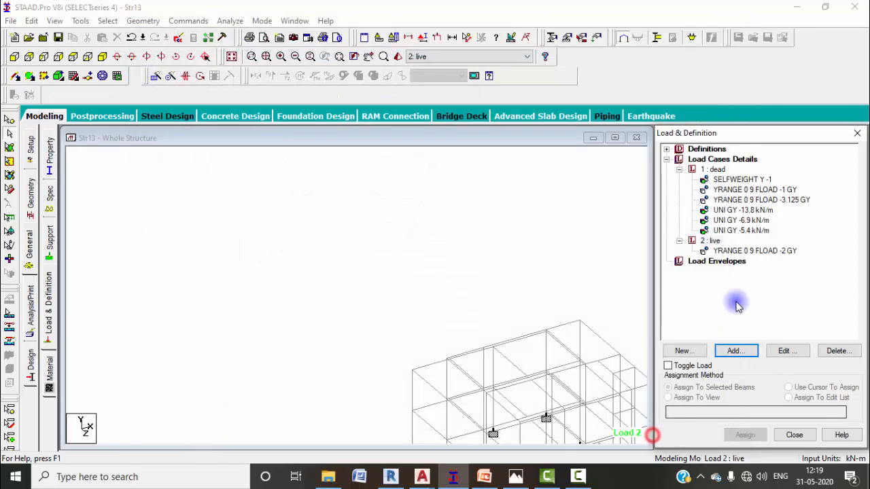
click(741, 250)
click(420, 243)
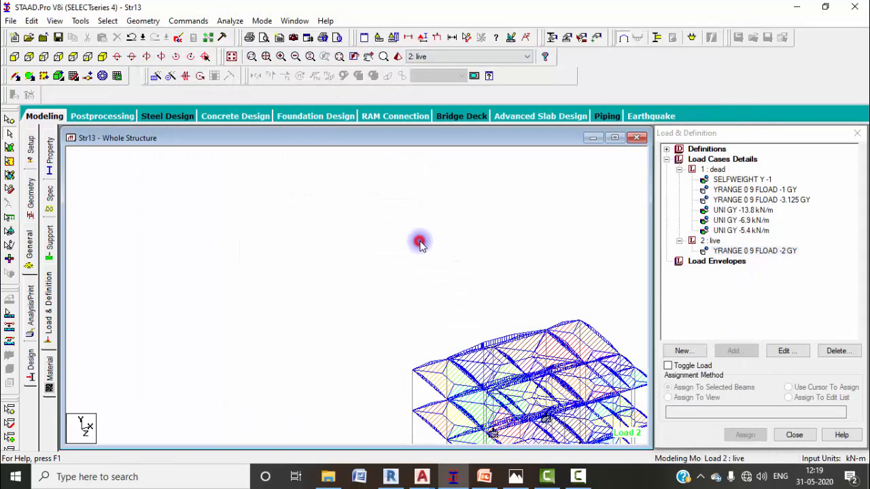
Step: Generate and add automatic load combinations using the Indian Code for the Genral_Structures category
click(717, 160)
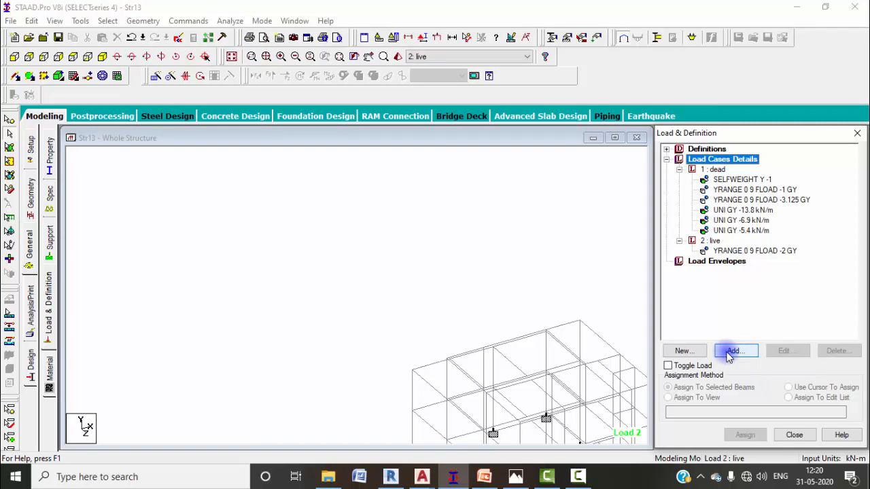
click(736, 352)
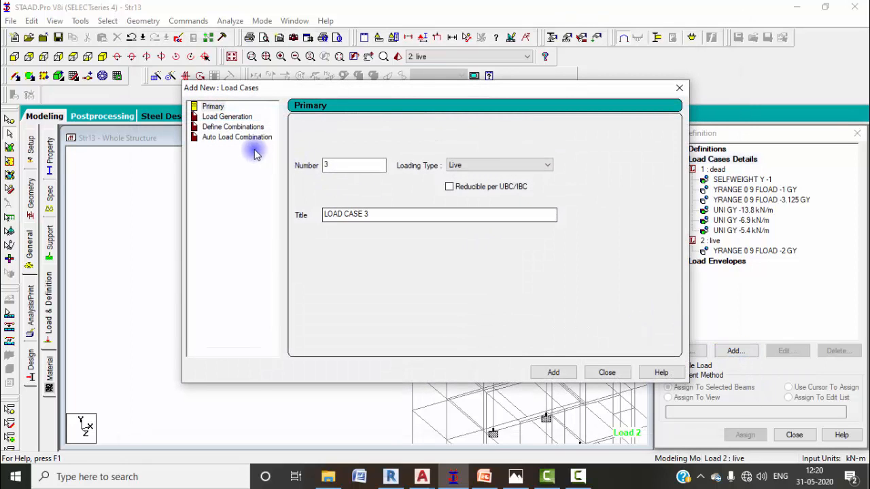
click(251, 137)
click(470, 128)
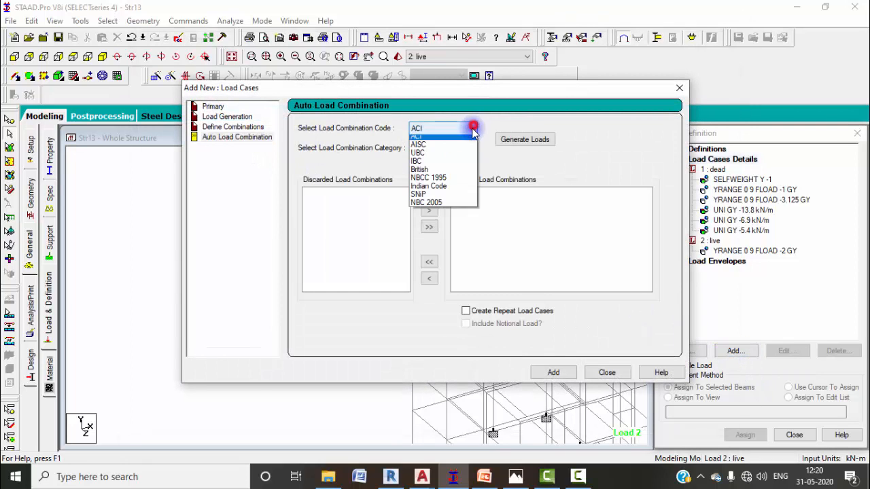
click(429, 190)
click(516, 140)
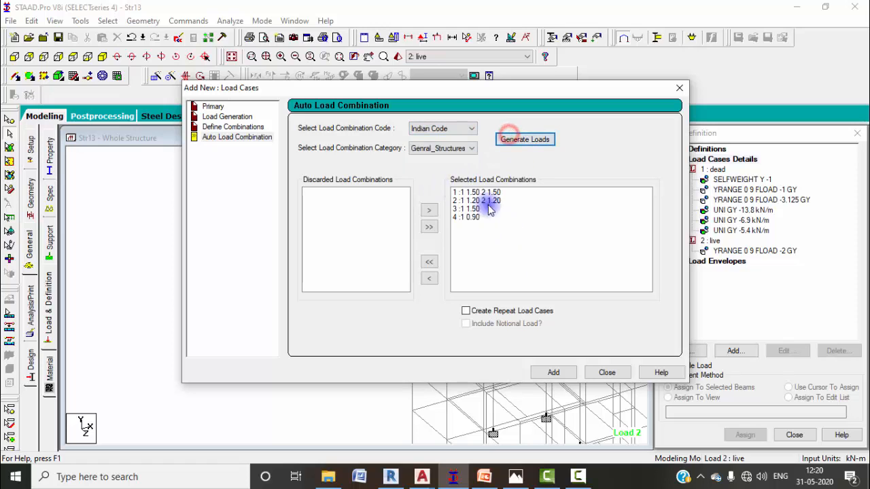
click(554, 372)
click(606, 372)
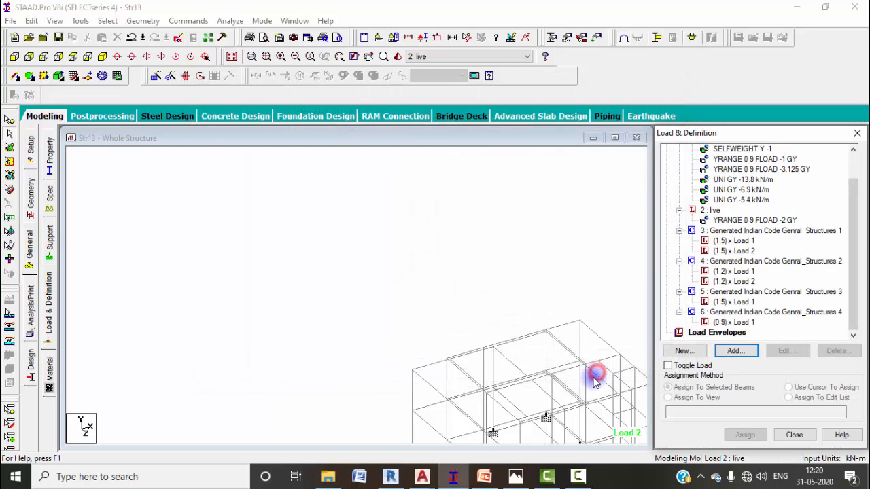
Step: Check the RCC and steel load factors on the last PowerPoint slide, and return to STAAD.Pro
click(484, 482)
scroll(60, 365, down, 5)
click(66, 319)
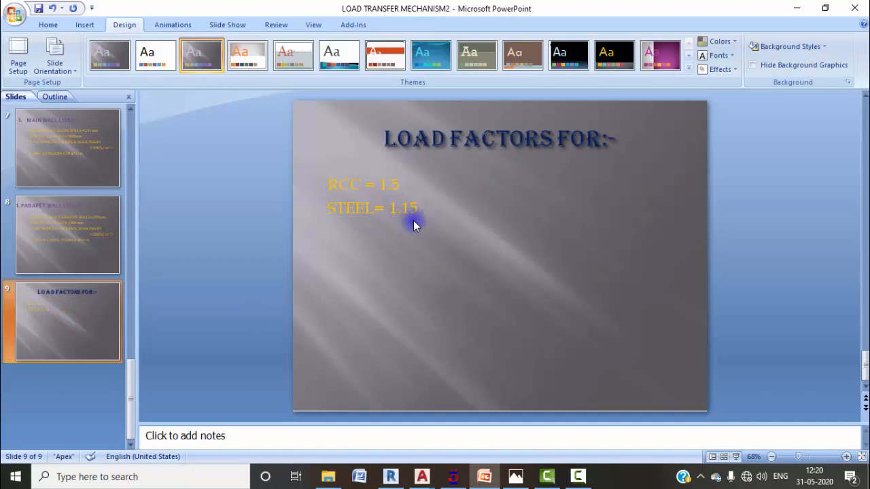
click(804, 11)
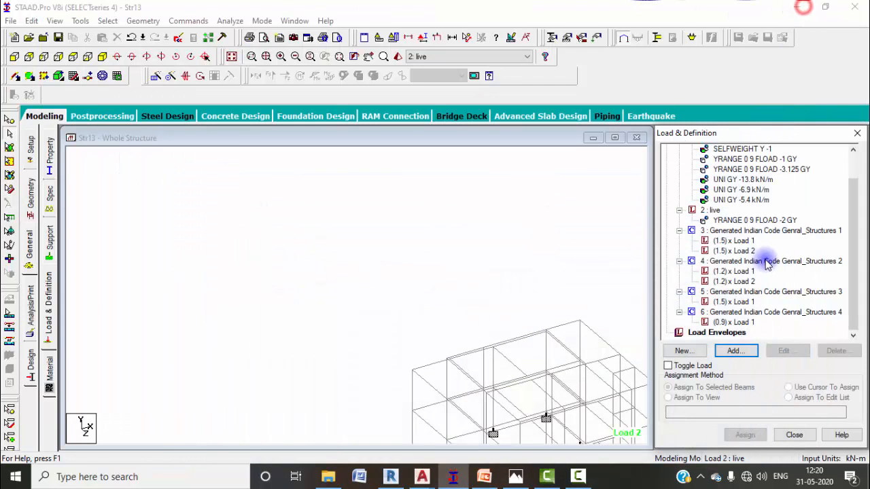
Step: Add a post-analysis print command for member forces, assigned to the view
click(466, 245)
click(192, 19)
mouse_move(198, 246)
click(347, 279)
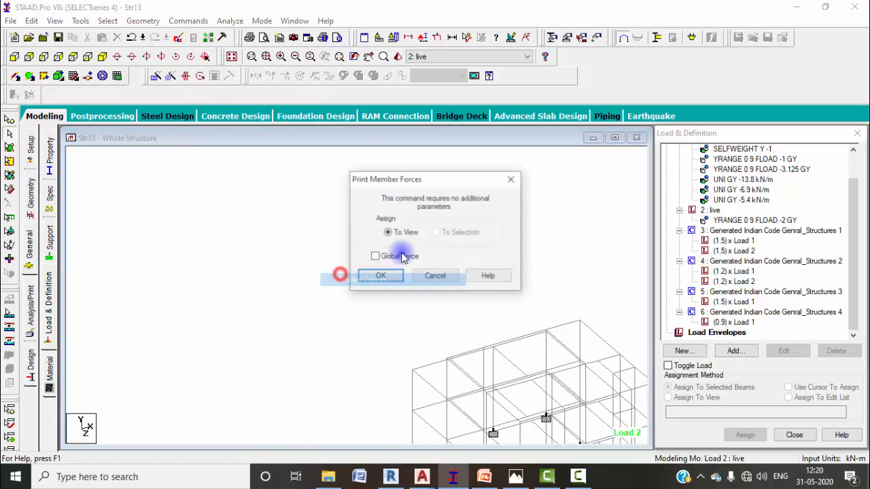
click(385, 273)
Step: Add a post-analysis print command for member stresses, assigned to the view
click(188, 21)
mouse_move(200, 246)
click(340, 292)
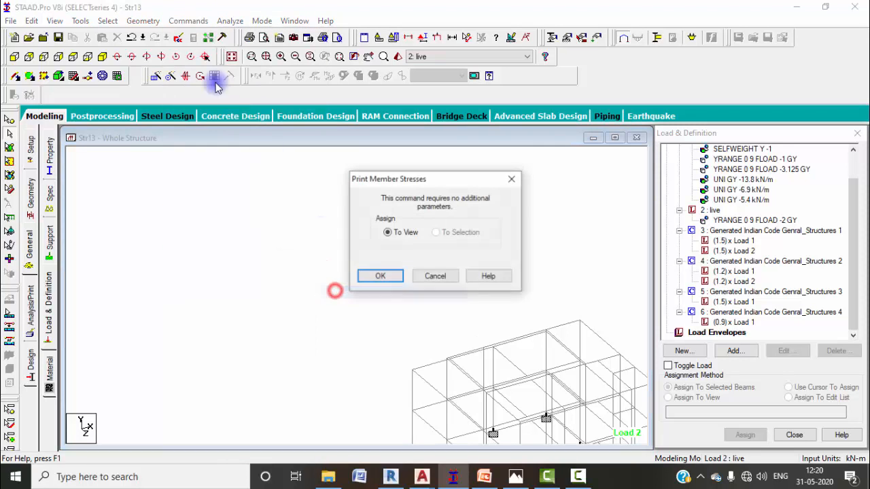
click(364, 274)
Step: Add a Perform Analysis command with the print option set to All
click(188, 20)
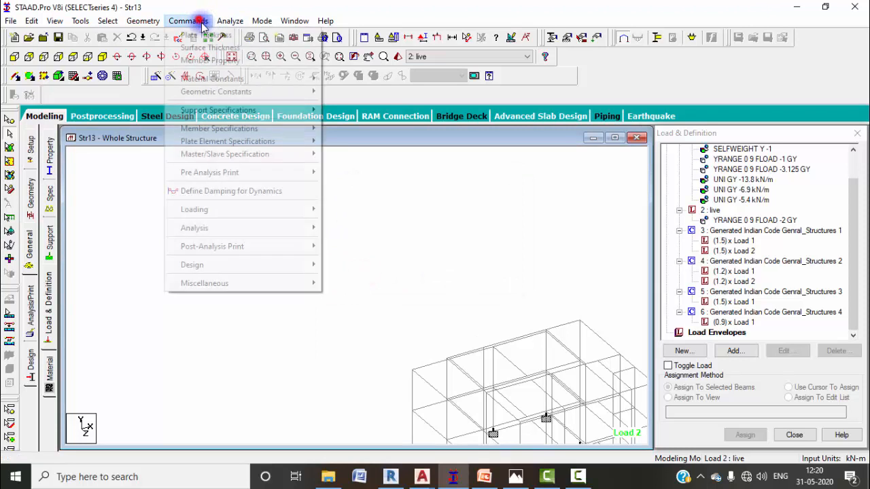
mouse_move(257, 223)
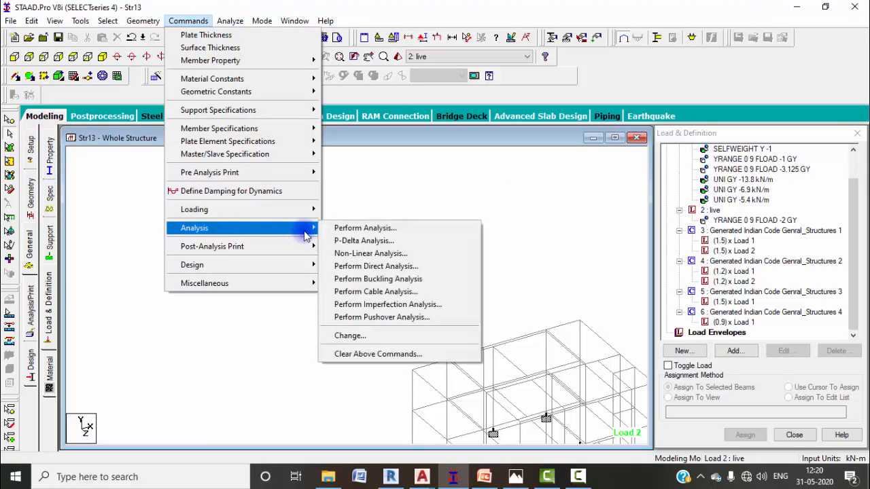
click(338, 229)
click(408, 277)
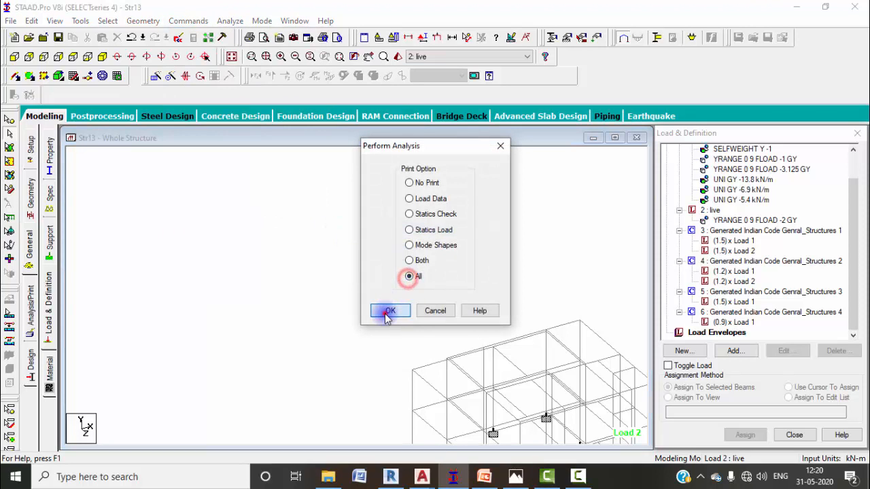
click(387, 310)
Step: Run the analysis, saving the modified structure as Str13 in New folder (2) on the Desktop
click(231, 20)
click(249, 35)
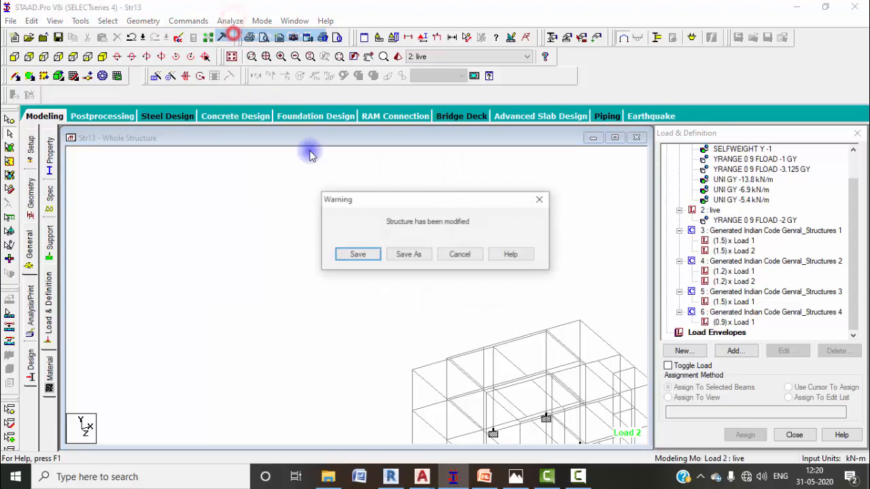
click(340, 250)
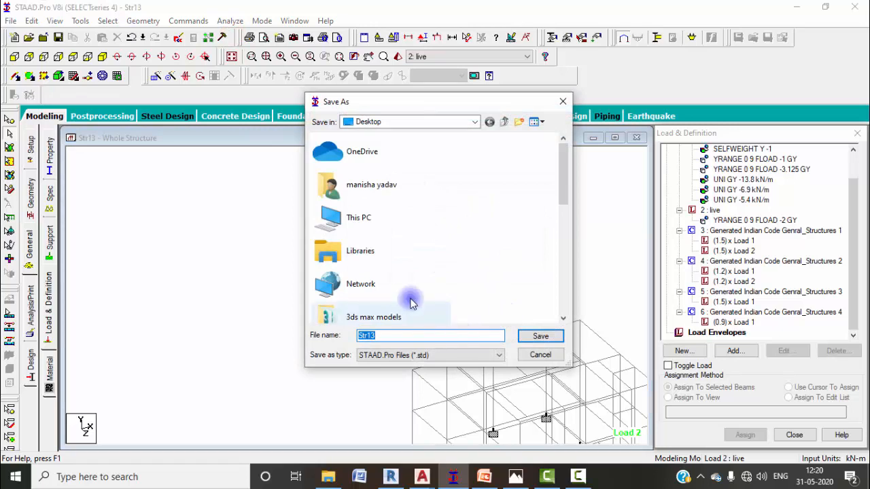
scroll(419, 308, down, 6)
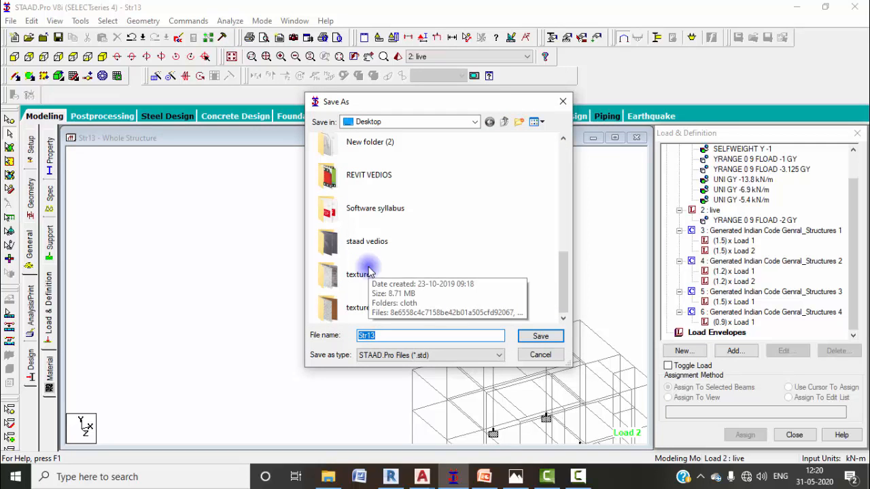
click(400, 144)
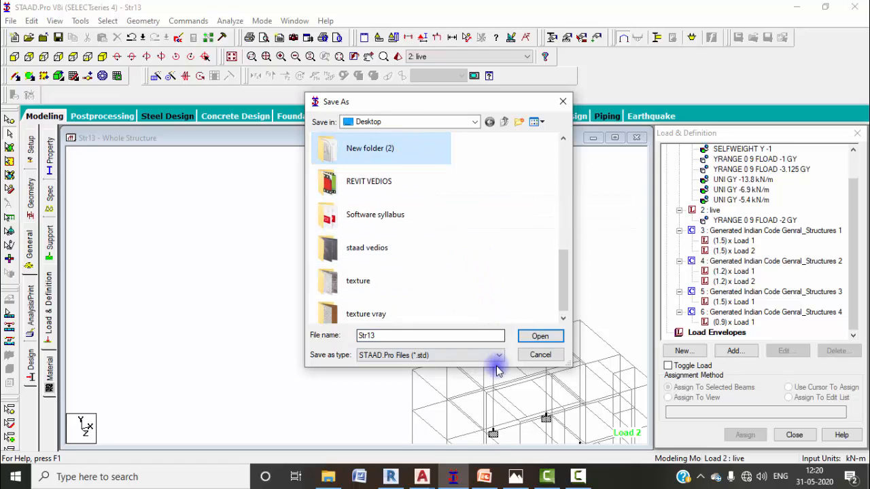
double_click(406, 148)
click(526, 336)
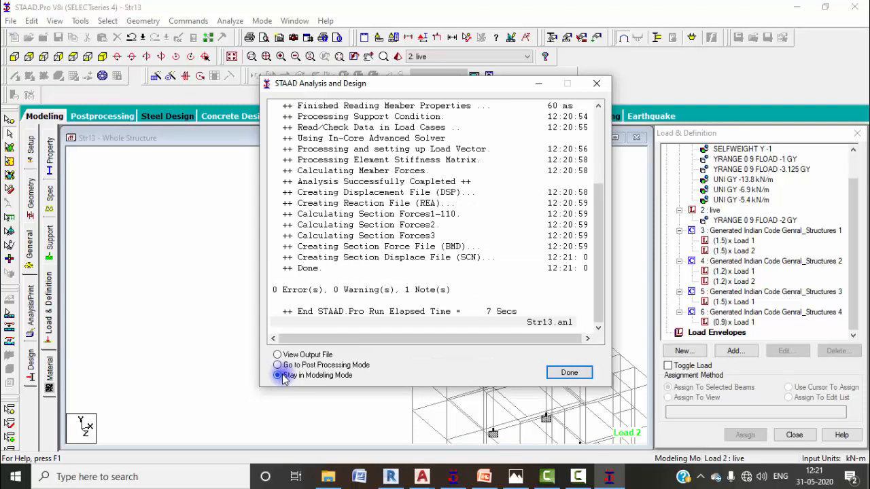
Step: View the analysis output file and go through its applied load, reaction load, member force and member stress results
click(316, 359)
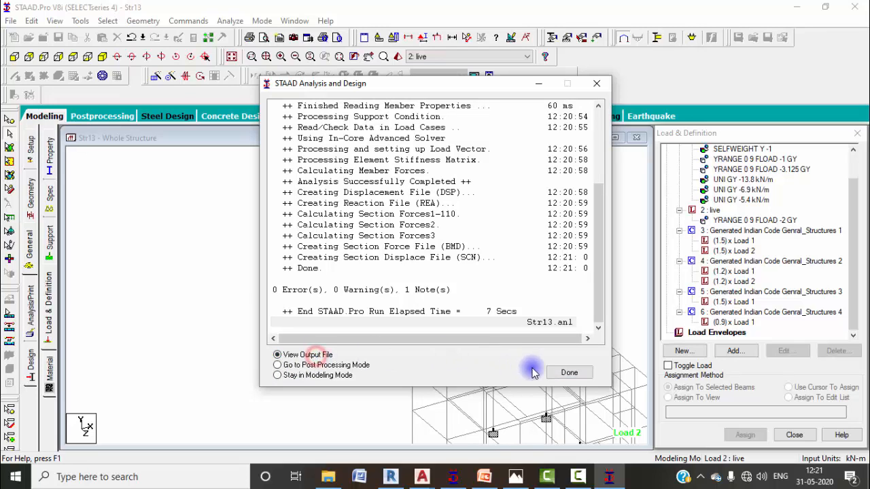
click(564, 371)
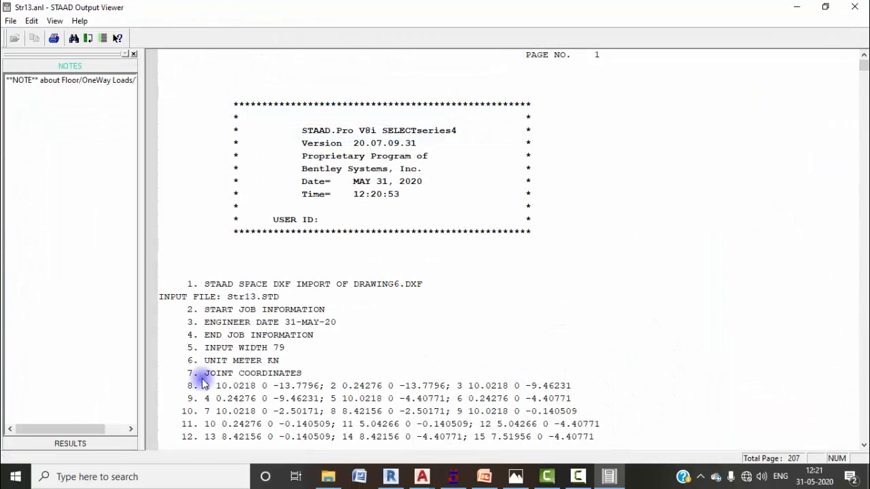
click(98, 444)
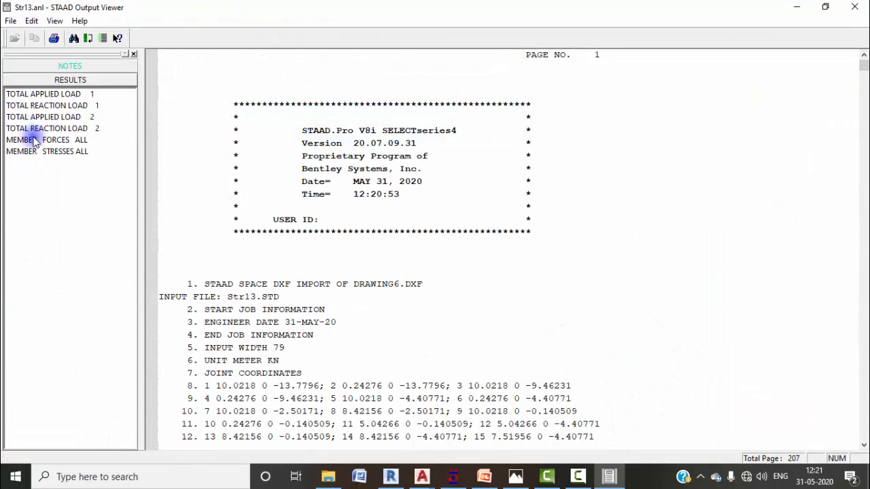
click(34, 140)
click(35, 151)
click(40, 128)
click(45, 118)
click(45, 105)
click(47, 94)
click(62, 152)
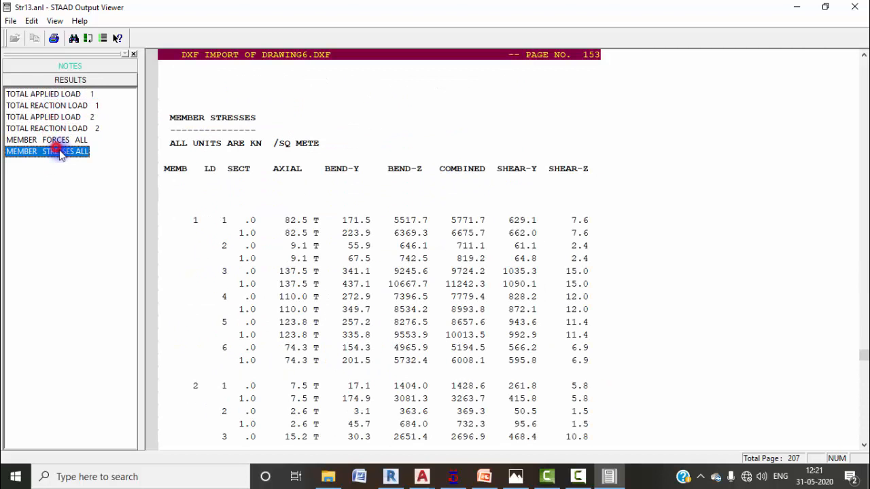
Step: Examine the member end forces for all members in the output file, and close the output viewer
click(59, 139)
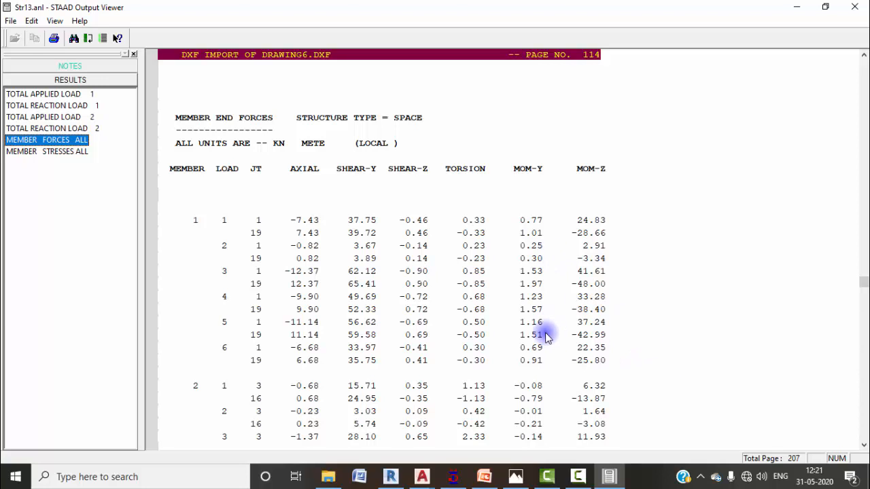
scroll(416, 336, down, 20)
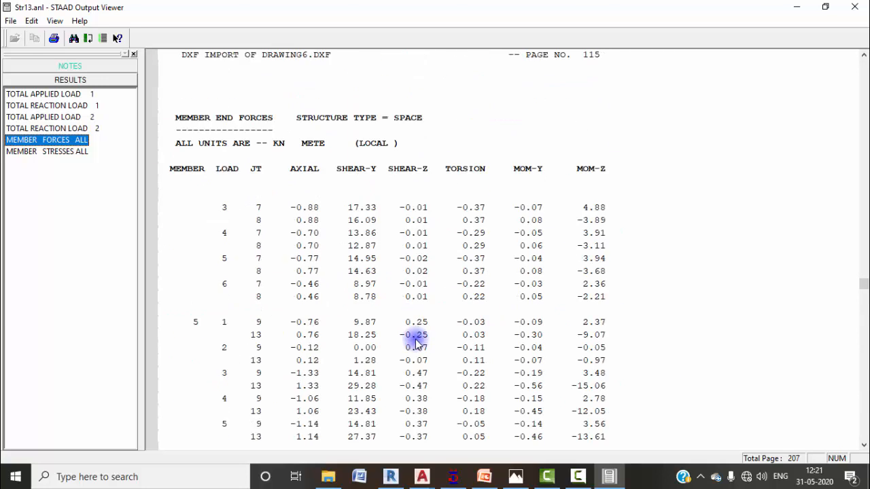
scroll(416, 343, down, 20)
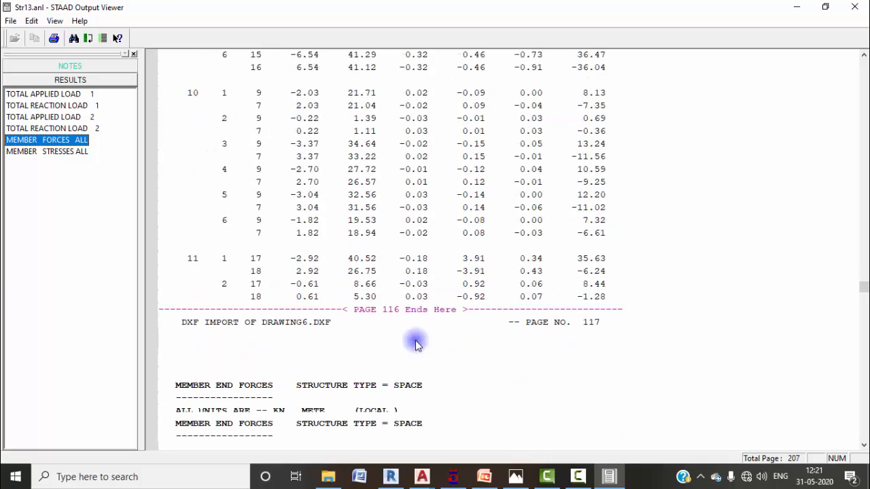
scroll(416, 343, down, 6)
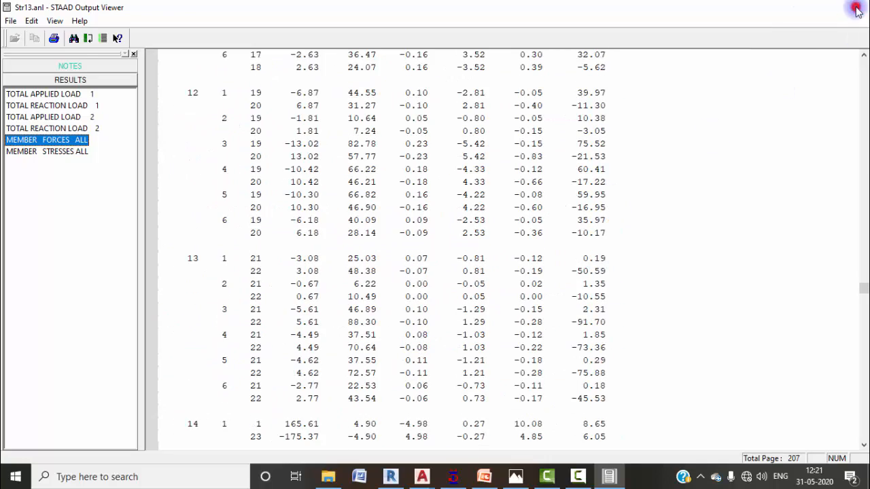
click(855, 7)
Step: Open the concrete design settings for the whole structure and set the current code to IS456
click(31, 360)
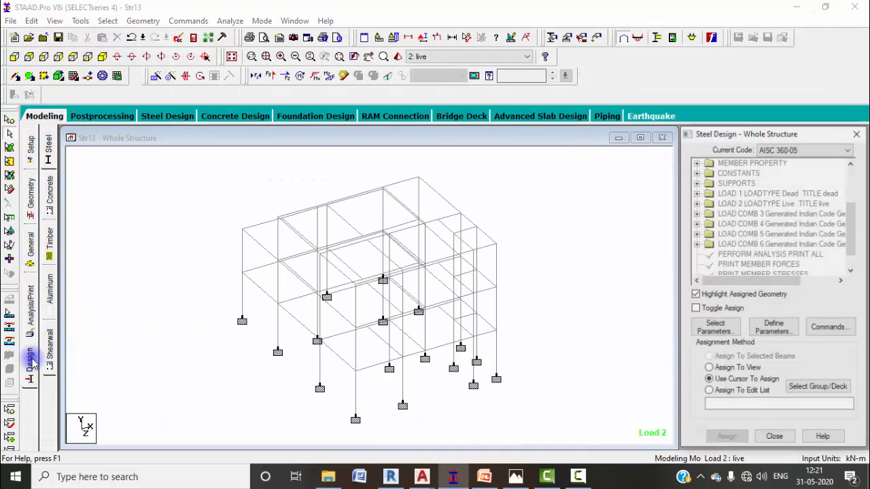
click(50, 193)
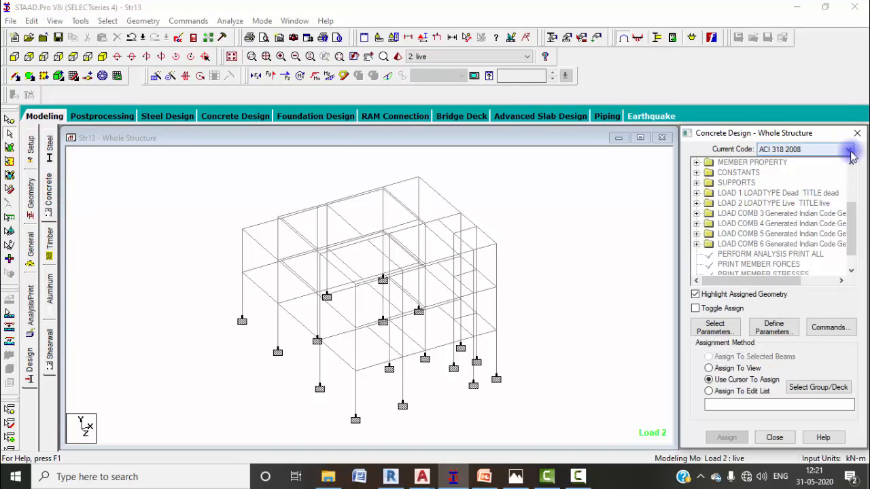
click(849, 151)
click(771, 310)
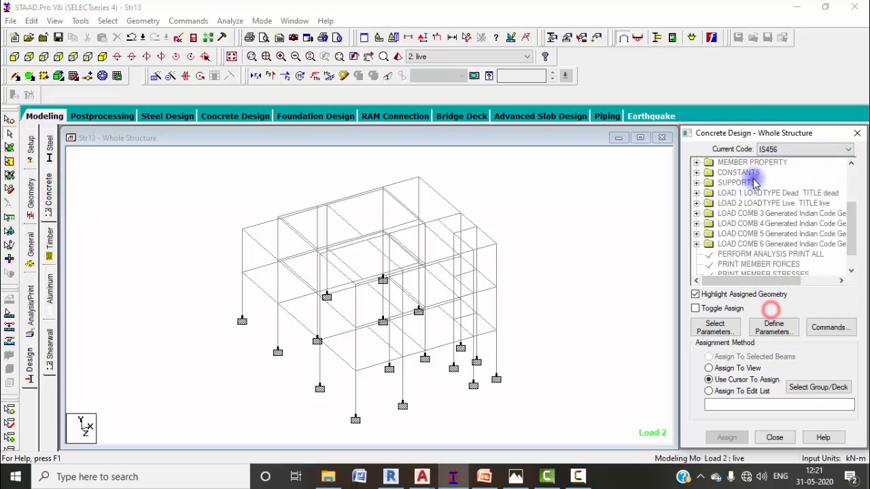
Step: Add the FC design parameter with a concrete compressive strength of 25000 kN/m2
click(774, 330)
click(264, 187)
click(464, 184)
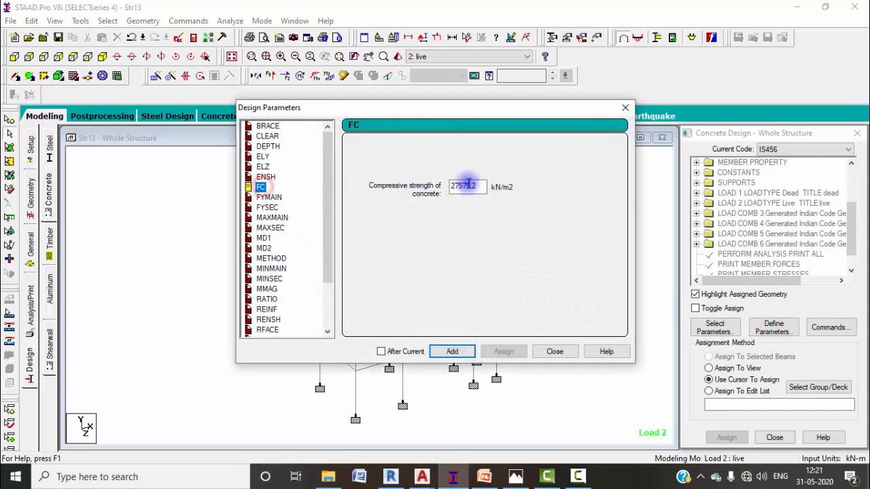
drag(476, 185, 379, 188)
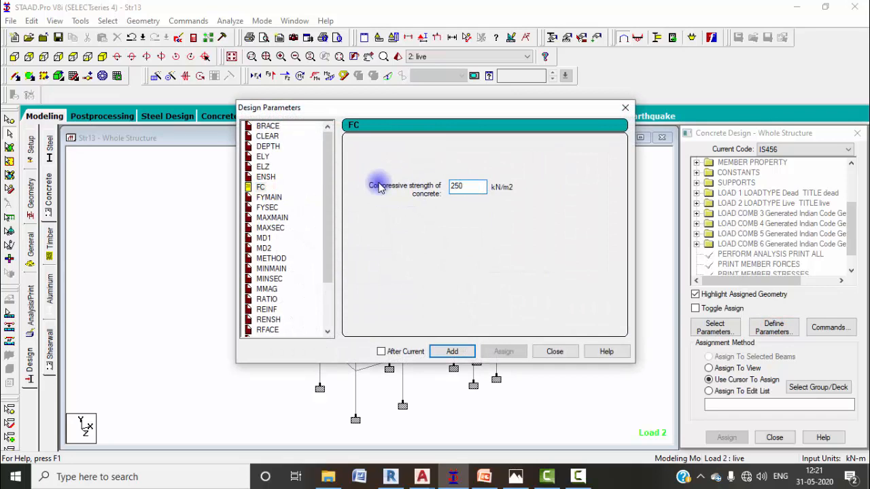
click(452, 352)
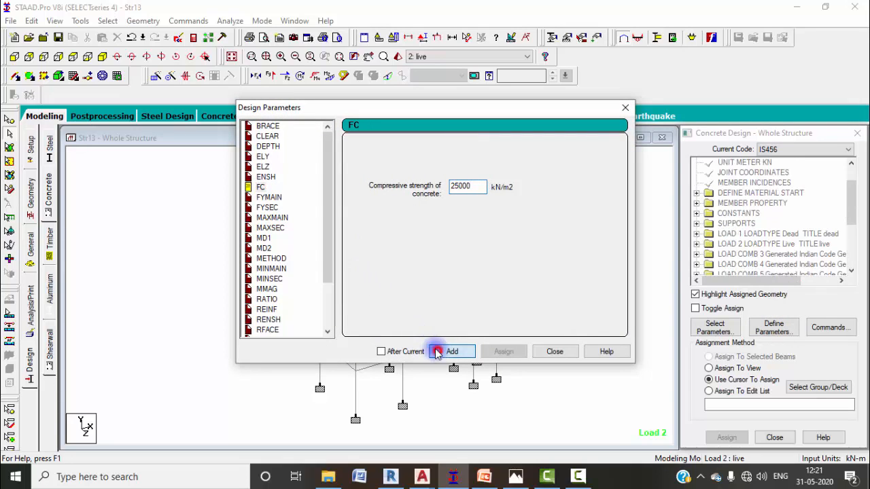
Step: Add the FYMAIN design parameter with a main reinforcement yield strength of 415000 kN/m2, and finish defining parameters
click(269, 197)
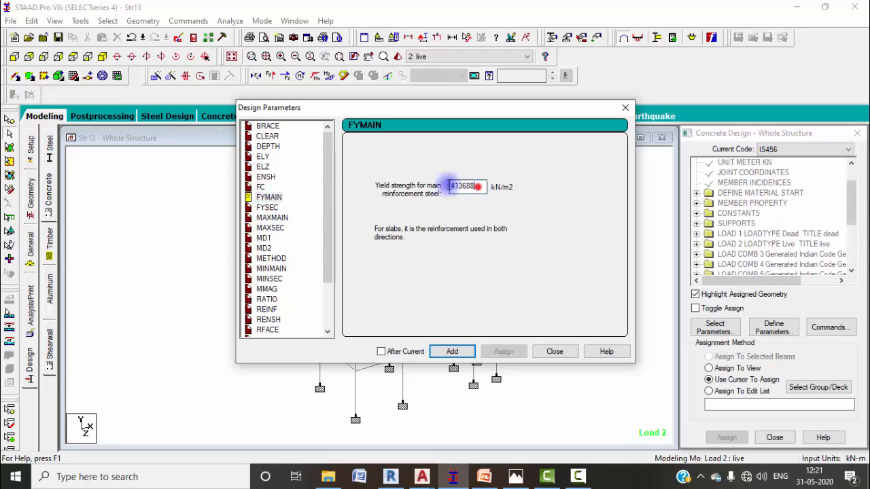
drag(474, 187, 401, 182)
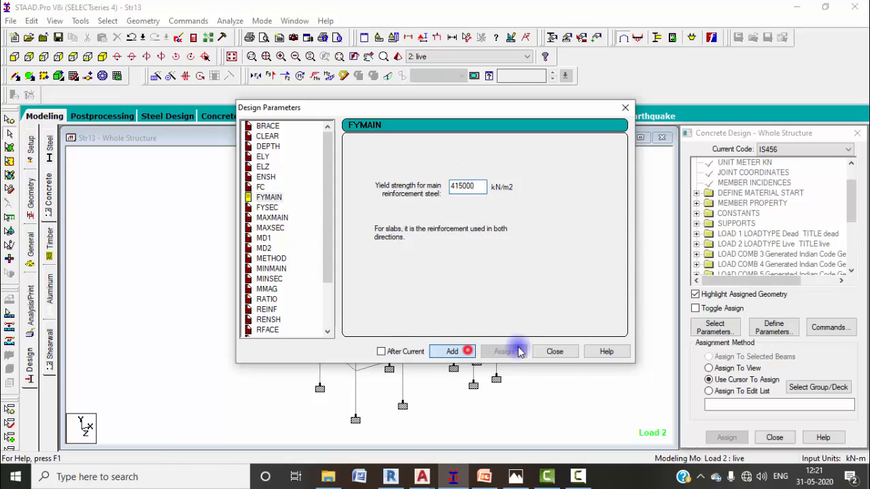
click(556, 351)
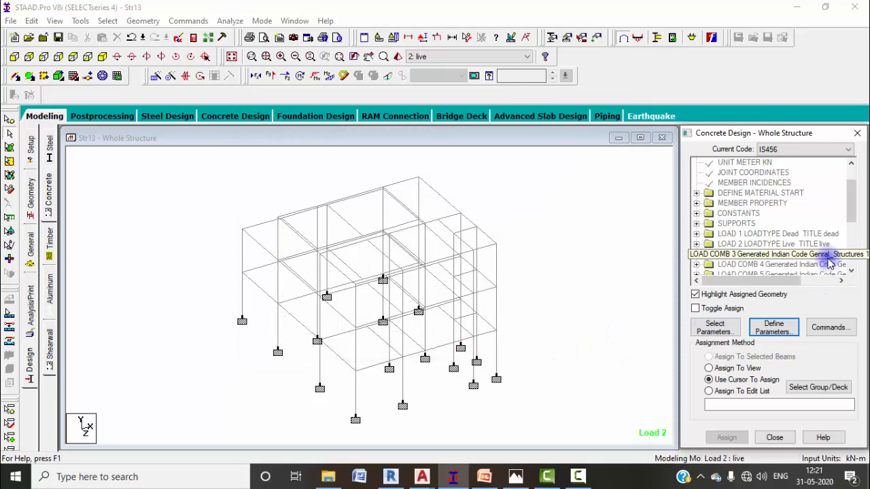
Step: Add the Design Beam, Design Column and Take Off commands to the concrete design
click(823, 328)
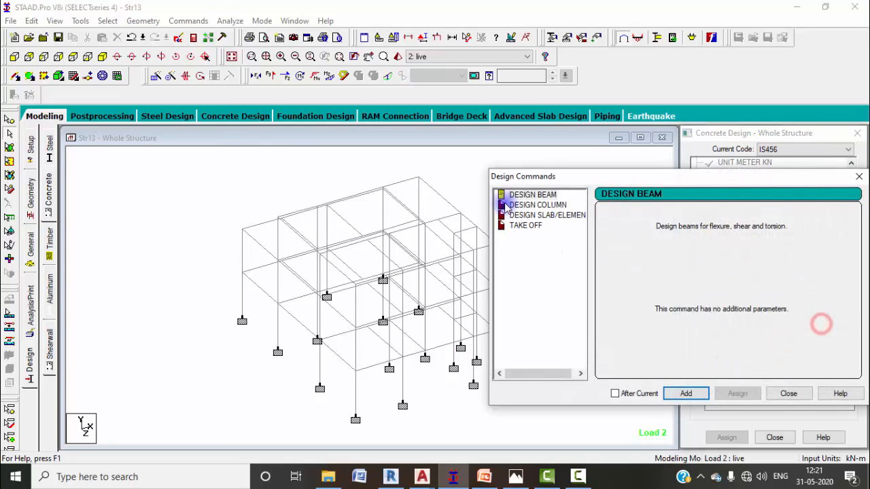
click(527, 194)
click(675, 396)
click(537, 204)
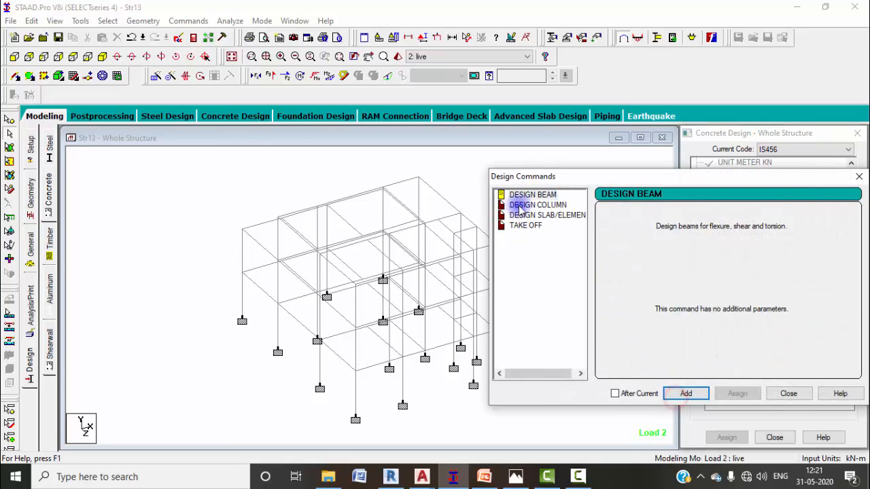
click(686, 394)
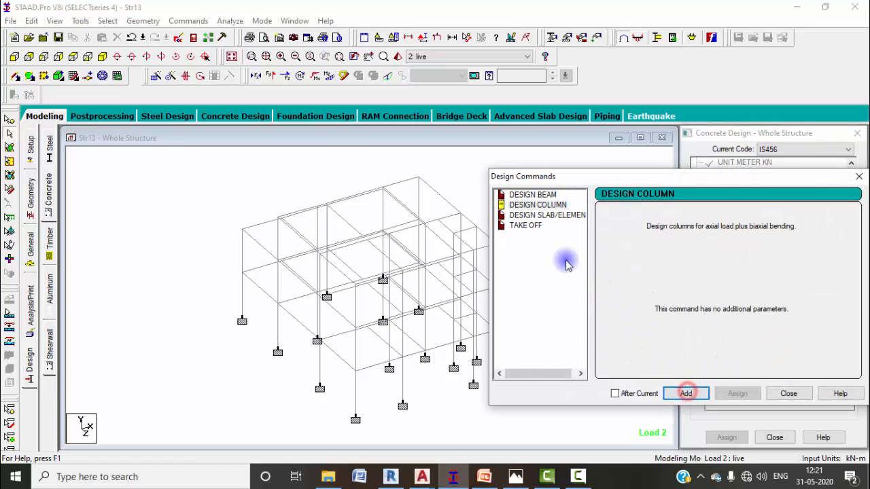
click(525, 225)
click(686, 393)
click(788, 394)
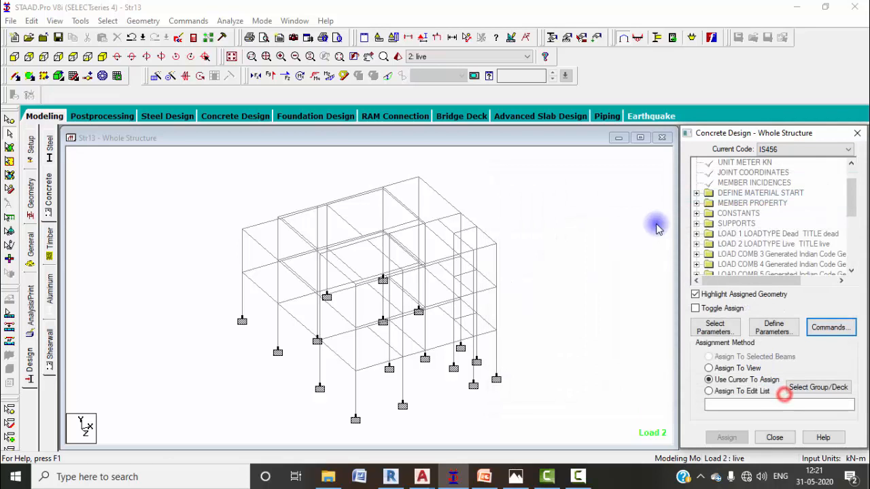
Step: Assign the FC 25000 parameter to all members in the view
scroll(844, 229, down, 1)
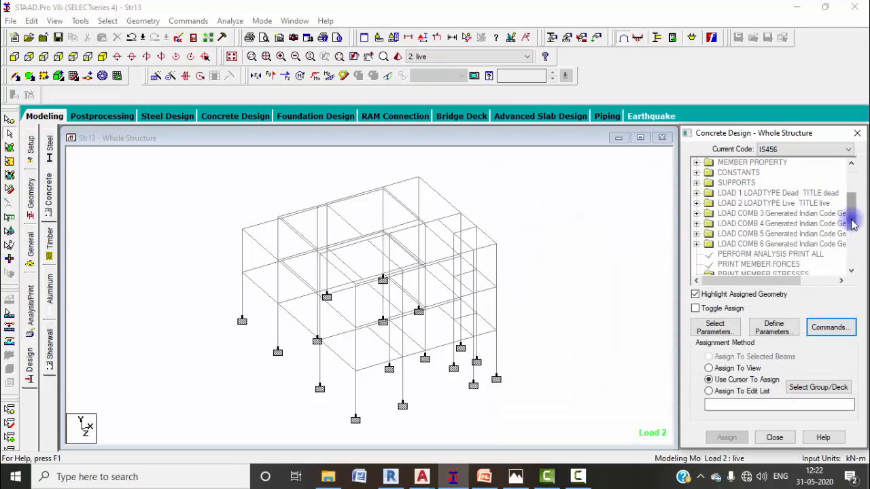
click(845, 233)
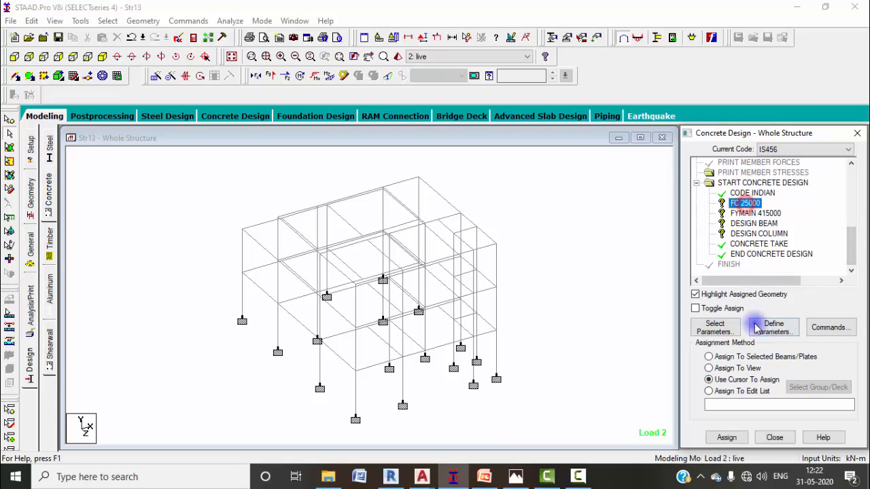
click(725, 368)
click(738, 439)
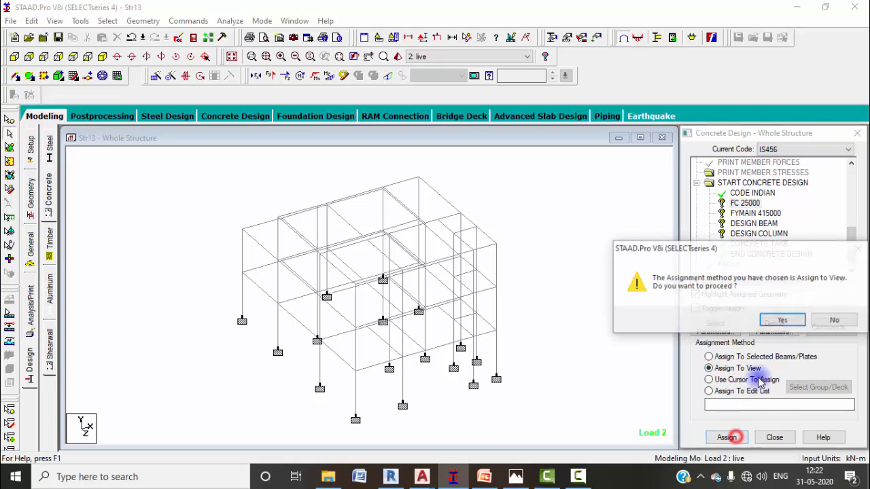
click(770, 319)
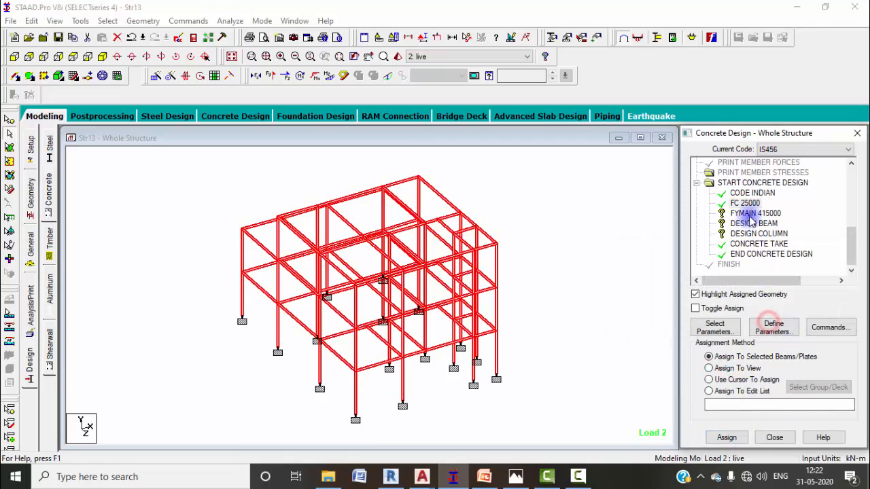
Step: Assign the FYMAIN 415000 parameter to all members in the view
click(737, 368)
click(726, 437)
click(789, 320)
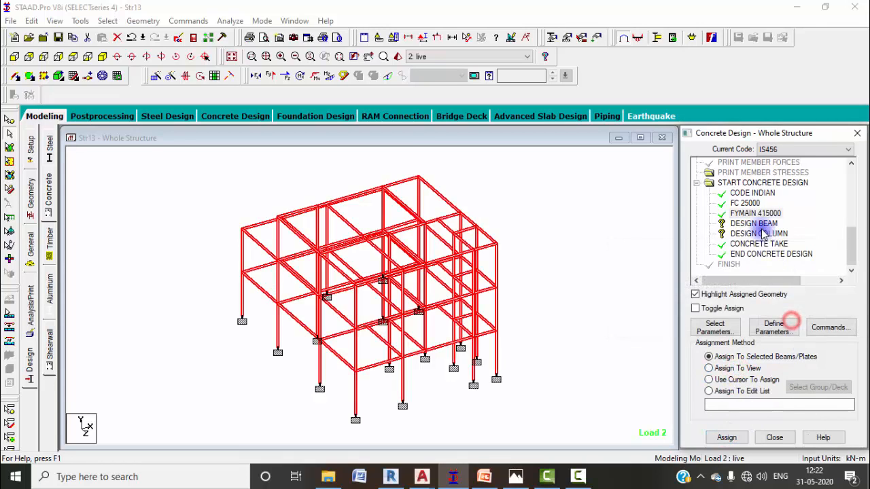
Step: Assign the Design Beam command to all beams parallel to the X and Z axes
click(754, 224)
click(709, 379)
click(107, 20)
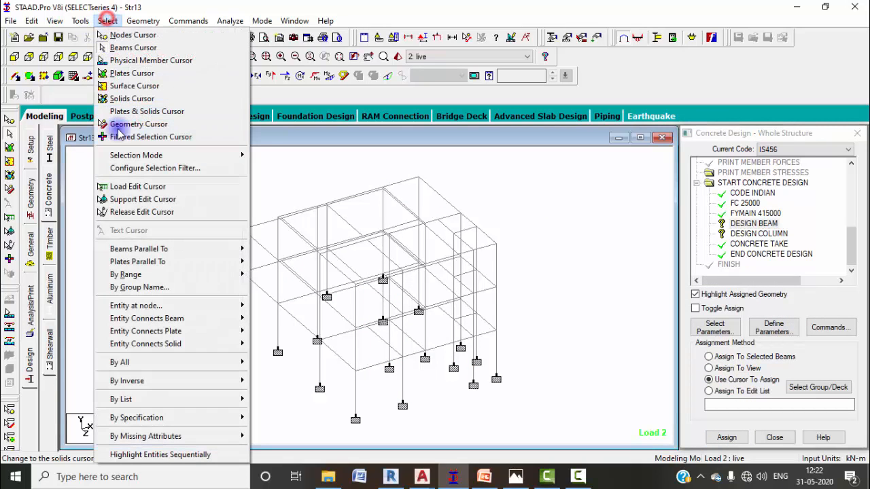
click(260, 248)
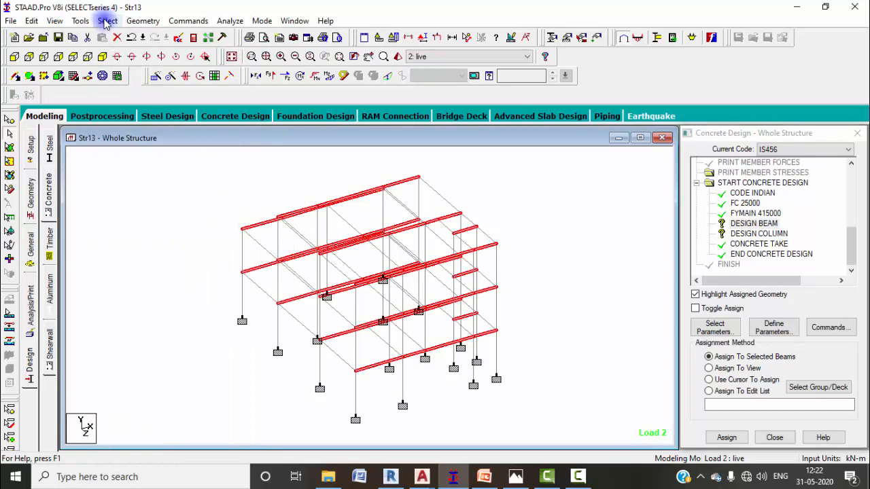
click(106, 20)
mouse_move(241, 249)
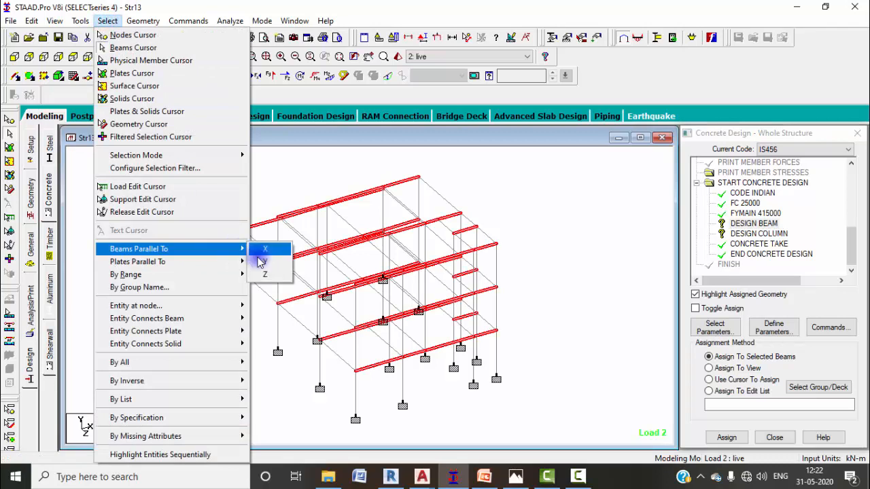
click(265, 274)
click(726, 437)
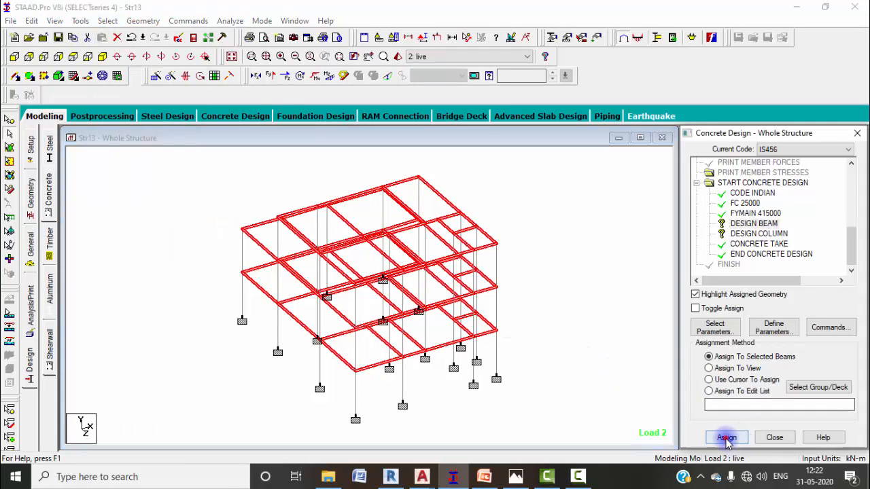
click(775, 320)
Step: Assign the Design Column command to all members parallel to the Y axis
click(754, 243)
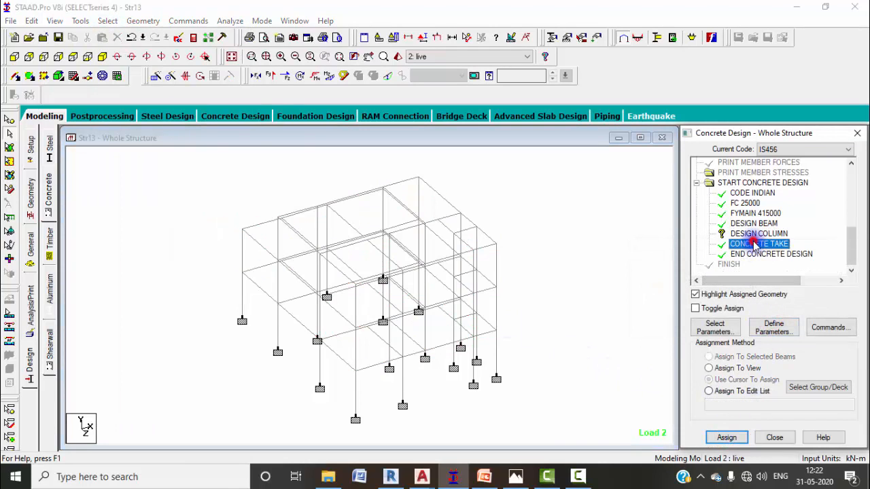
click(754, 234)
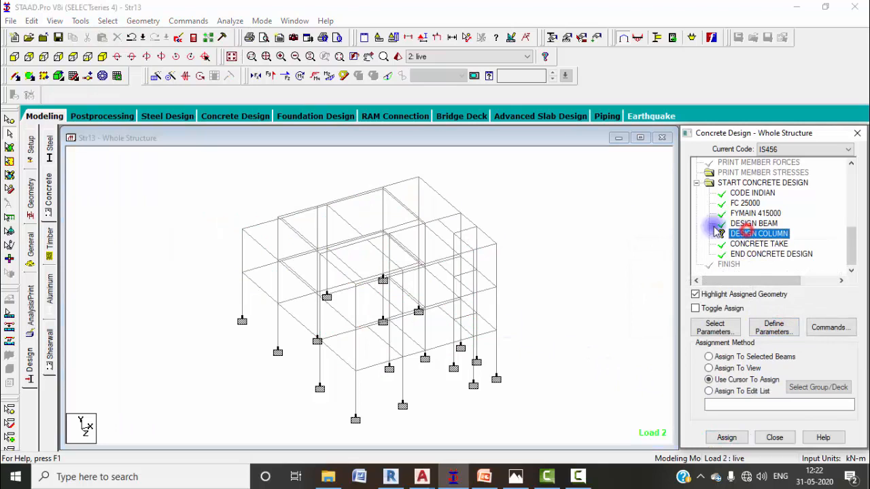
click(109, 21)
mouse_move(170, 248)
click(261, 263)
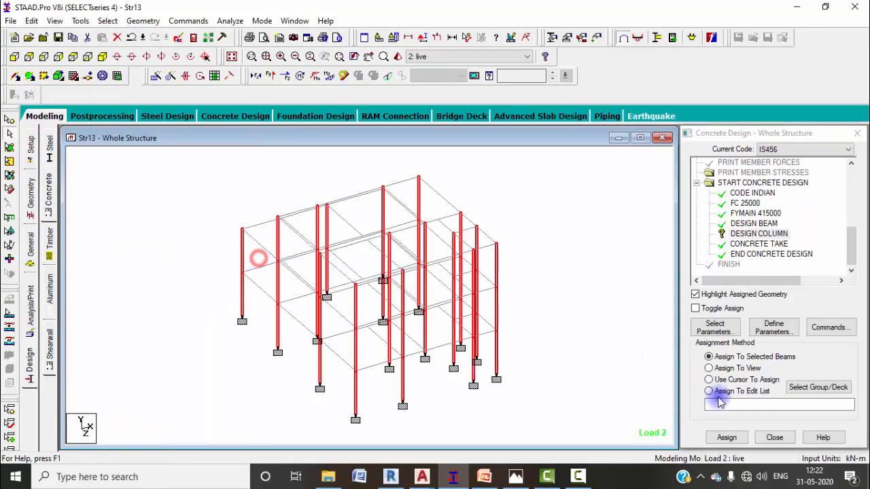
click(726, 437)
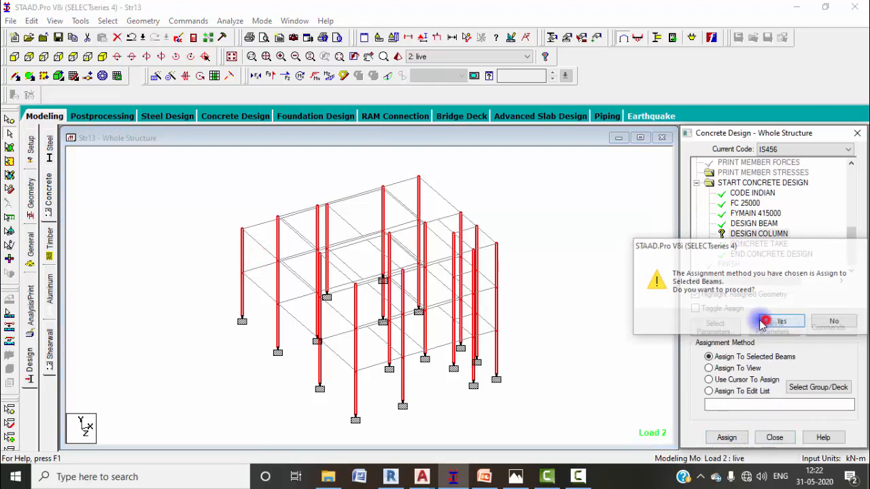
click(774, 322)
click(627, 272)
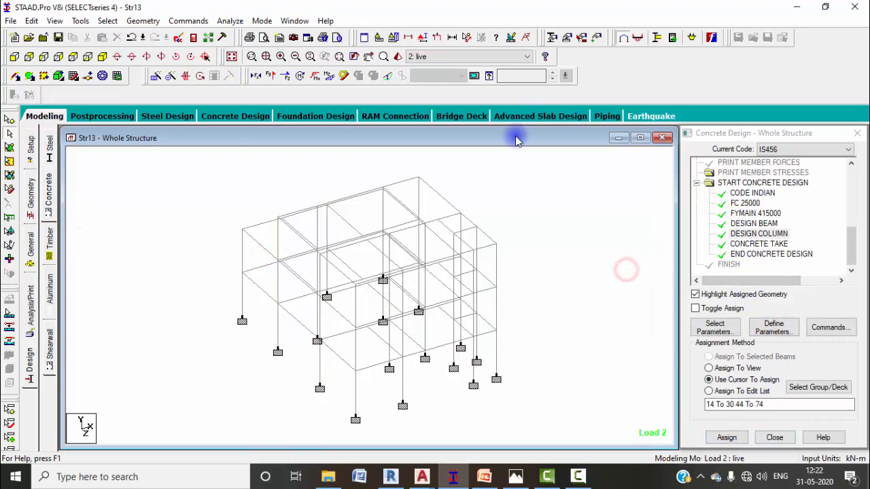
Step: Run the analysis with the concrete design and open the resulting output file
click(230, 21)
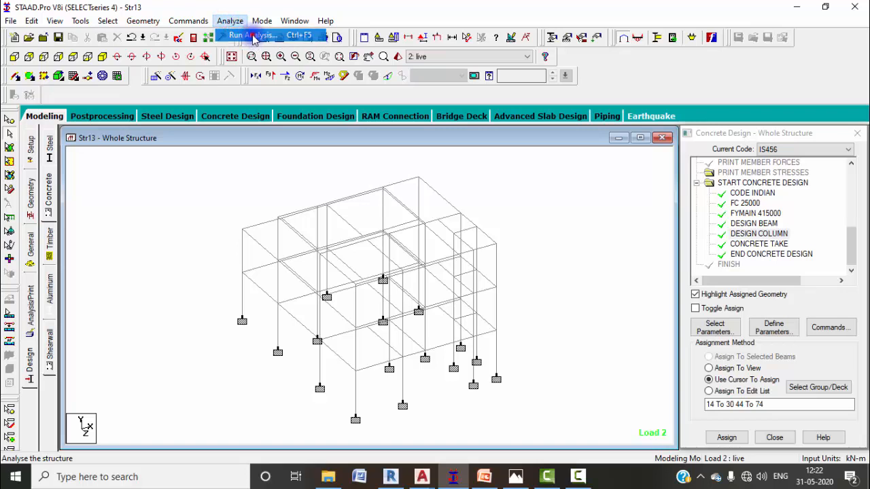
click(253, 35)
click(335, 272)
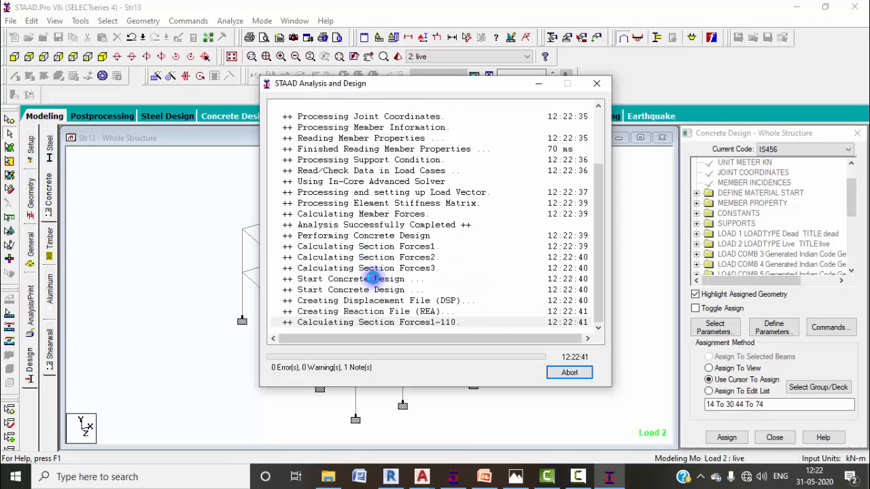
click(340, 356)
click(560, 370)
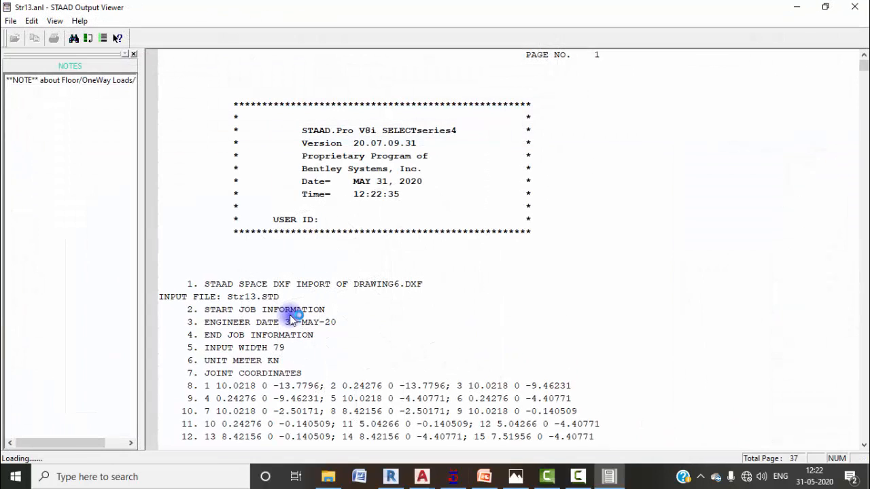
Step: Examine the concrete design results for the beams, including their main and shear reinforcement, in the output file
click(75, 445)
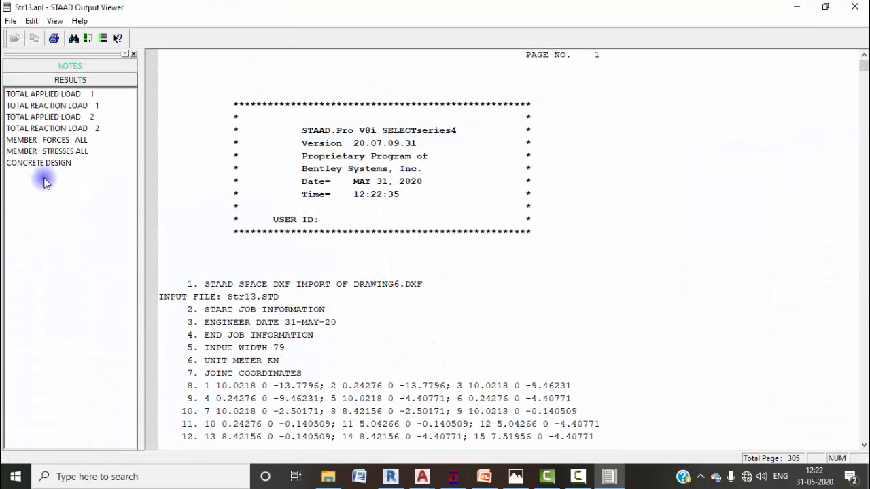
click(39, 163)
scroll(299, 332, down, 7)
scroll(299, 332, down, 20)
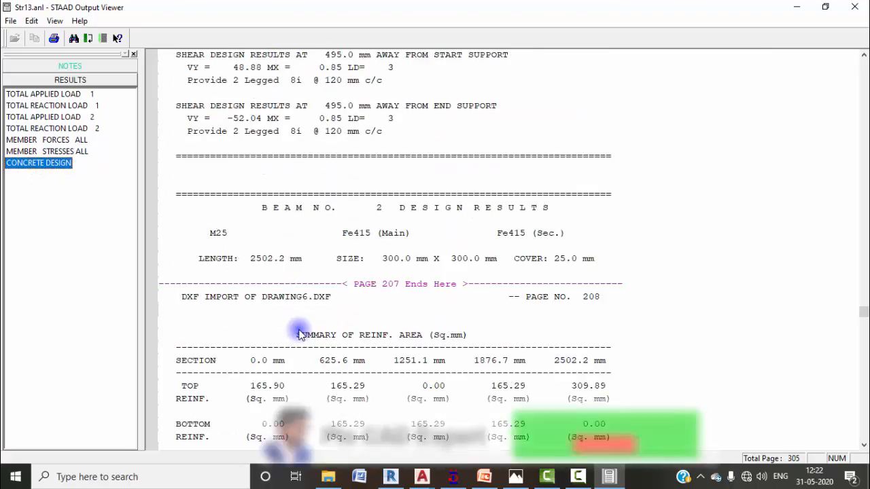
scroll(299, 335, down, 20)
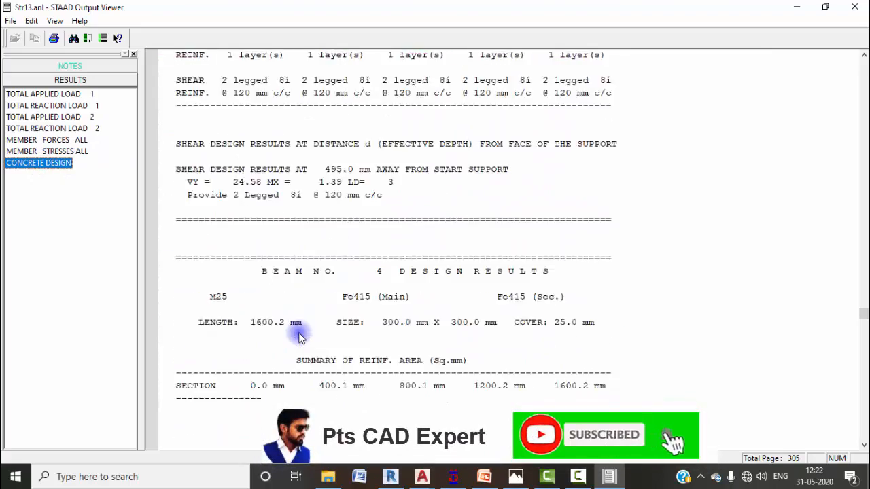
scroll(300, 335, down, 2)
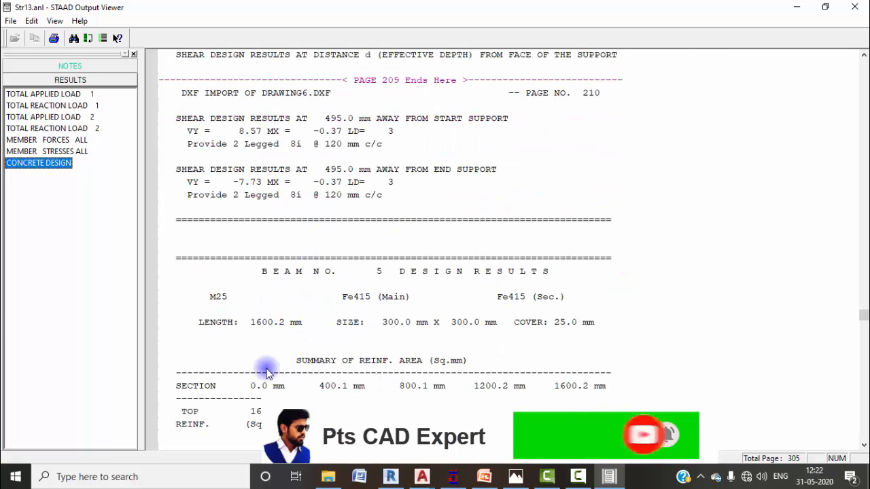
scroll(529, 384, down, 14)
scroll(530, 385, down, 8)
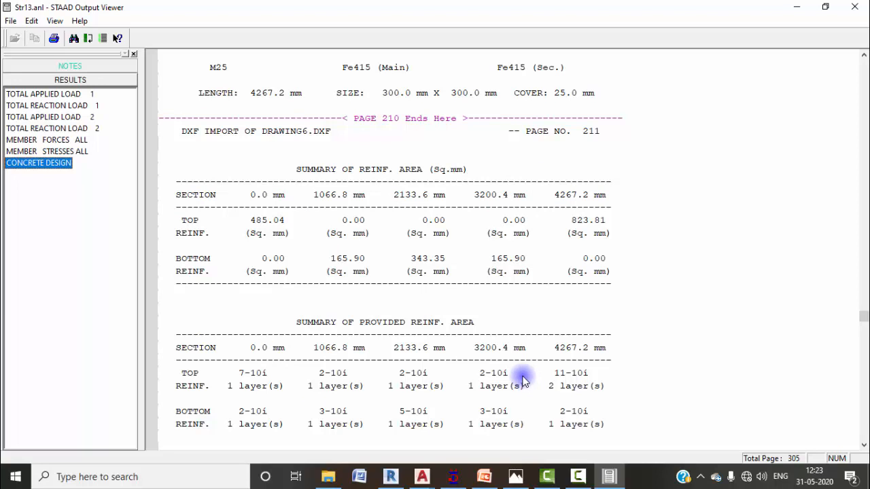
scroll(523, 372, down, 11)
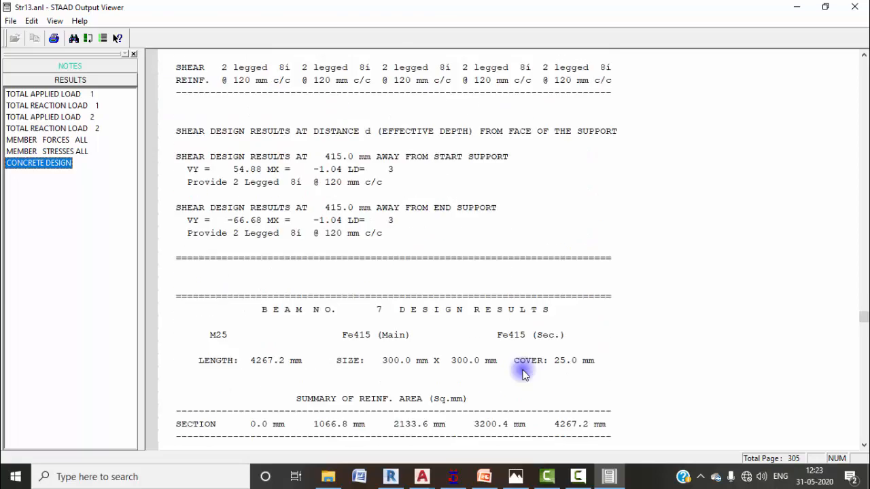
scroll(523, 372, down, 15)
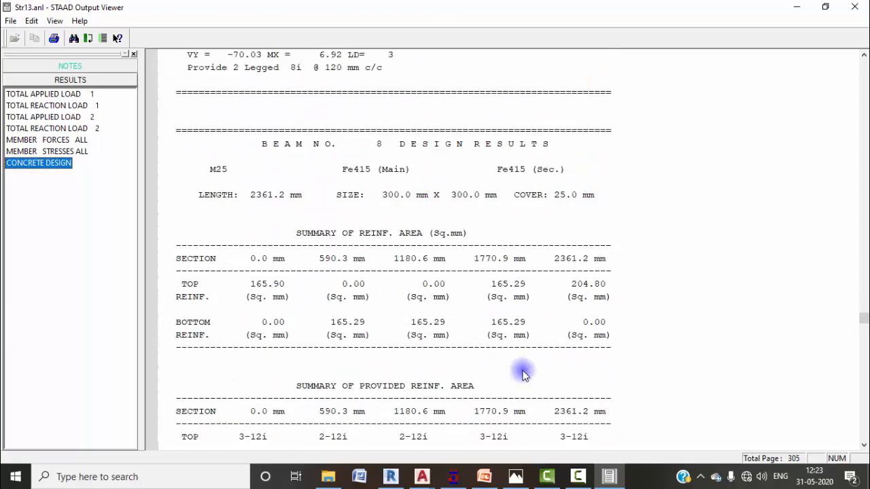
scroll(524, 372, down, 20)
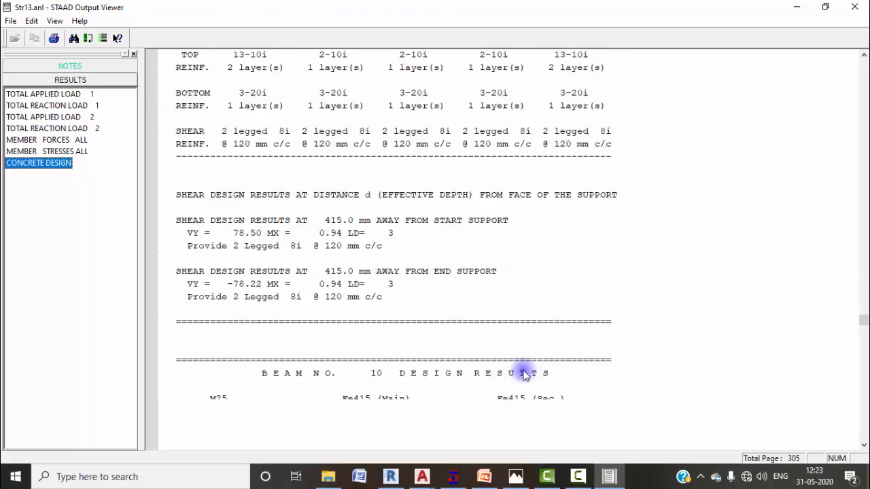
Step: Examine the column design results and the concrete take-off quantities, and close the output file
drag(864, 320, 863, 407)
scroll(416, 364, down, 15)
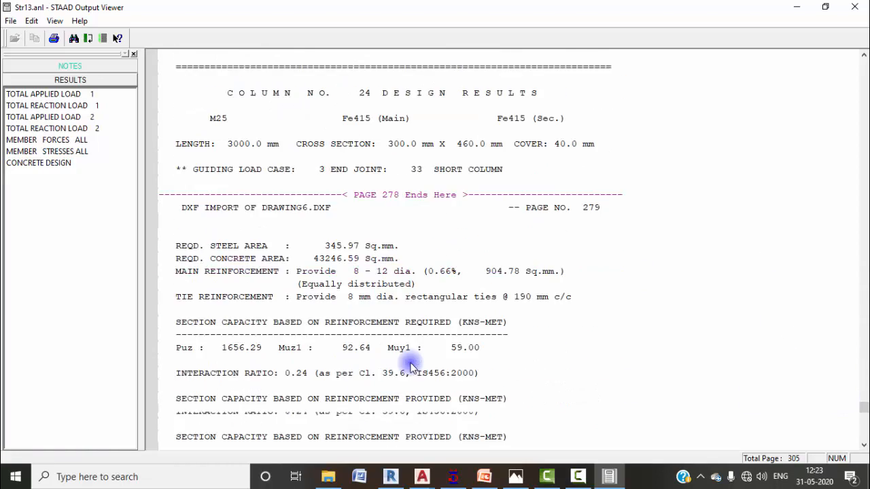
scroll(412, 367, down, 5)
drag(863, 408, 861, 437)
scroll(448, 311, up, 6)
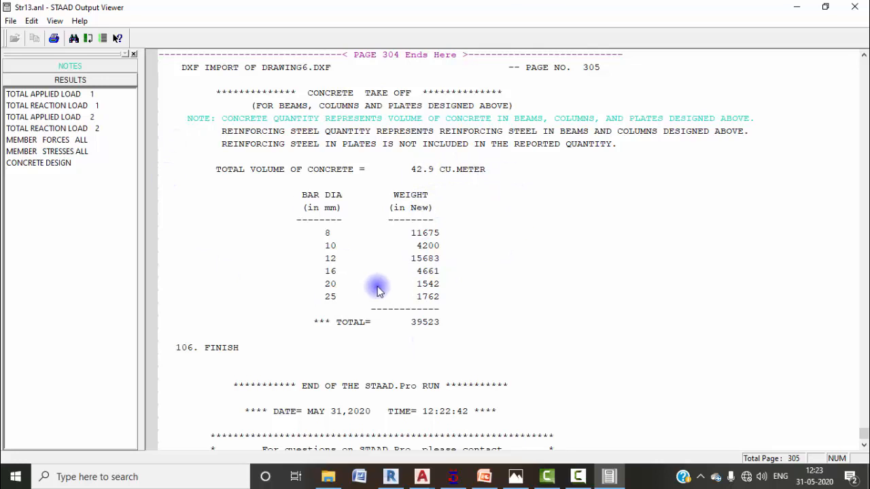
click(853, 8)
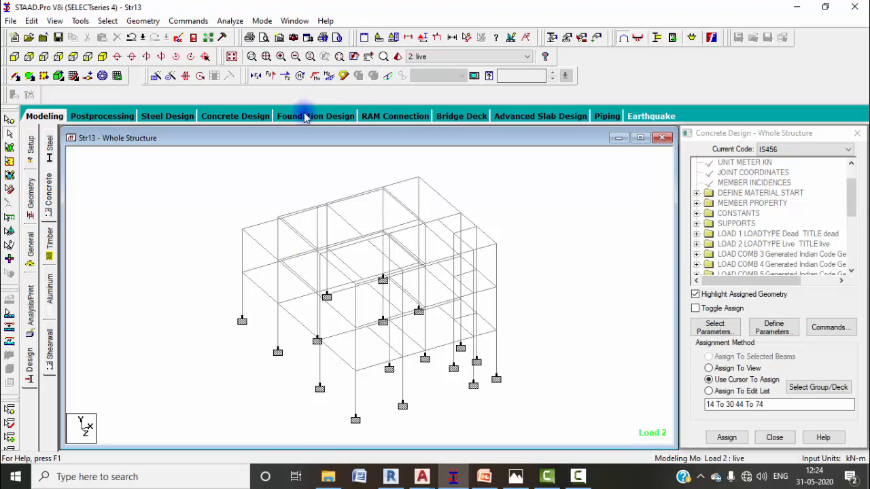
Step: Include all load cases for all supports in the foundation design and transfer the model to STAAD.foundation
click(710, 38)
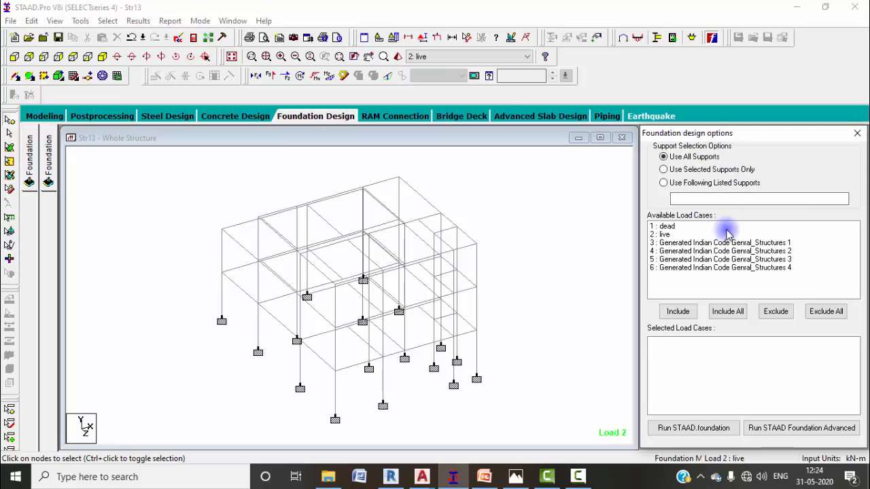
click(728, 312)
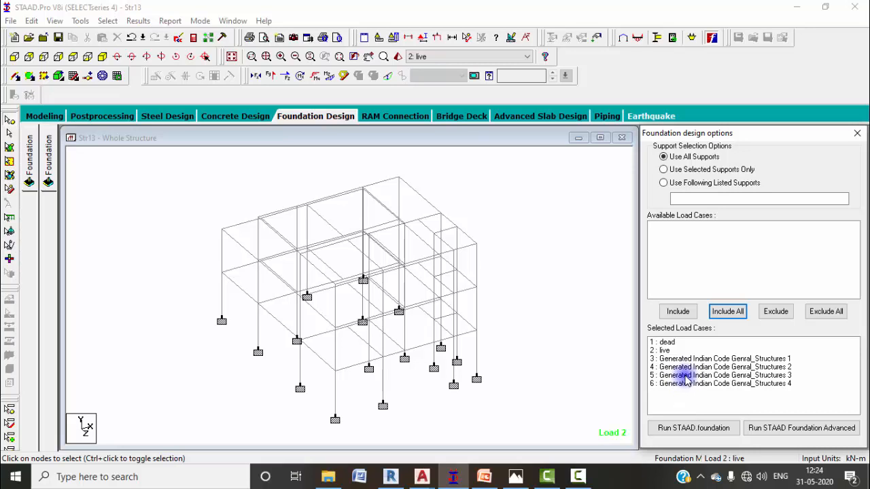
click(683, 428)
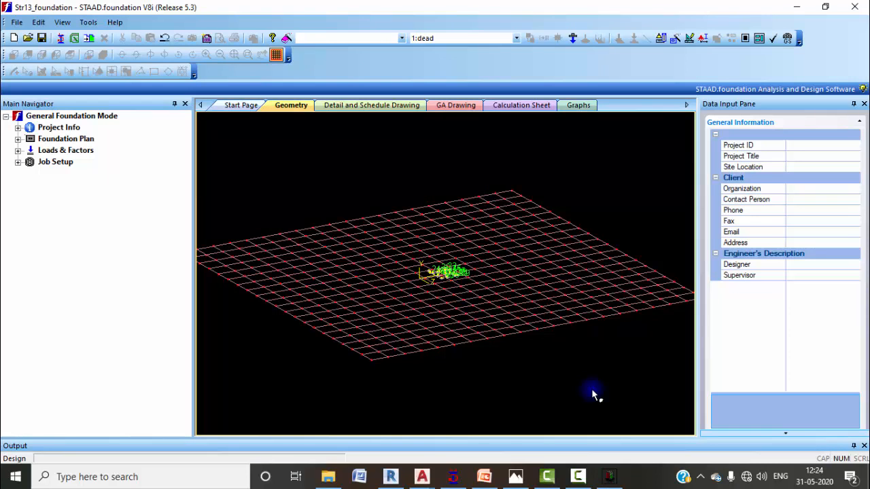
Step: Examine the imported footings and the project's general information, review history, modeling view and scale setup options
scroll(474, 271, up, 5)
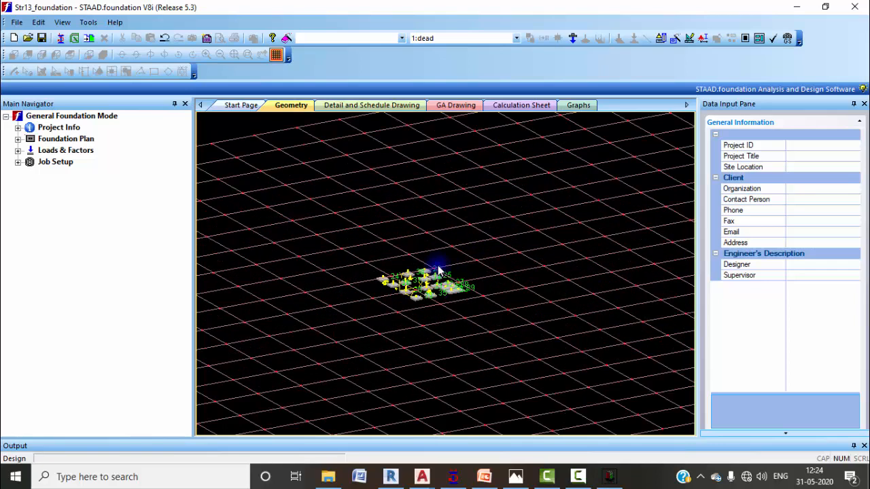
scroll(418, 291, up, 5)
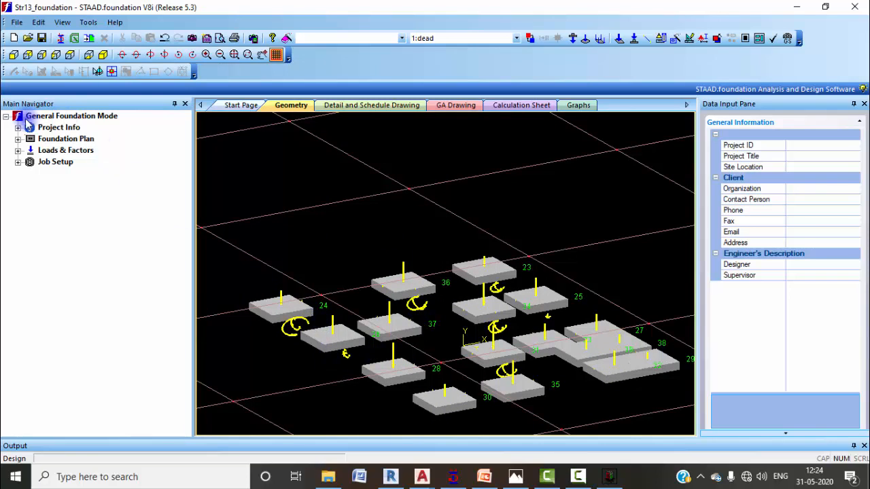
click(18, 128)
click(62, 139)
click(68, 150)
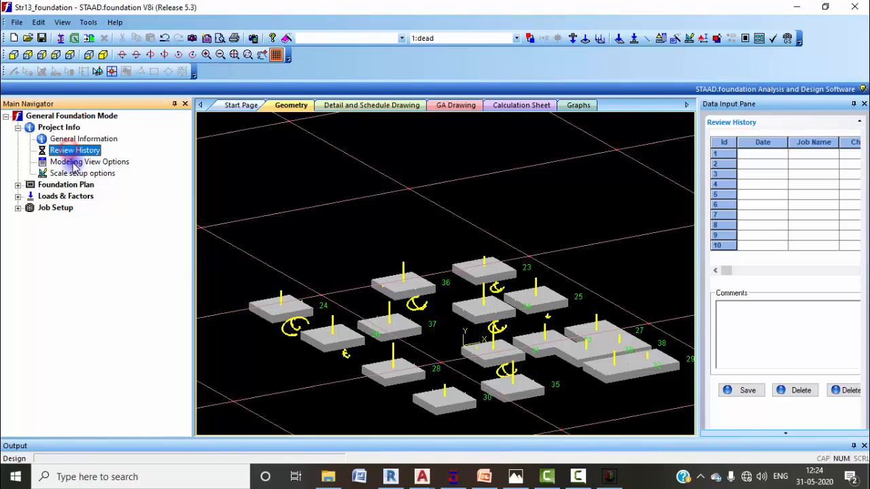
click(85, 139)
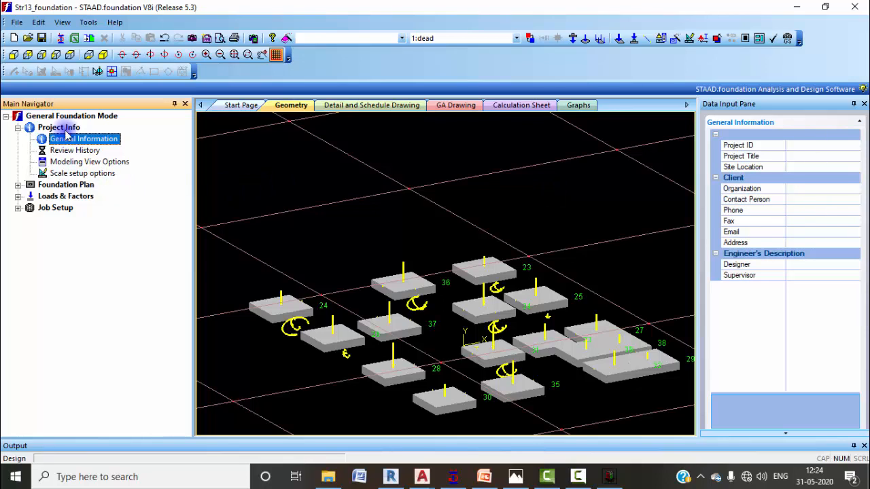
click(72, 163)
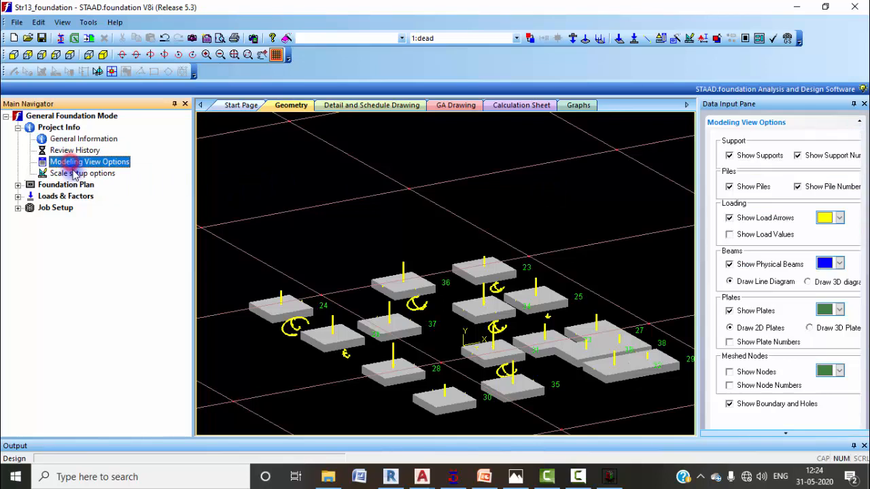
click(75, 174)
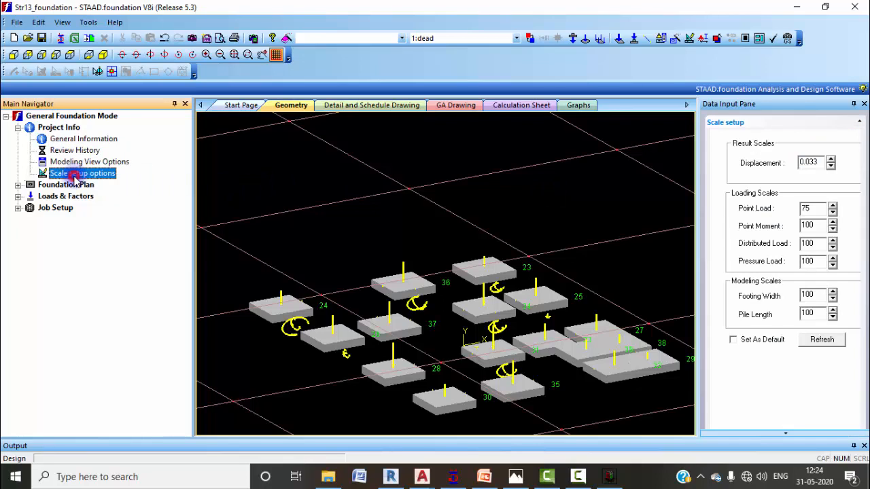
Step: Examine the foundation plan's linear grid setup and column positions
click(17, 127)
click(17, 138)
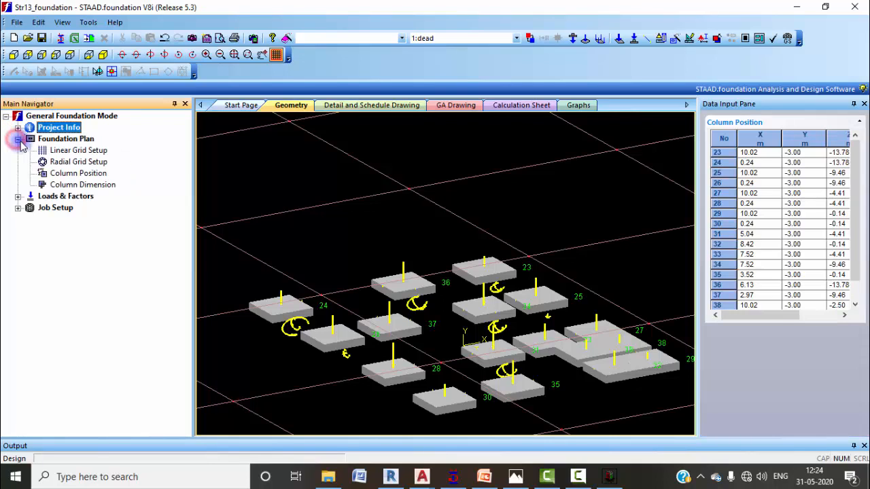
click(93, 152)
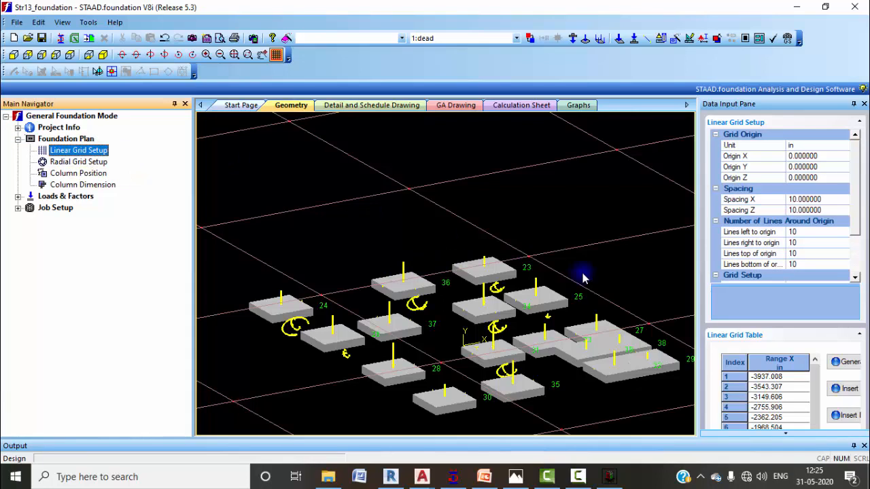
click(76, 174)
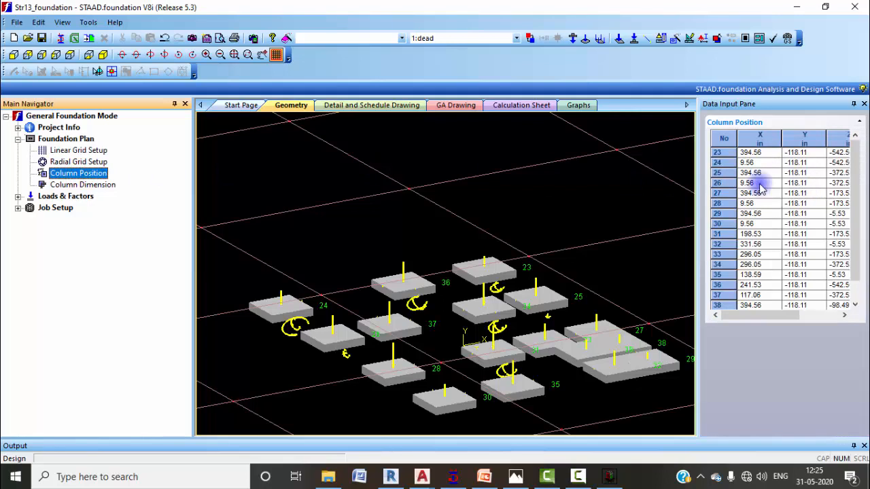
Step: In the column dimensions, consider a pedestal for support 23 and set its pedestal height to 5 in
drag(777, 324, 697, 308)
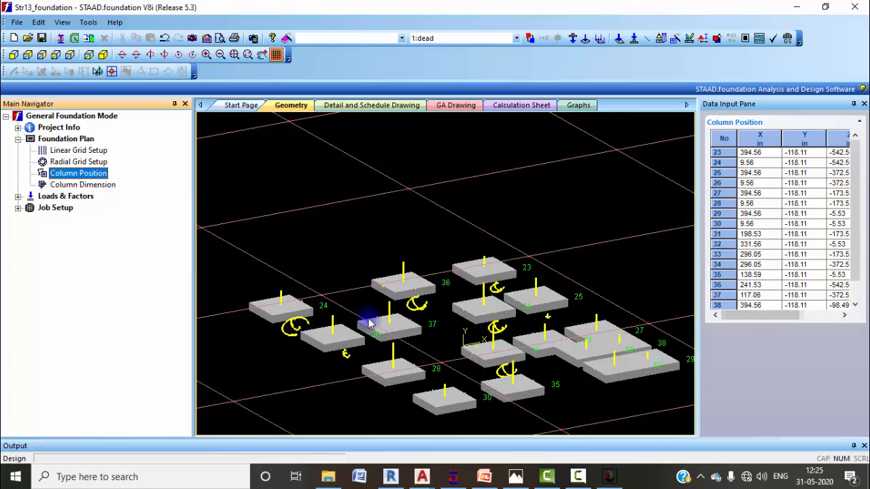
click(66, 185)
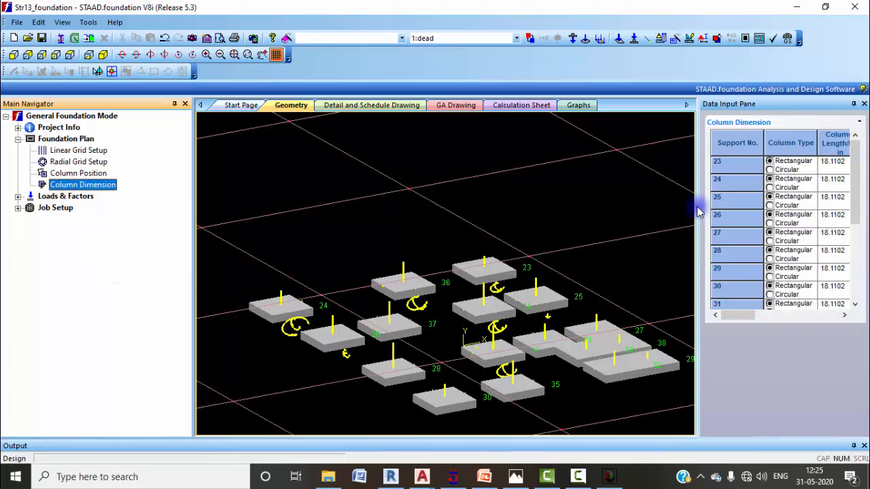
drag(747, 316, 799, 321)
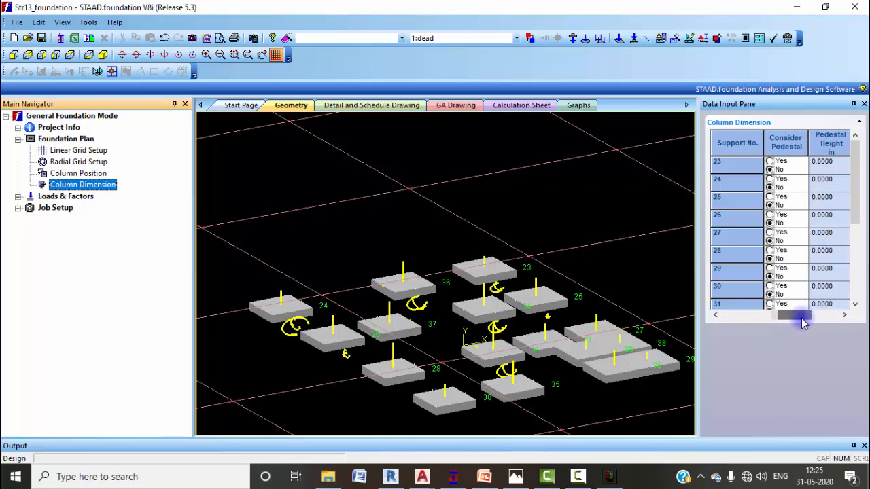
click(771, 162)
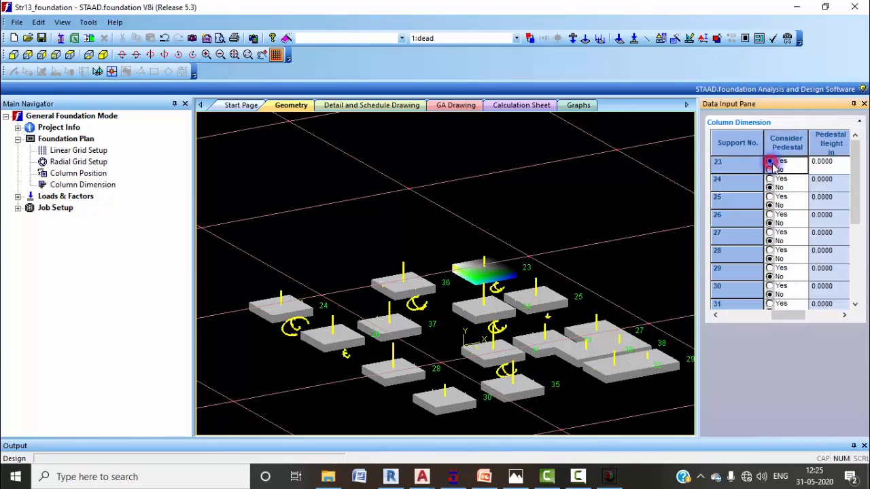
click(824, 164)
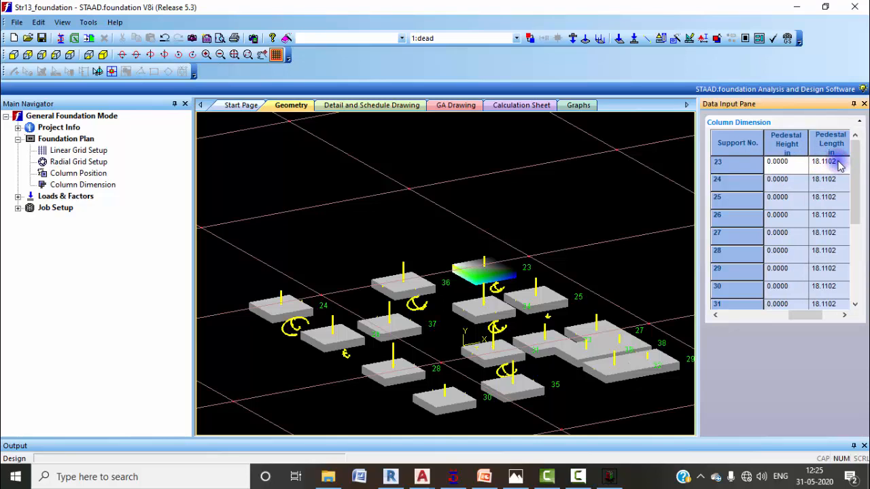
double_click(793, 163)
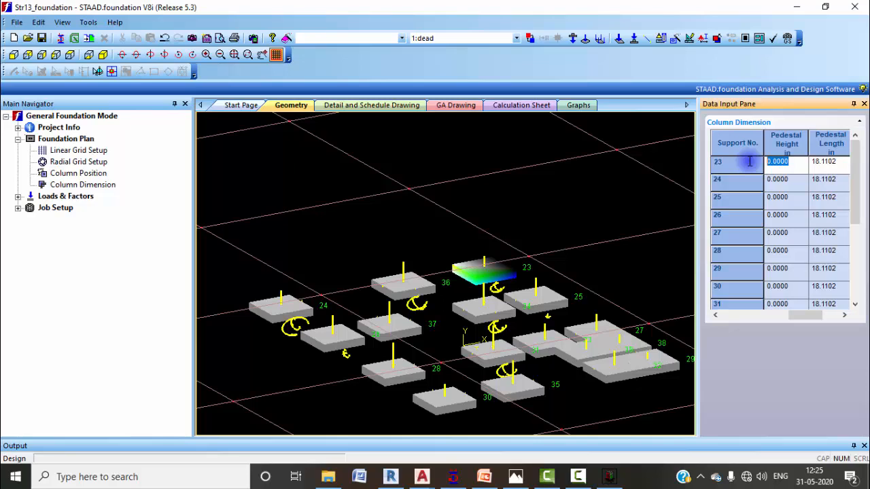
click(791, 180)
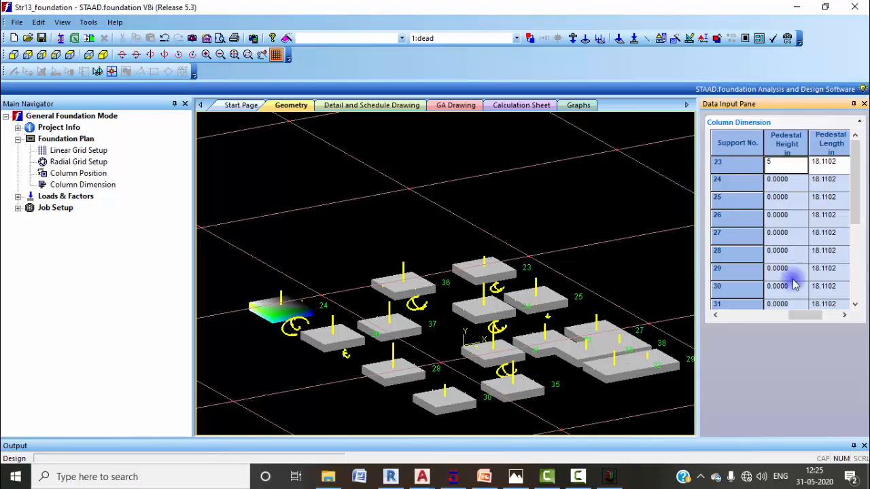
mouse_move(794, 315)
mouse_down()
mouse_move(748, 315)
mouse_move(768, 317)
mouse_move(778, 293)
mouse_move(785, 315)
mouse_move(809, 318)
mouse_up()
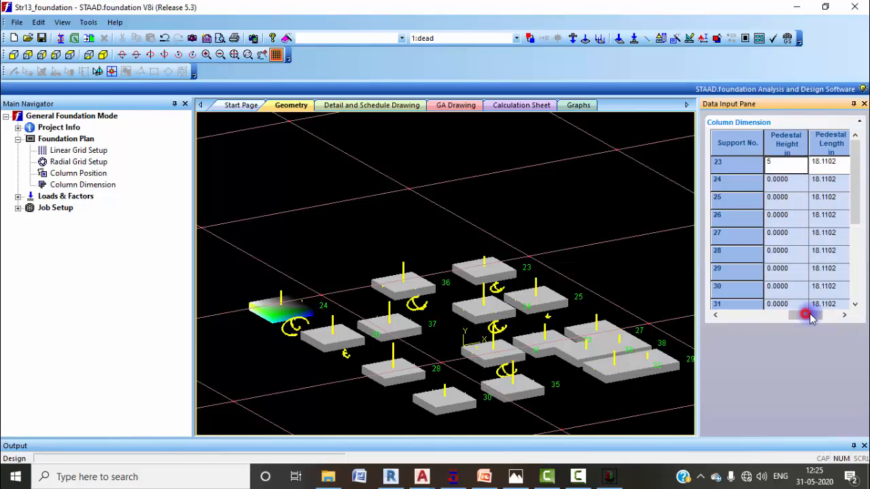
click(723, 161)
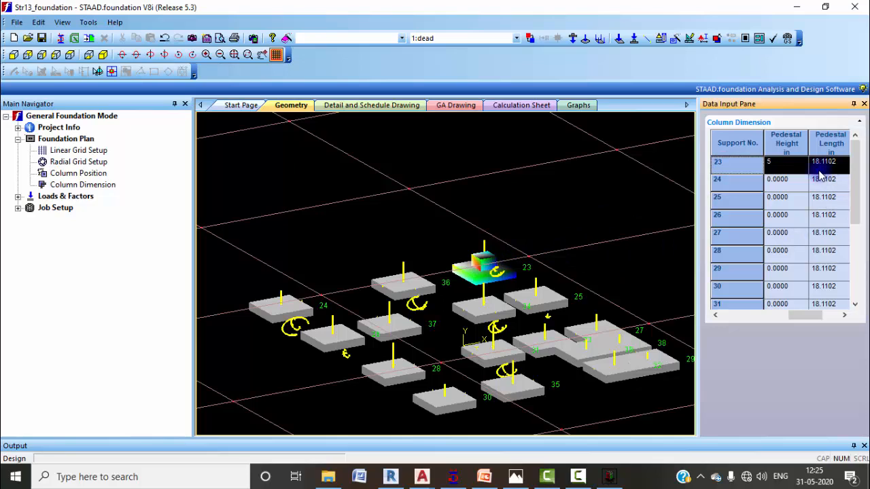
Step: Set the pedestal height of support 23 to 0
click(796, 166)
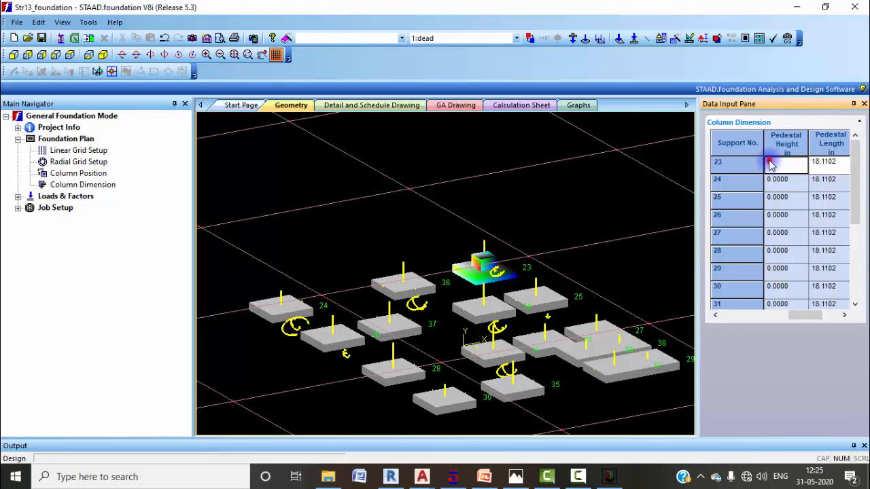
drag(771, 161, 758, 162)
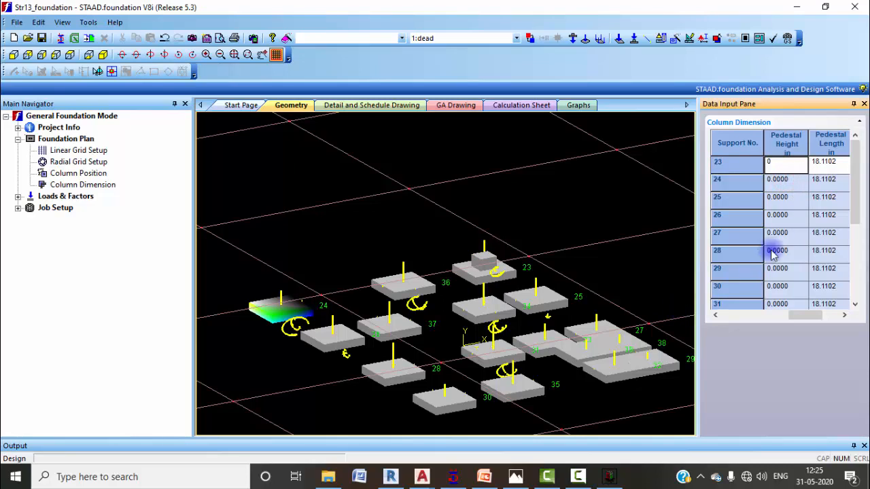
click(789, 179)
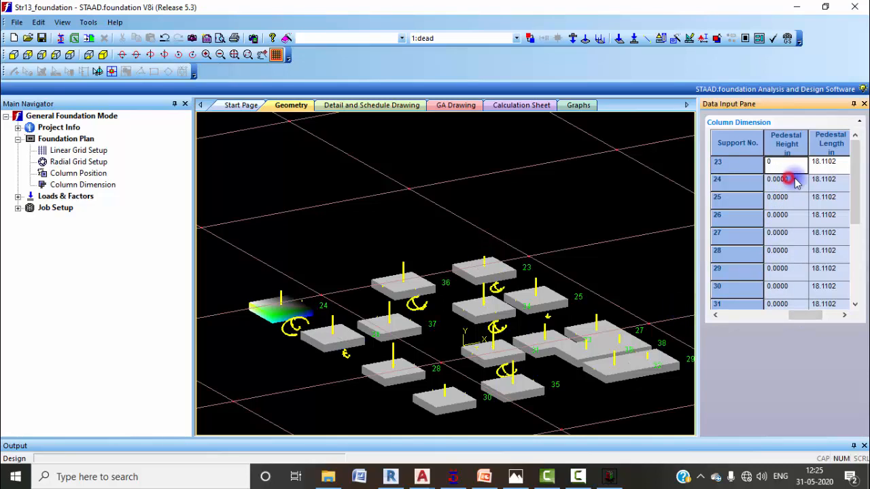
click(825, 163)
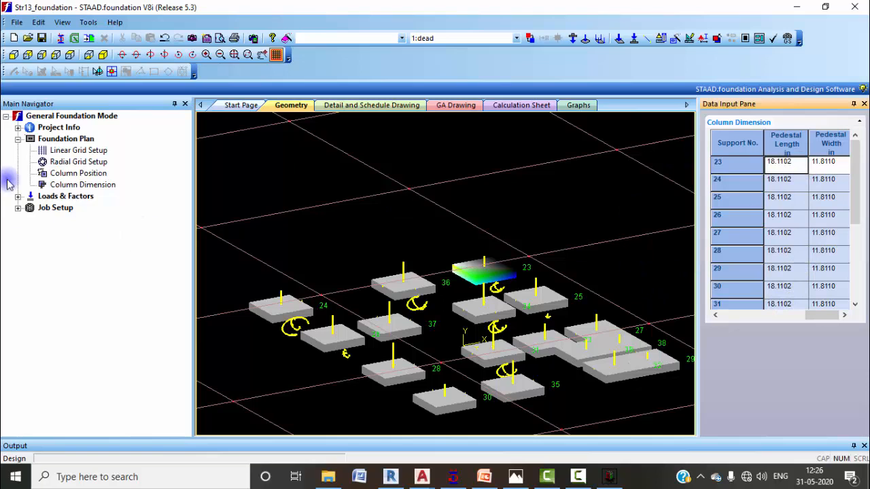
Step: Generate the service load combinations from the INDIAN load combination table, numbered from 101
click(17, 139)
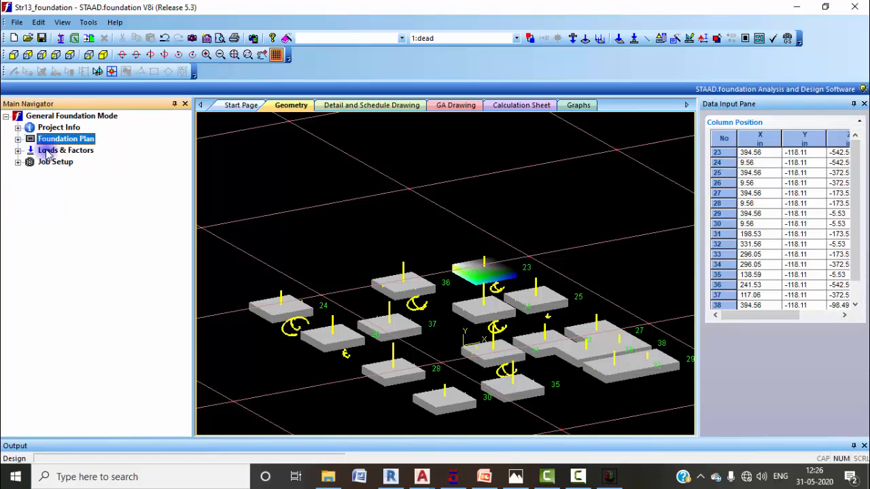
click(17, 151)
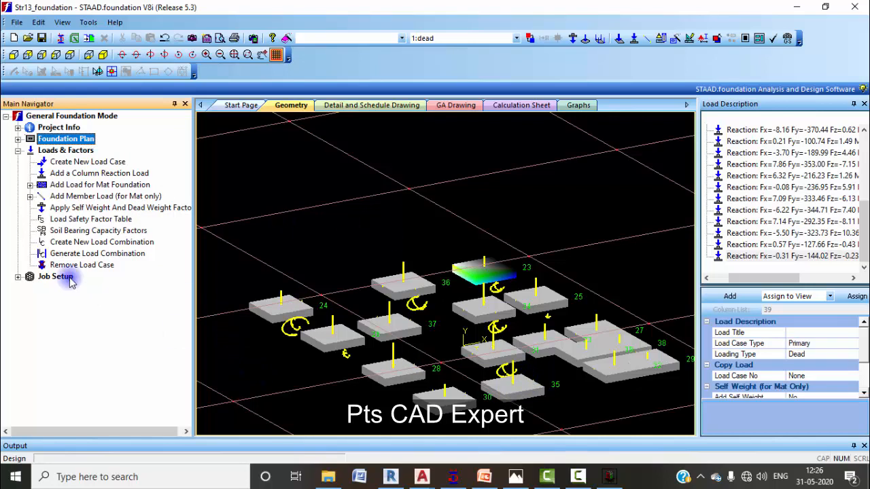
click(66, 255)
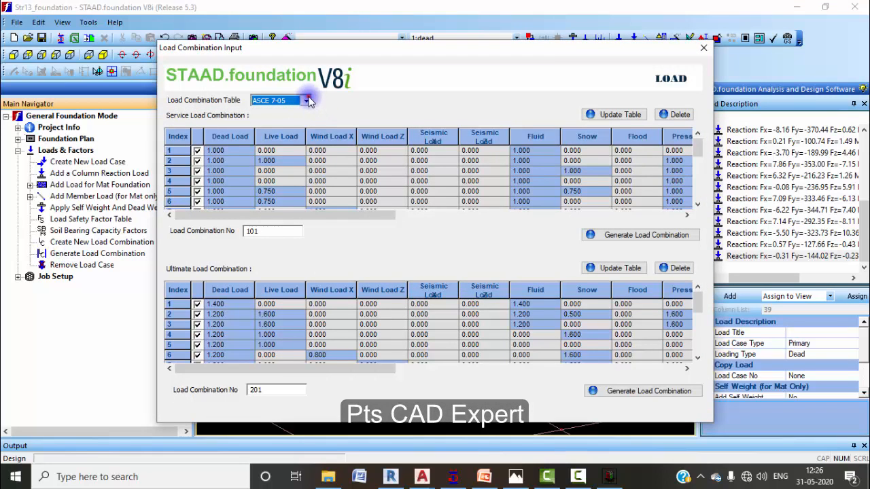
click(305, 100)
click(285, 129)
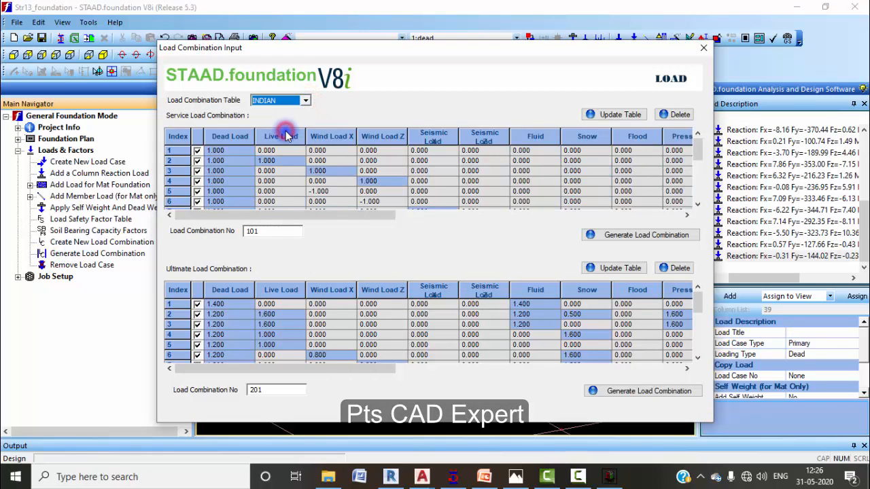
click(607, 236)
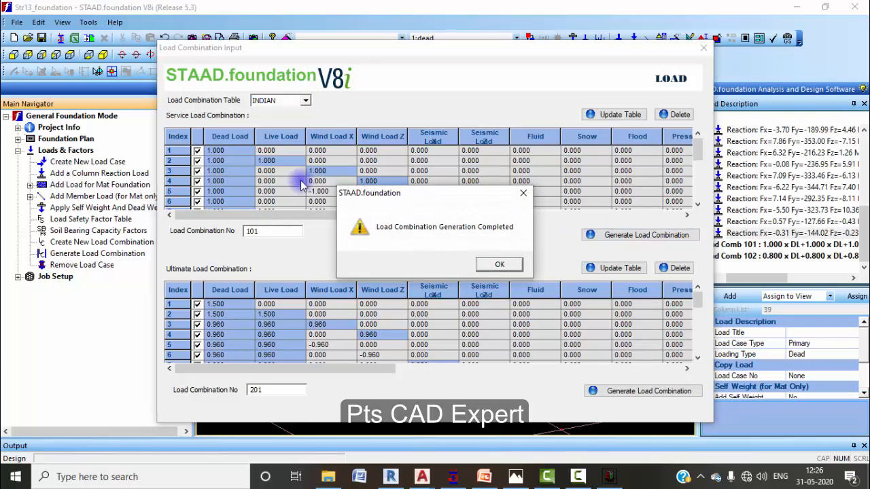
click(500, 261)
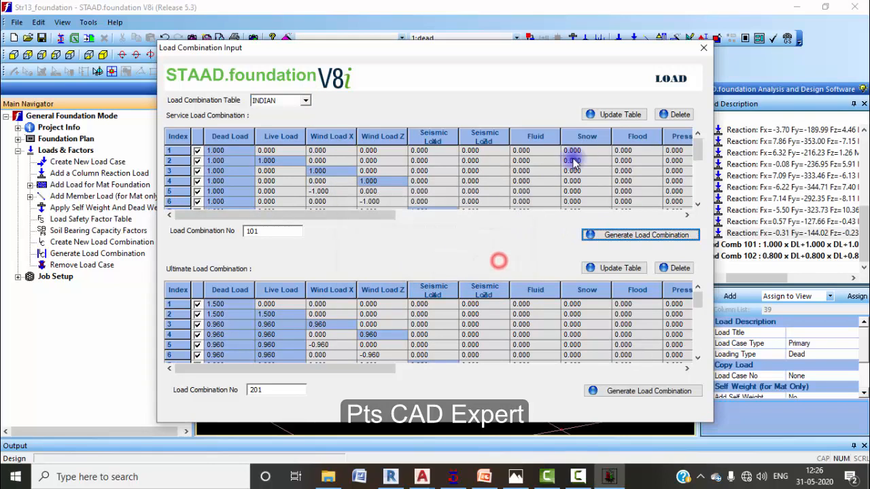
click(703, 47)
click(729, 257)
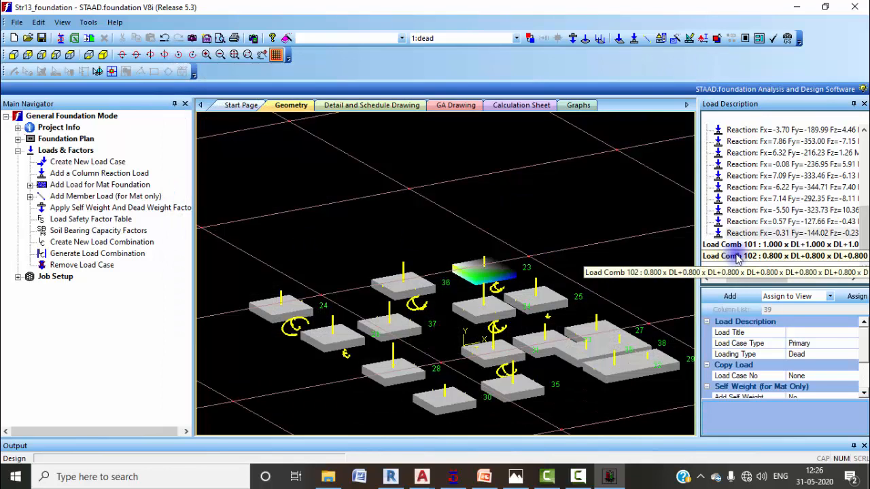
Step: Begin a new foundation job named "isolated" with Isolated as the job type
click(18, 150)
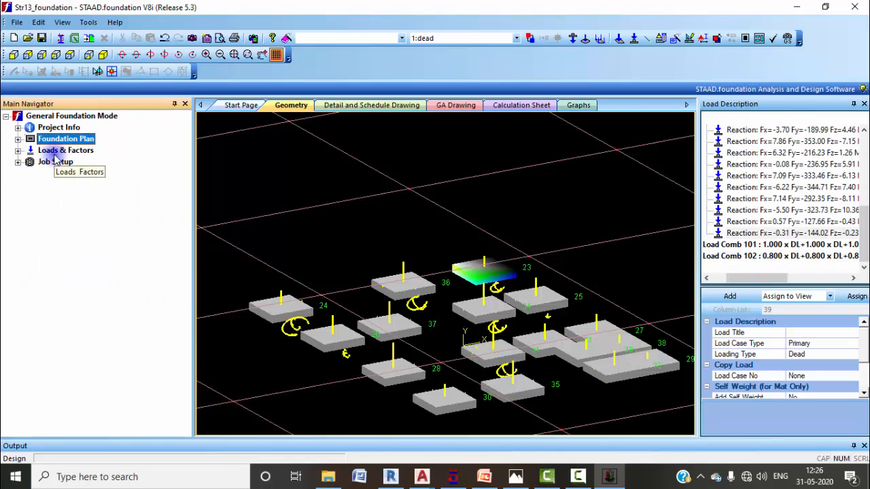
click(17, 162)
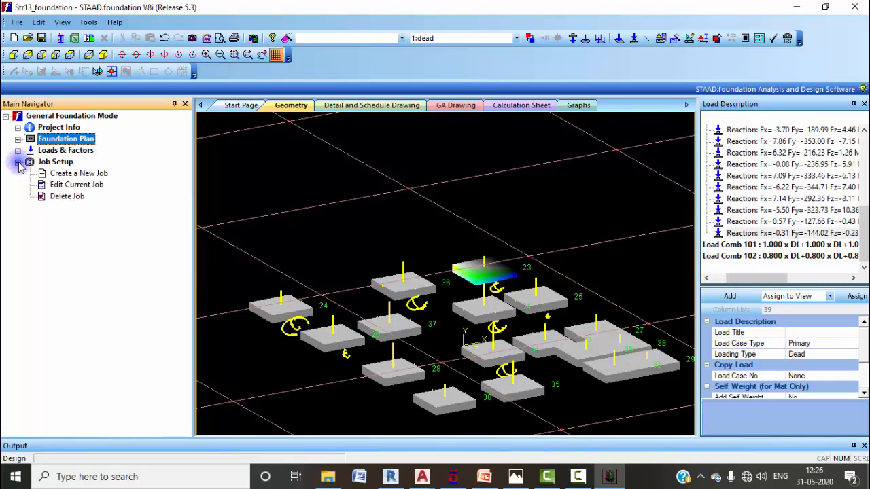
click(90, 172)
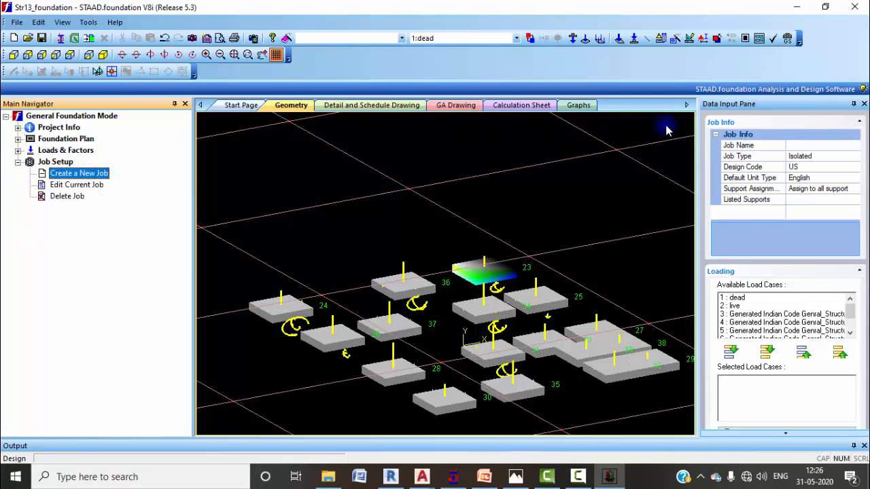
click(797, 145)
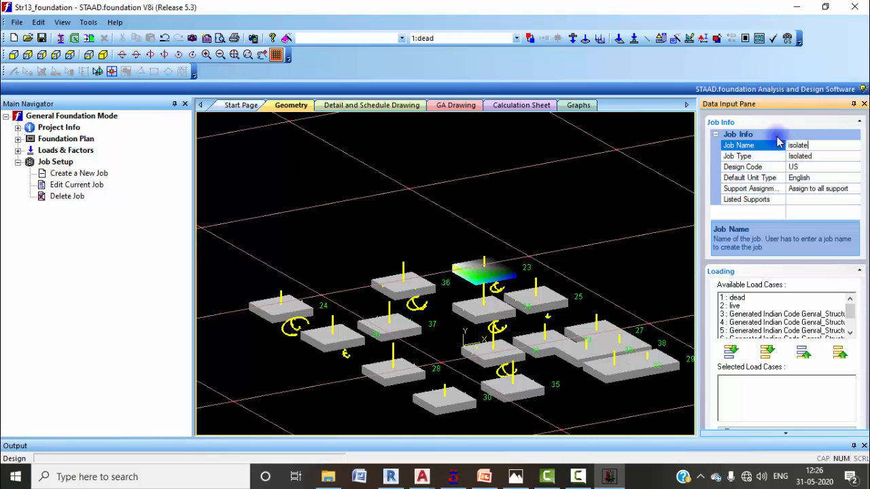
click(853, 156)
click(855, 155)
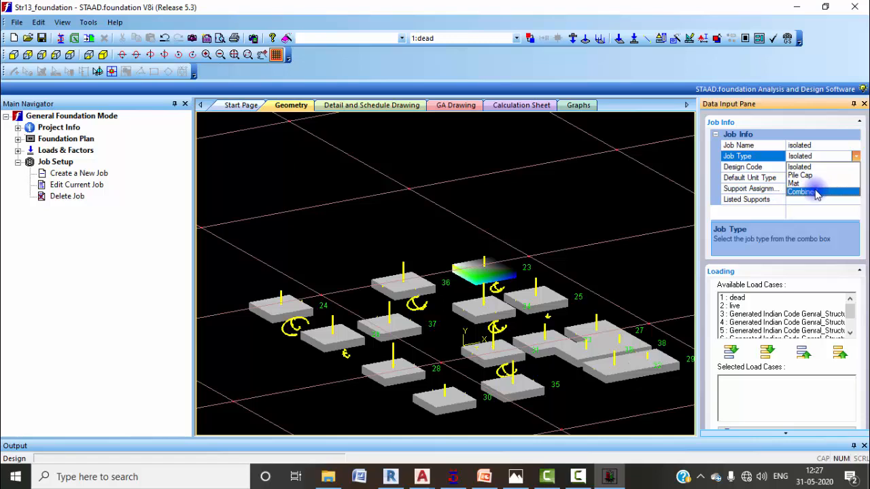
click(803, 168)
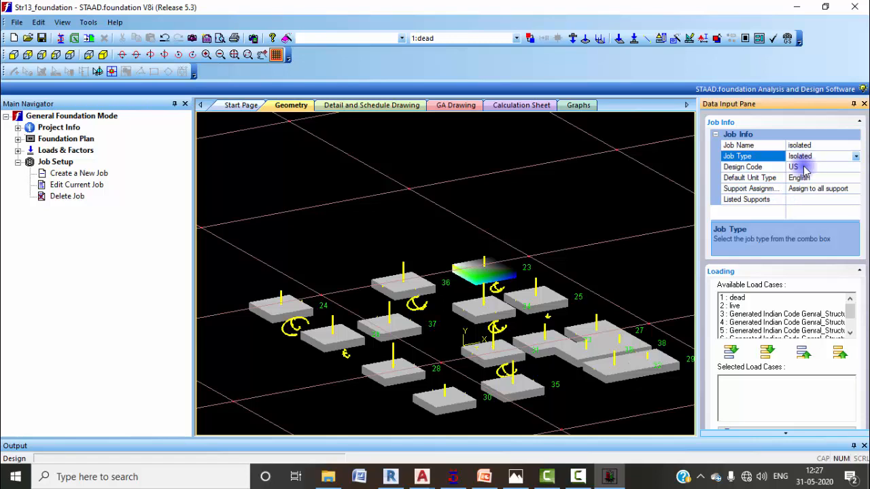
Step: Set the new job's design code to Indian and its default unit type to SI
click(804, 168)
click(856, 166)
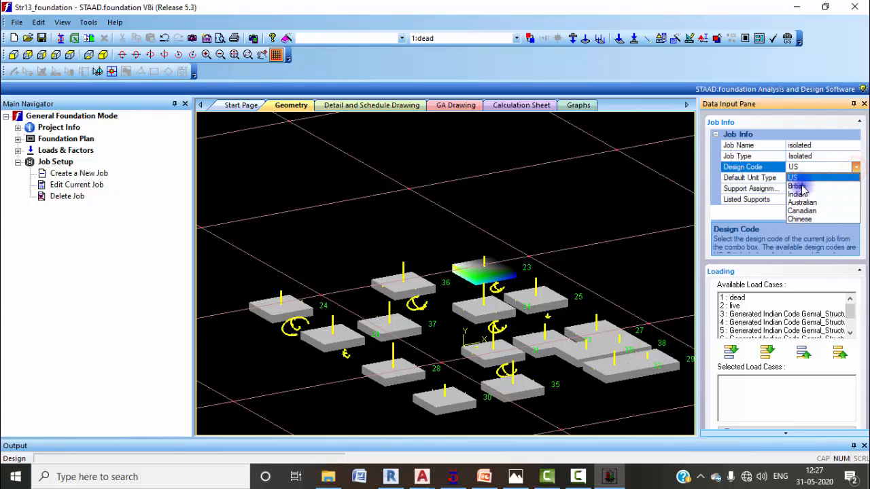
click(799, 194)
click(815, 180)
click(856, 177)
click(805, 194)
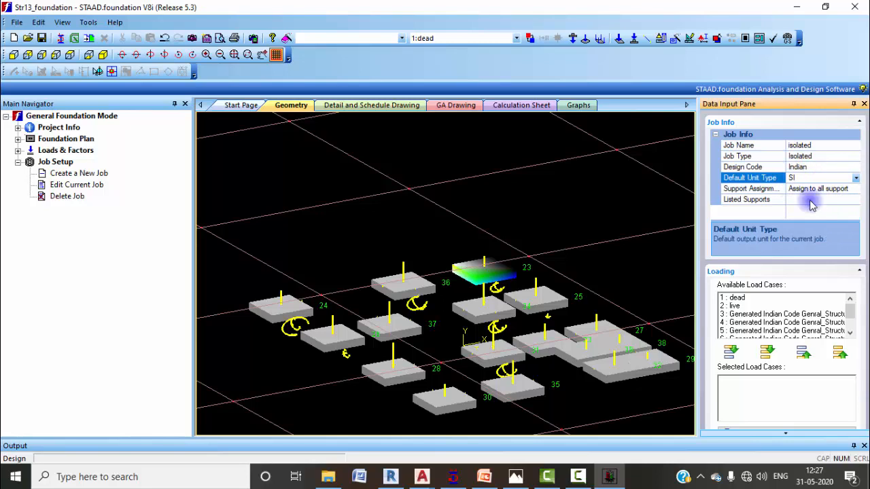
Step: Include all available load cases in the job and create it for all supports
click(766, 351)
scroll(762, 401, down, 1)
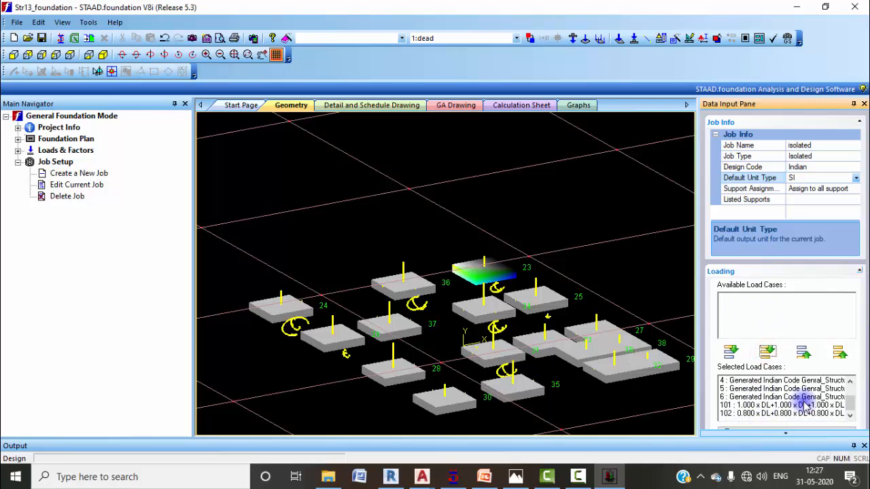
click(785, 435)
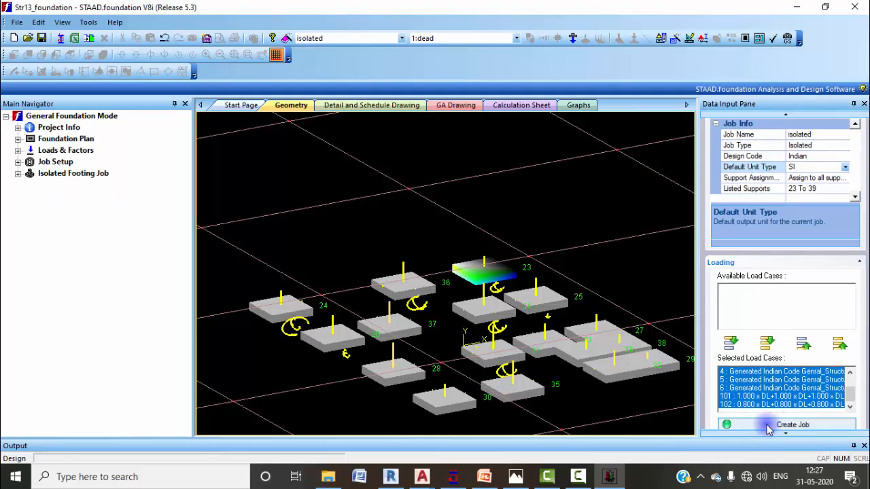
Step: Create another isolated footing job with the same settings and load cases, named "iso1"
click(770, 403)
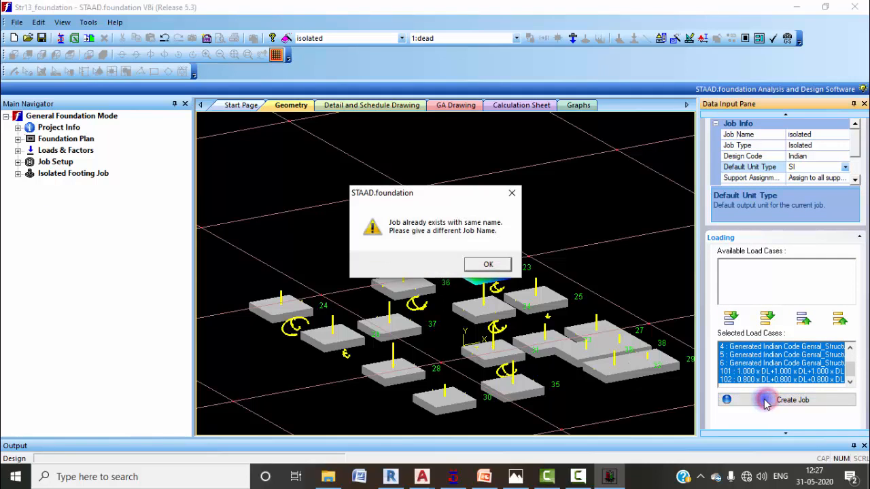
click(481, 267)
click(833, 133)
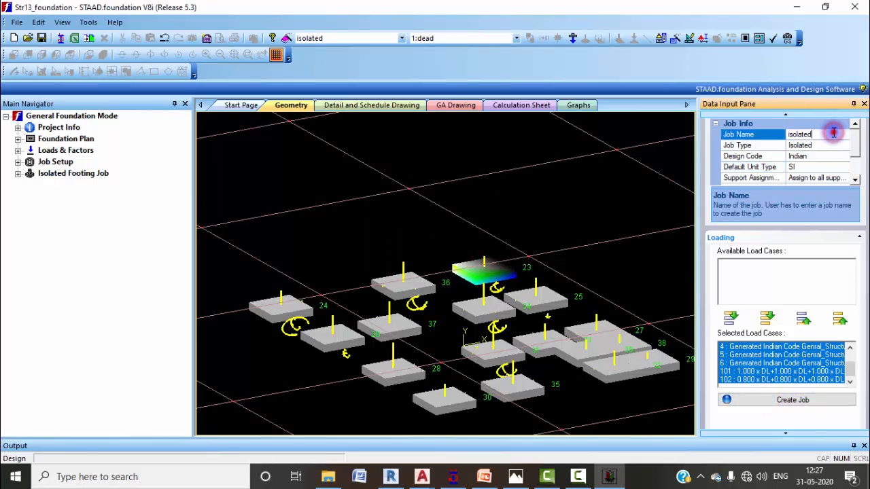
double_click(817, 135)
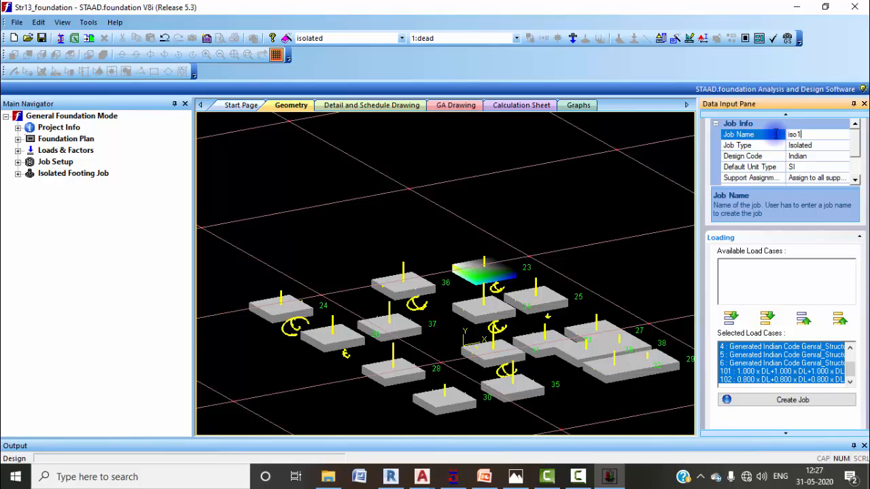
click(765, 399)
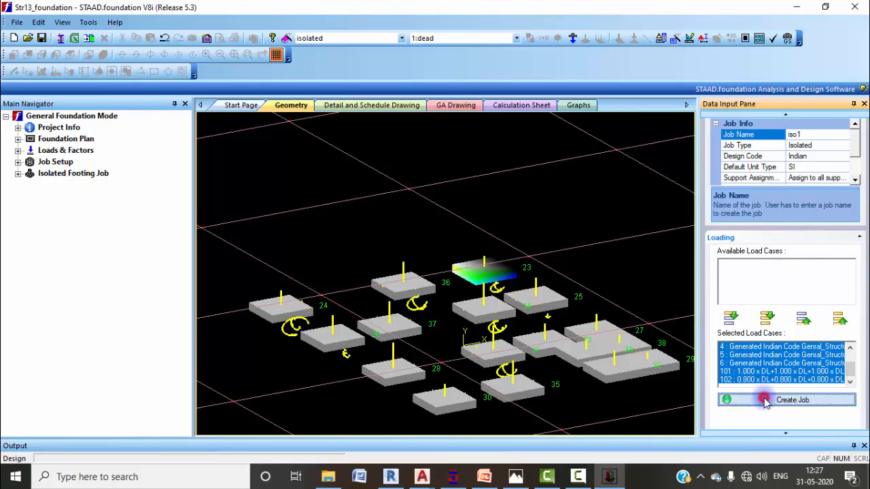
Step: Examine the concrete and rebar design parameters of the iso1 isolated footing job
click(18, 174)
click(29, 185)
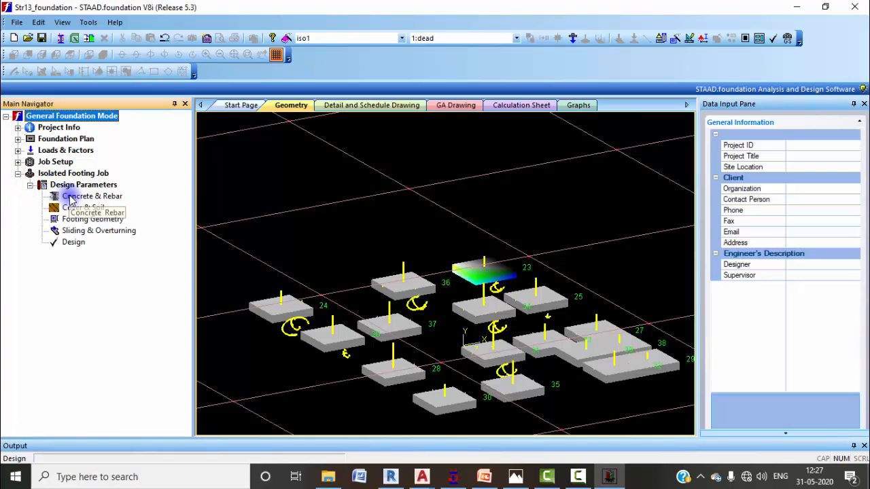
click(87, 197)
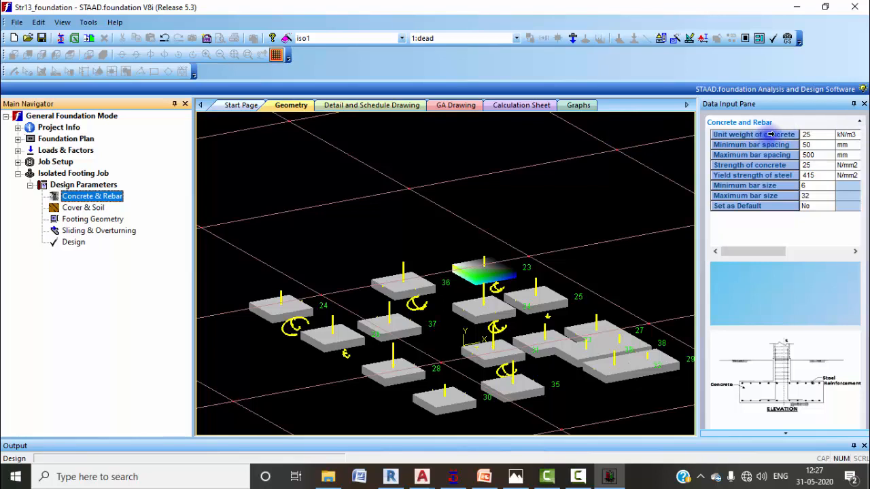
click(808, 155)
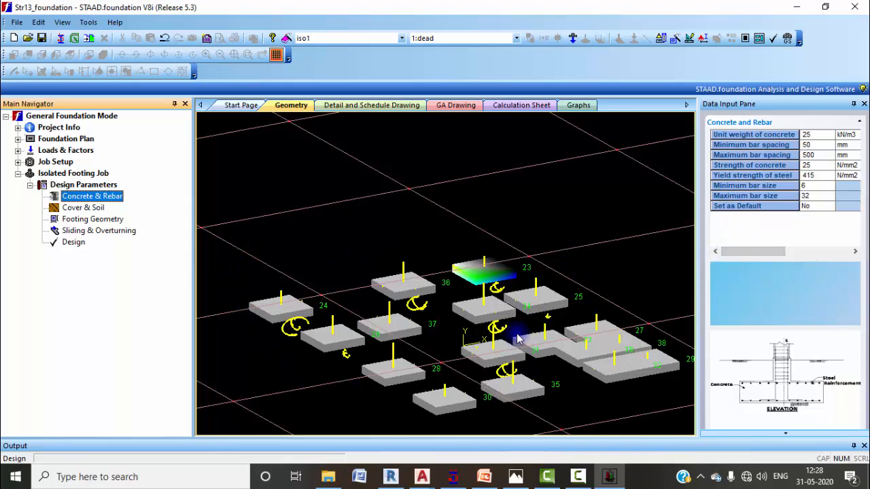
mouse_move(518, 338)
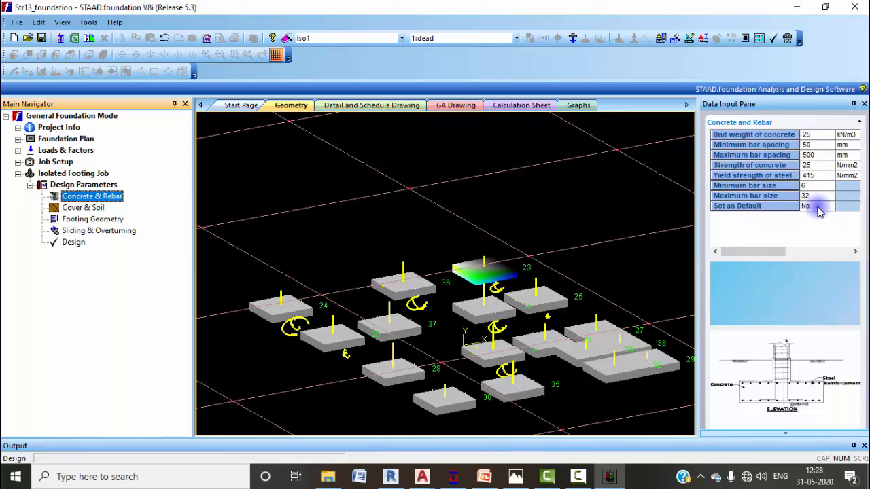
Step: Review the footing job's cover and soil parameters, including the soil type options, soil depth, surcharge, cohesion and default setting
click(78, 208)
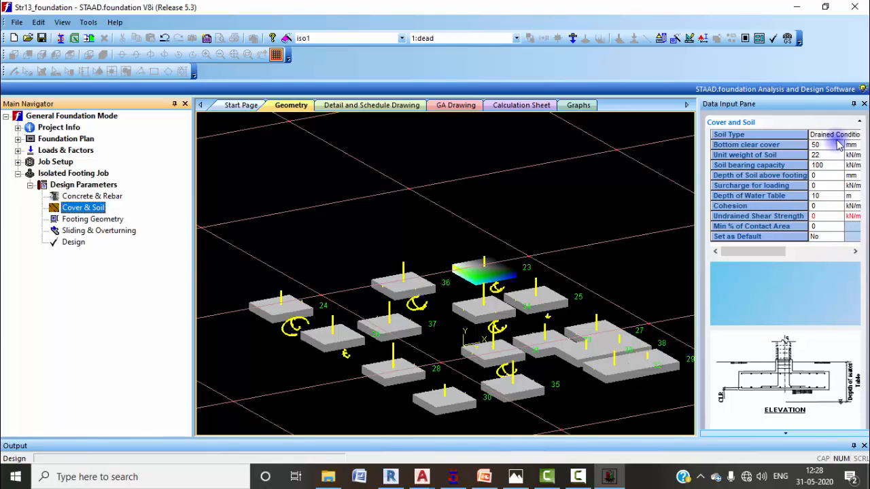
click(860, 136)
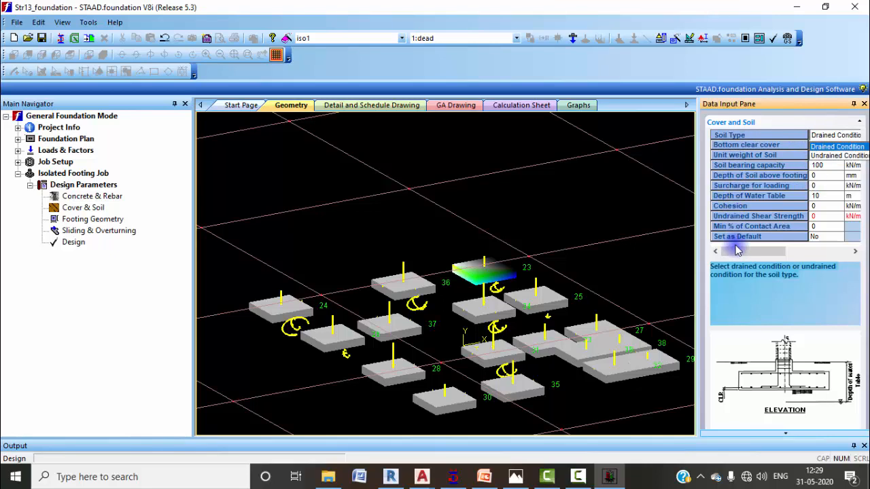
click(821, 178)
click(825, 176)
click(826, 188)
click(827, 208)
click(827, 238)
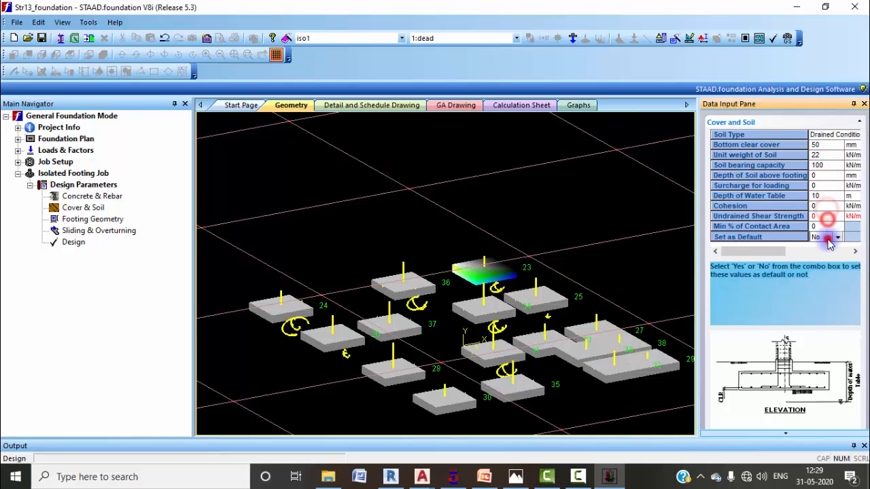
click(826, 236)
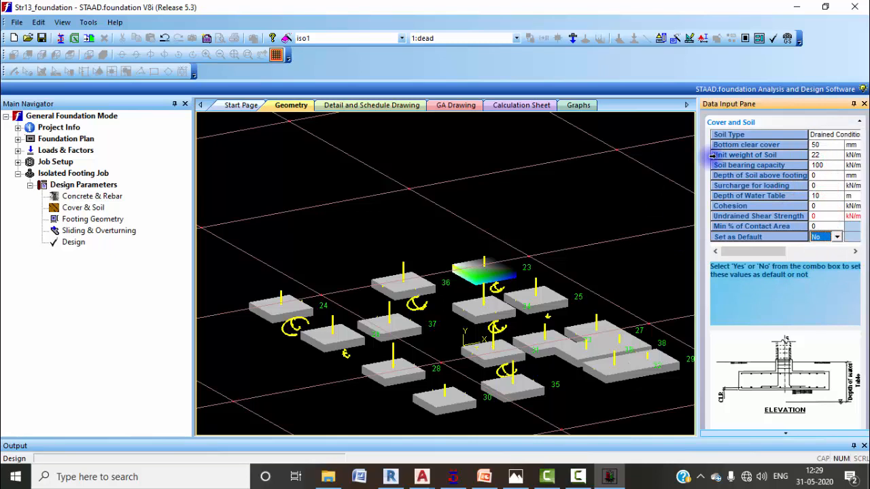
Step: Set the footing geometry to the Uniform Thickness footing type with the Calculate Dimension design type
click(80, 221)
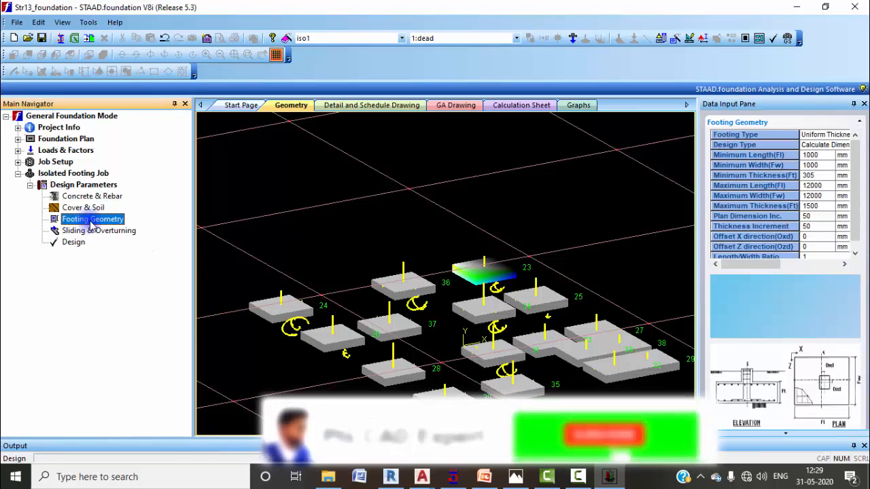
click(832, 136)
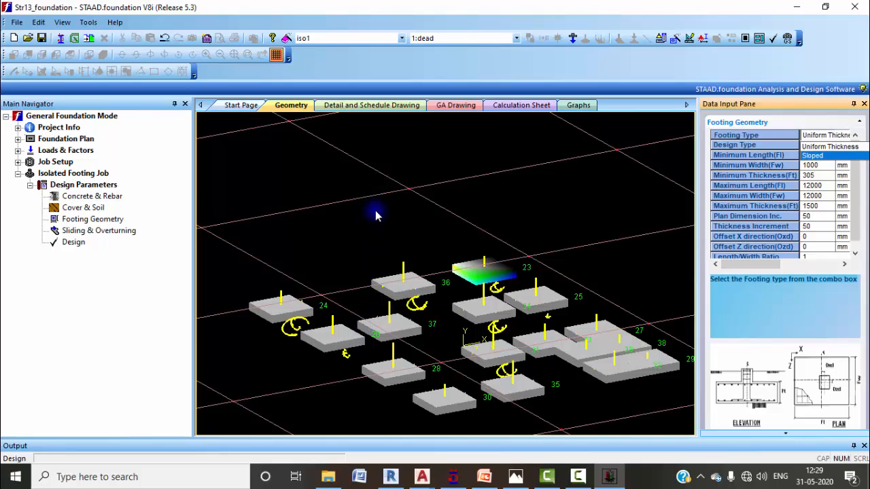
click(826, 147)
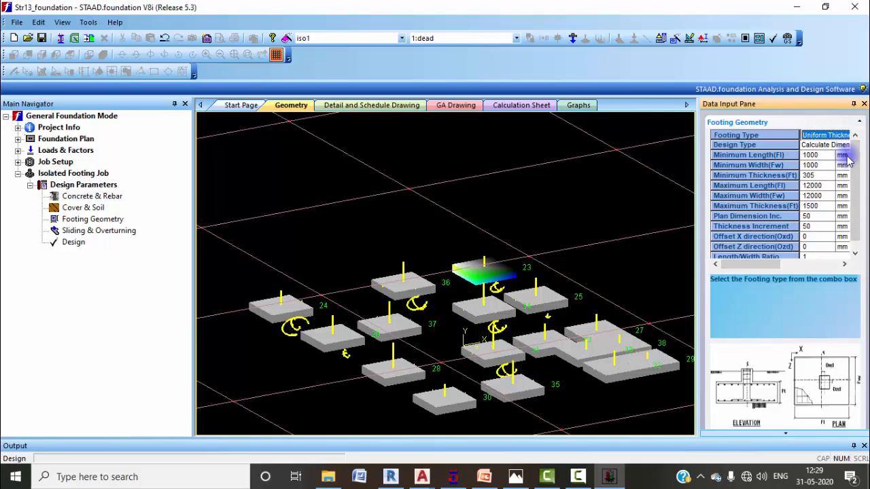
click(821, 146)
click(846, 146)
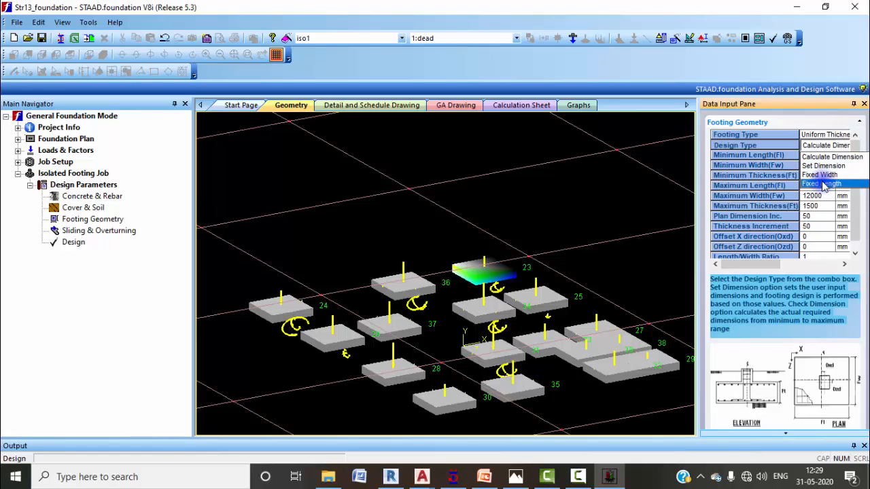
click(757, 157)
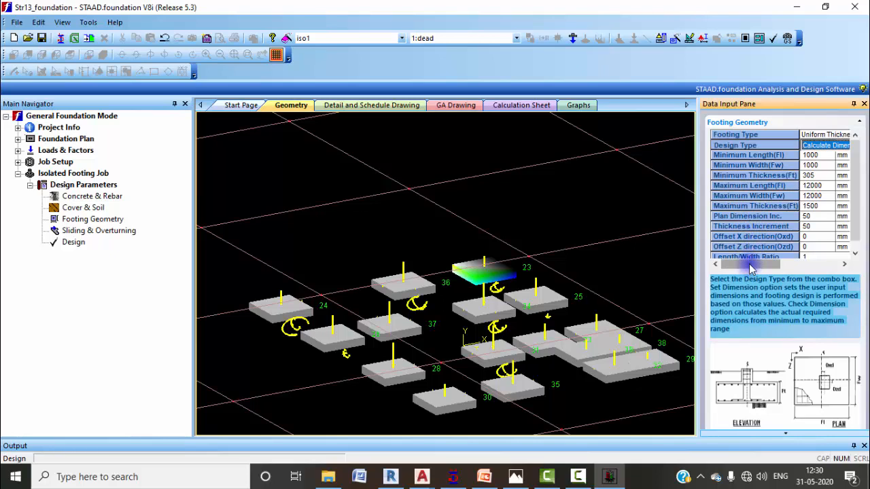
scroll(753, 269, down, 2)
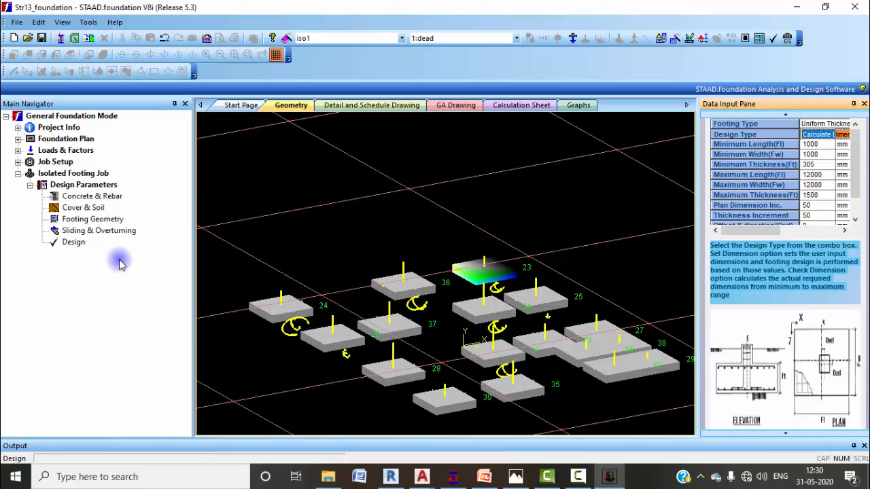
Step: Check the sliding and overturning parameters, then run the isolated footing design and accept the automatic file save
click(99, 231)
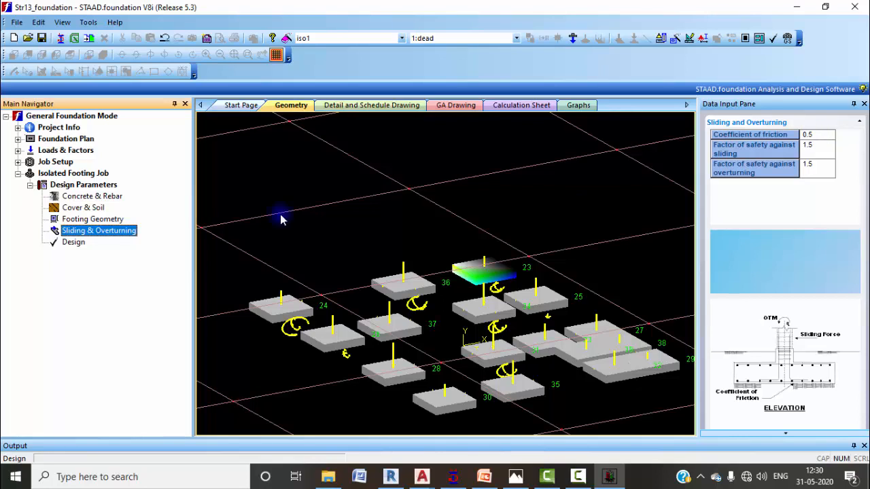
click(68, 242)
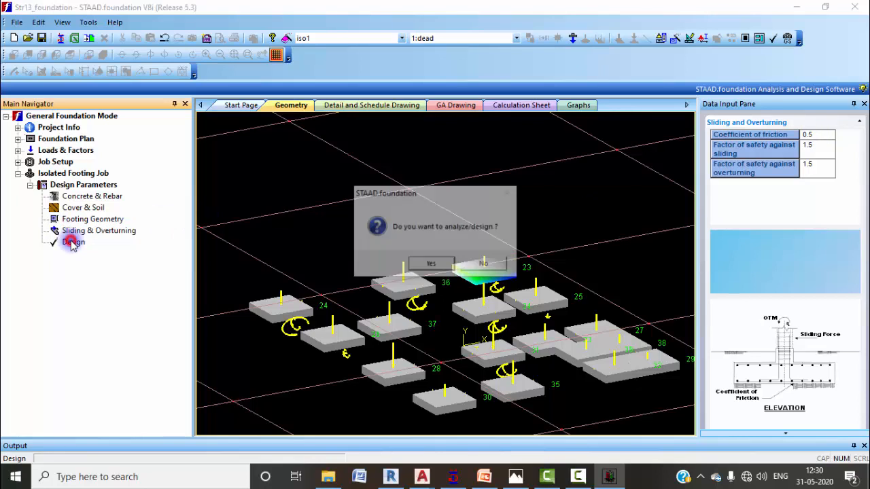
click(429, 264)
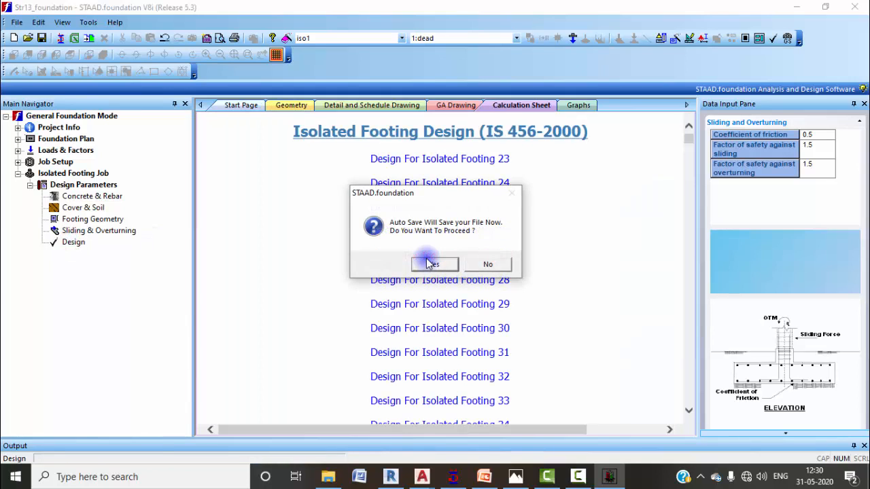
click(436, 263)
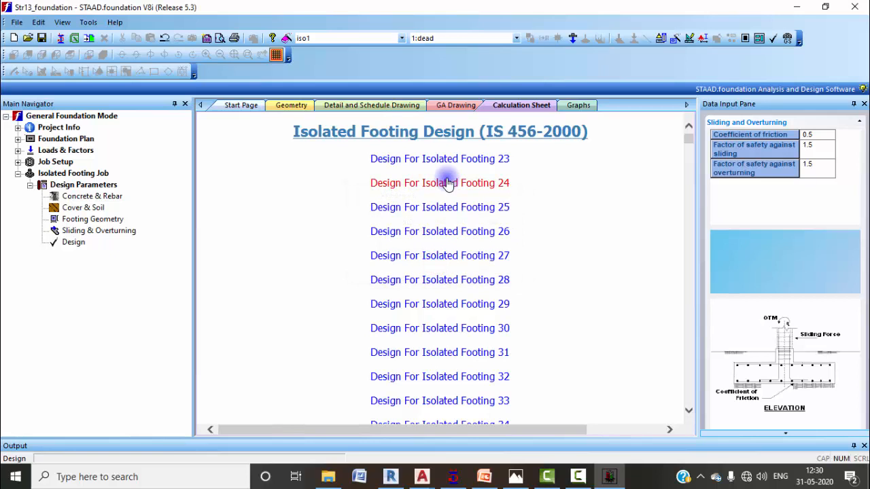
Step: Examine the calculation sheet's footing dimension and reinforcement tables and the elevation sketch of Isolated Footing 23
scroll(424, 367, down, 10)
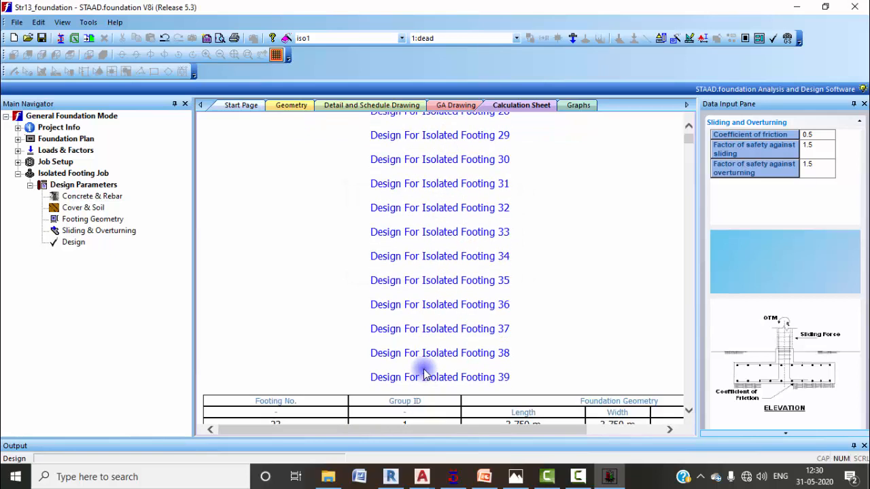
scroll(423, 370, down, 15)
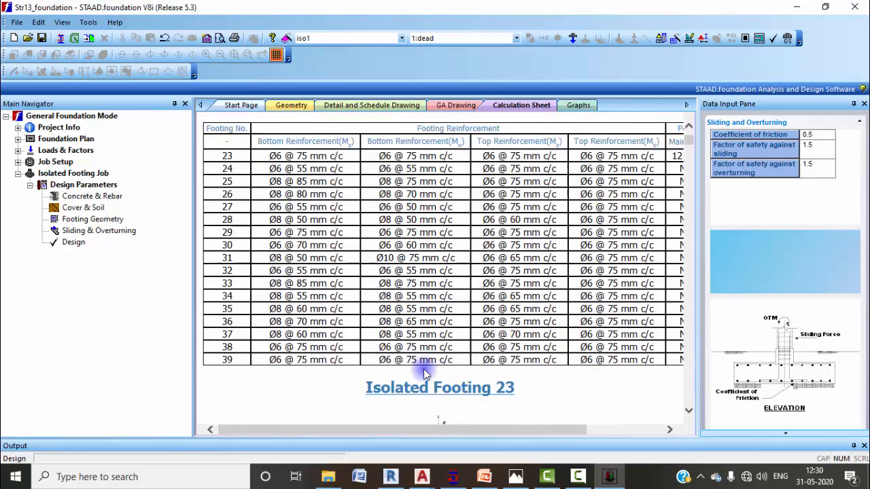
scroll(424, 369, down, 5)
scroll(421, 367, up, 7)
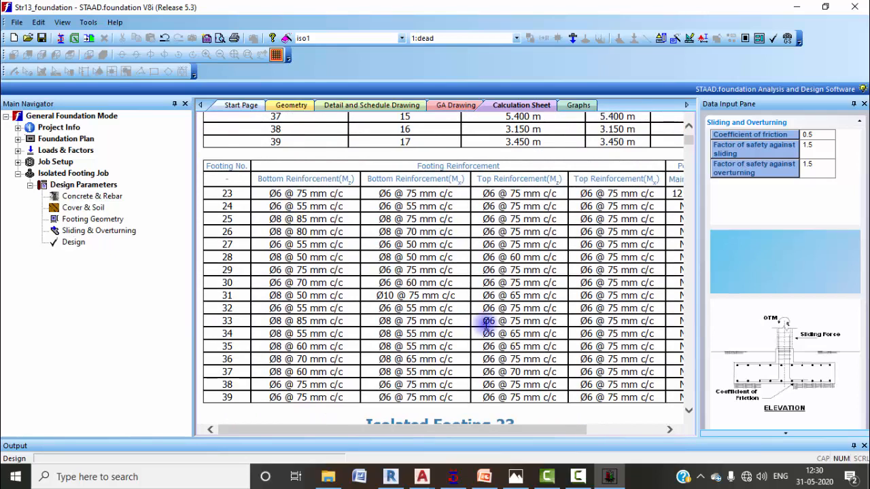
scroll(486, 329, down, 3)
scroll(484, 328, down, 3)
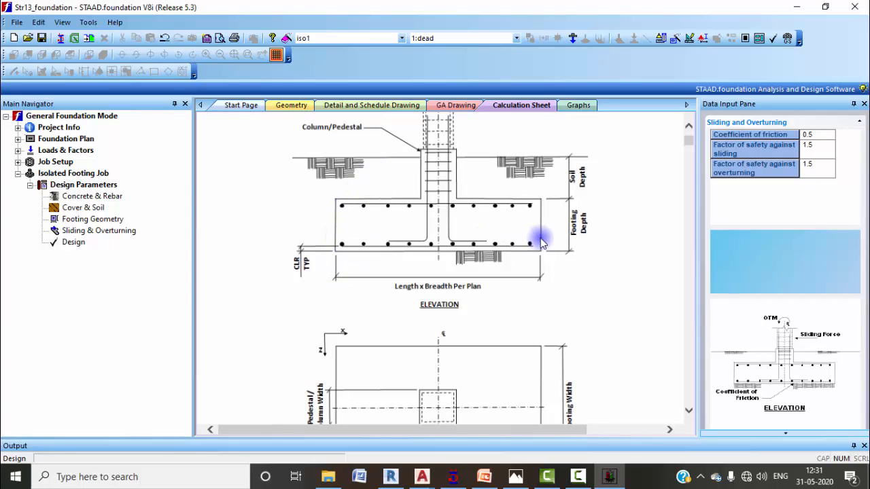
scroll(508, 255, up, 3)
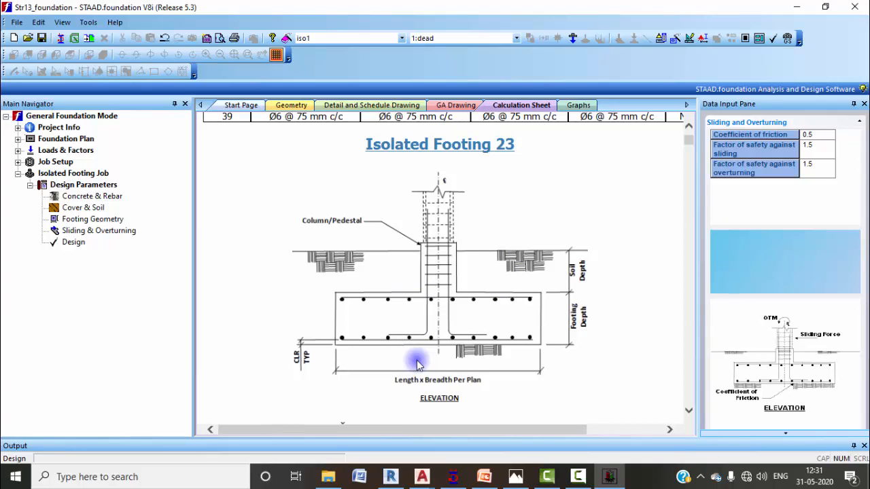
Step: Read Isolated Footing 23's plan, input values, footing size, soil pressures, and overturning and sliding stability checks
scroll(439, 286, down, 15)
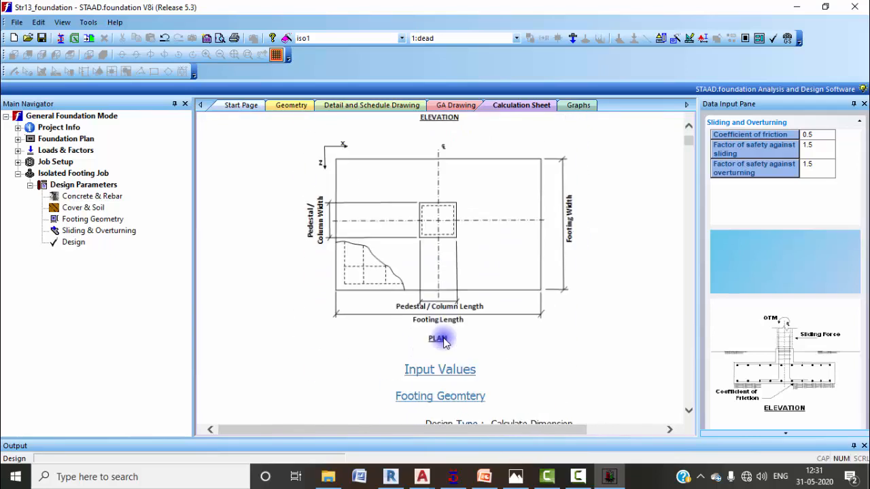
scroll(444, 339, down, 12)
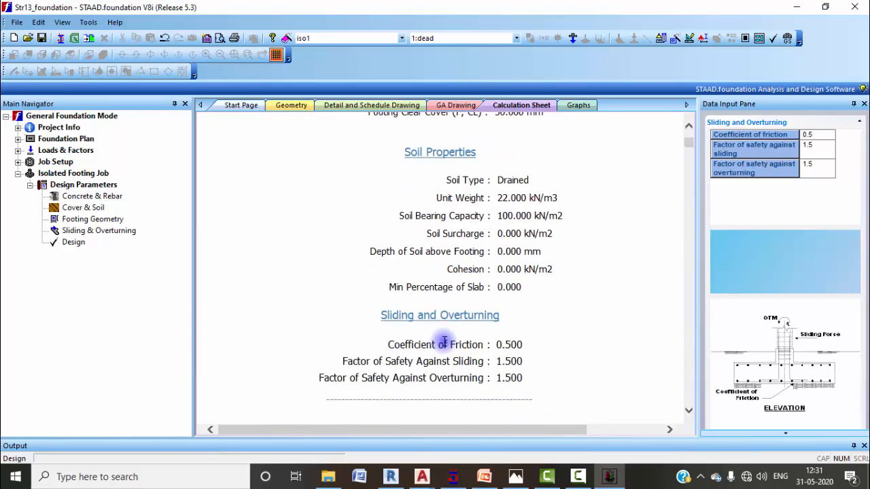
scroll(444, 339, down, 12)
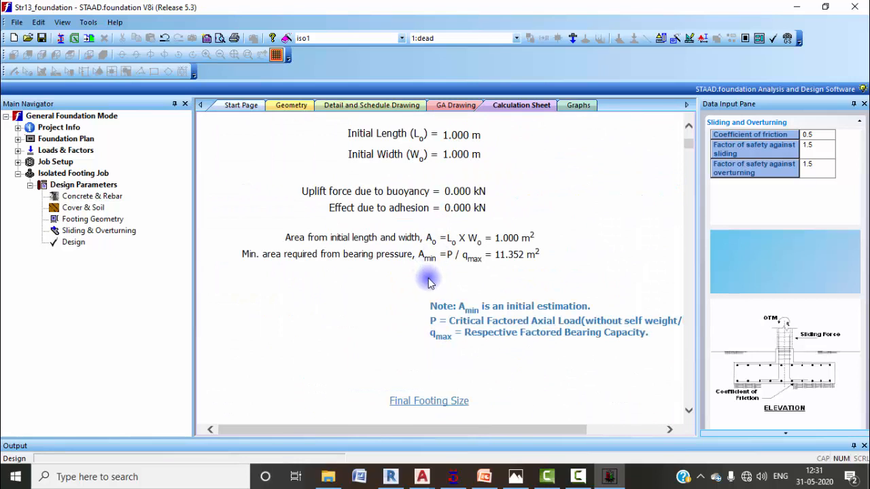
scroll(430, 282, down, 12)
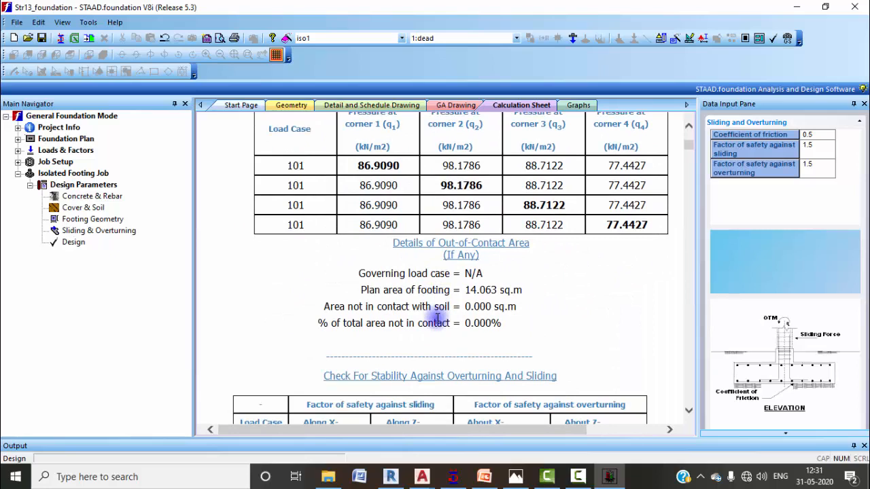
scroll(436, 332, down, 6)
scroll(436, 336, down, 10)
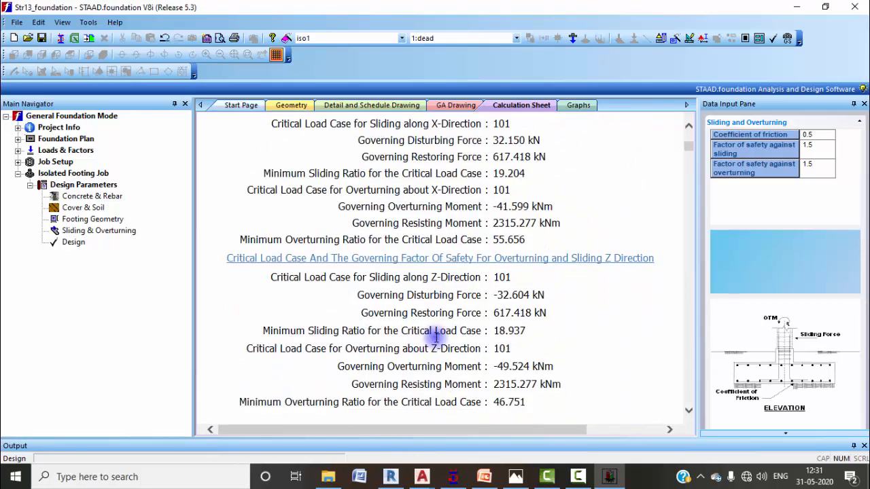
Step: Read Isolated Footing 23's shear checks, development length, and bottom and top reinforcement design
scroll(436, 337, down, 12)
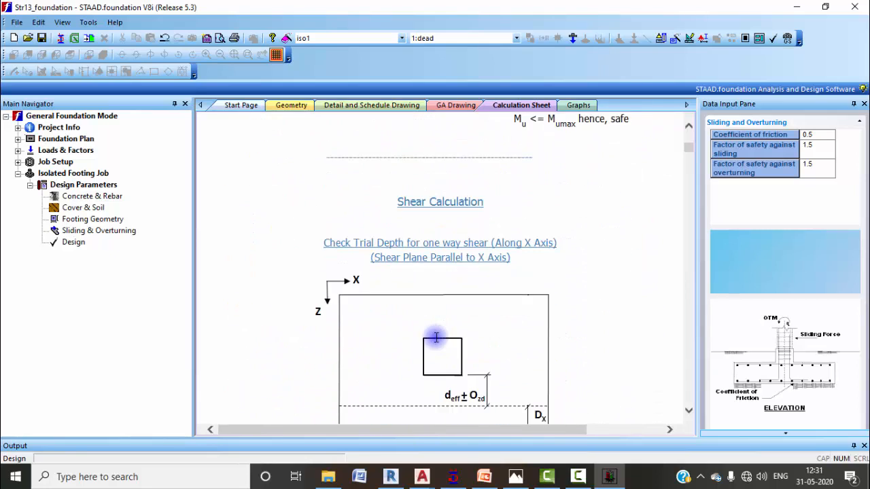
scroll(436, 341, down, 12)
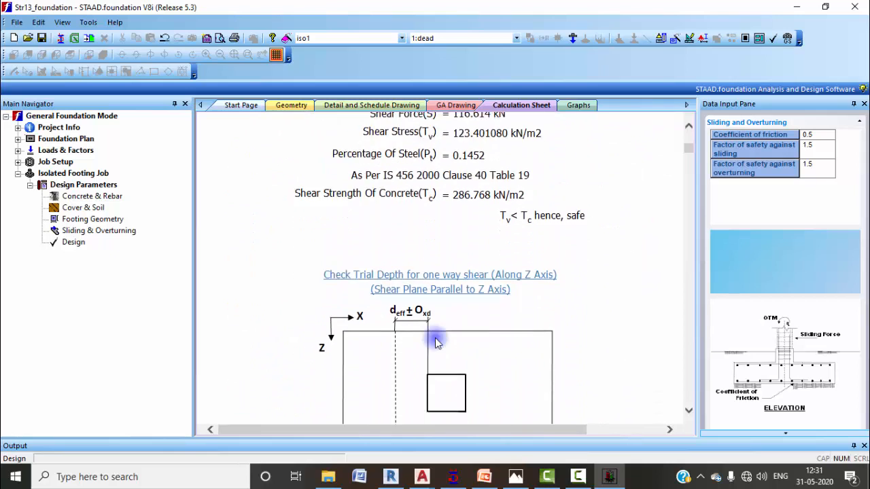
scroll(435, 342, down, 12)
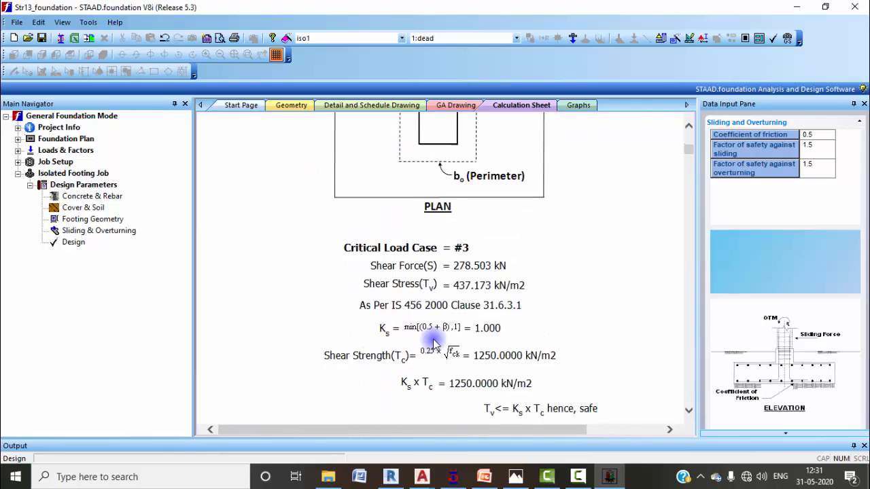
scroll(435, 342, down, 12)
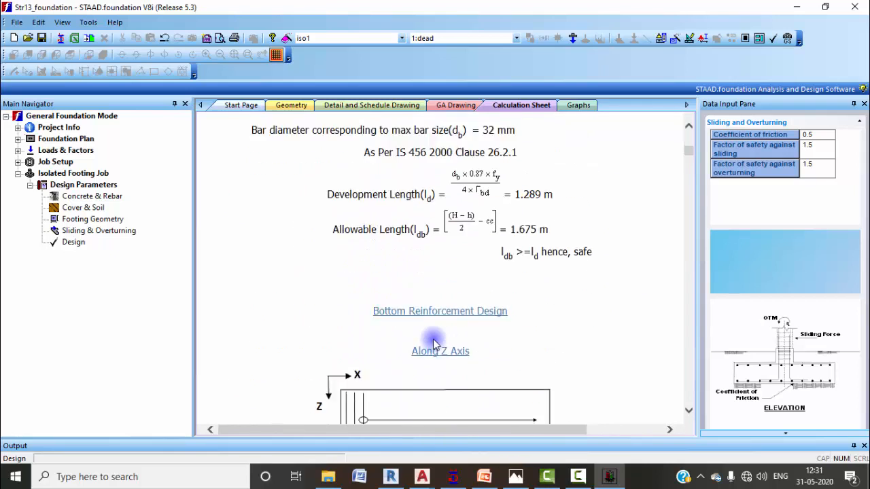
scroll(437, 348, down, 8)
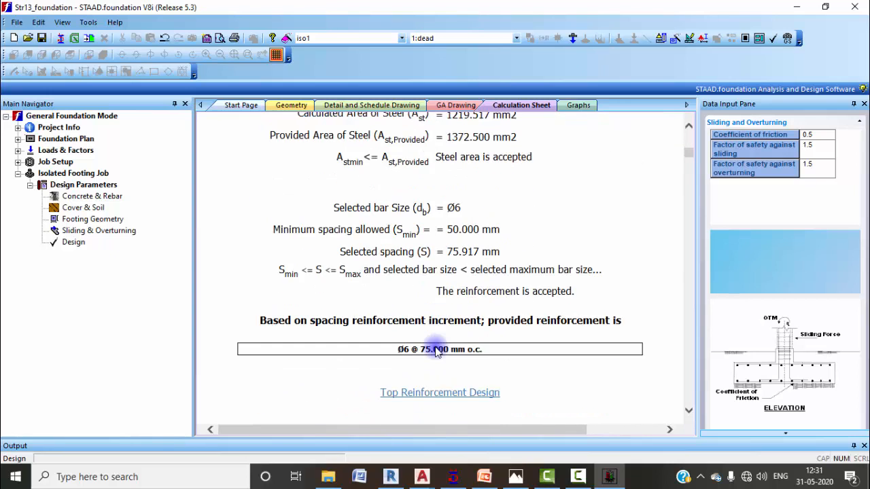
scroll(407, 361, down, 3)
scroll(408, 364, down, 6)
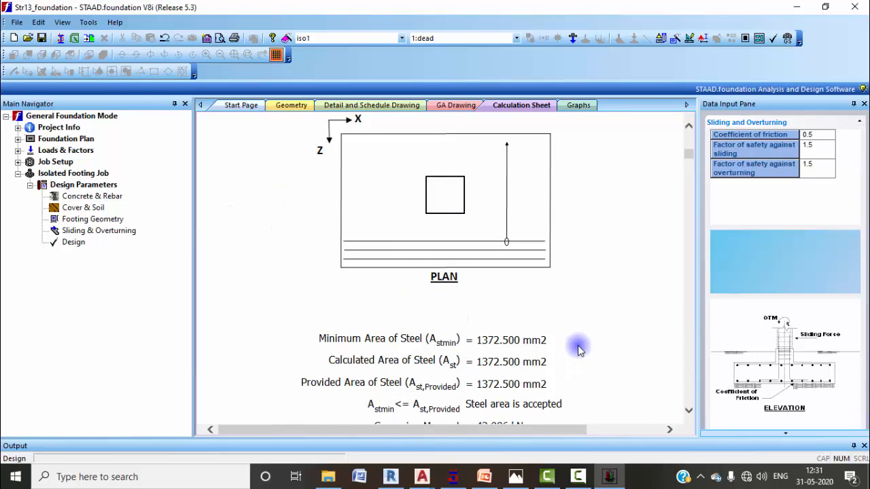
Step: Print all pages of the calculation sheet with the Microsoft Print to PDF printer
click(17, 23)
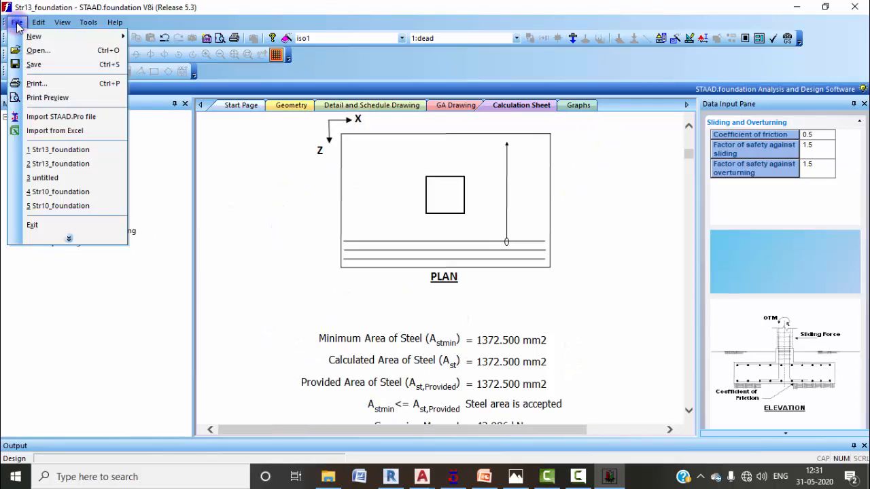
click(56, 85)
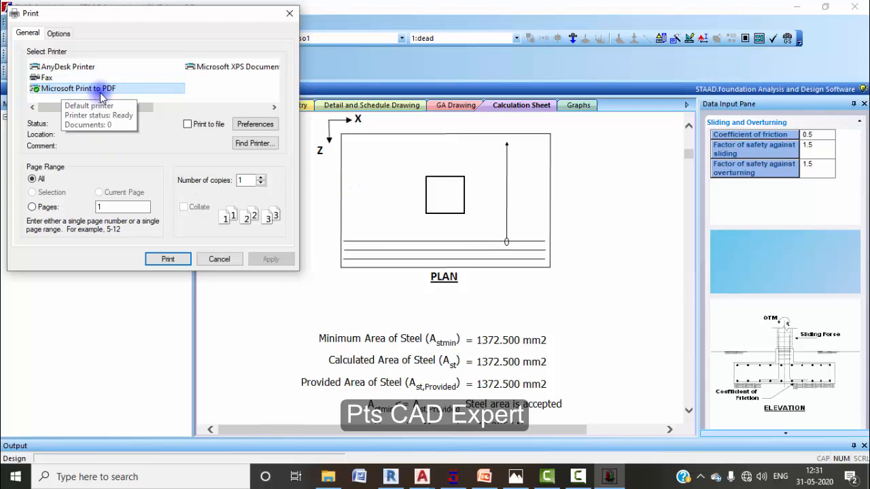
click(174, 258)
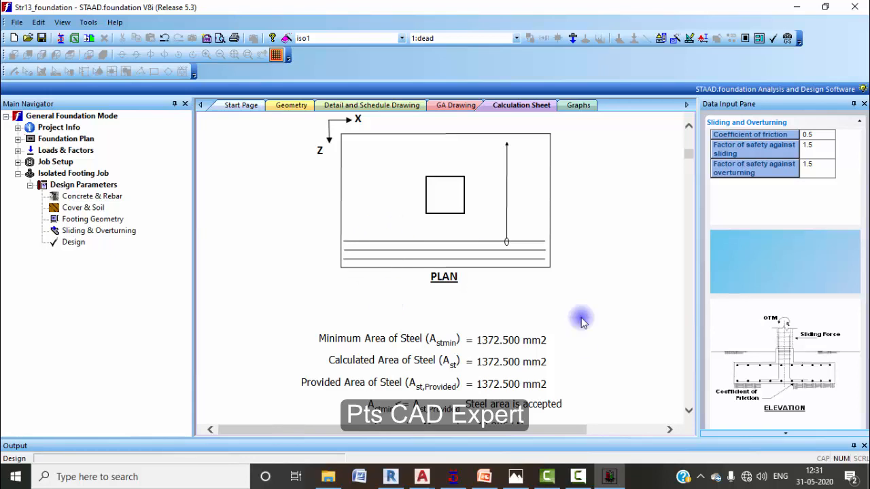
scroll(407, 360, down, 15)
scroll(398, 331, up, 5)
scroll(394, 331, up, 3)
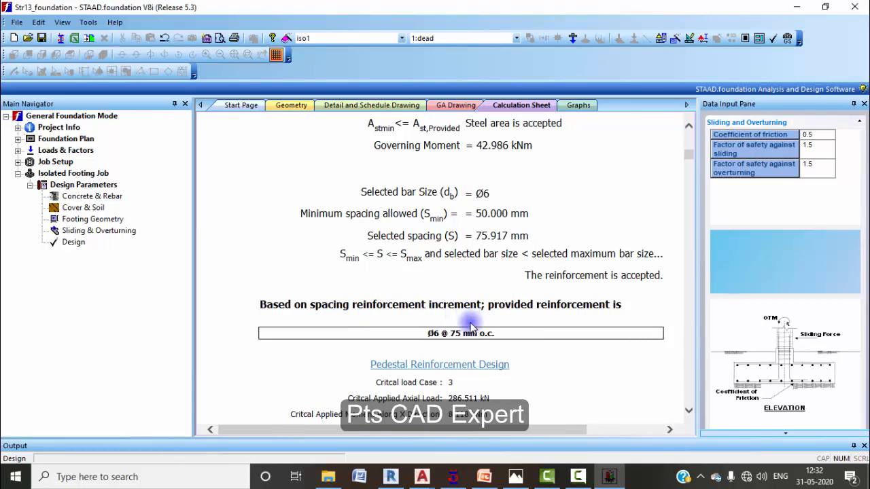
scroll(474, 343, down, 9)
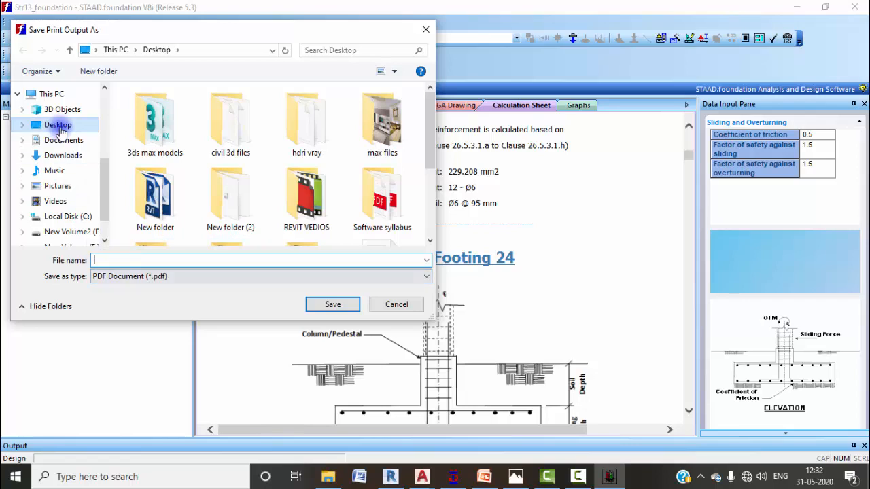
Step: Save the print output on the Desktop as a PDF named 21
click(59, 126)
click(119, 261)
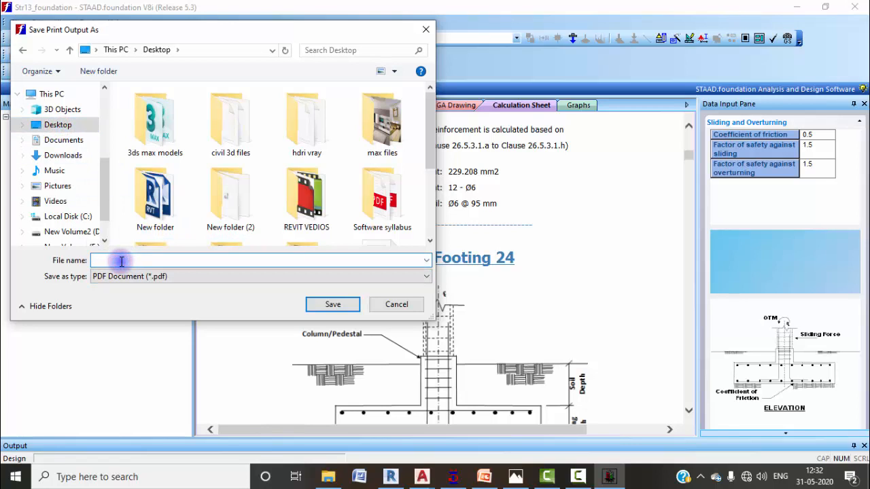
text(2)
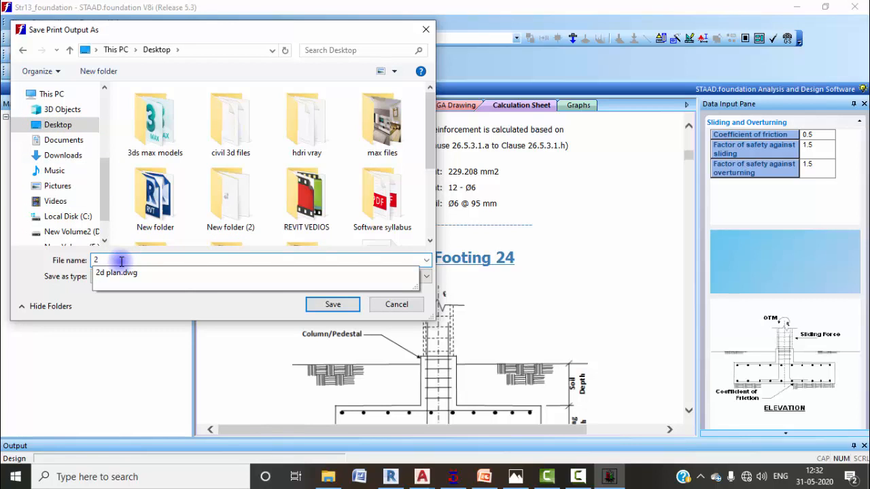
text(1)
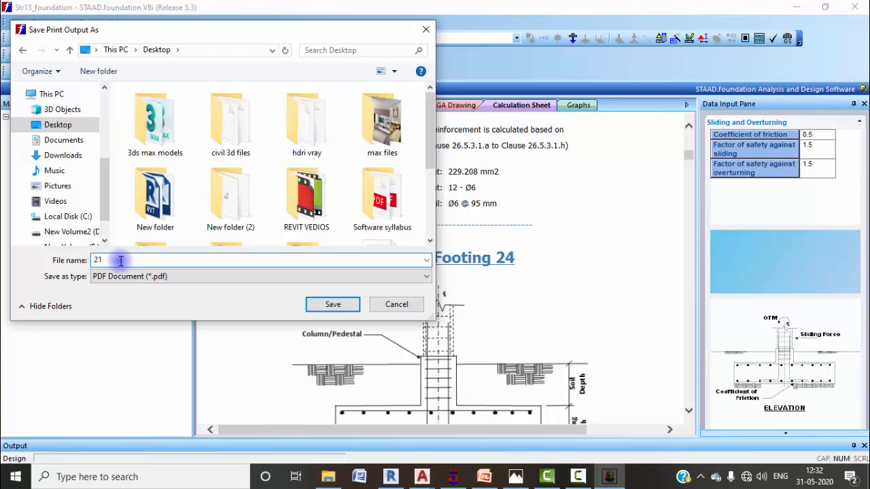
click(314, 305)
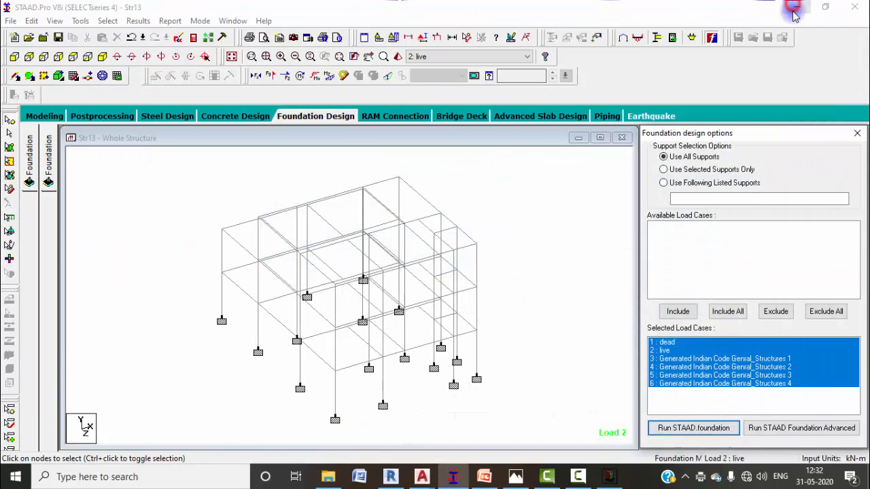
Step: Open the PDF named 1 from the Desktop, look through its footing design pages and close it
click(797, 7)
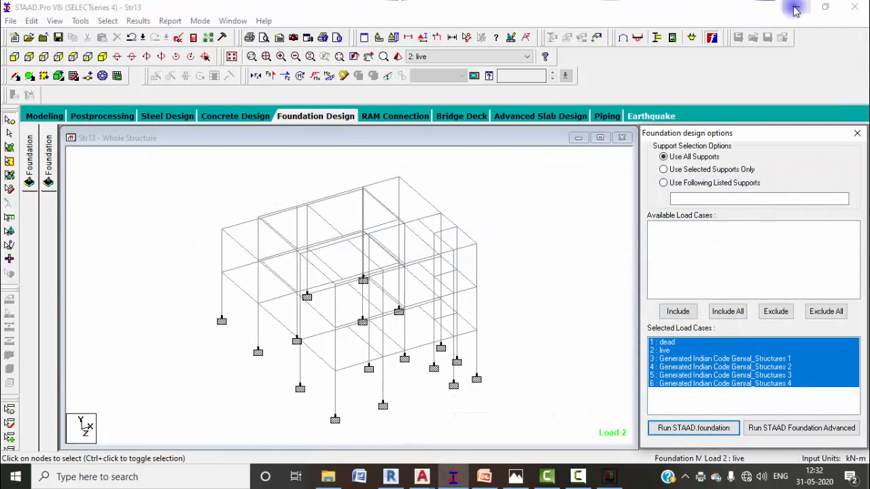
click(796, 9)
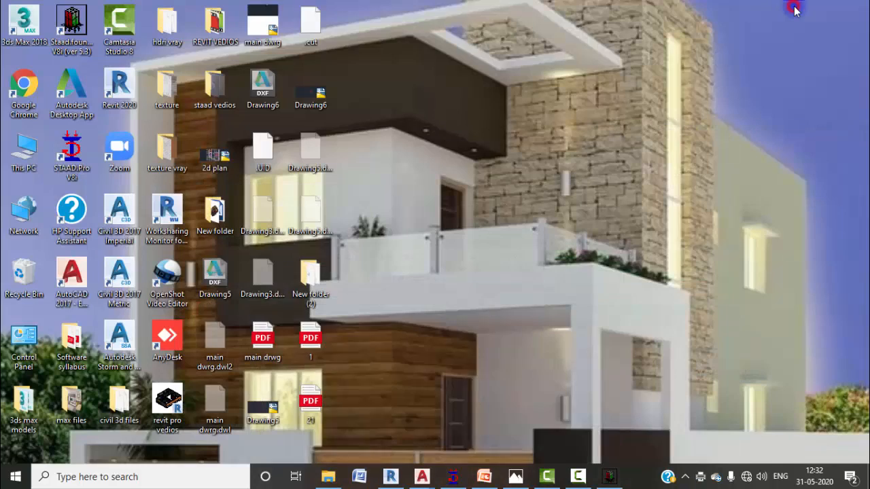
double_click(315, 401)
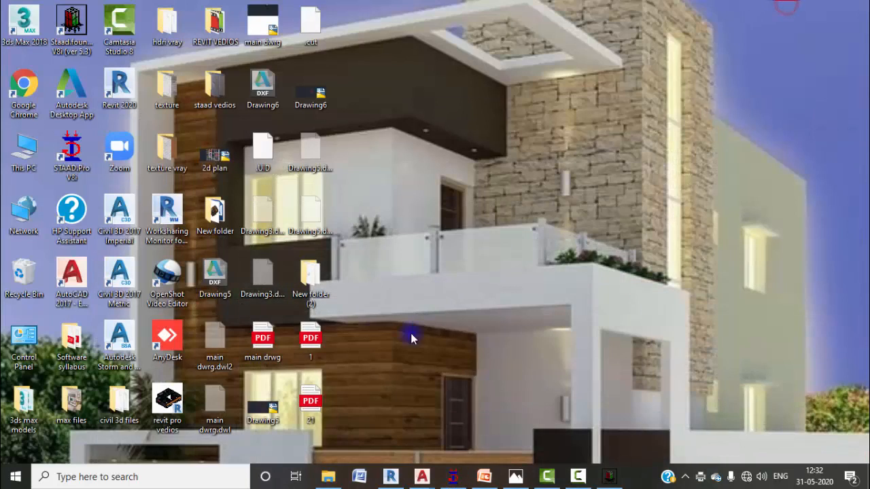
double_click(311, 338)
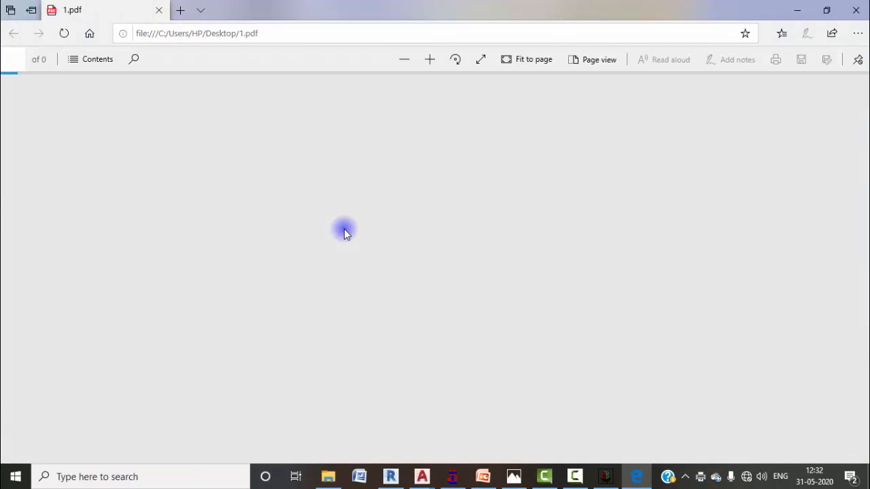
scroll(408, 301, down, 5)
scroll(409, 303, down, 10)
scroll(410, 304, down, 12)
scroll(415, 319, down, 9)
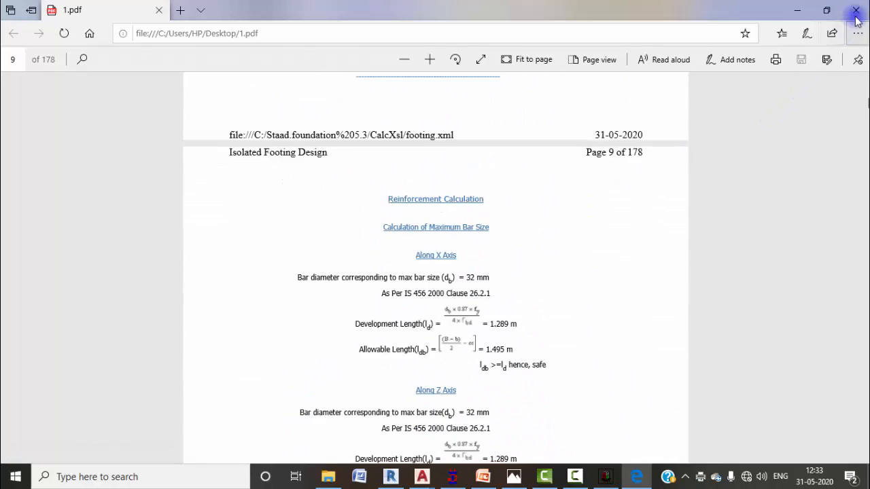
click(856, 11)
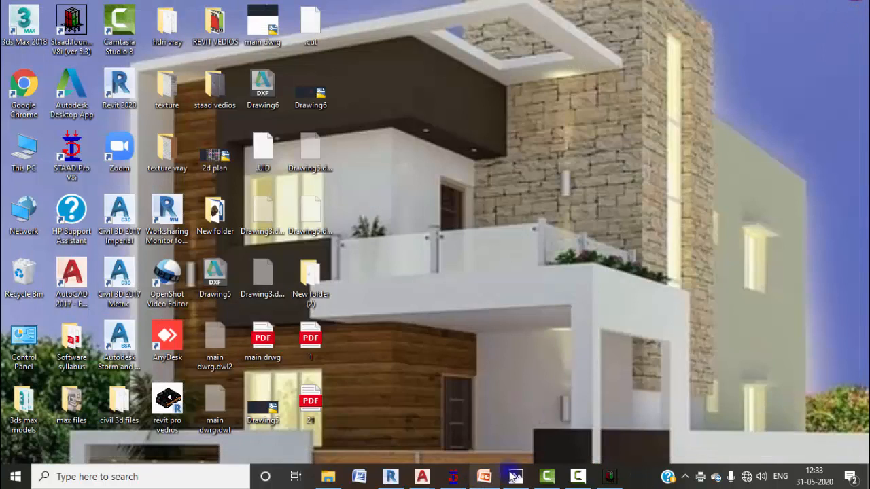
Step: Switch back to STAAD.foundation and examine the footing layout and schedule table in the GA drawing
click(609, 476)
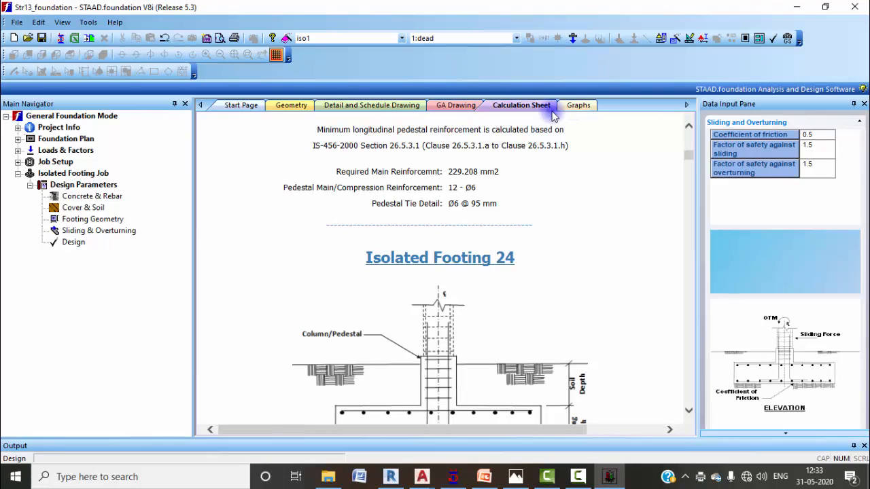
click(457, 106)
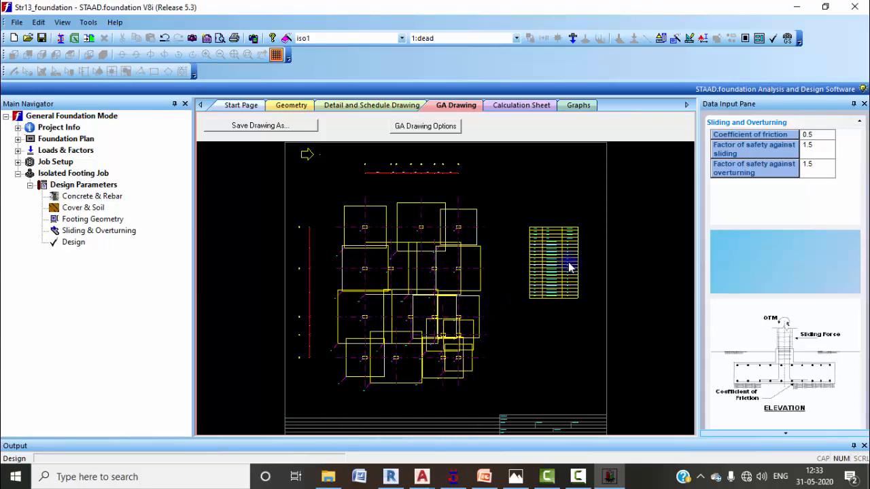
scroll(557, 255, down, 1)
scroll(557, 255, up, 3)
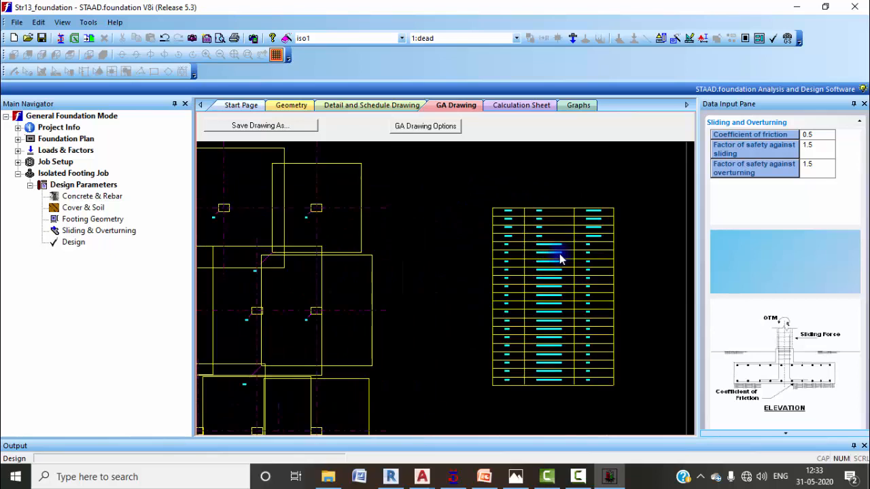
scroll(559, 257, up, 3)
mouse_move(567, 220)
middle_down()
mouse_move(529, 227)
mouse_move(433, 175)
middle_up()
scroll(501, 362, up, 2)
scroll(500, 362, down, 4)
scroll(500, 363, down, 4)
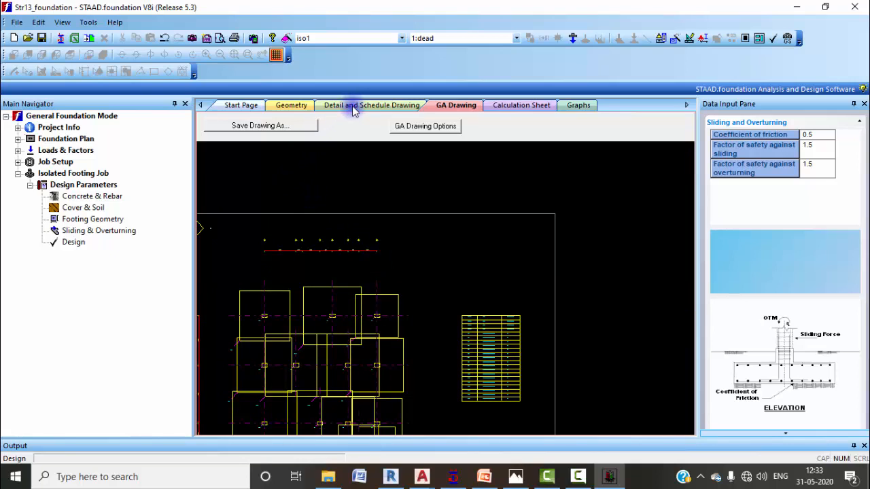
Step: Display the detail drawing of footing 28 and examine its plan and elevation
click(351, 106)
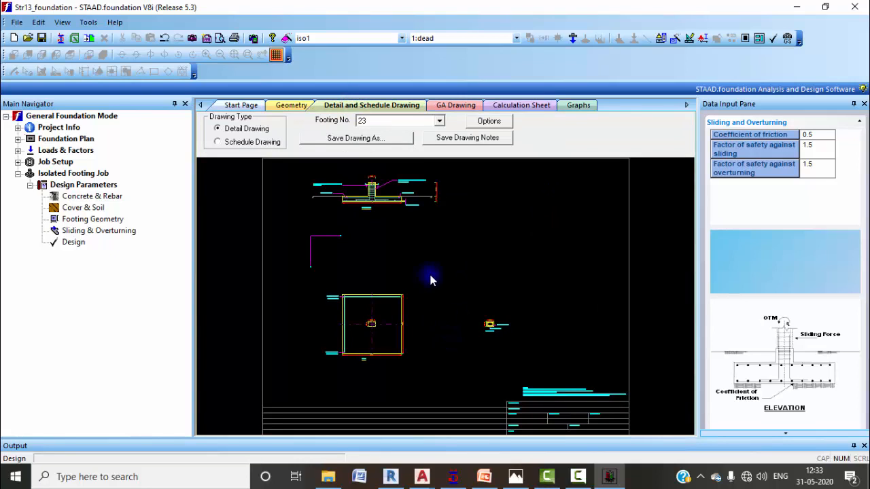
click(439, 121)
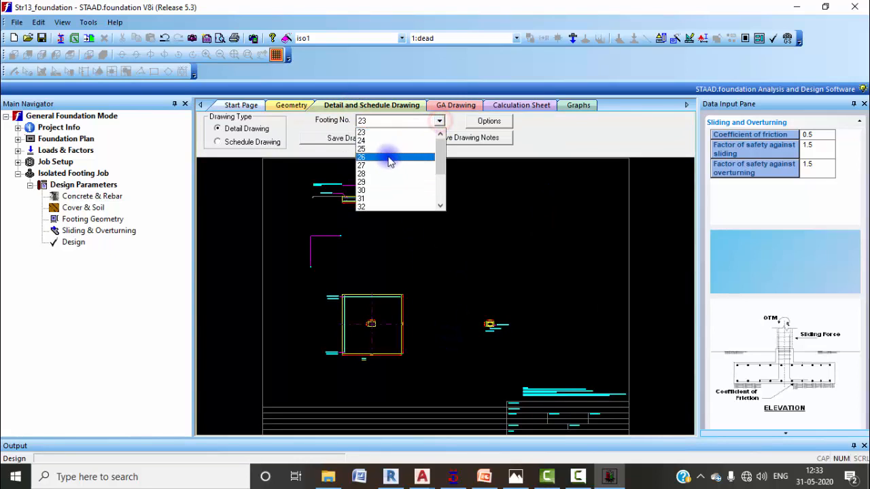
click(373, 173)
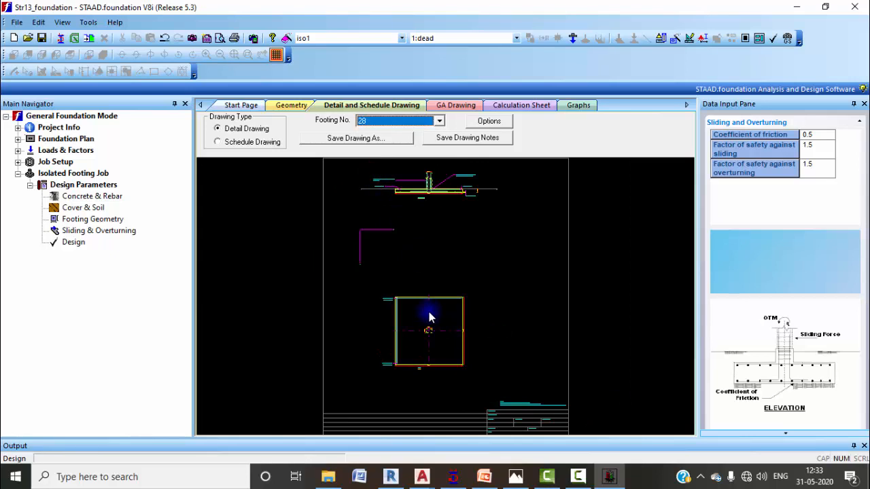
scroll(428, 315, up, 5)
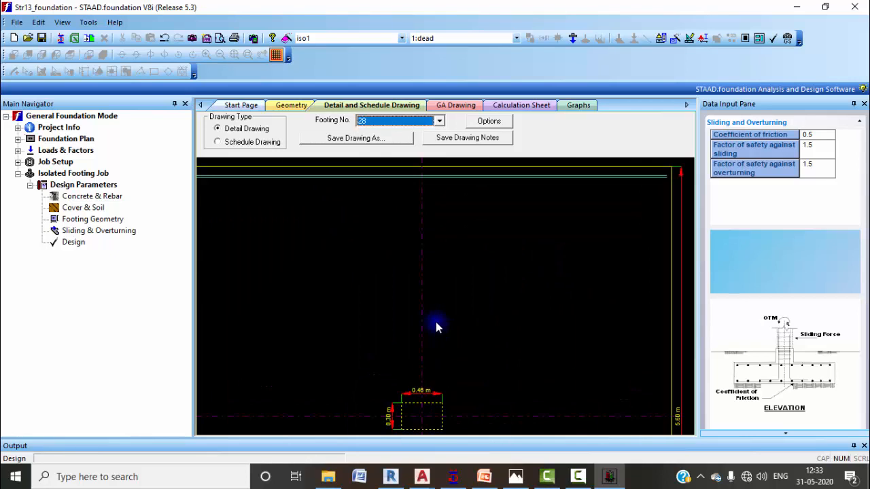
scroll(482, 411, up, 3)
scroll(455, 310, up, 2)
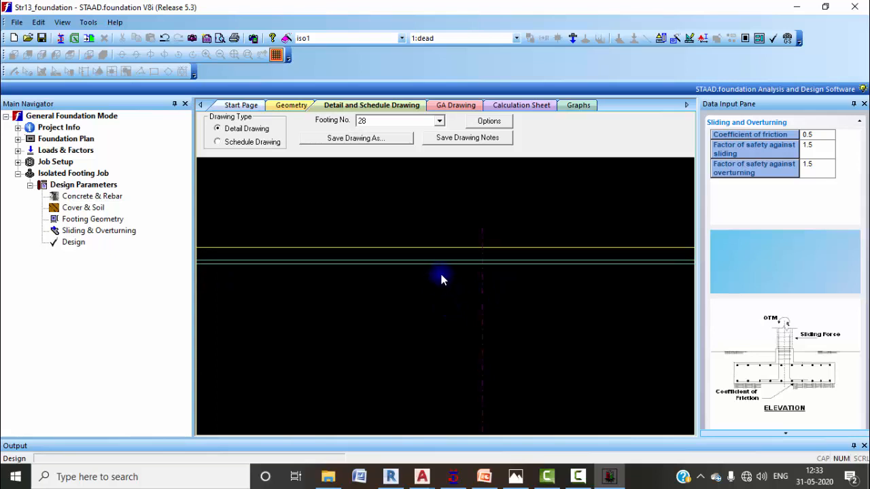
scroll(440, 275, down, 4)
middle_drag(391, 214, 408, 387)
middle_drag(370, 277, 533, 436)
middle_drag(477, 292, 365, 386)
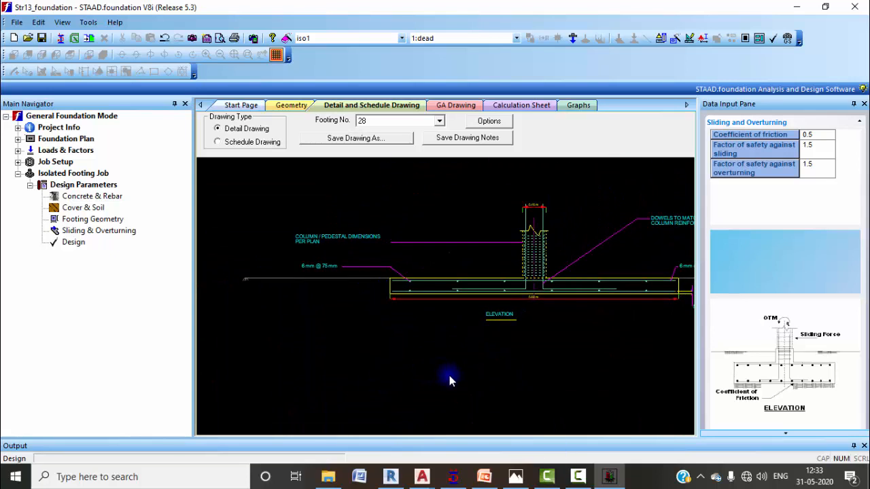
Step: Save the footing 28 detail drawing in Documents as an AutoCAD R2000 DWG named "footong 28" and recheck the save folder
click(345, 138)
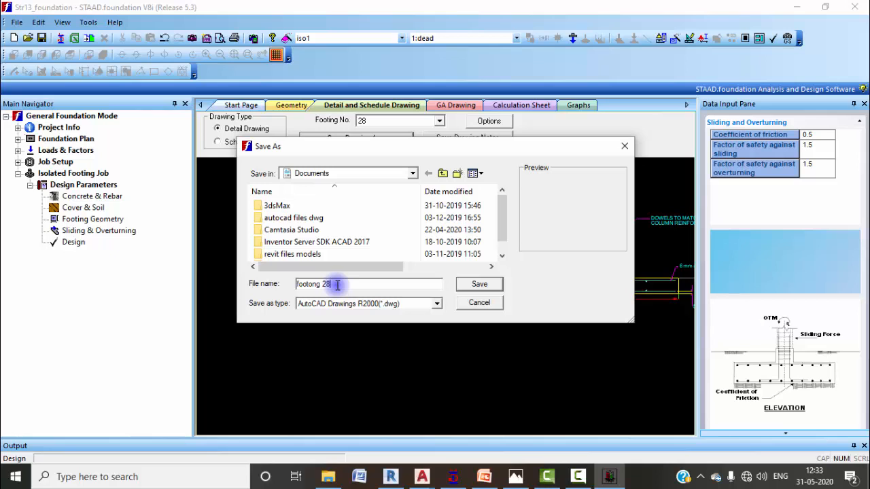
click(479, 284)
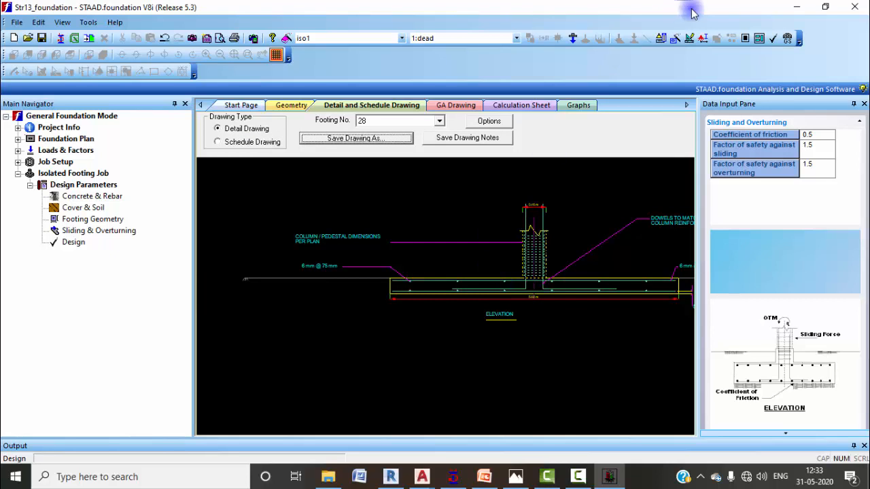
click(794, 7)
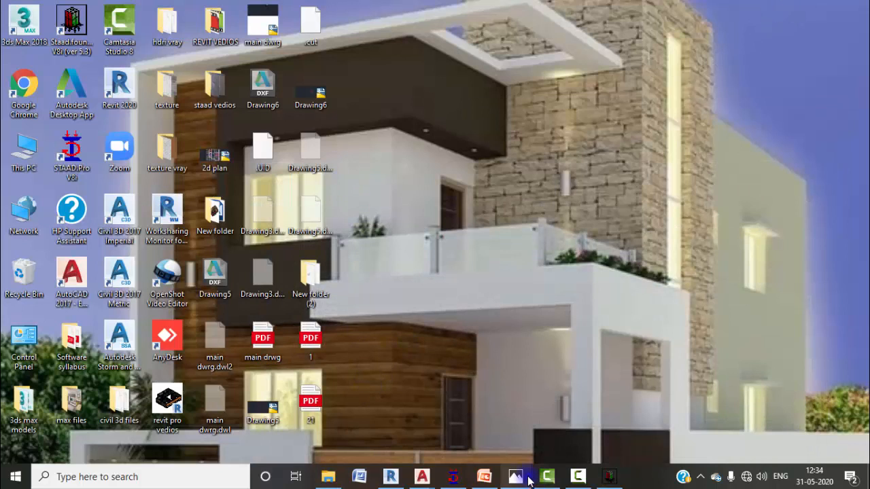
mouse_move(461, 484)
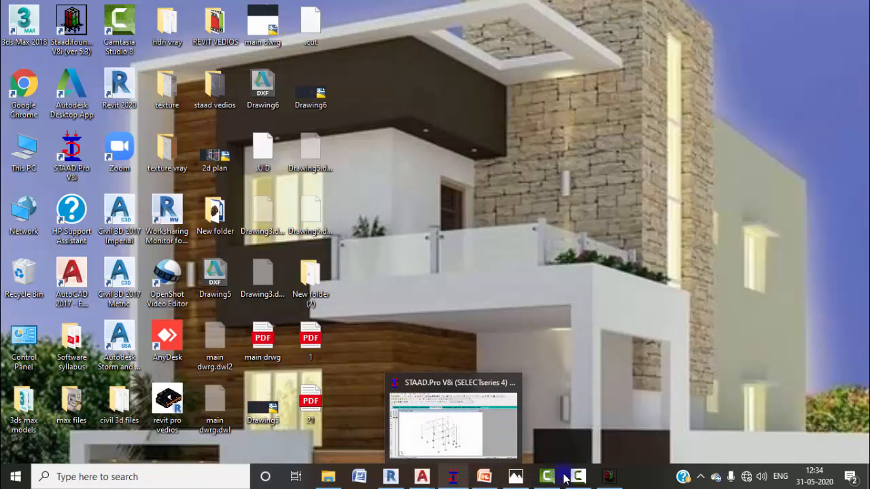
click(609, 476)
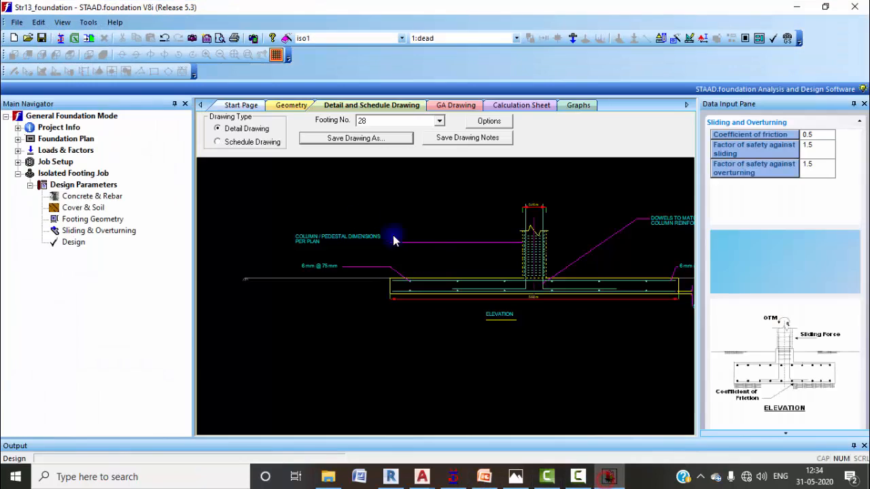
click(346, 138)
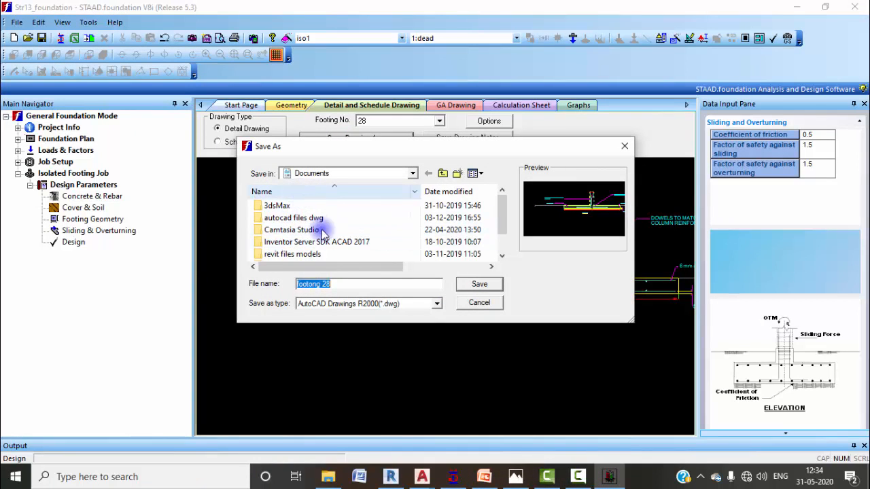
click(626, 147)
Step: Open "footong 28" from the Documents folder in AutoCAD, continuing past the foreign DWG notice
click(800, 8)
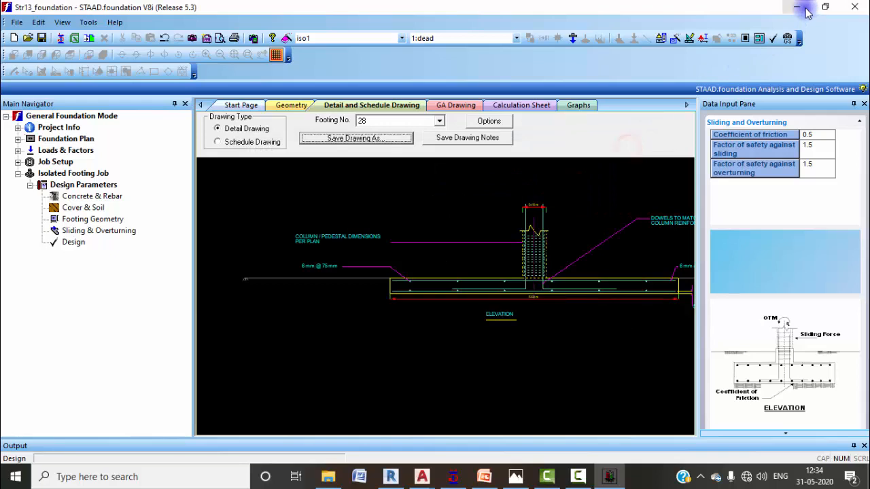
click(327, 477)
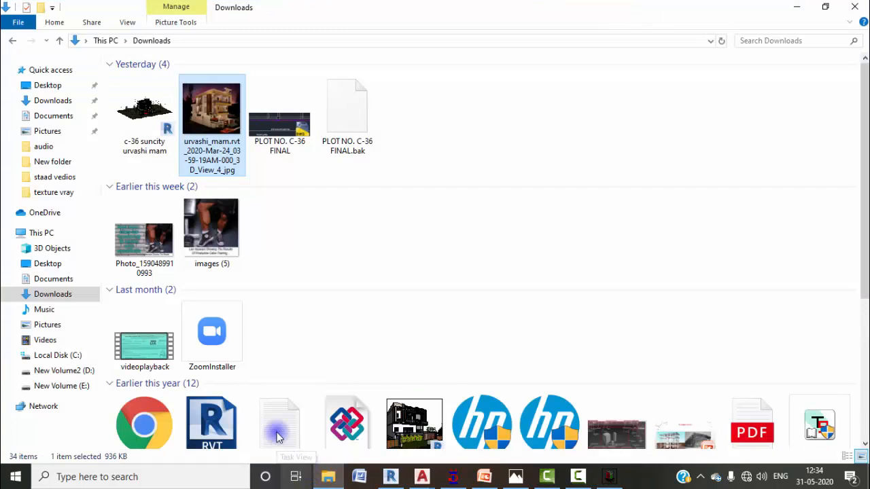
click(54, 279)
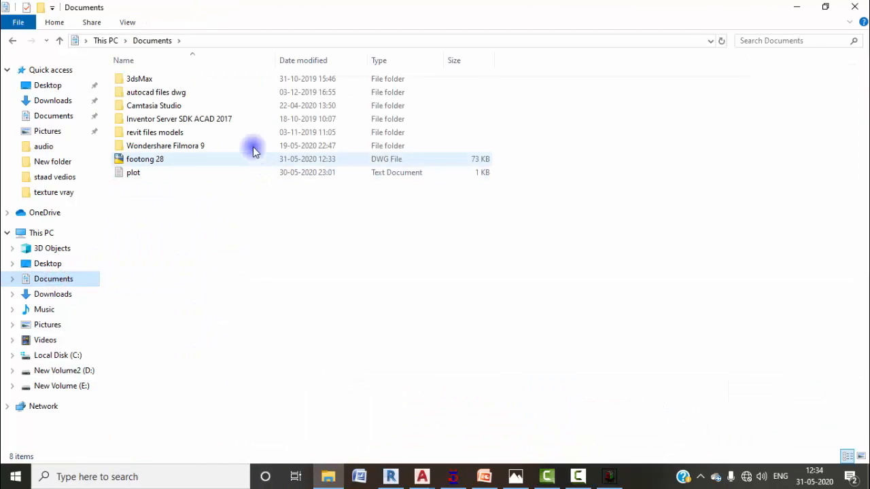
click(161, 162)
double_click(197, 161)
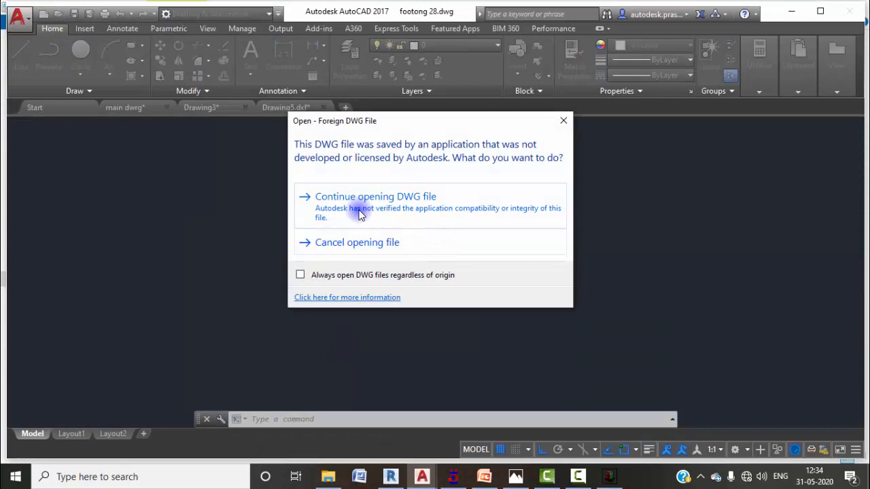
click(360, 200)
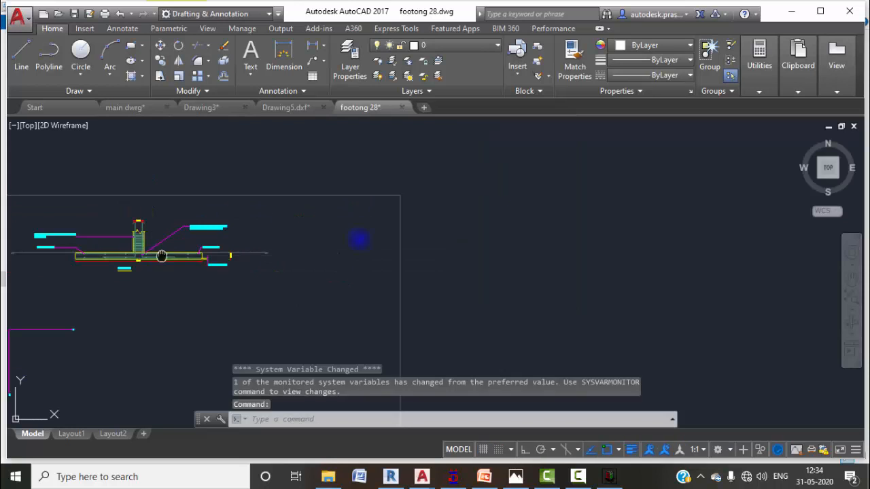
Step: Examine the elevation and the plan's dimensions and bottom reinforcement in the exported footing drawing, and return to STAAD.foundation
scroll(409, 209, up, 3)
scroll(431, 314, down, 3)
middle_drag(437, 342, 442, 200)
middle_drag(437, 319, 415, 193)
scroll(439, 257, up, 4)
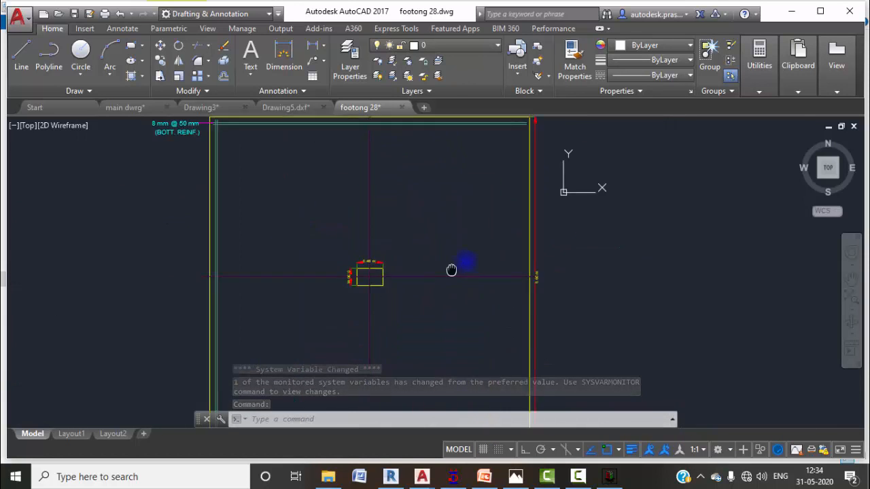
middle_drag(483, 307, 480, 219)
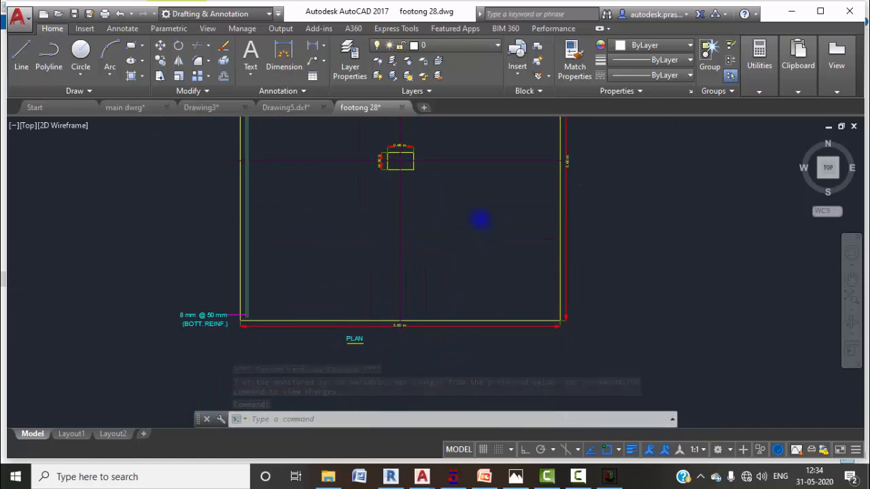
click(790, 12)
click(609, 476)
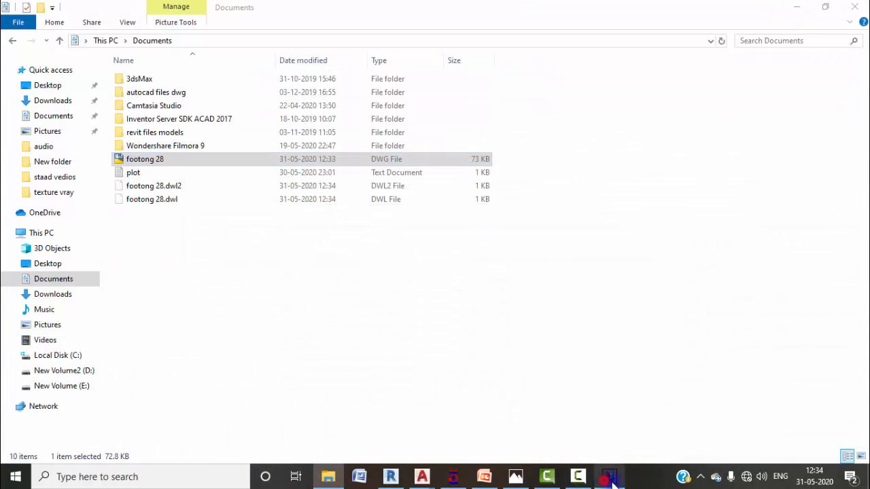